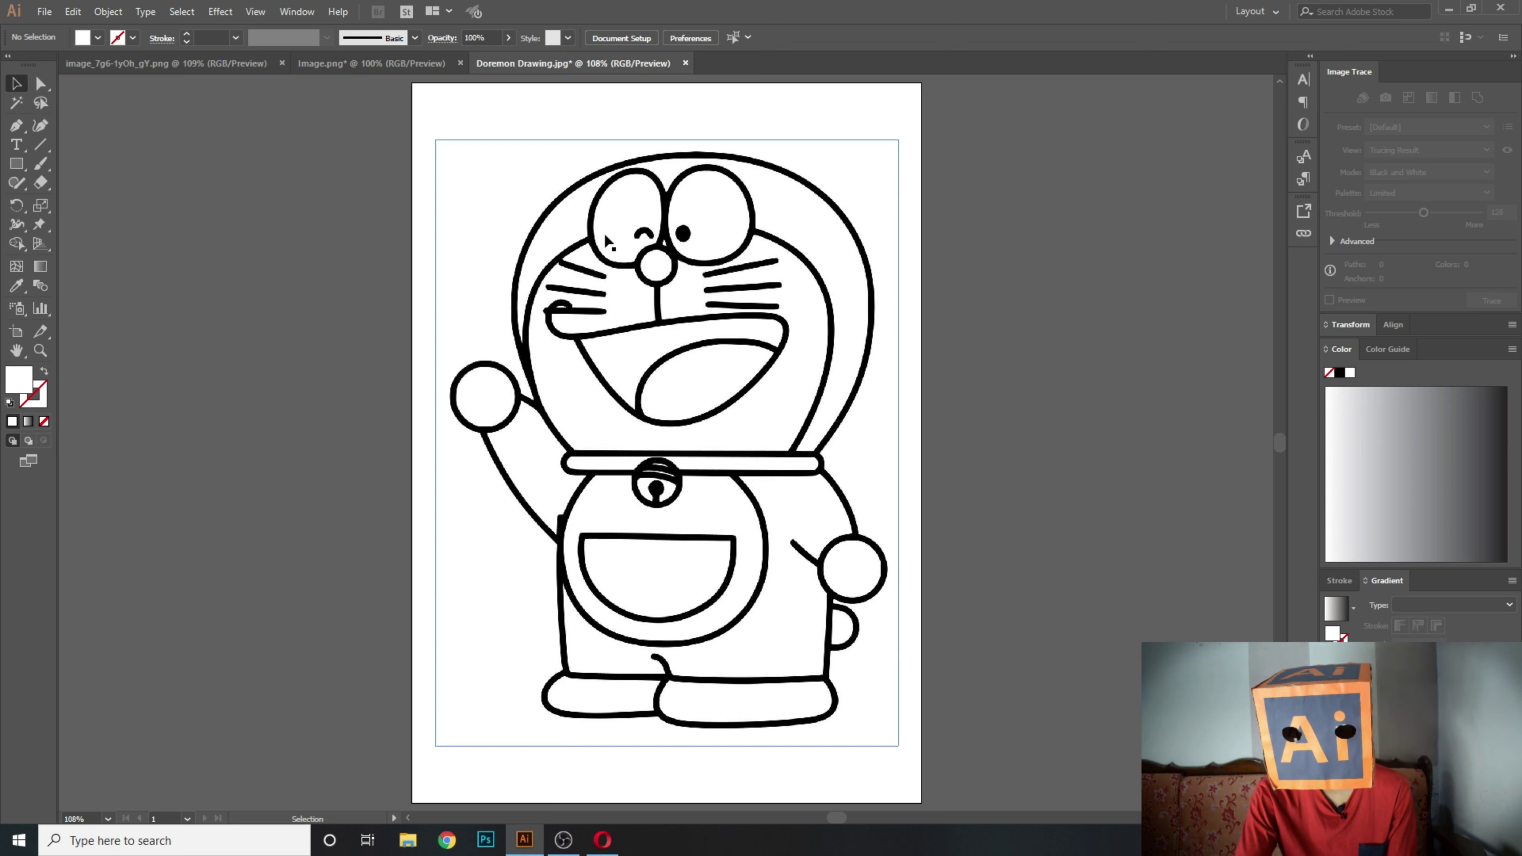
# Select the placed Doraemon line-art image on the artboard.
pyautogui.click(602, 374)
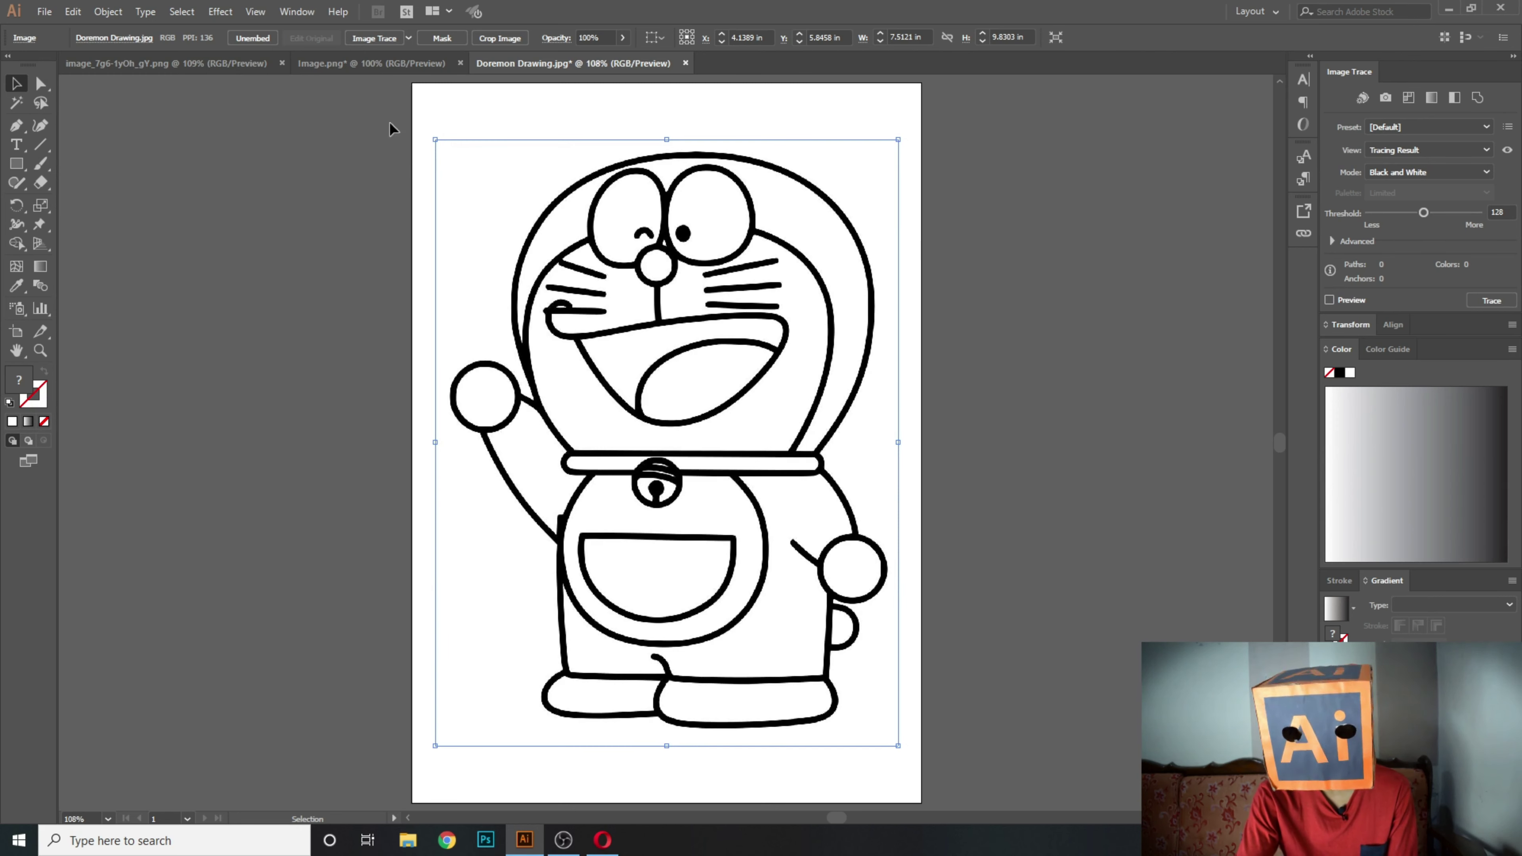
# Load the Celebration swatch library, then move its panel away from the drawing and enlarge it.
pyautogui.click(306, 13)
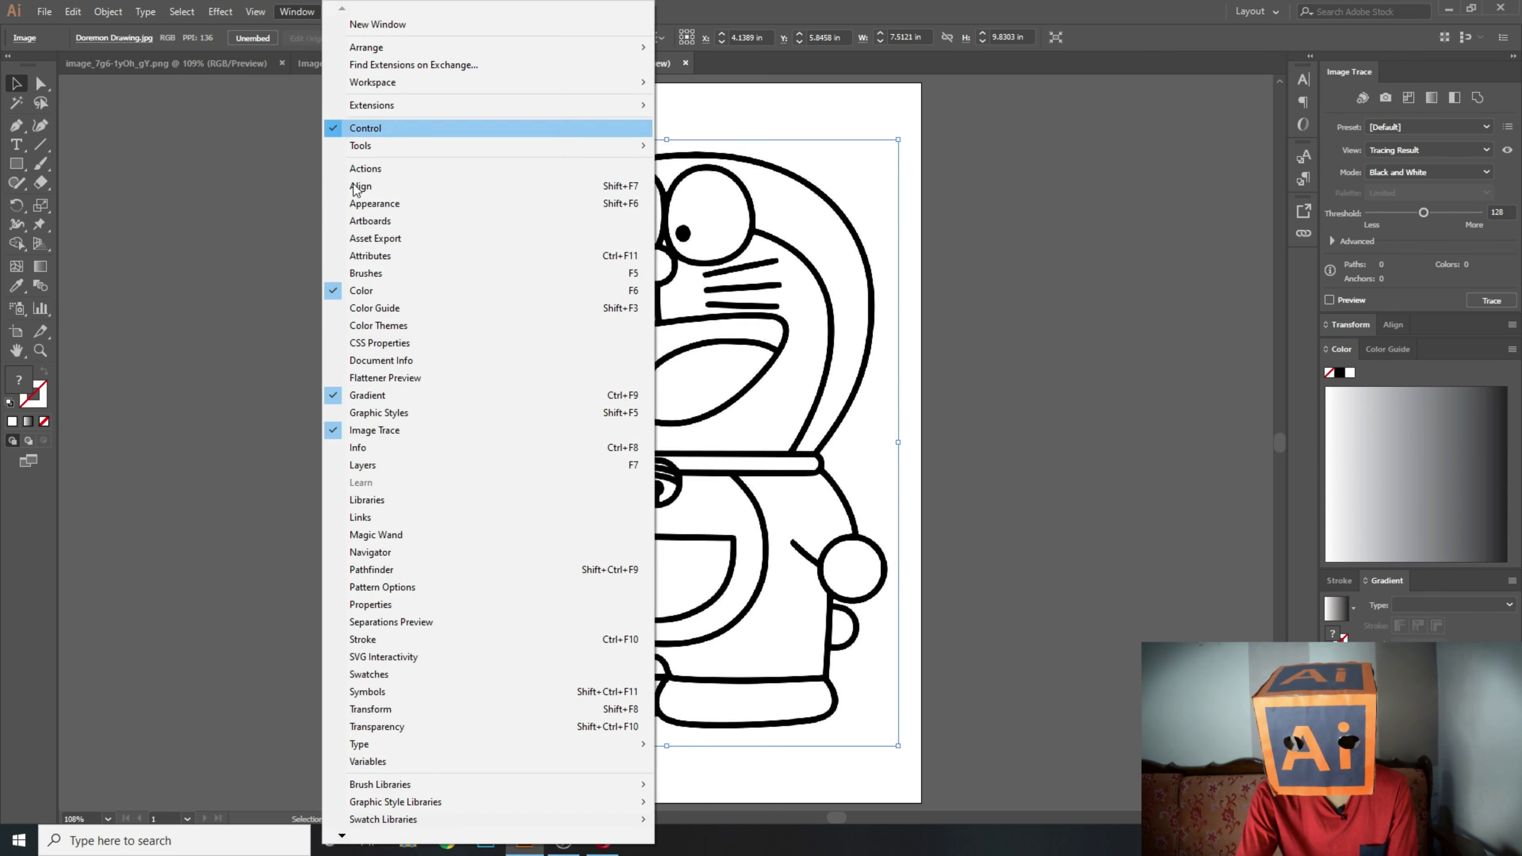
pyautogui.moveTo(342, 835)
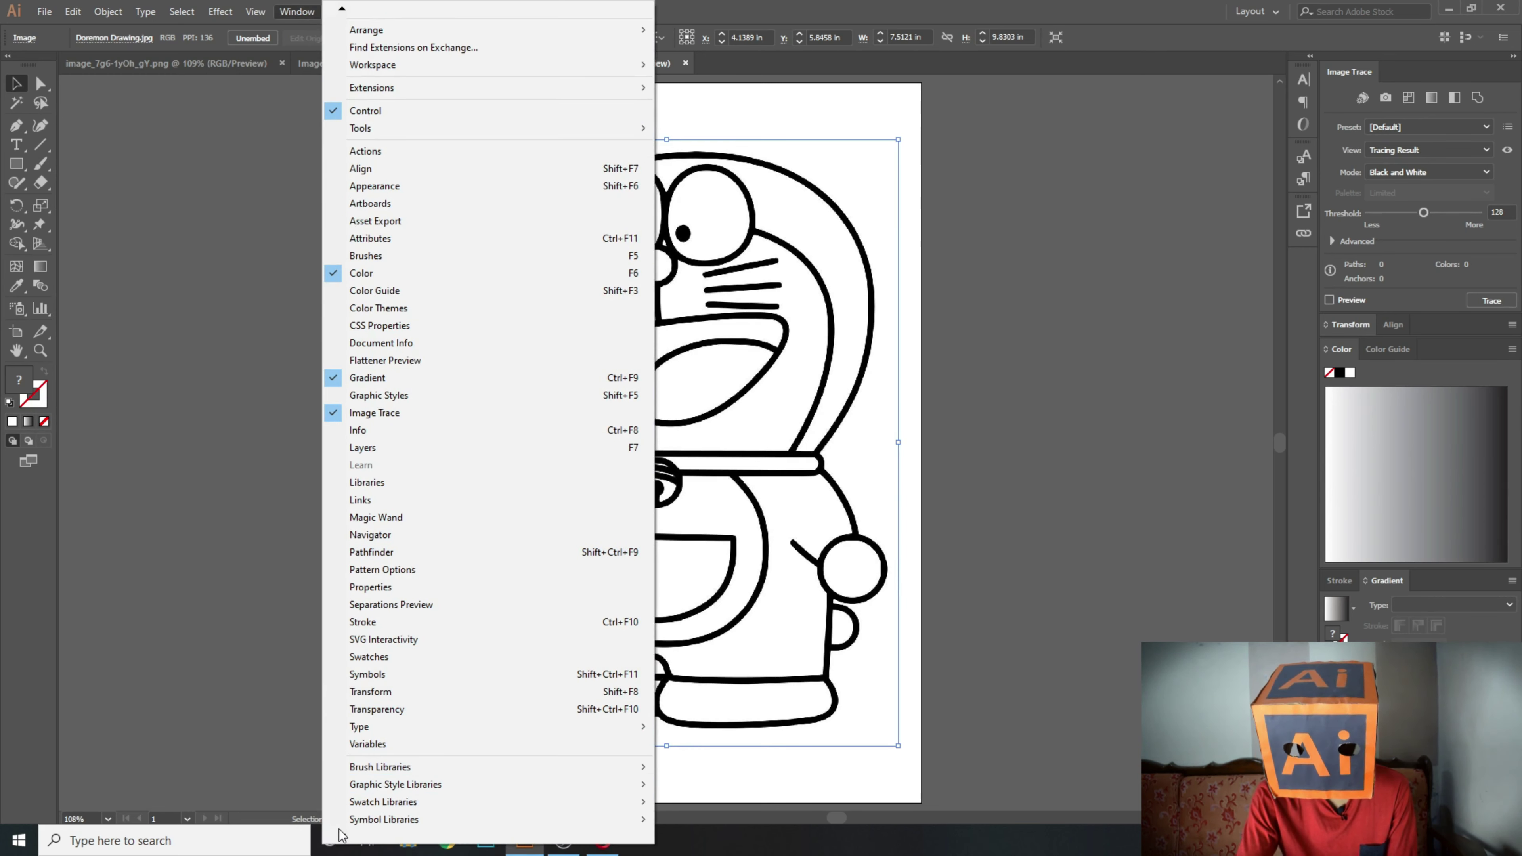
pyautogui.moveTo(373, 783)
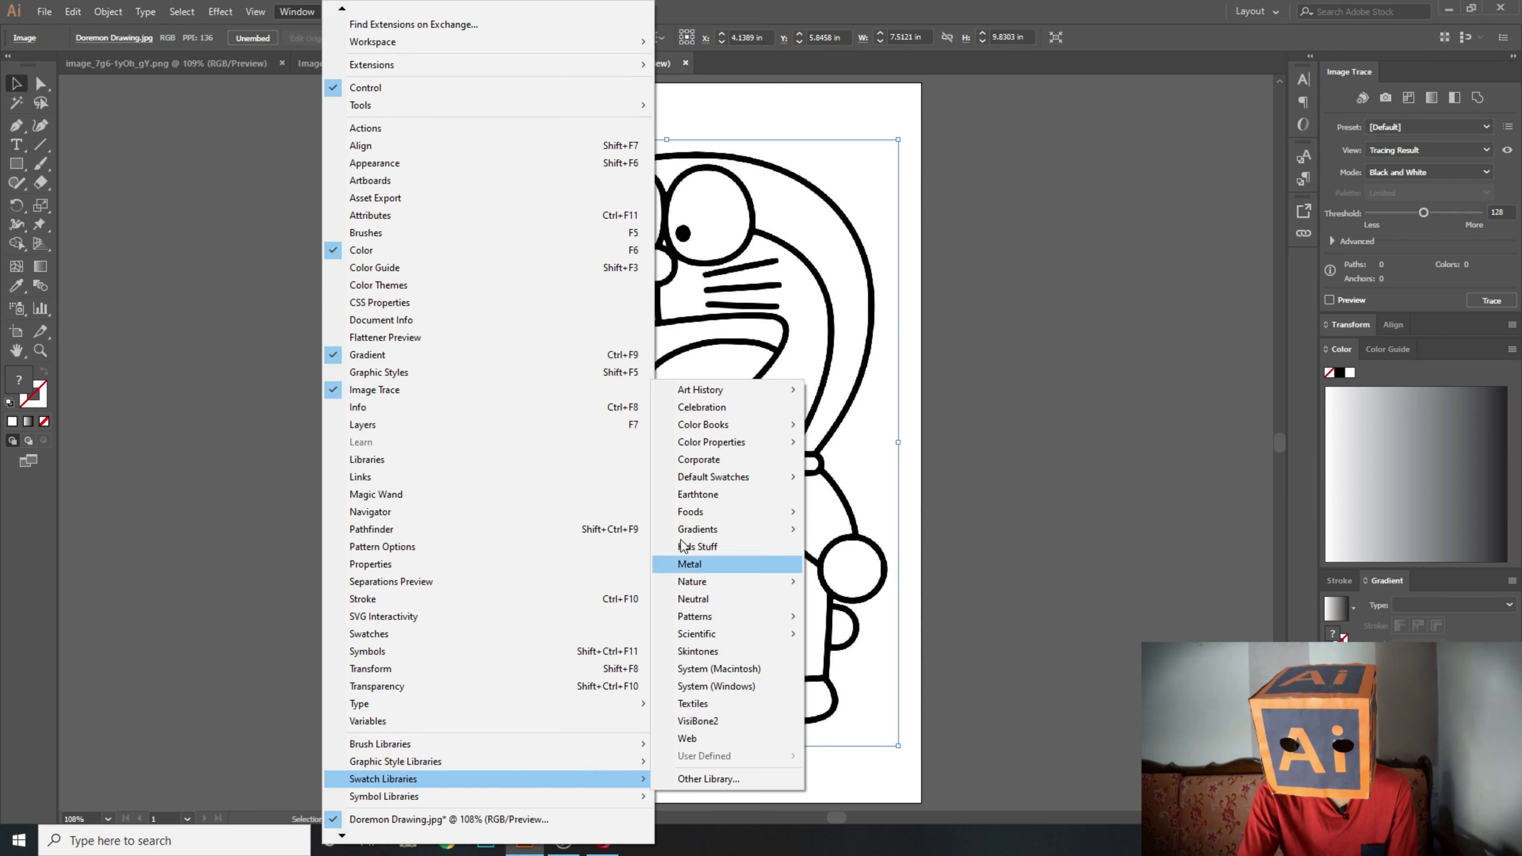
pyautogui.moveTo(685, 393)
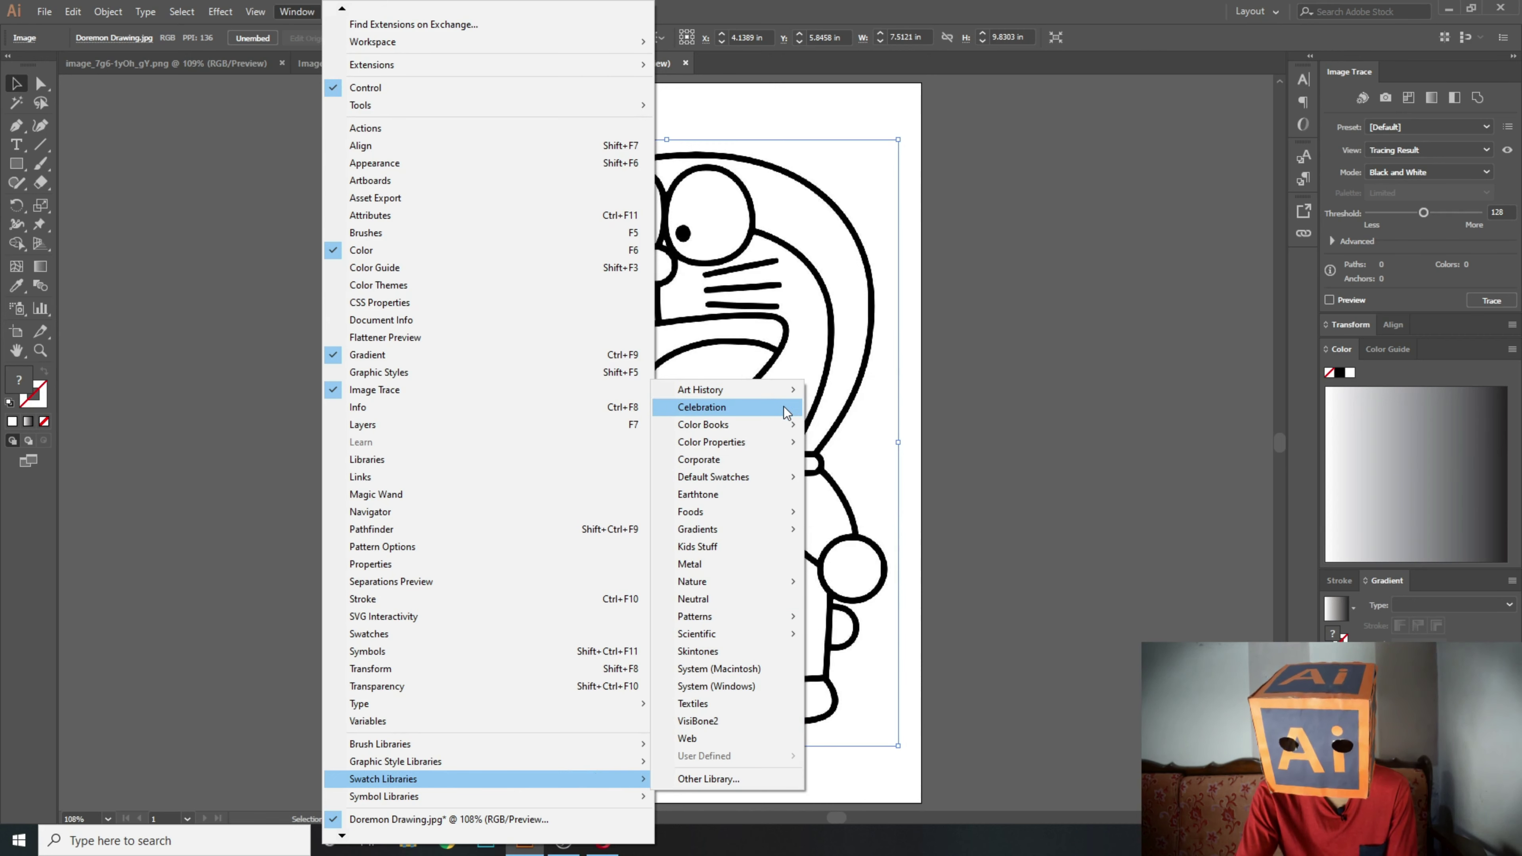
pyautogui.moveTo(767, 426)
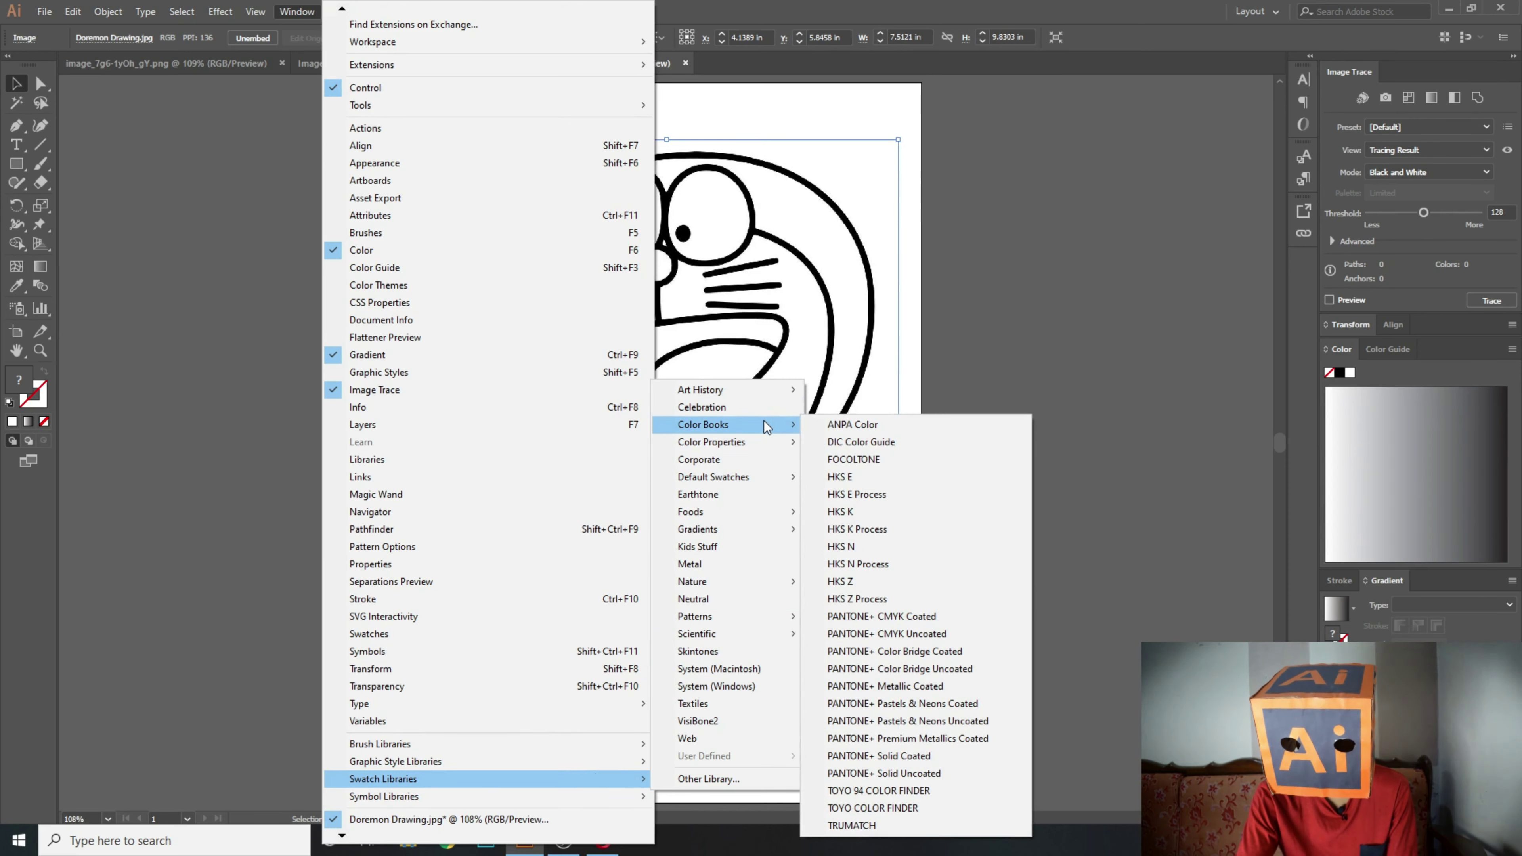
pyautogui.click(765, 416)
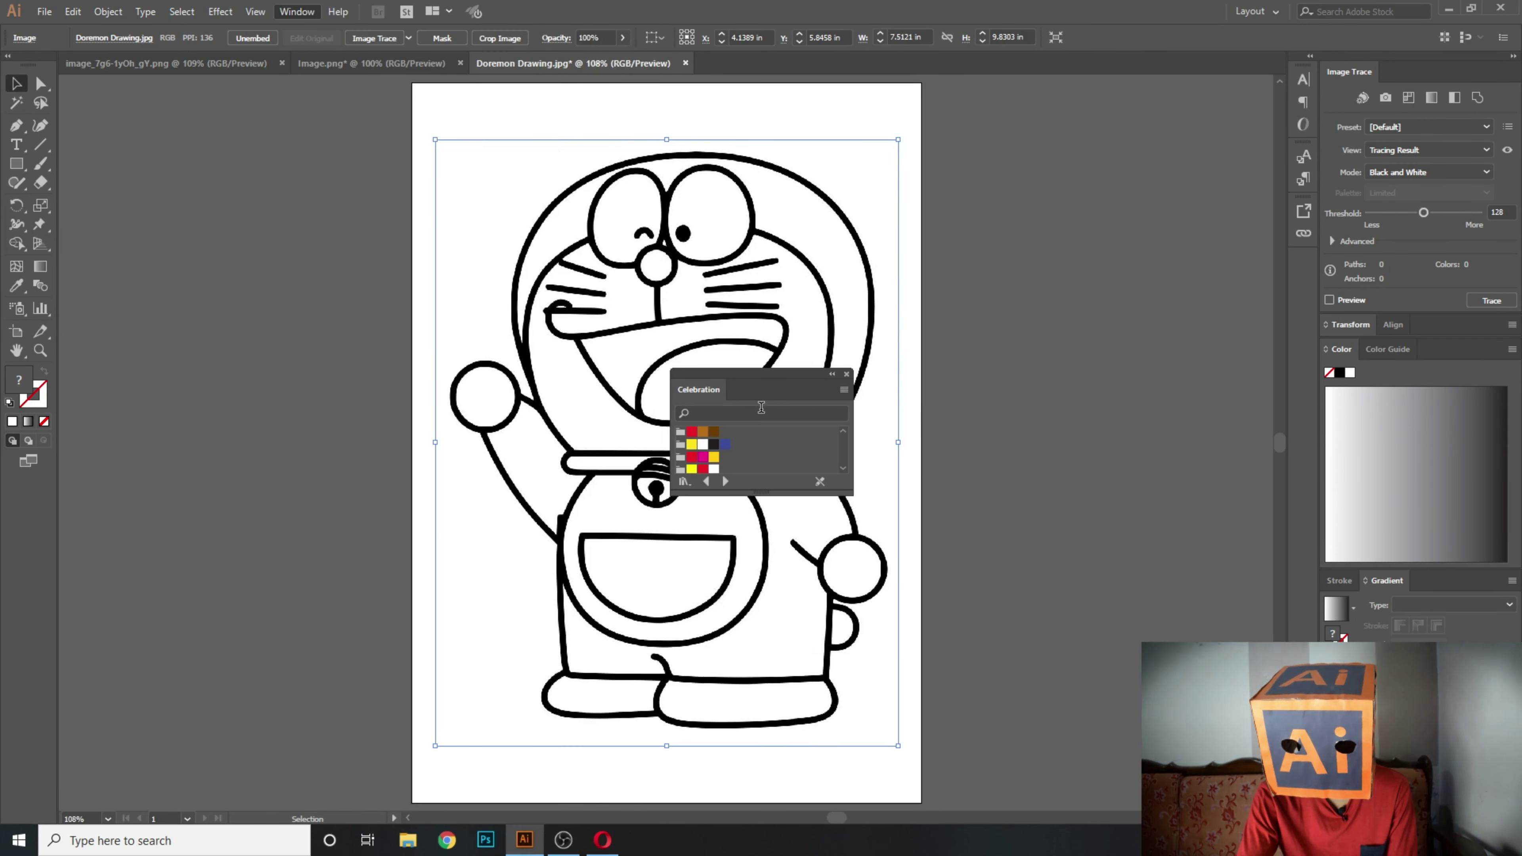
pyautogui.moveTo(725, 374); pyautogui.dragTo(1145, 118)
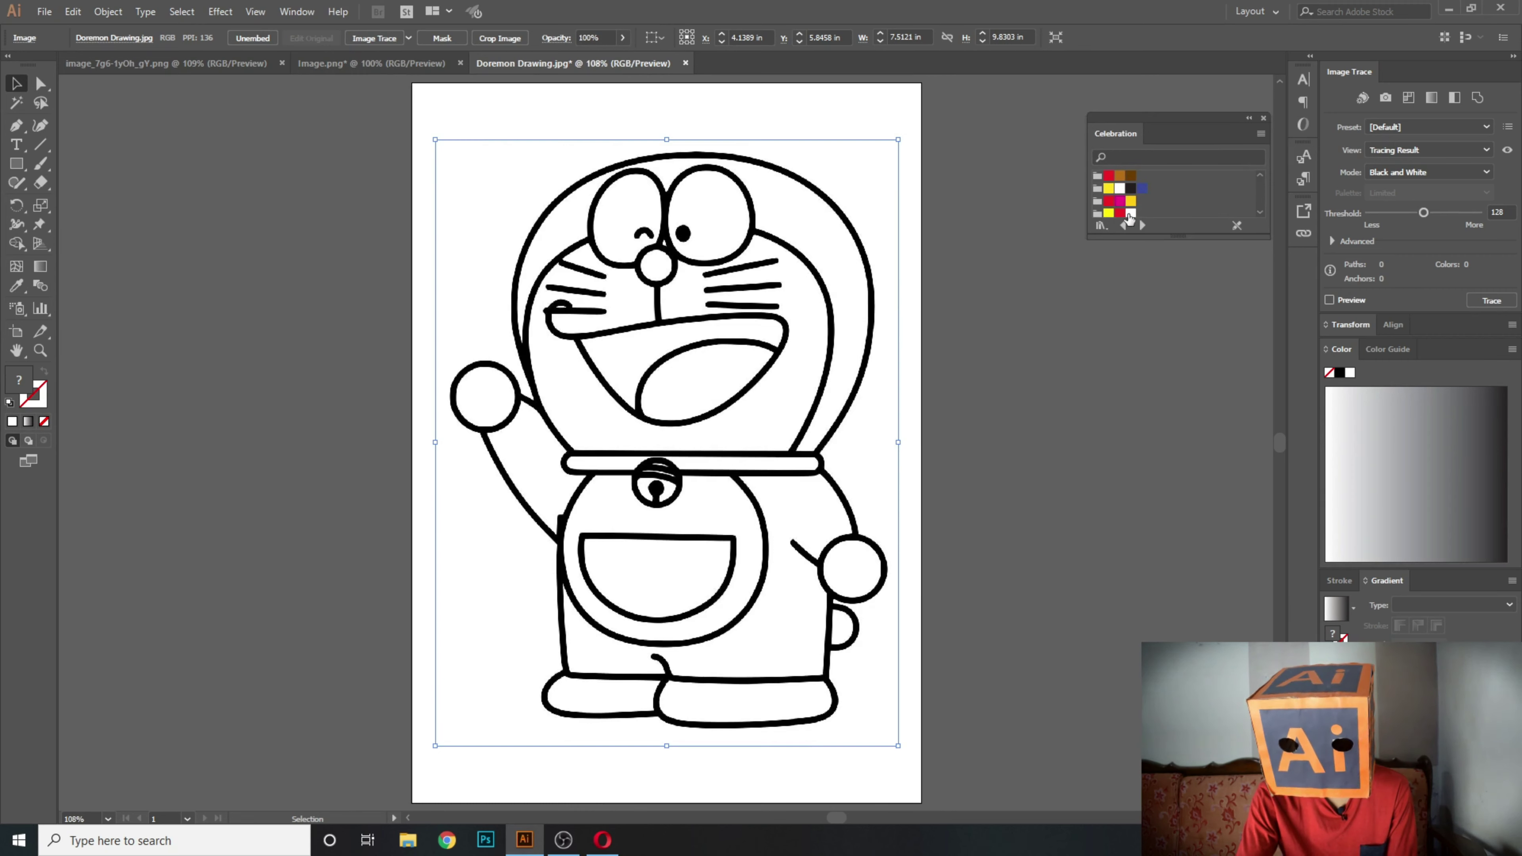
pyautogui.moveTo(1176, 236); pyautogui.dragTo(1124, 396)
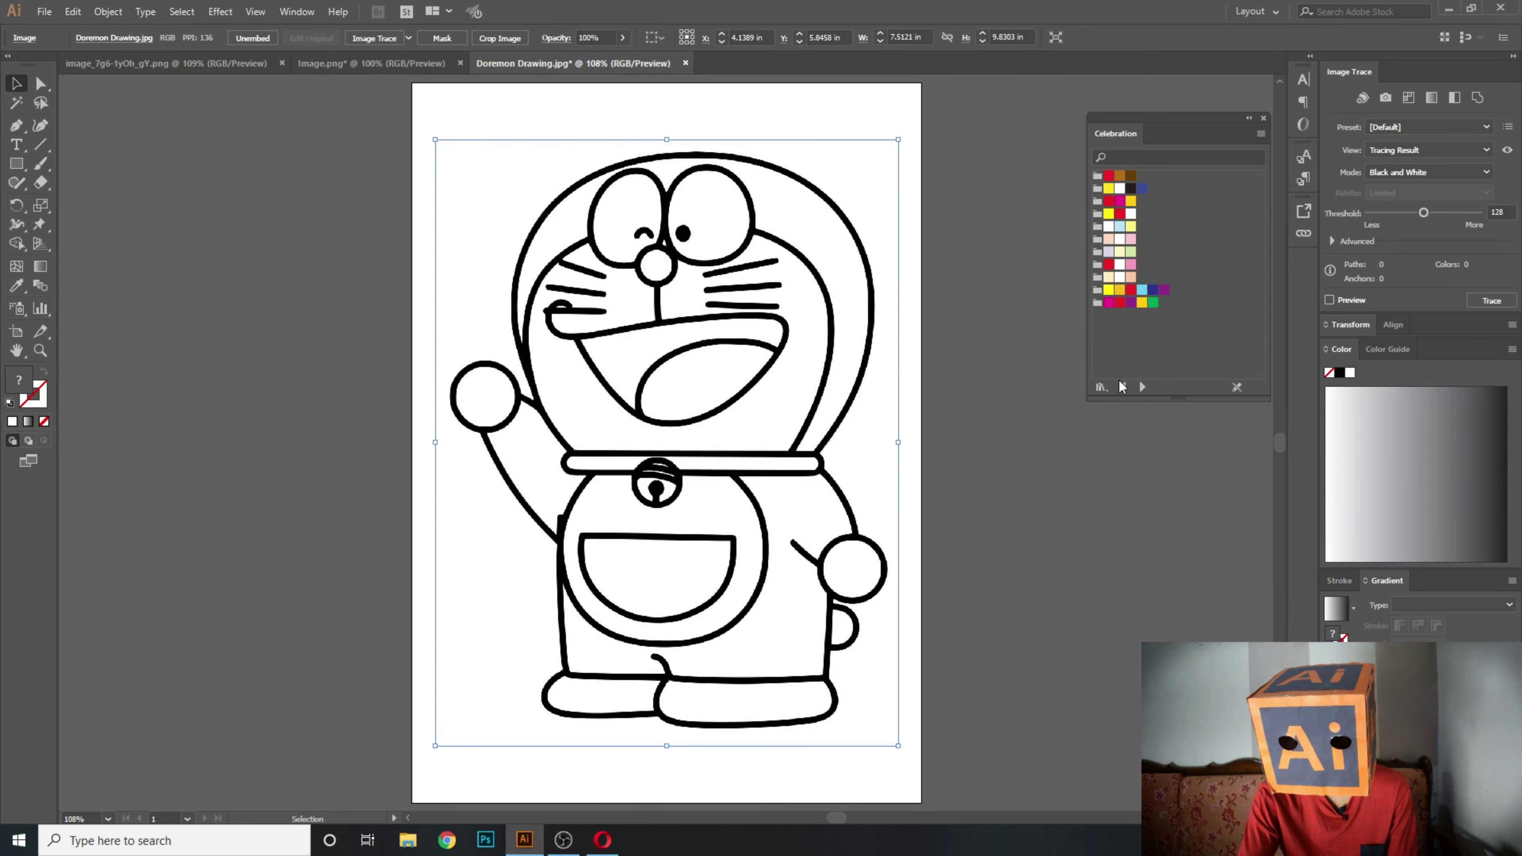
# Load the Basic Graphics_Textures library from Swatch Libraries > Patterns > Basic Graphics.
pyautogui.click(310, 14)
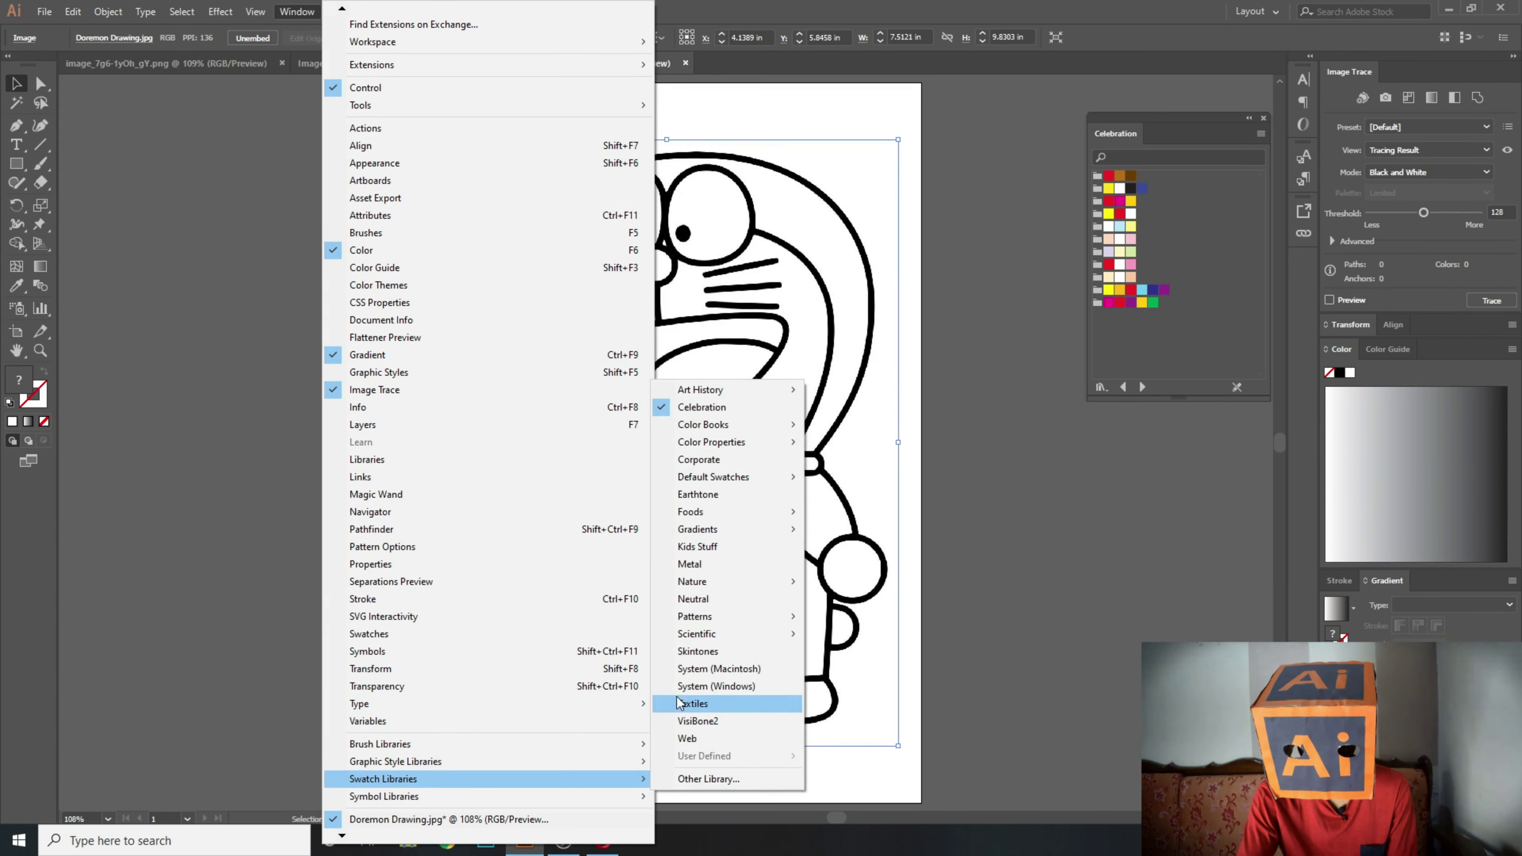
pyautogui.moveTo(686, 625)
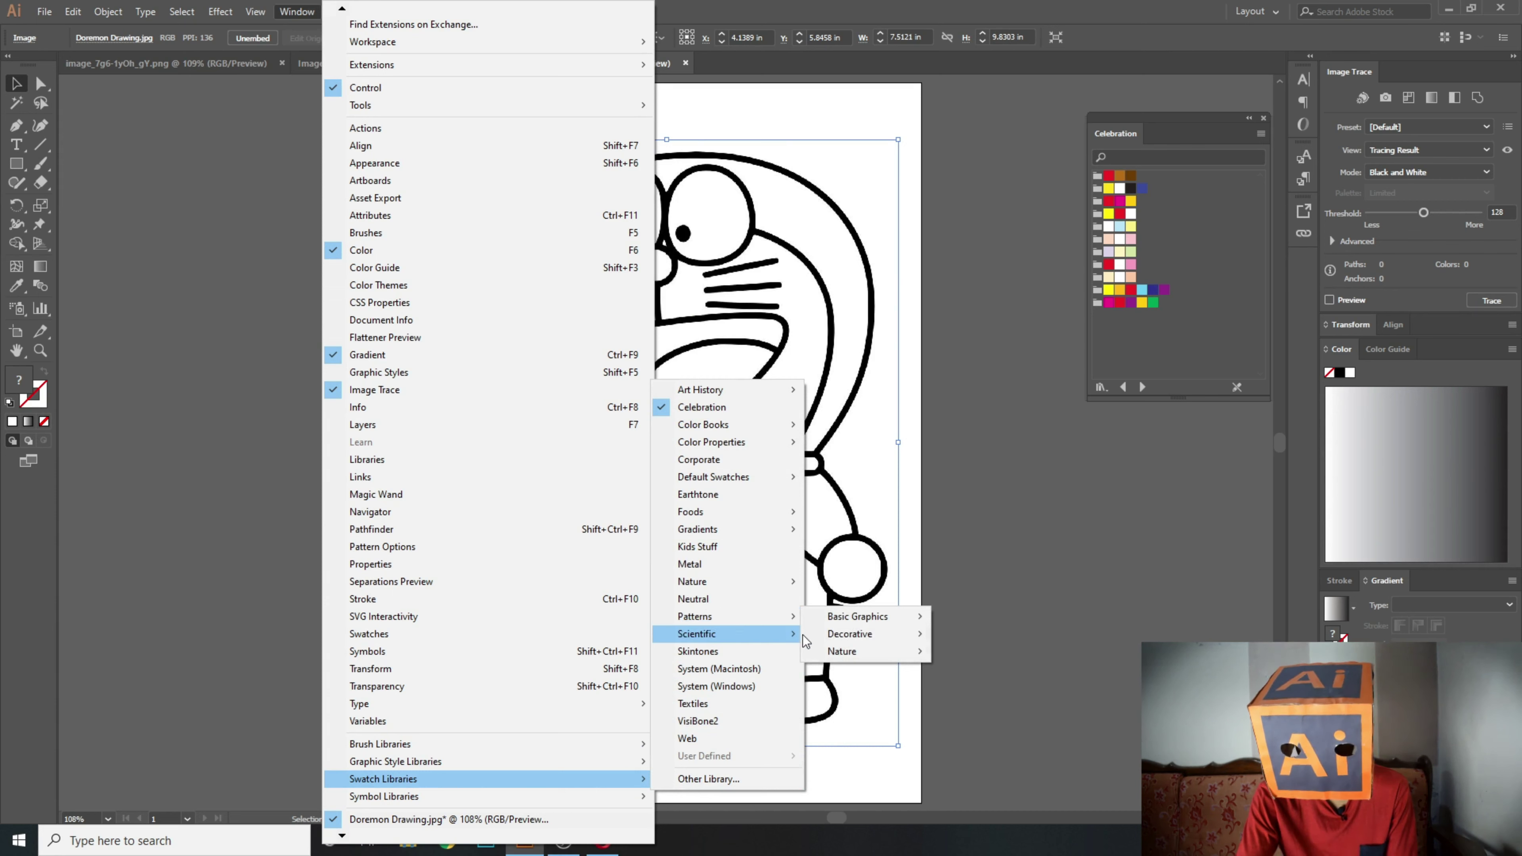
pyautogui.moveTo(844, 622)
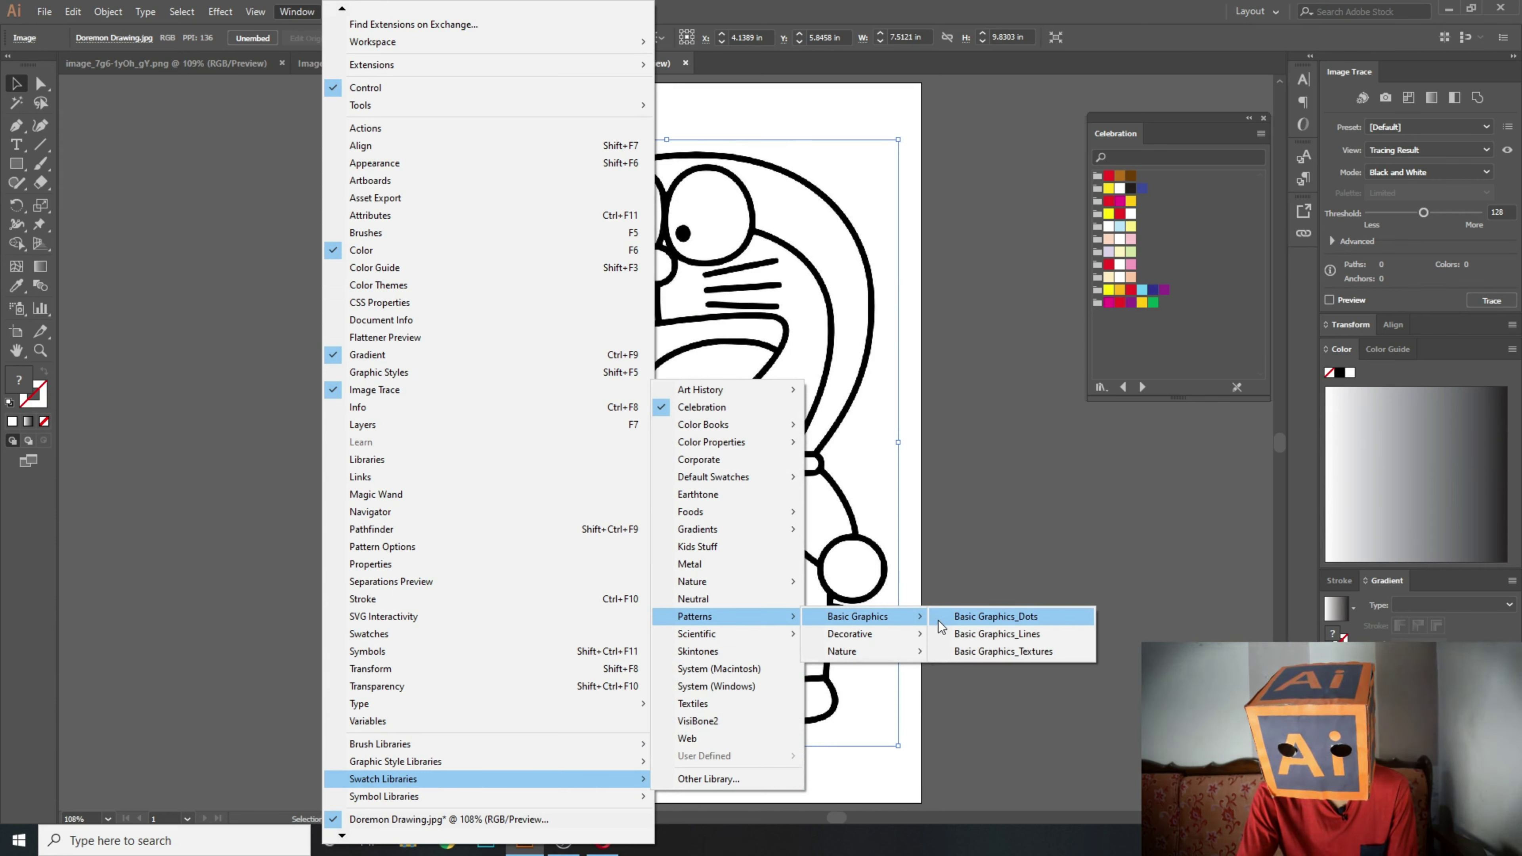
pyautogui.click(975, 653)
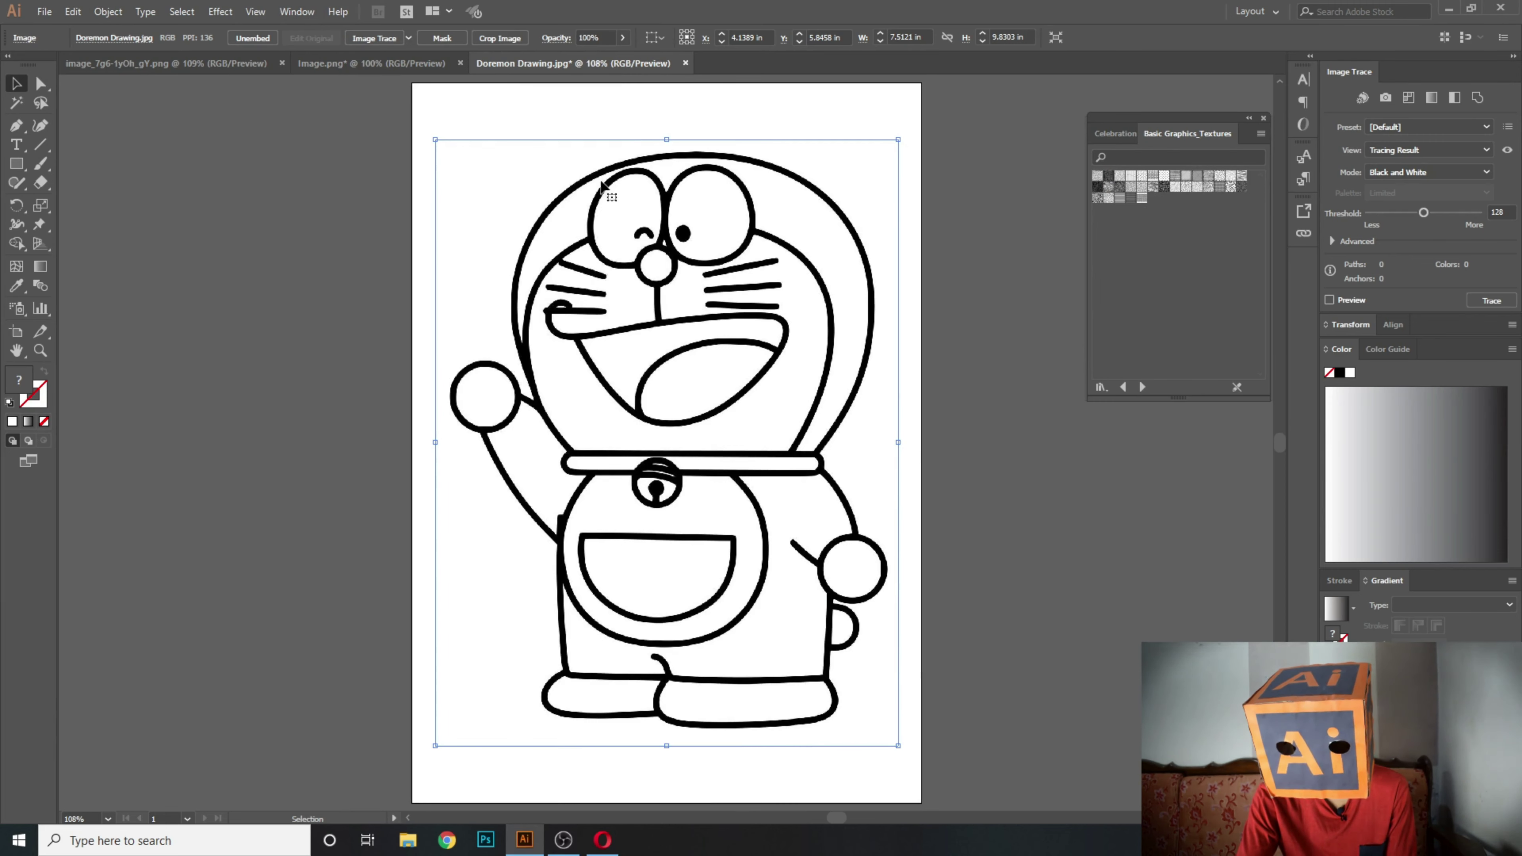
# Create a new A4 document and fit its artboard in the window.
pyautogui.press('space')
pyautogui.moveTo(858, 373); pyautogui.dragTo(390, 415)
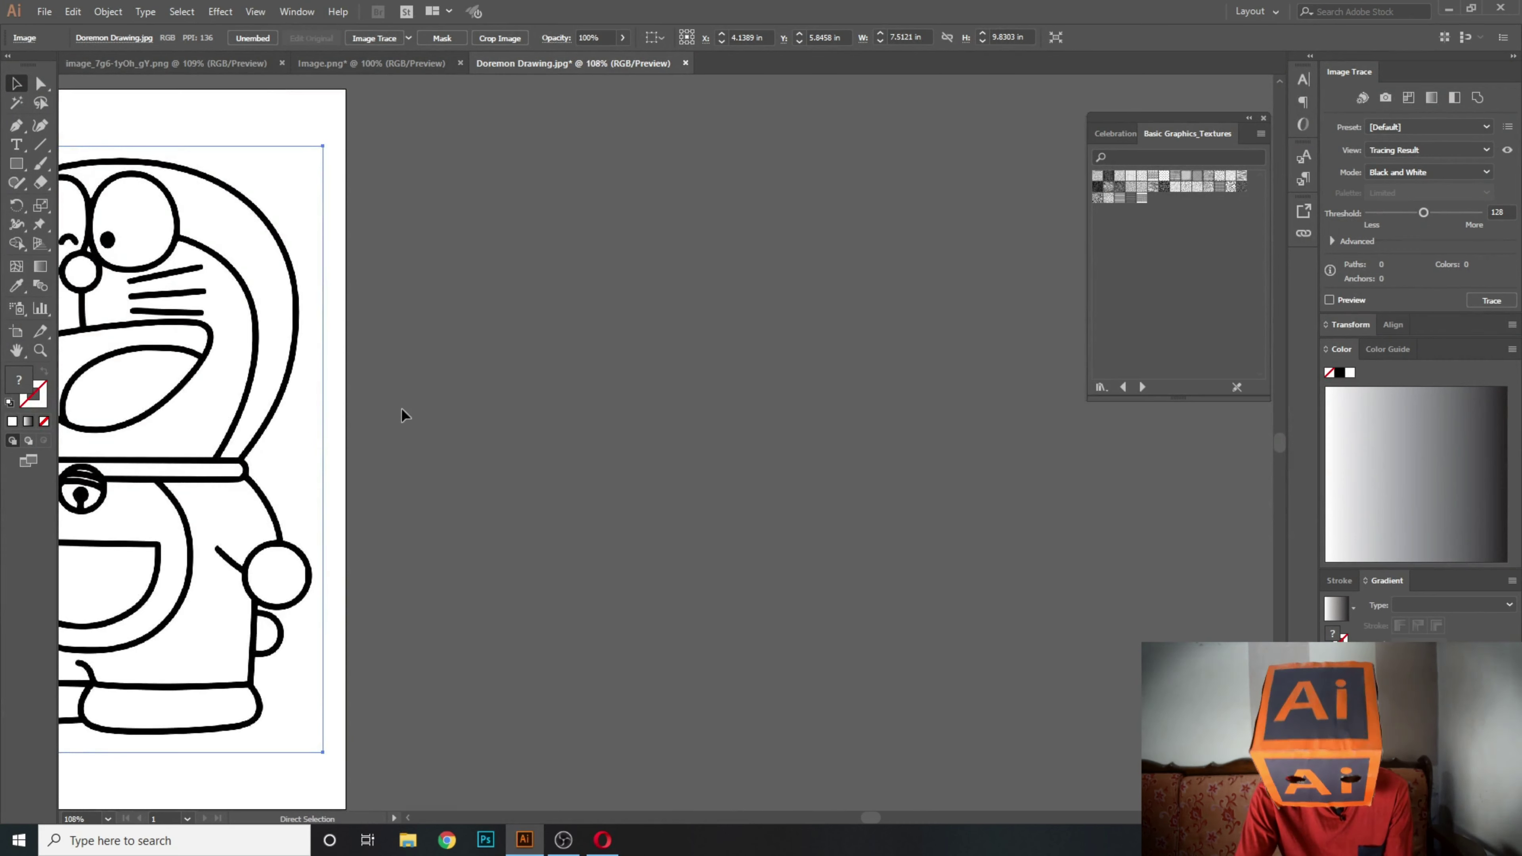
pyautogui.hotkey('ctrl', 'n')
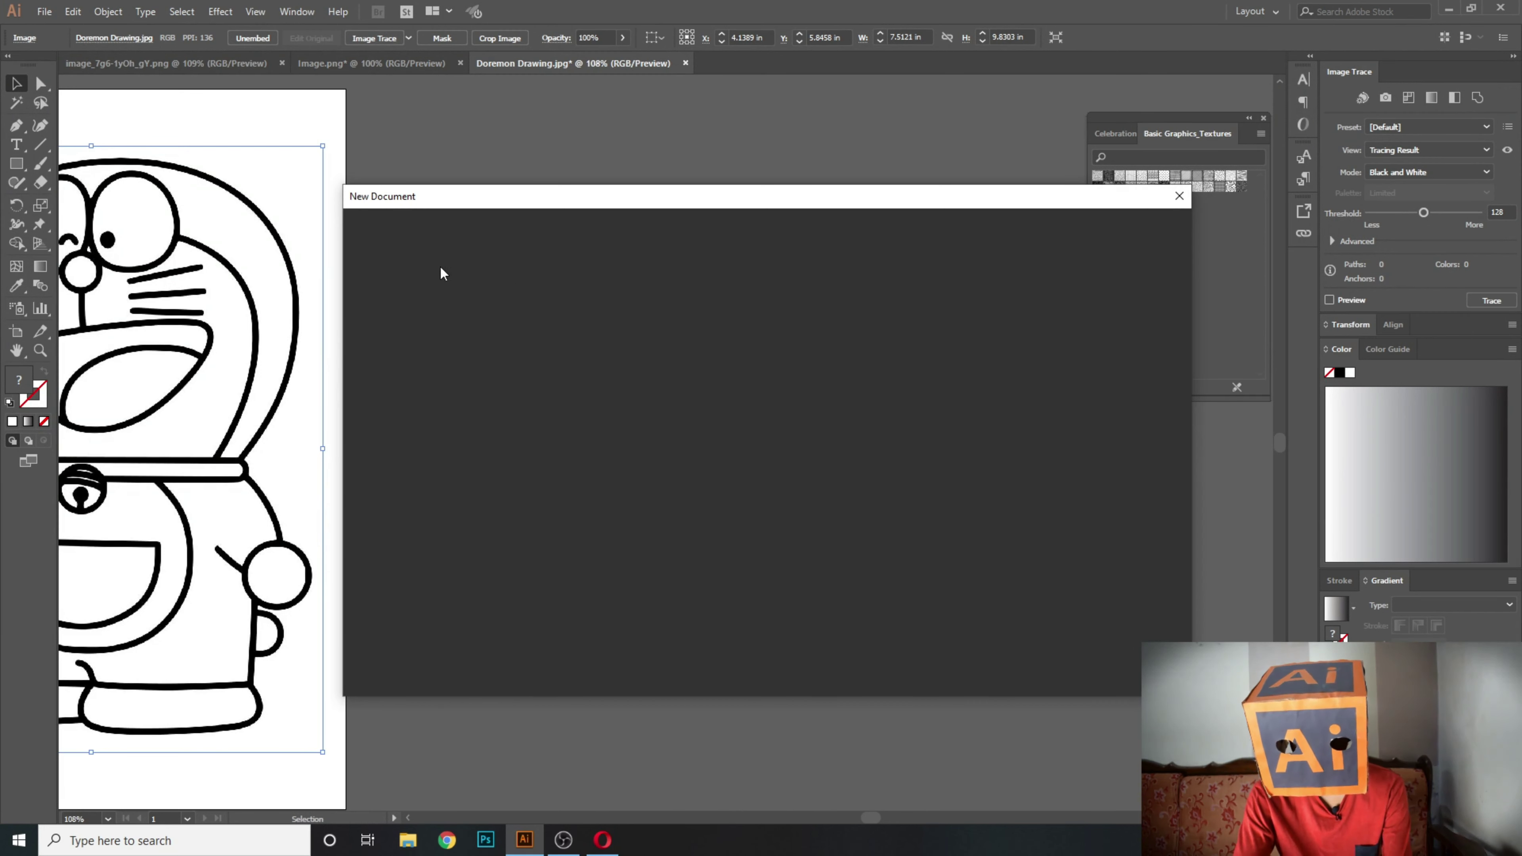
pyautogui.doubleClick(567, 342)
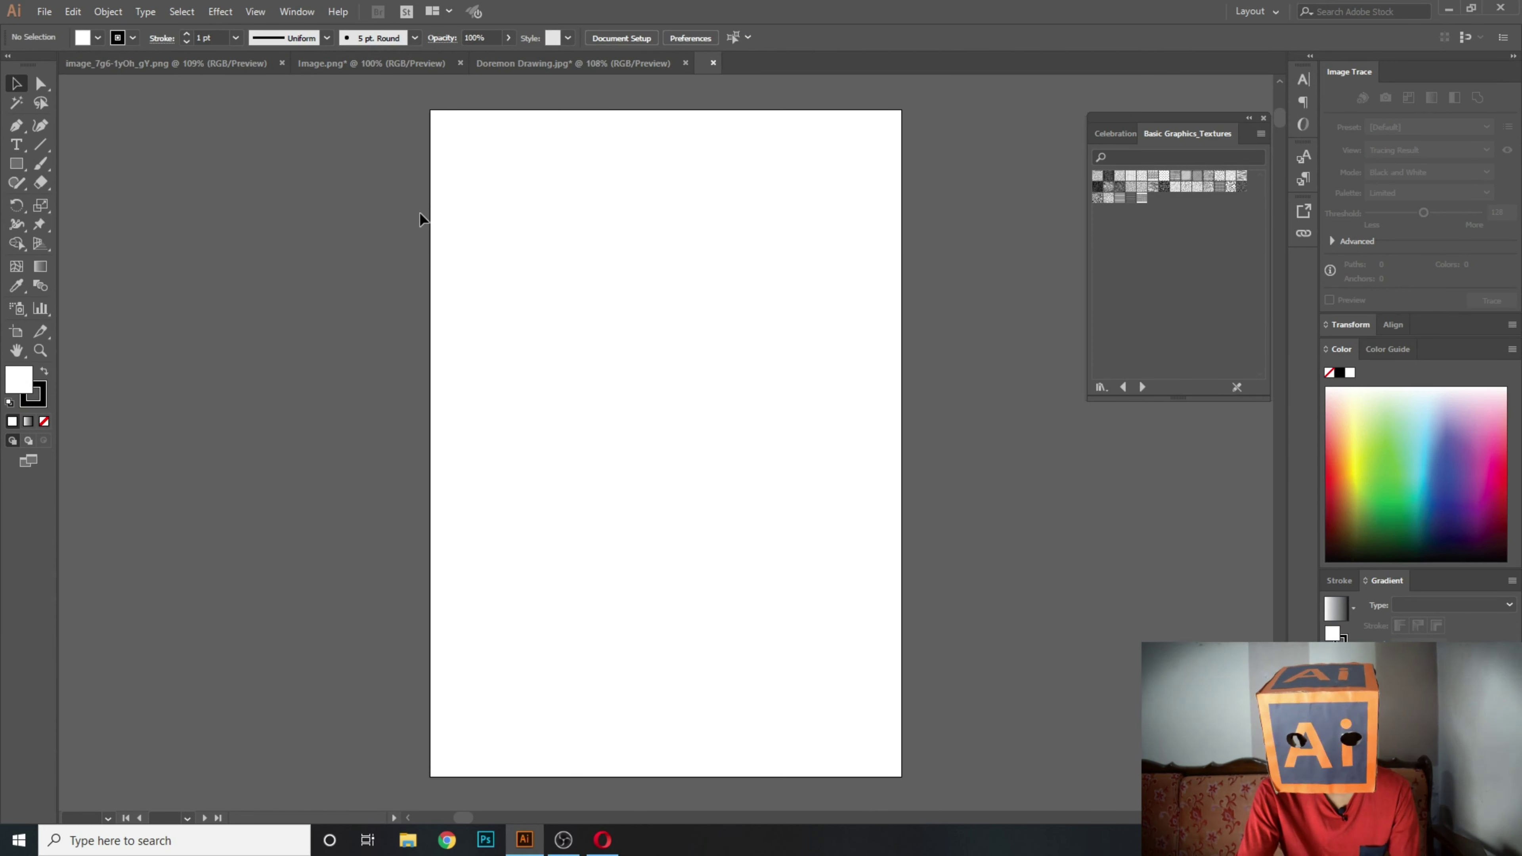
pyautogui.hotkey('ctrl', '0')
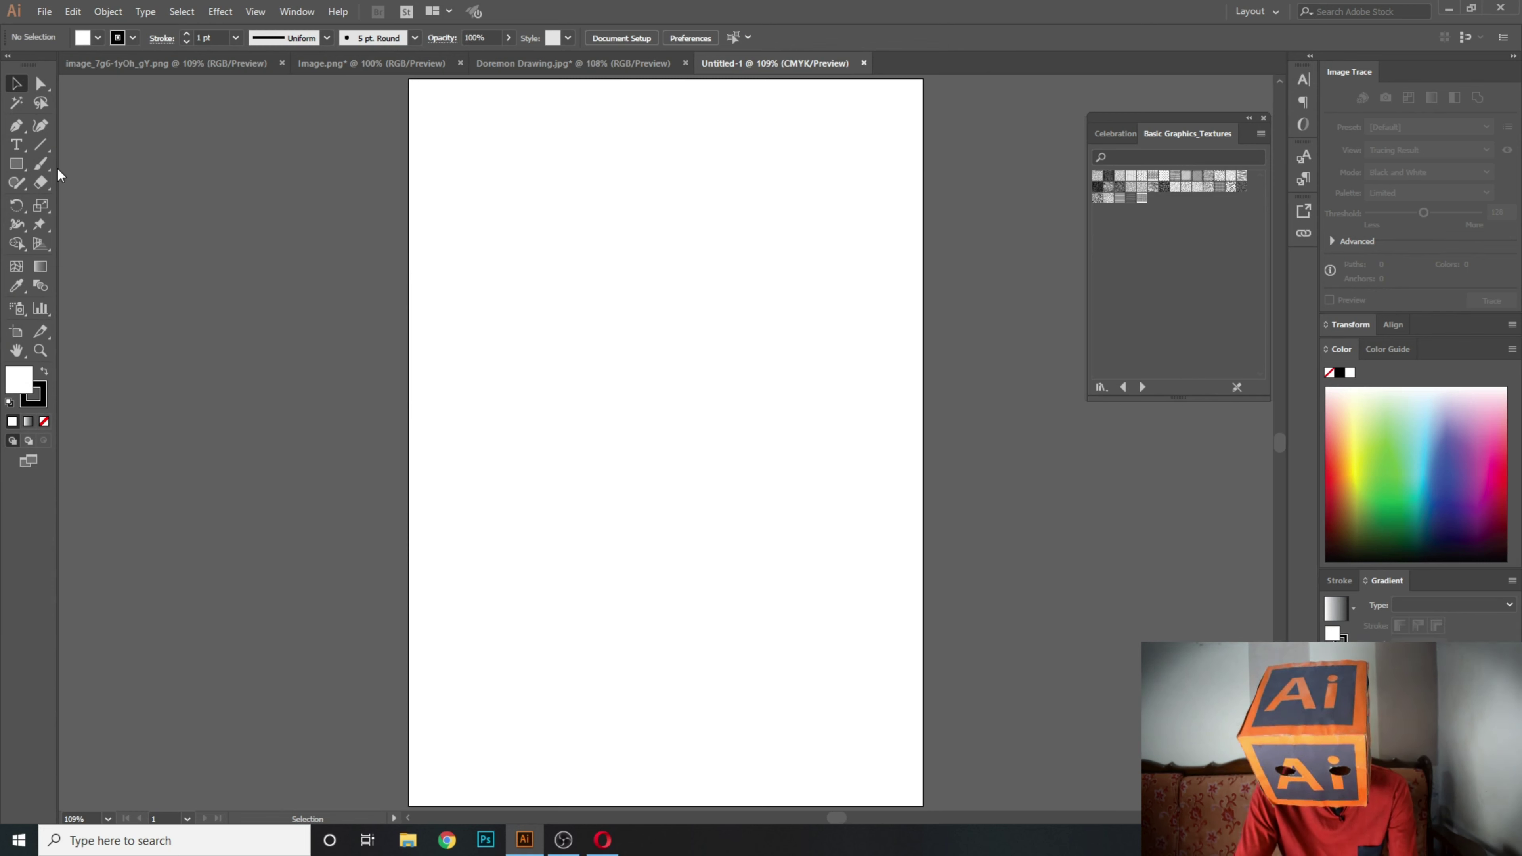
# Draw a large square in the middle of the page.
pyautogui.click(15, 163)
pyautogui.moveTo(481, 262); pyautogui.dragTo(835, 545)
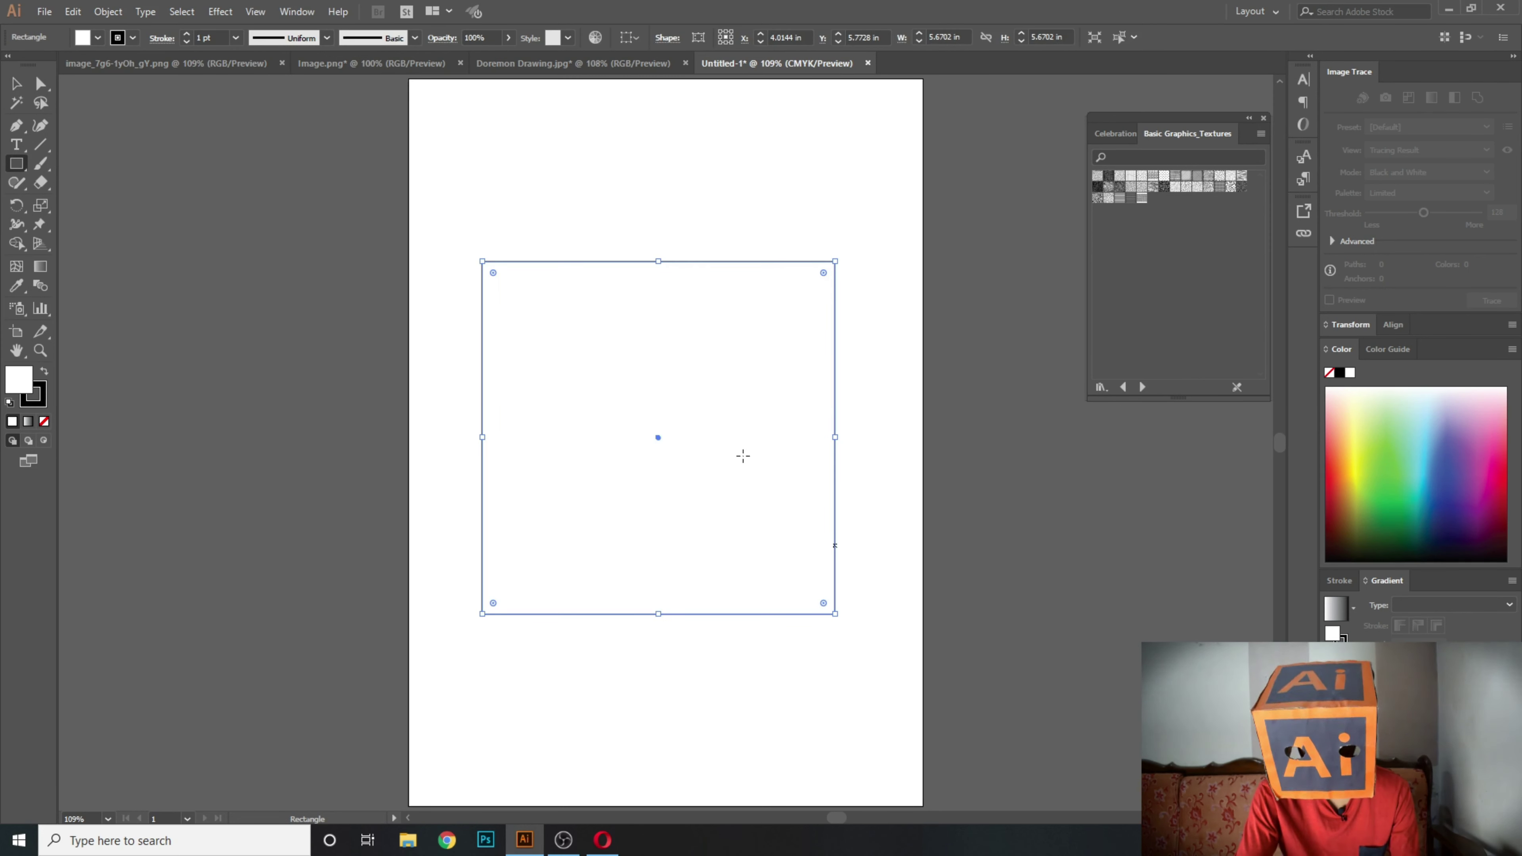
pyautogui.press('v')
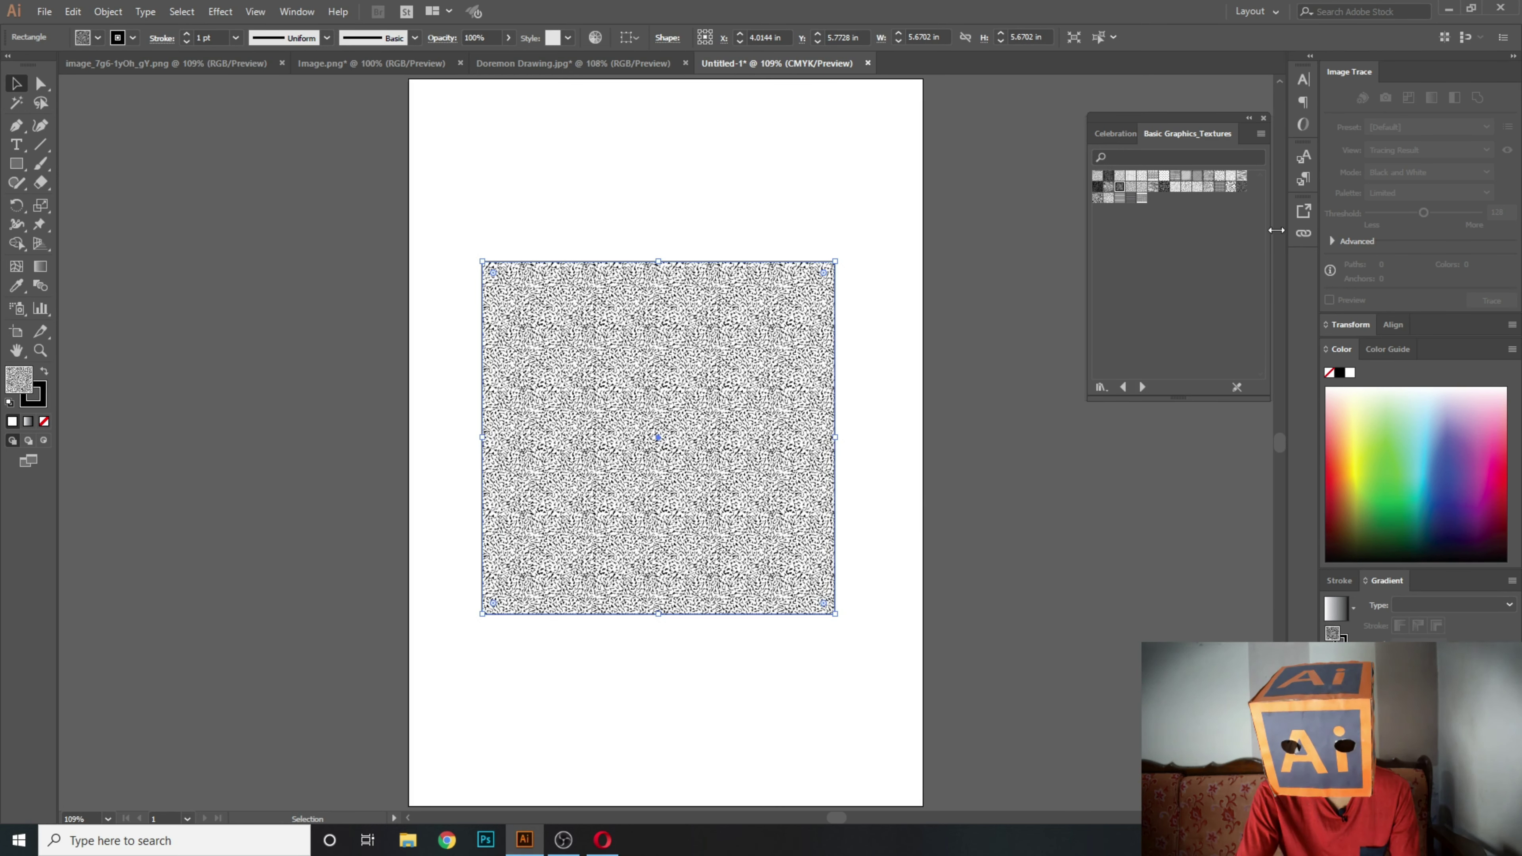
# Fill the square with the dotted fish-scale texture, then move it up and left.
pyautogui.click(1108, 186)
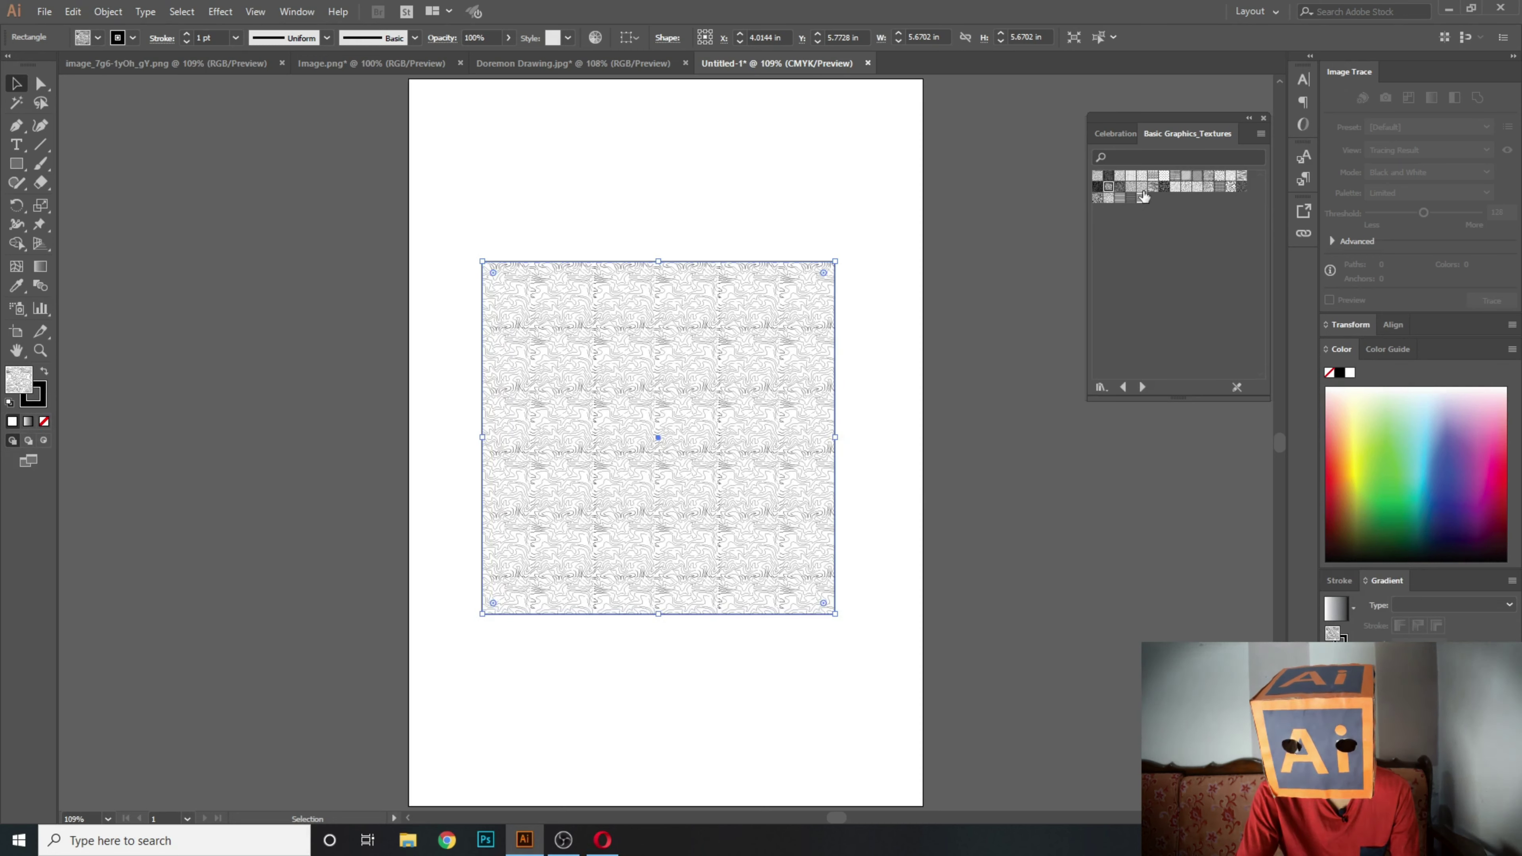
pyautogui.click(1168, 188)
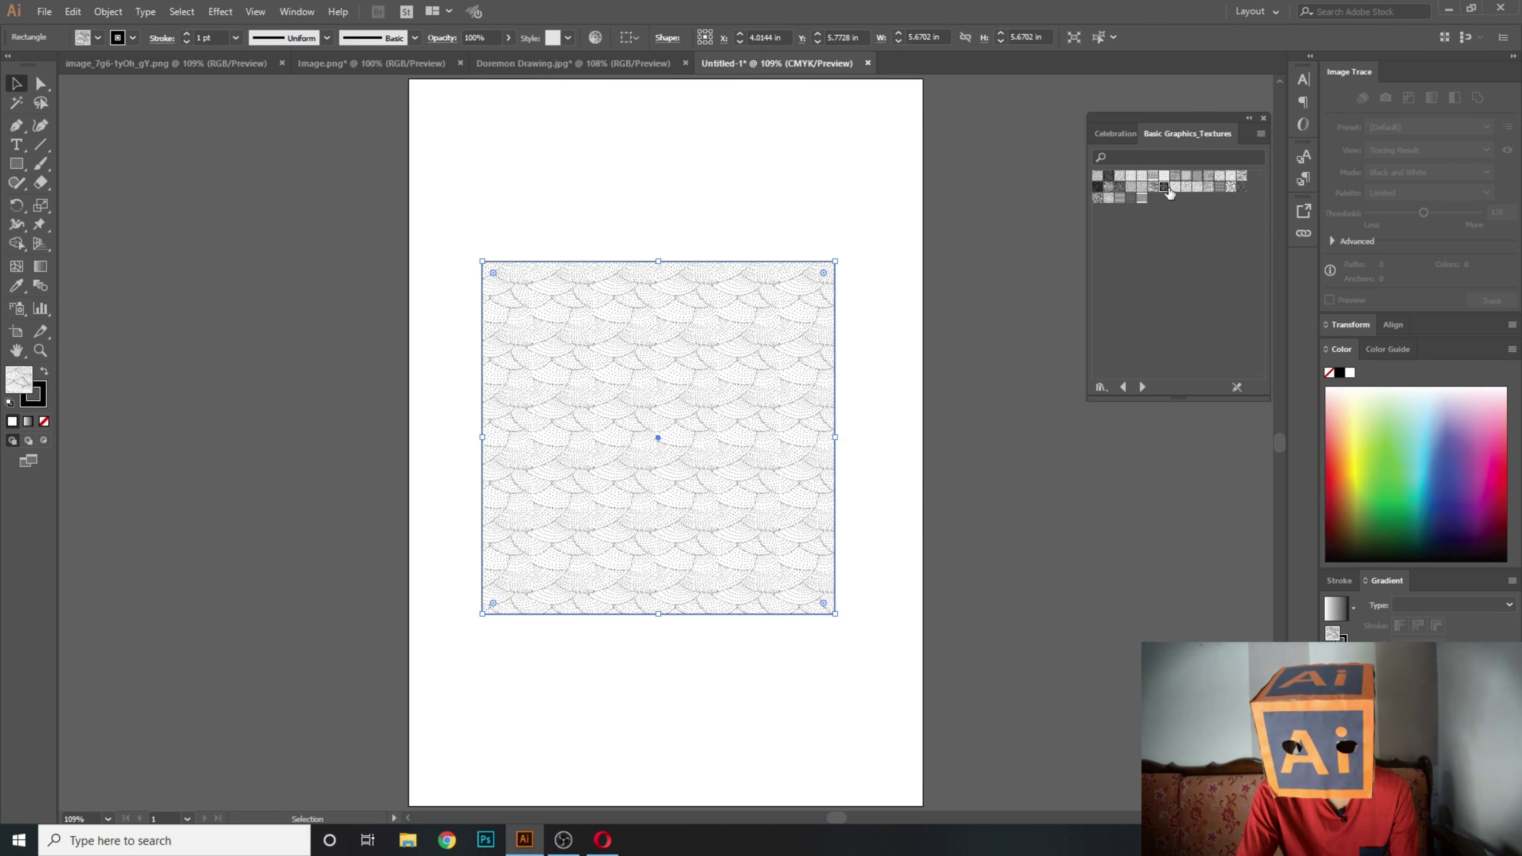
pyautogui.click(1154, 188)
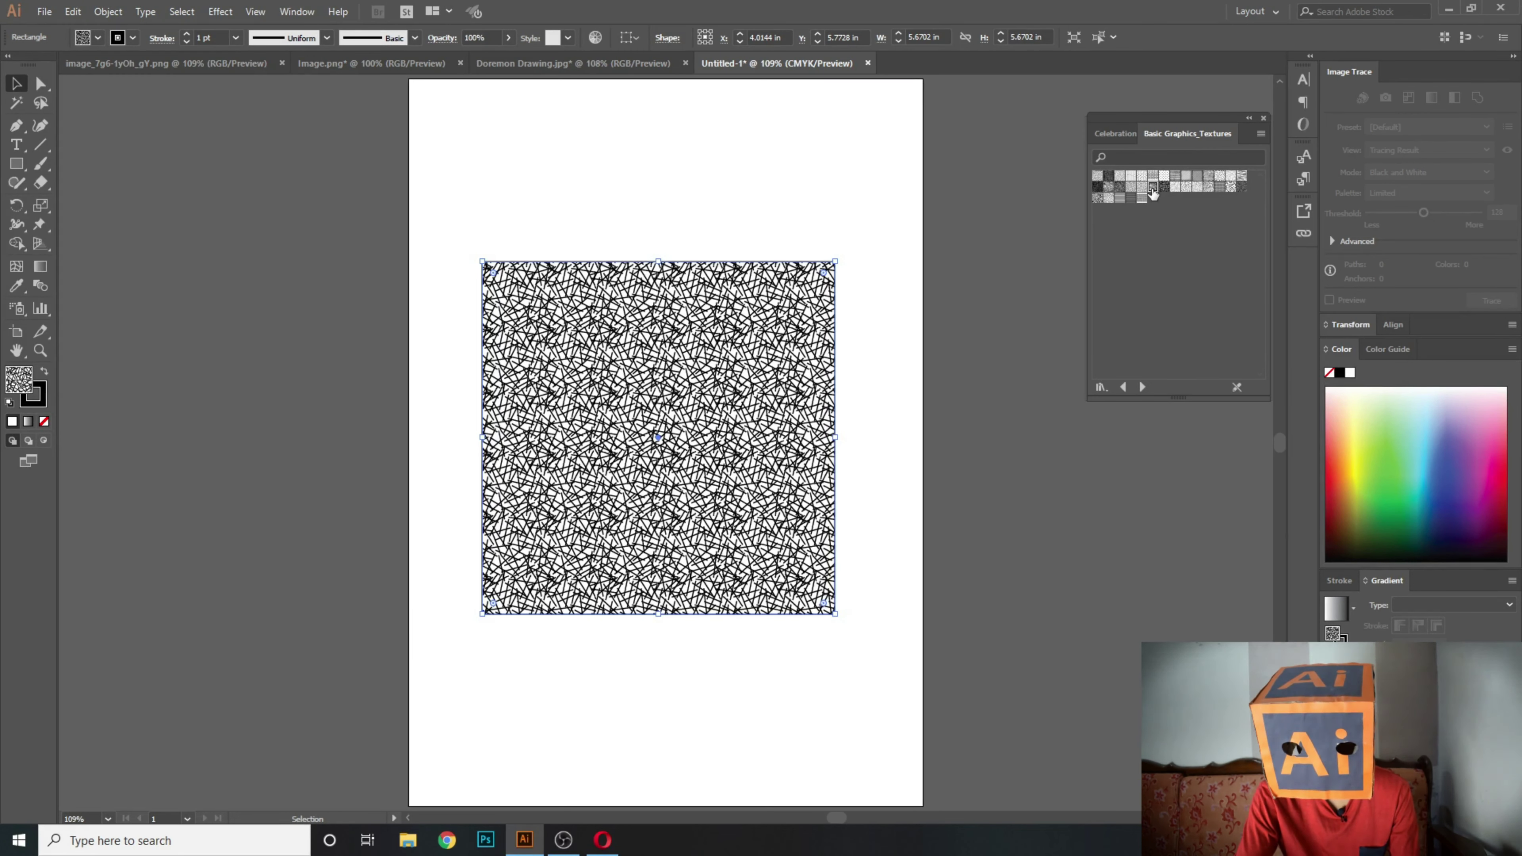
pyautogui.hotkey('ctrl', 'z')
pyautogui.moveTo(774, 442); pyautogui.dragTo(730, 388)
# Load the Decorative Legacy library from Swatch Libraries > Patterns > Decorative.
pyautogui.click(296, 12)
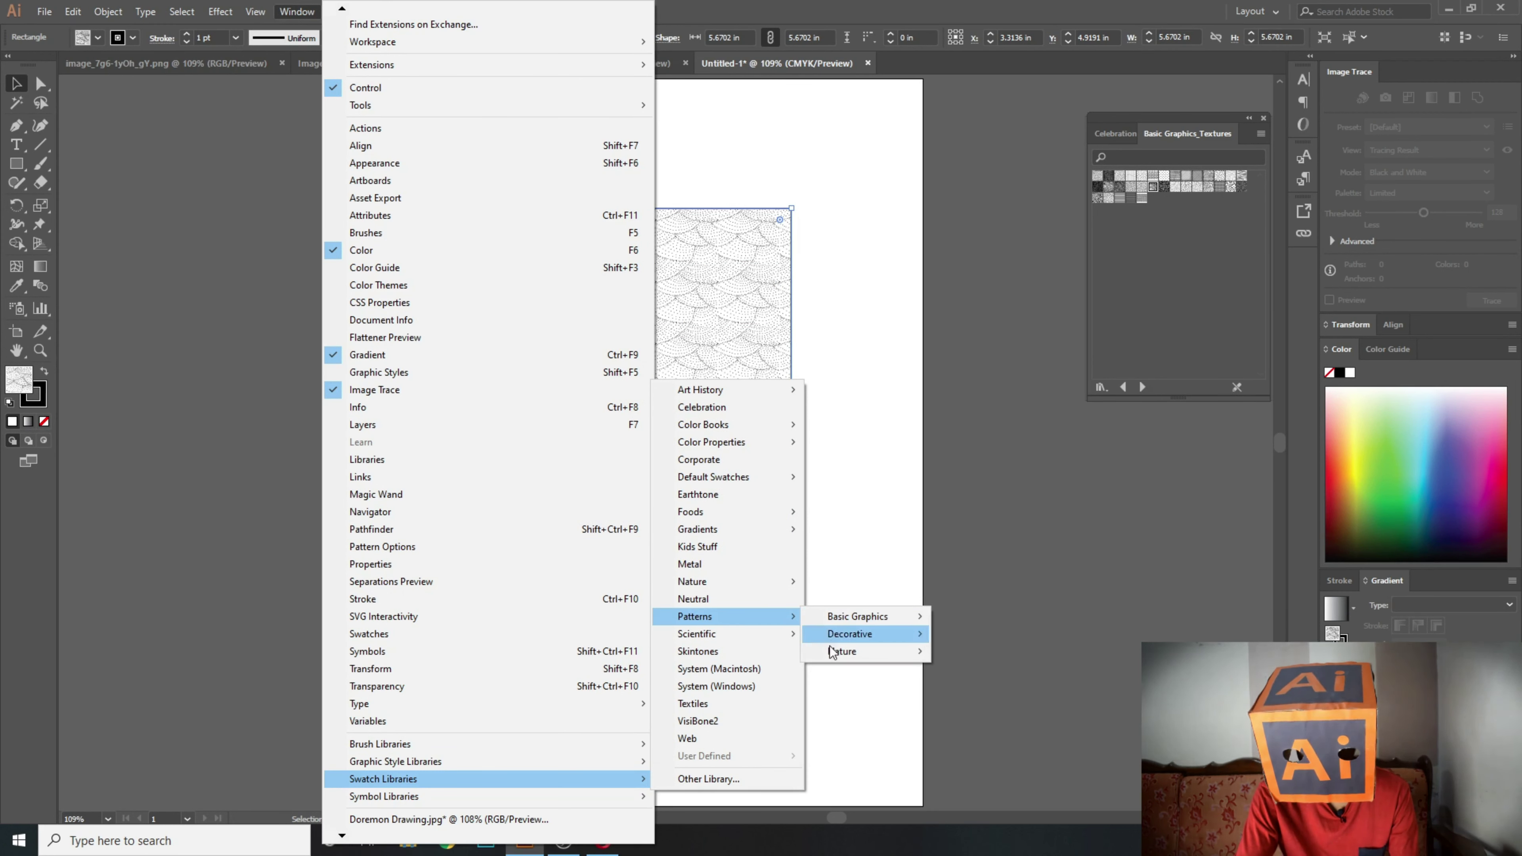
pyautogui.moveTo(846, 639)
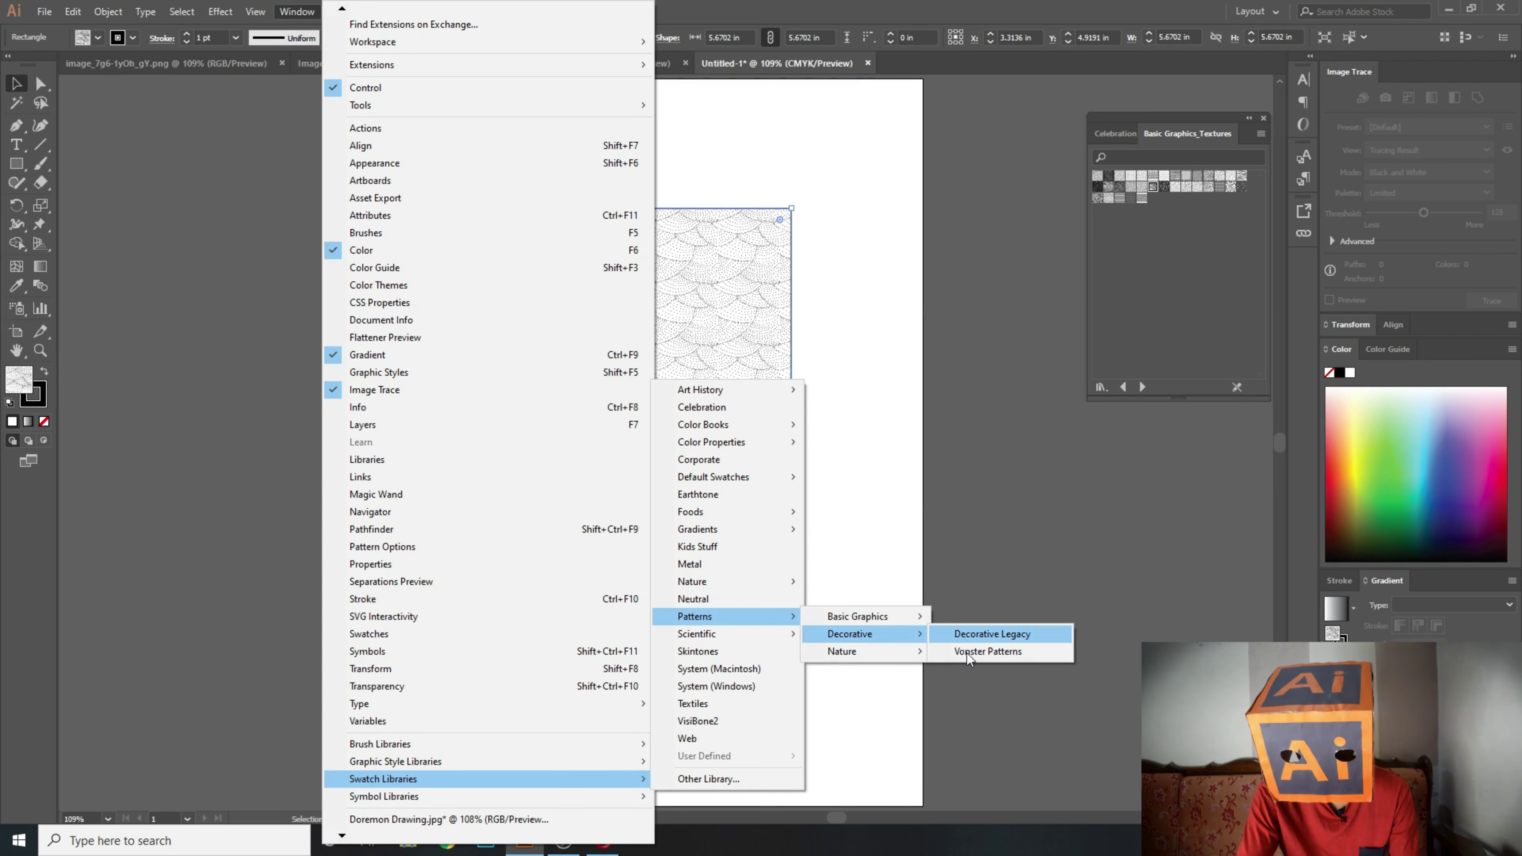
pyautogui.click(968, 634)
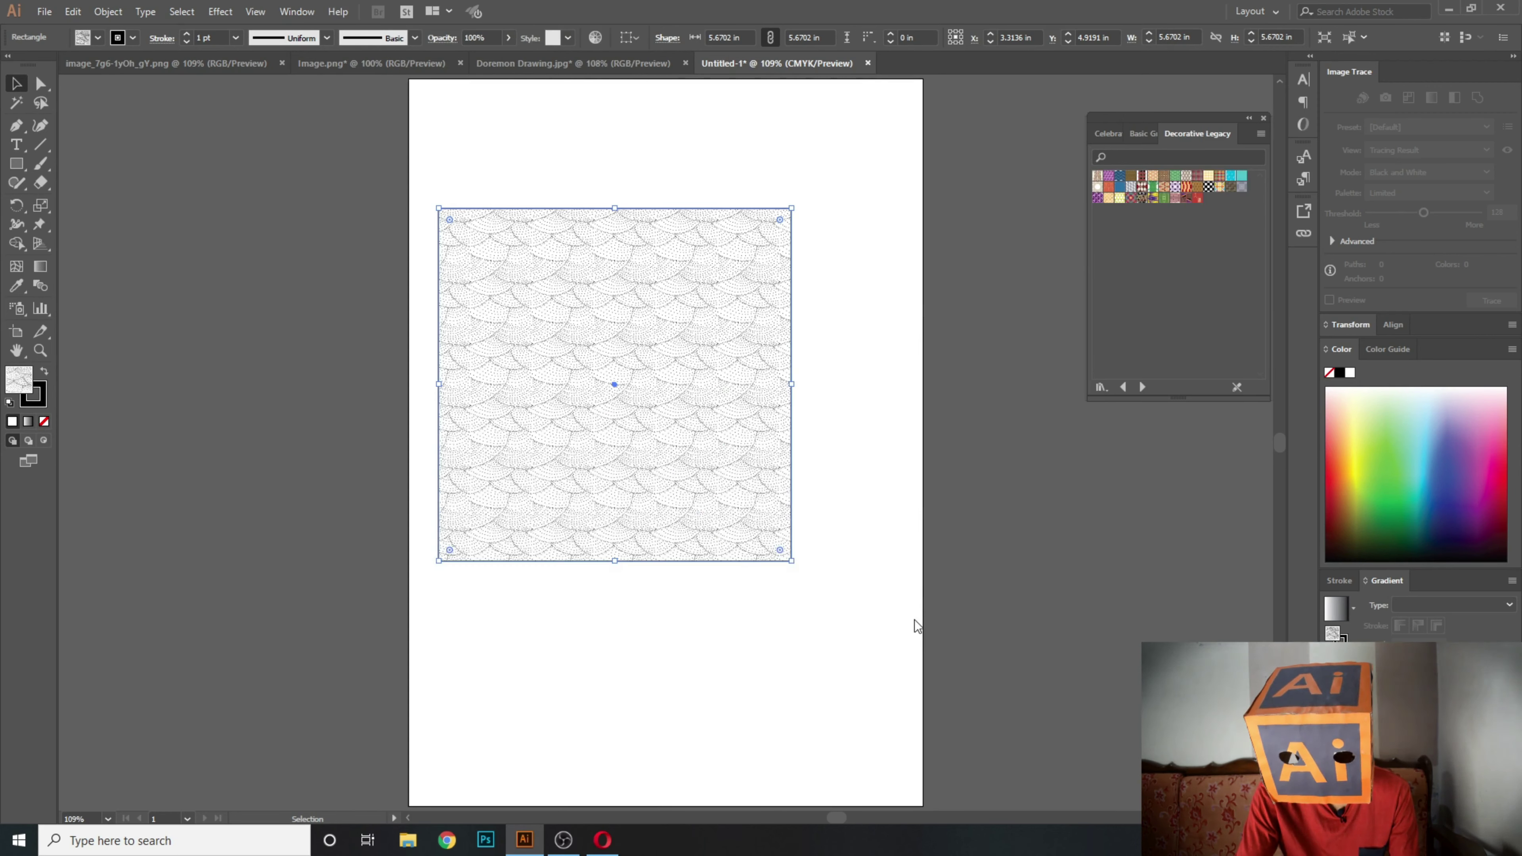
# Try several Decorative Legacy patterns and fill the square with the purple octagon one.
pyautogui.click(1150, 188)
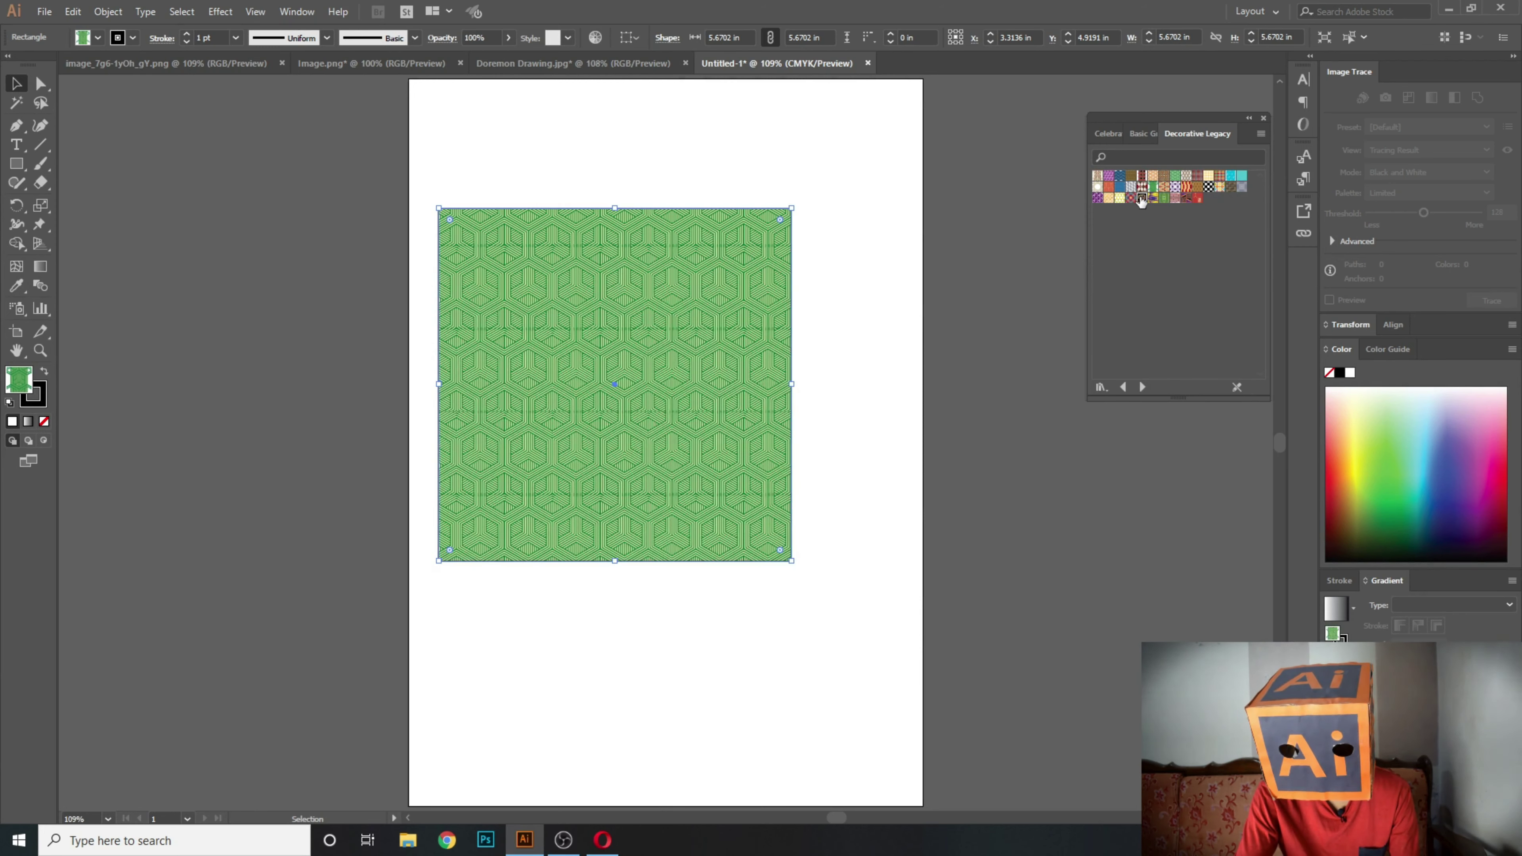
pyautogui.click(1152, 198)
pyautogui.click(1163, 197)
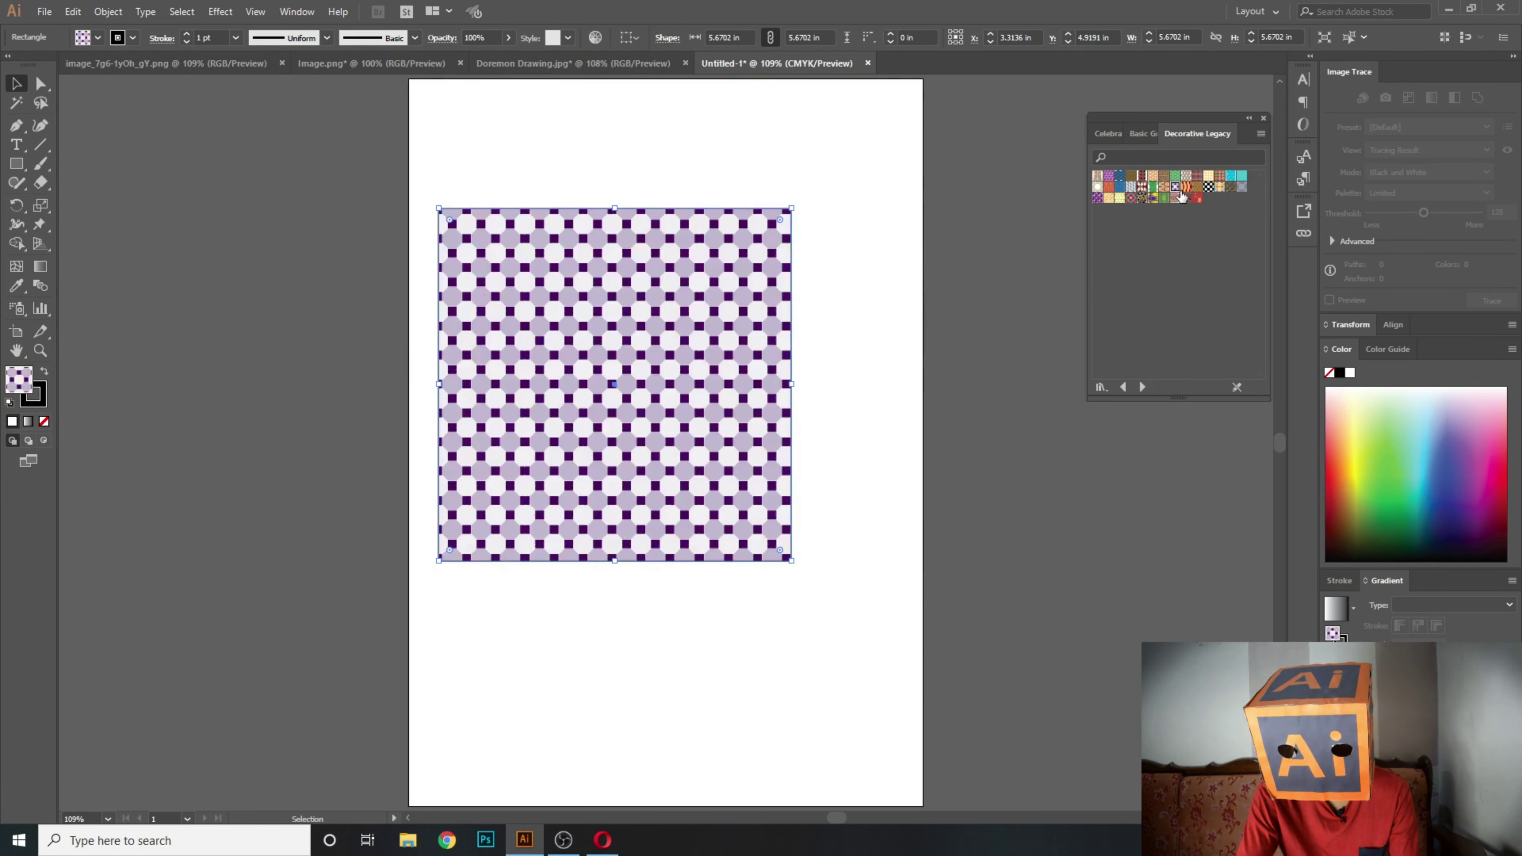
pyautogui.click(1175, 186)
pyautogui.click(273, 12)
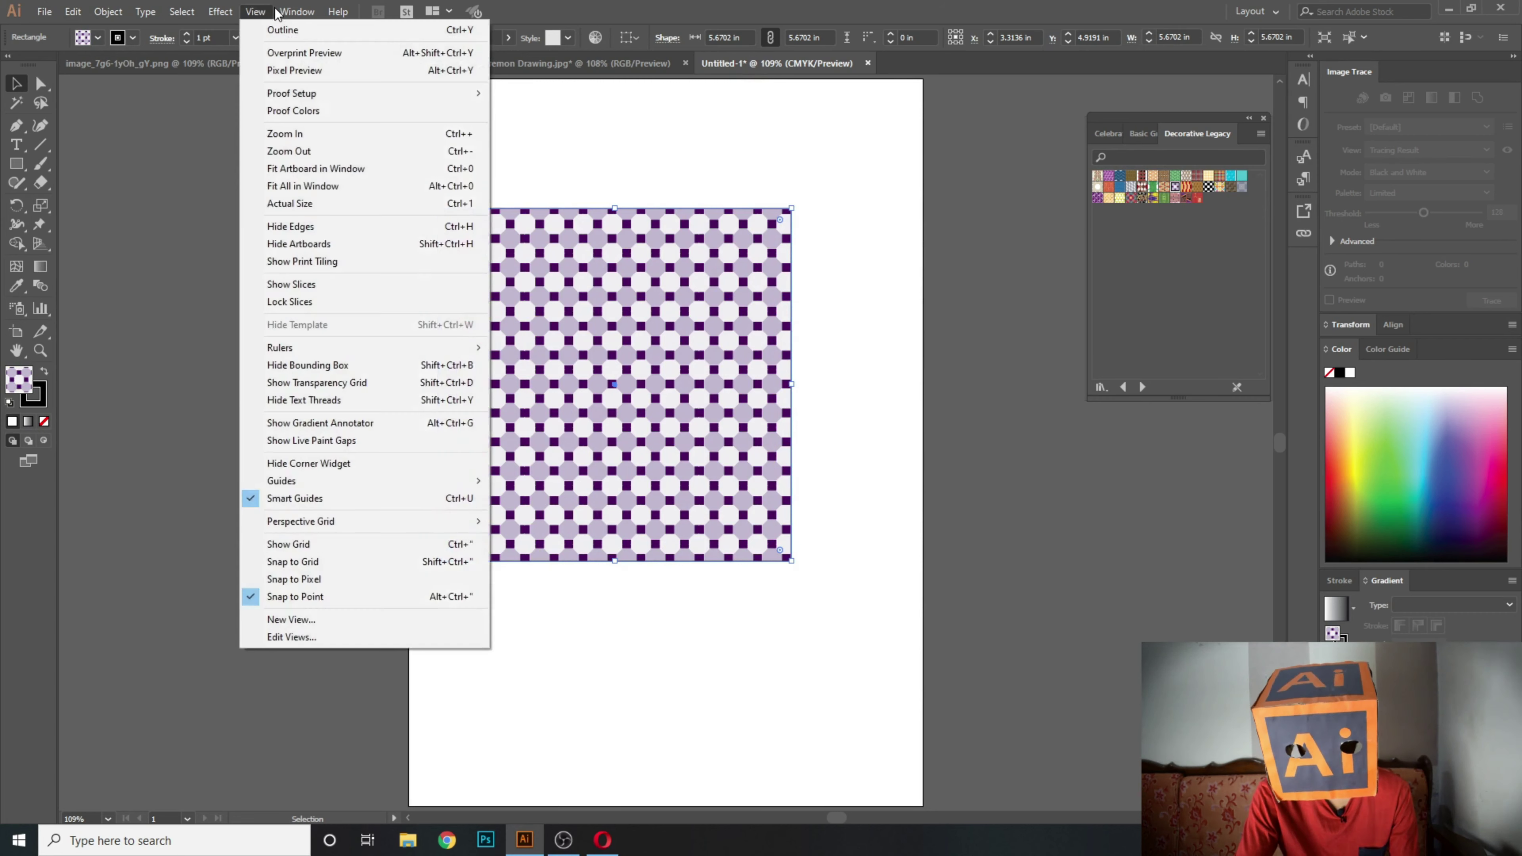
pyautogui.click(273, 11)
pyautogui.click(297, 12)
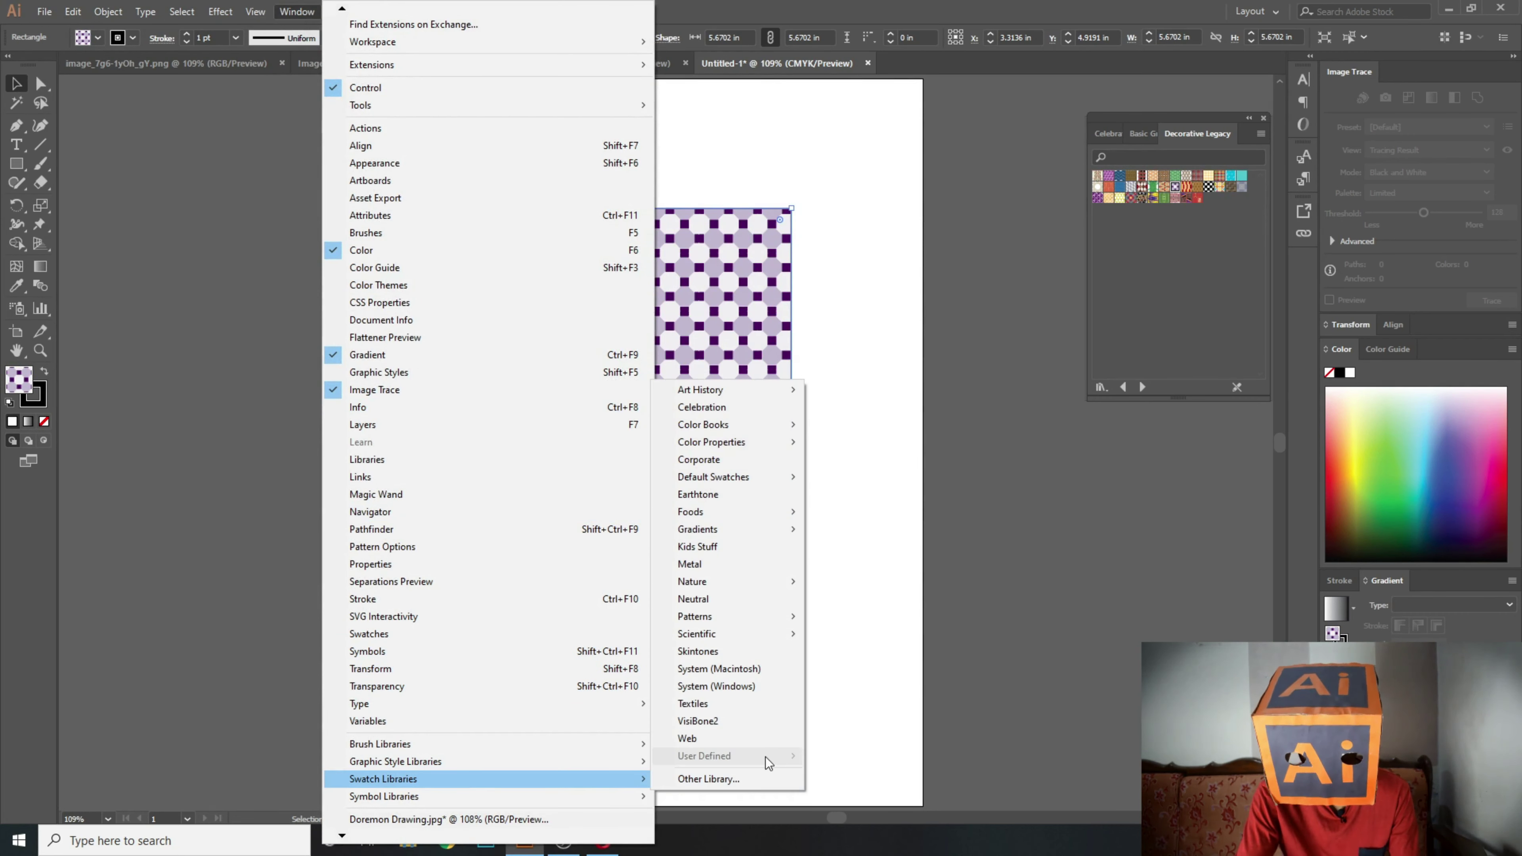
# Load the Metals gradient library, try silver and gold, then fill the square with blue metallic gradient.
pyautogui.moveTo(743, 529)
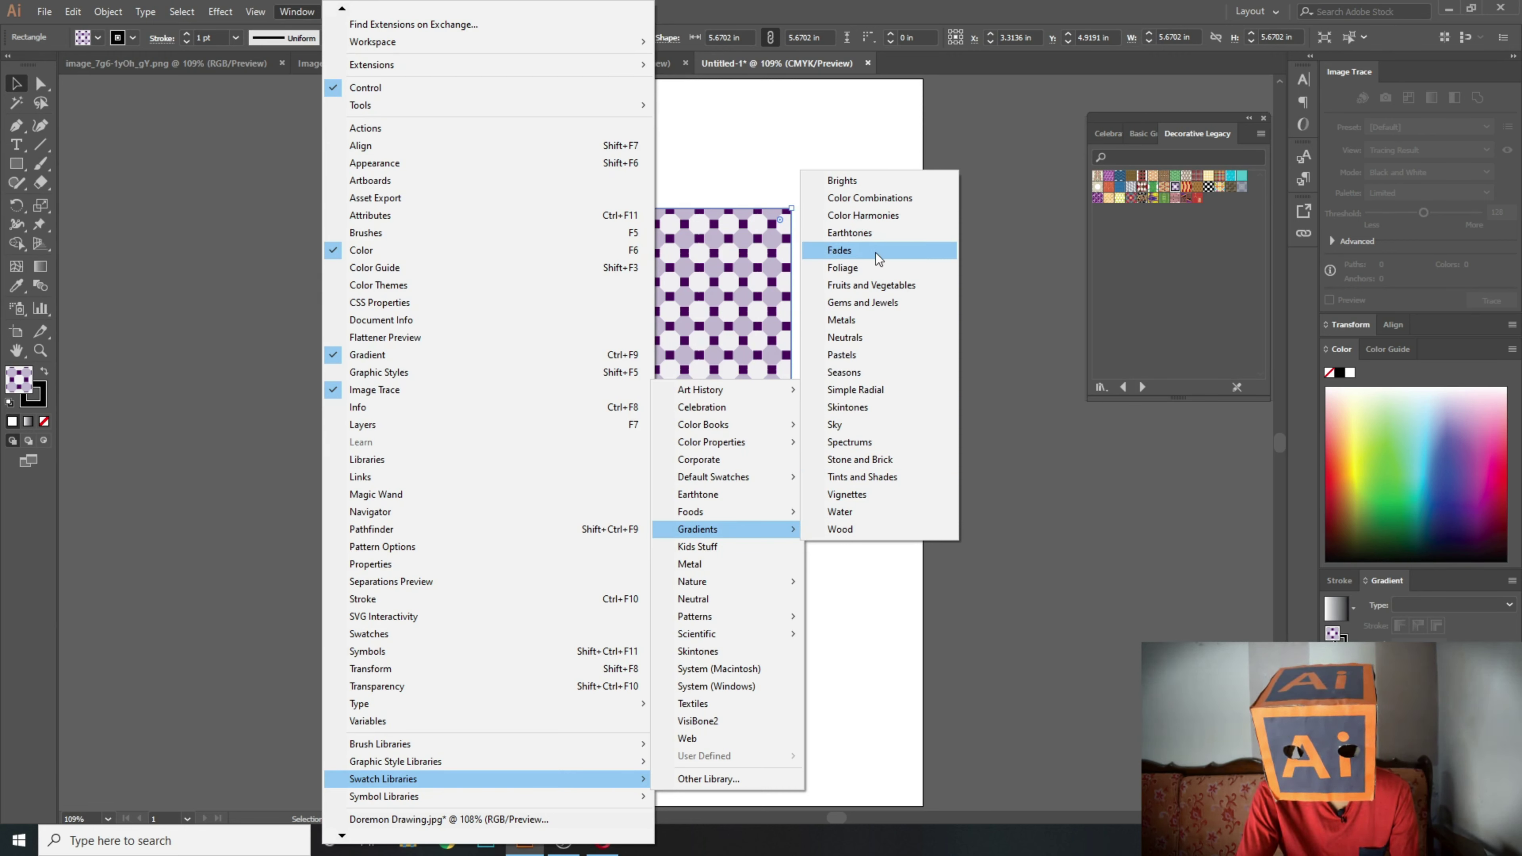
pyautogui.click(884, 320)
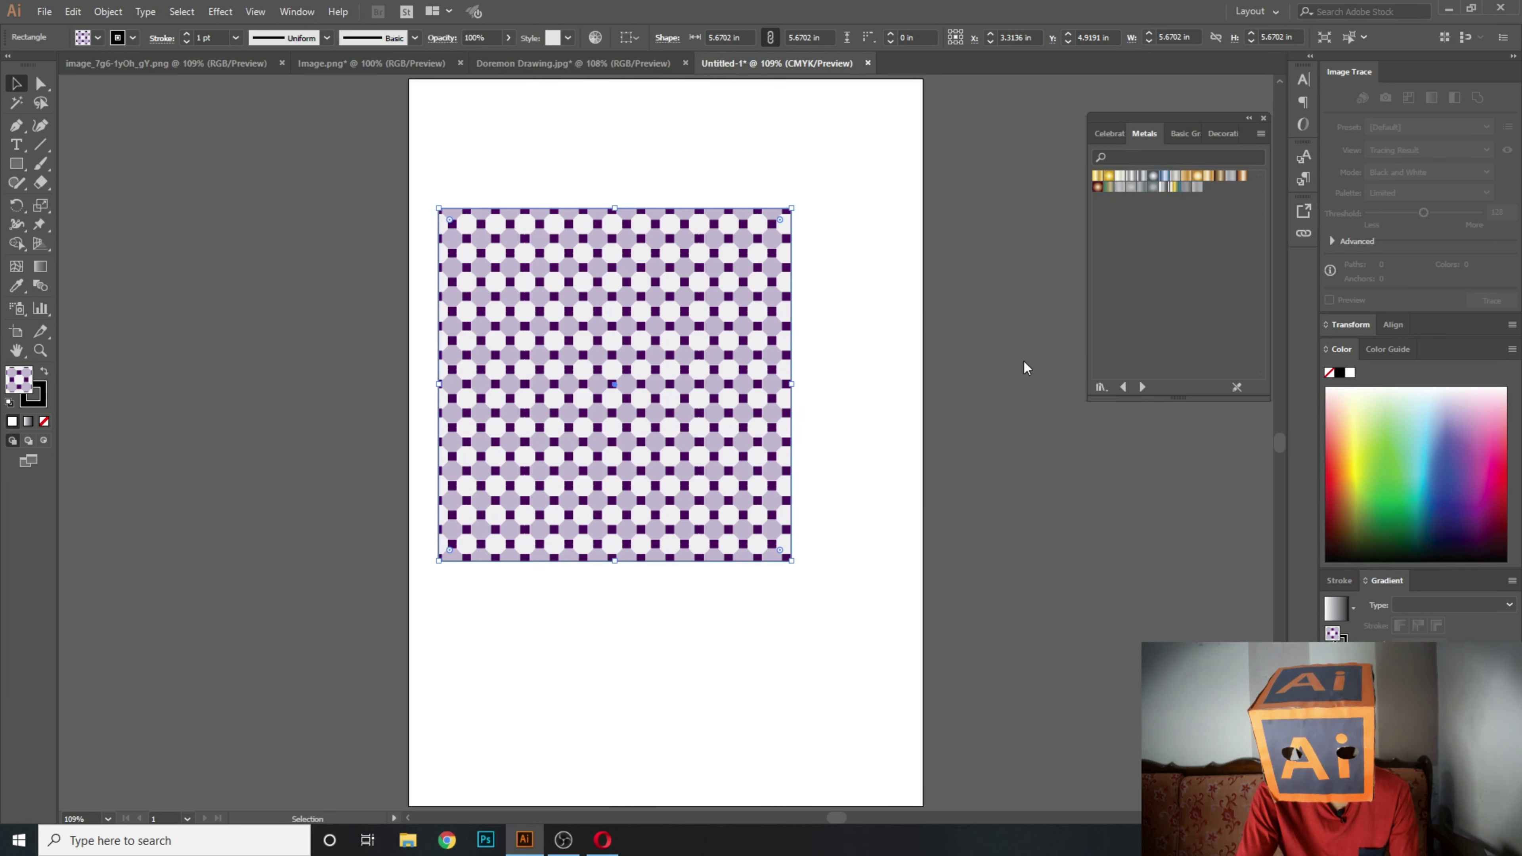
pyautogui.click(1153, 176)
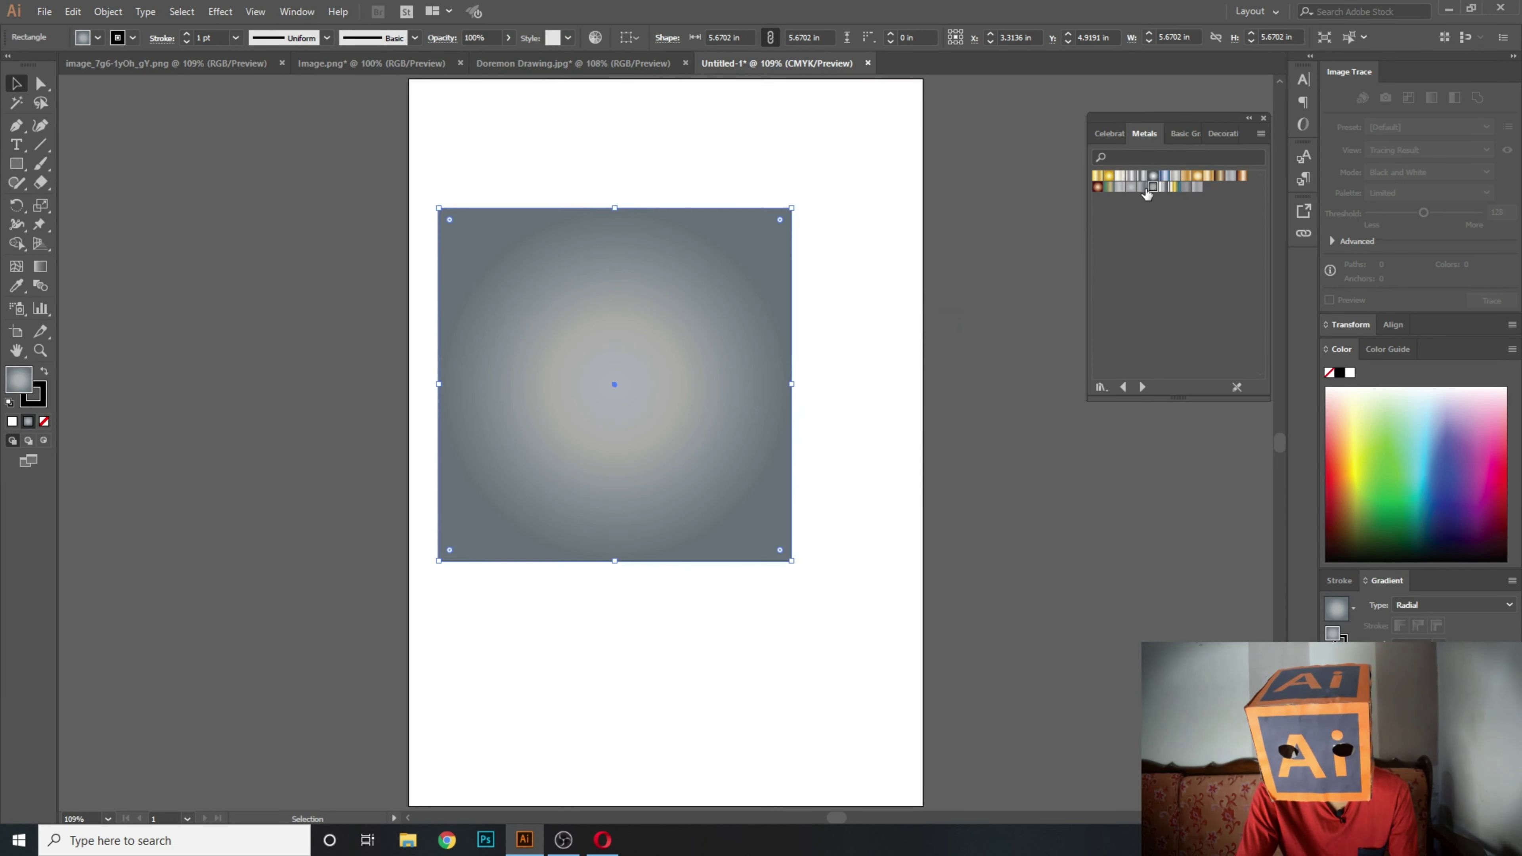
pyautogui.click(1164, 176)
pyautogui.click(1192, 176)
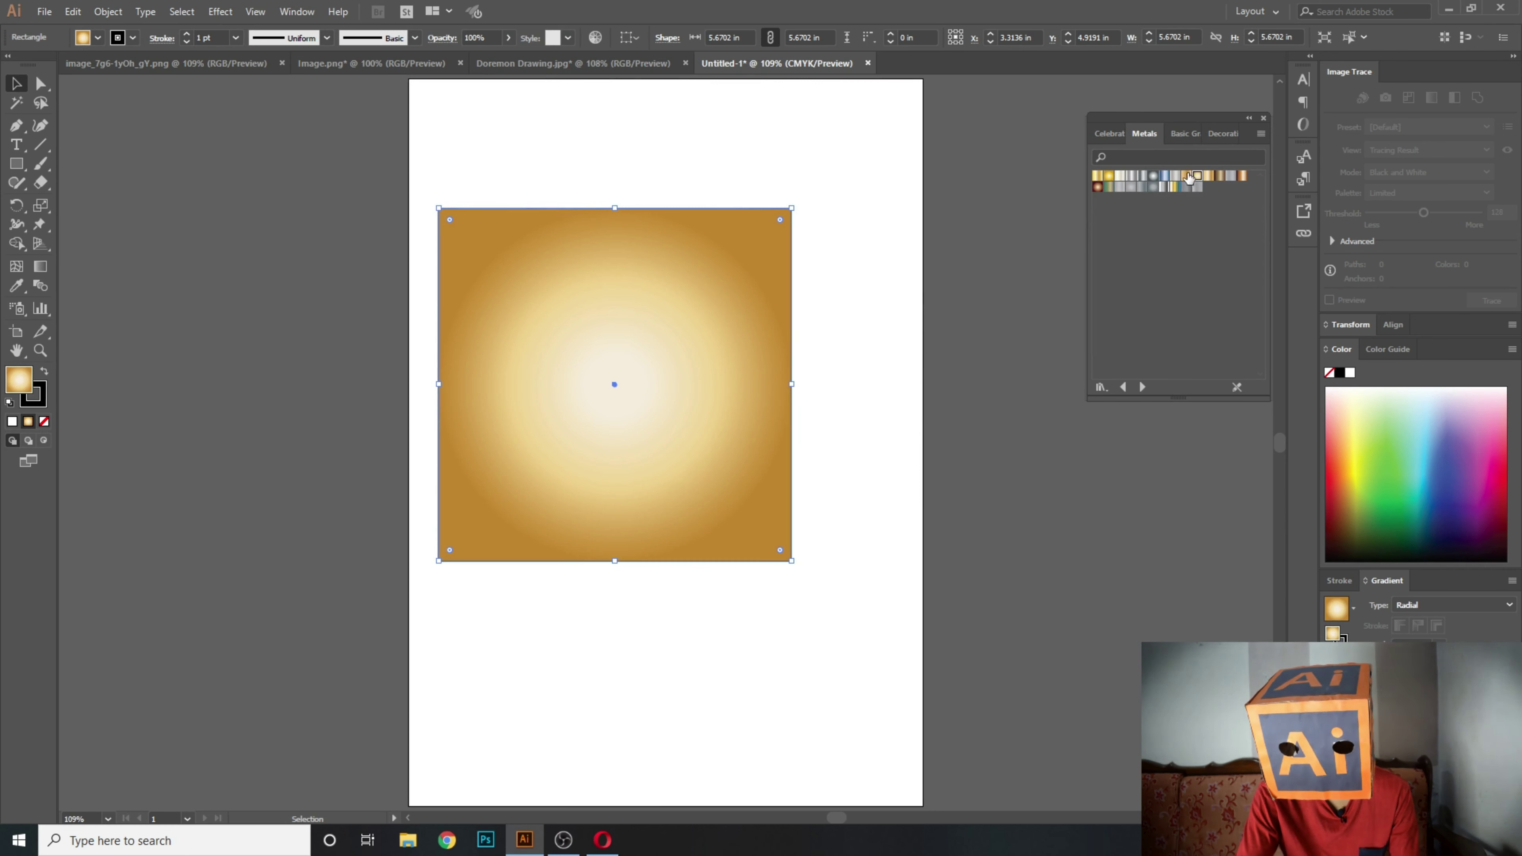
pyautogui.click(1164, 176)
# Deselect the gradient square and close the Metals swatch library panel.
pyautogui.moveTo(363, 157); pyautogui.dragTo(684, 511)
pyautogui.click(409, 386)
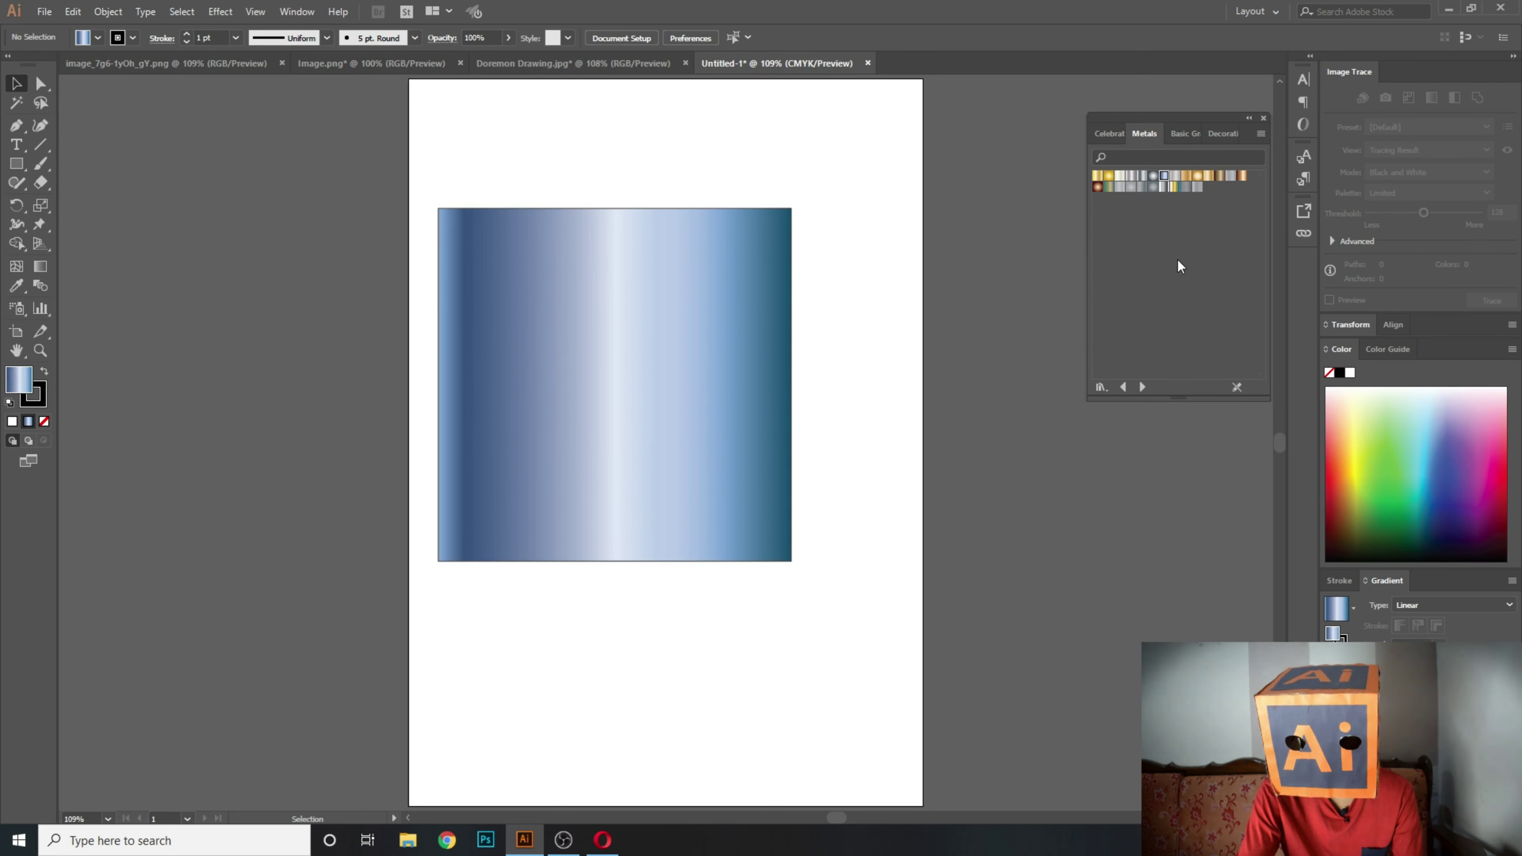
pyautogui.click(1263, 117)
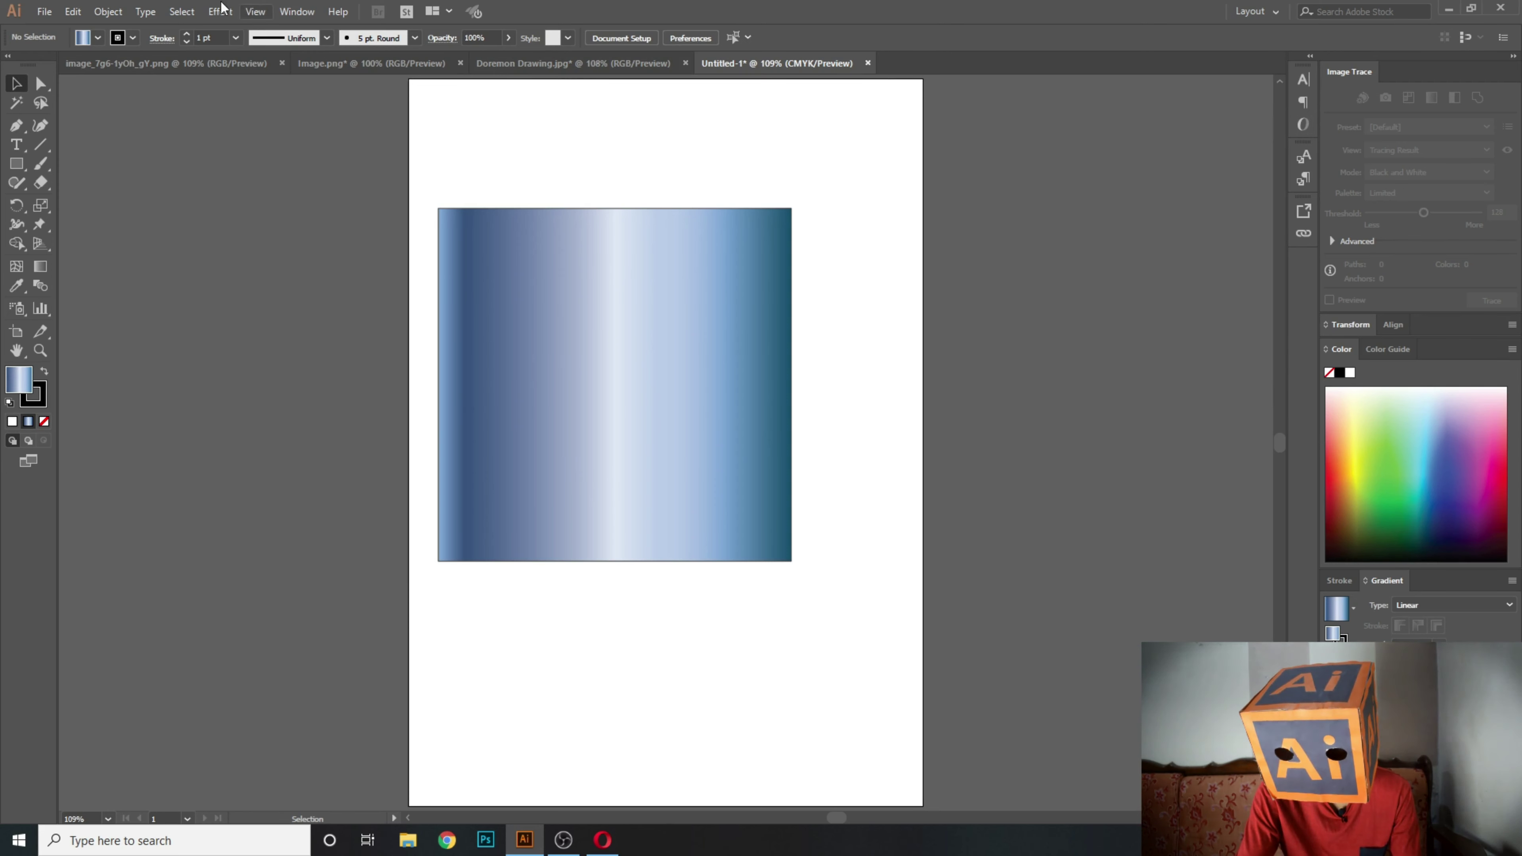
# Show the Swatches panel and twice browse Other Library, cancelling without loading a file.
pyautogui.click(290, 14)
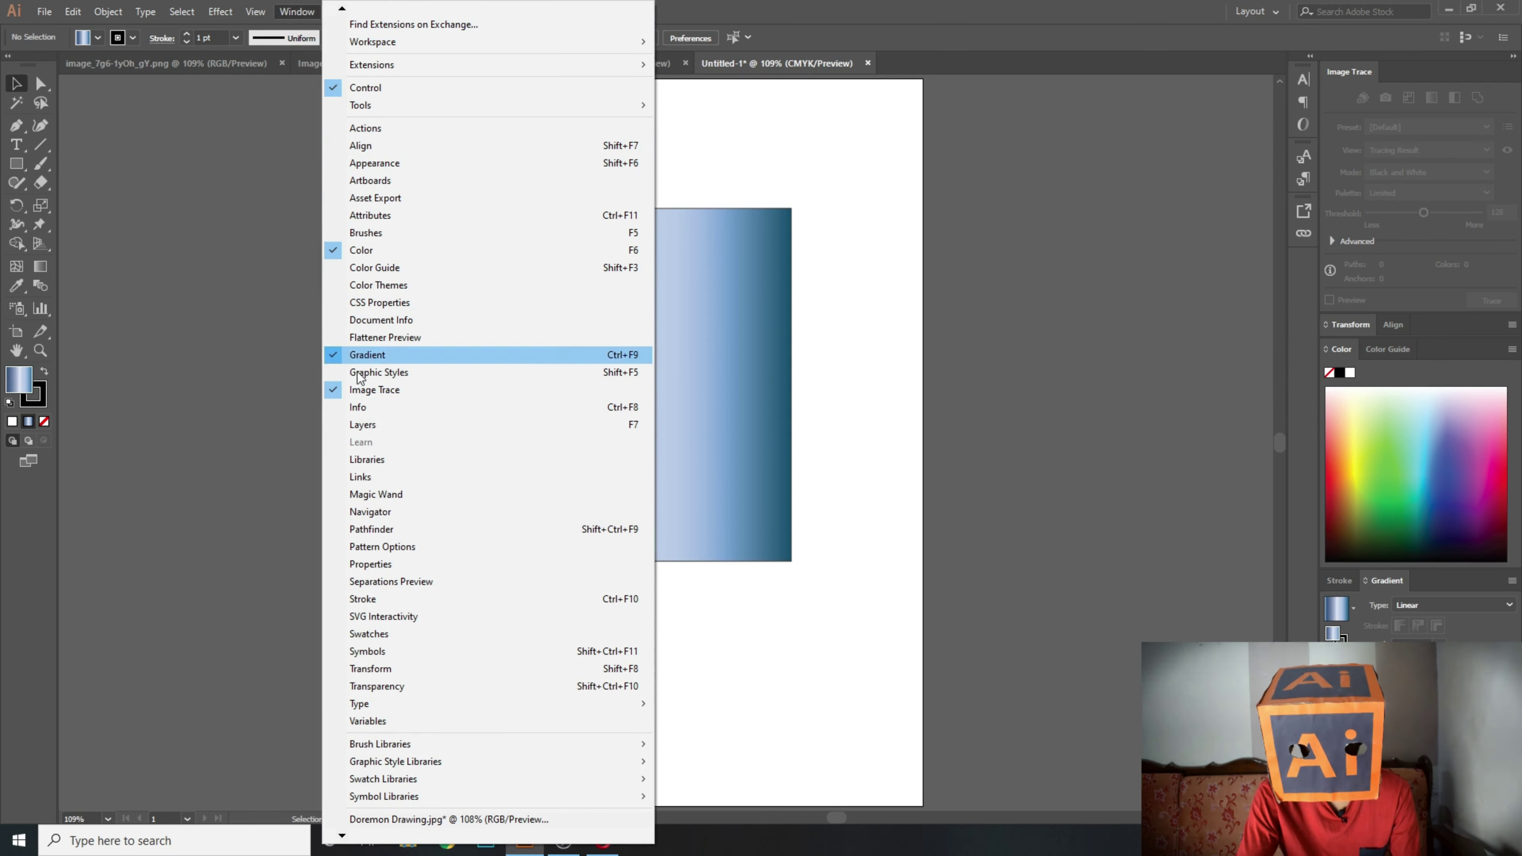
pyautogui.click(365, 633)
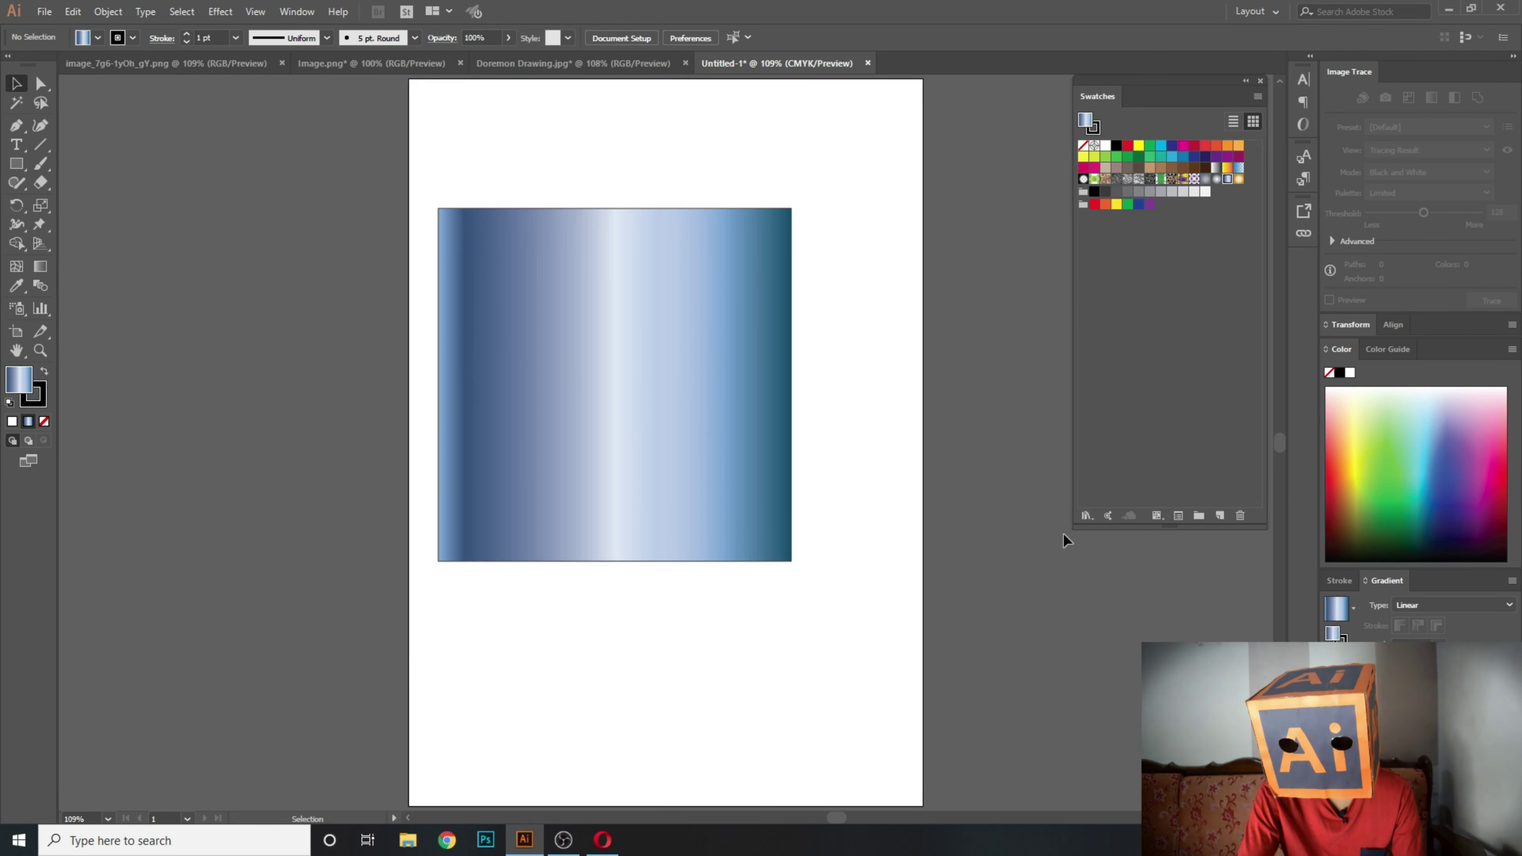
pyautogui.click(1086, 520)
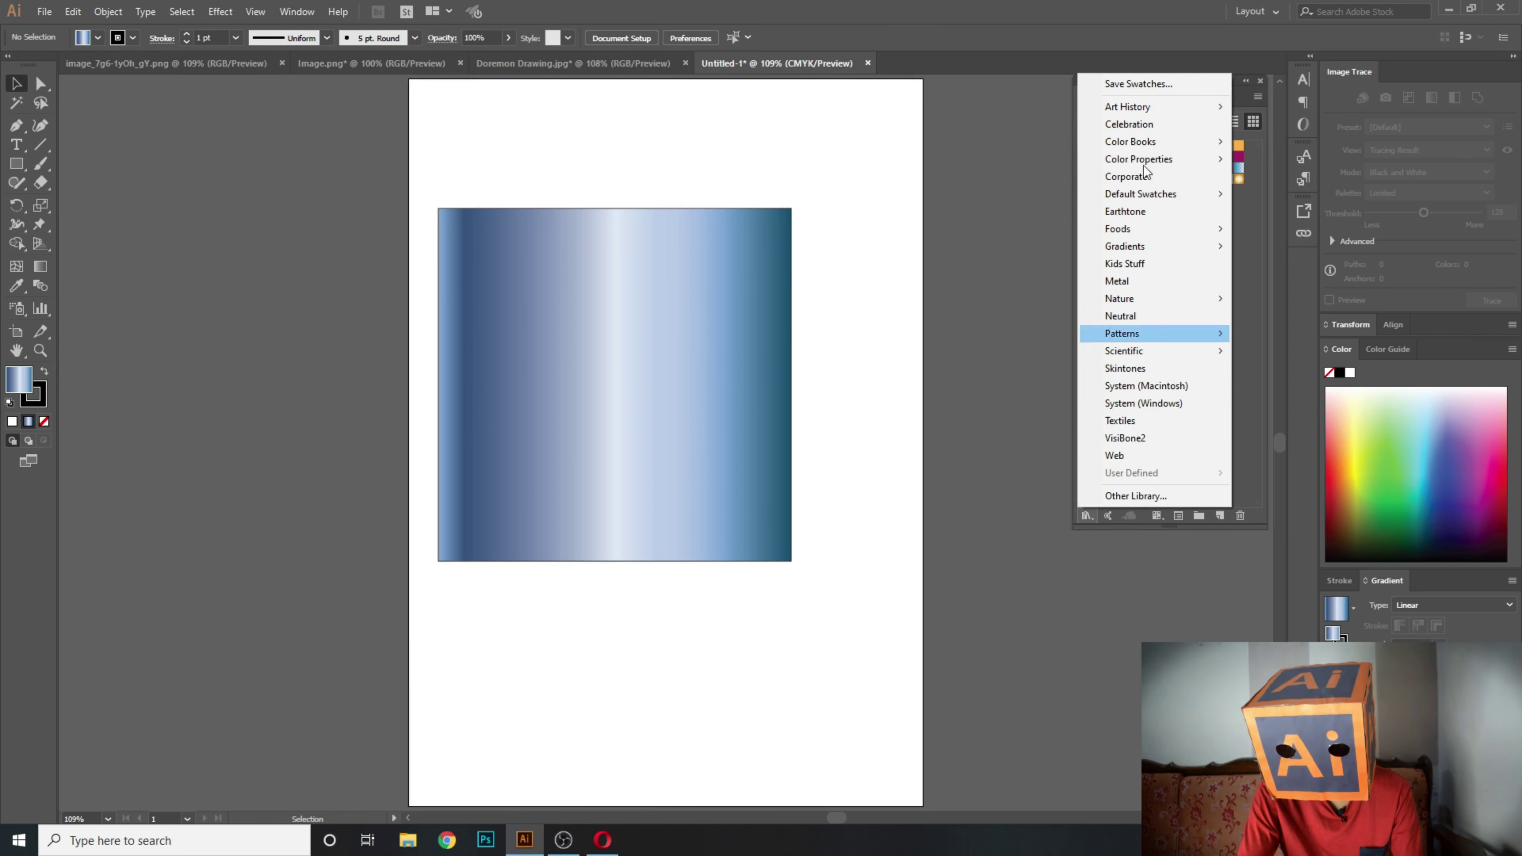
pyautogui.click(1092, 501)
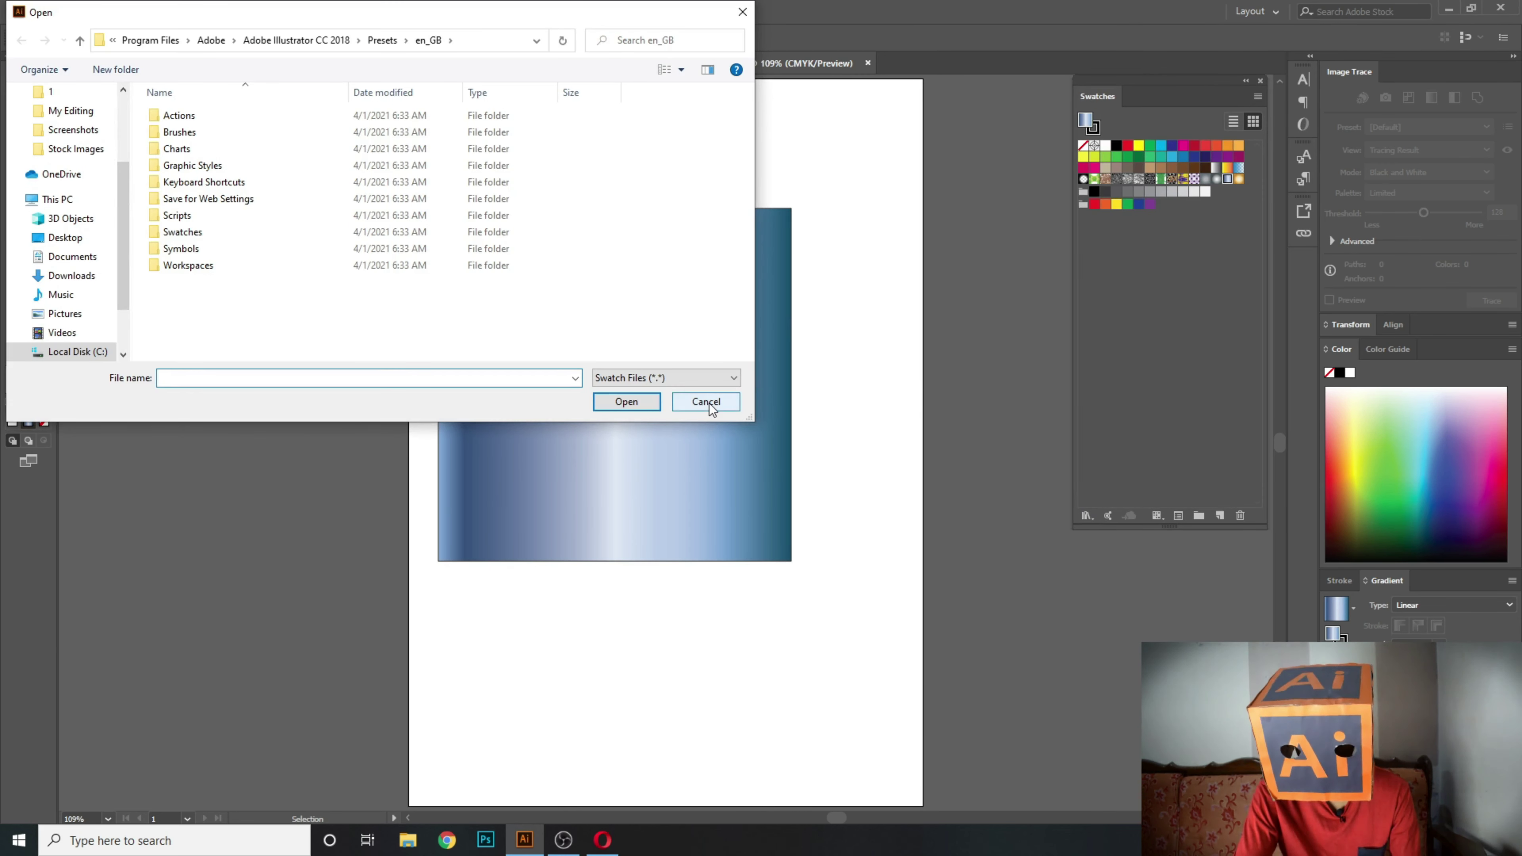
pyautogui.click(709, 403)
pyautogui.click(1090, 520)
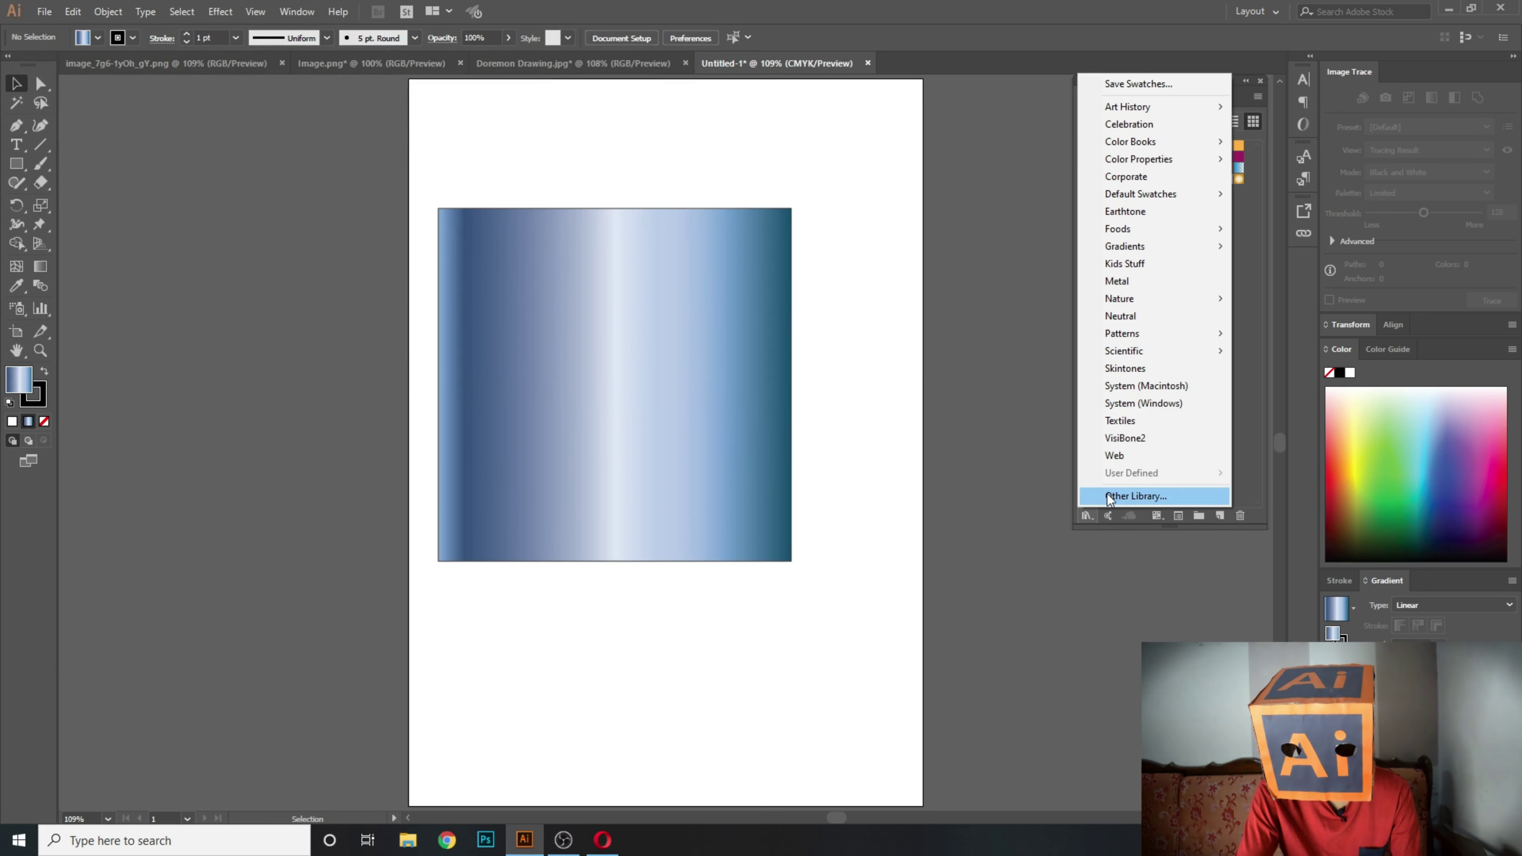
pyautogui.click(1107, 494)
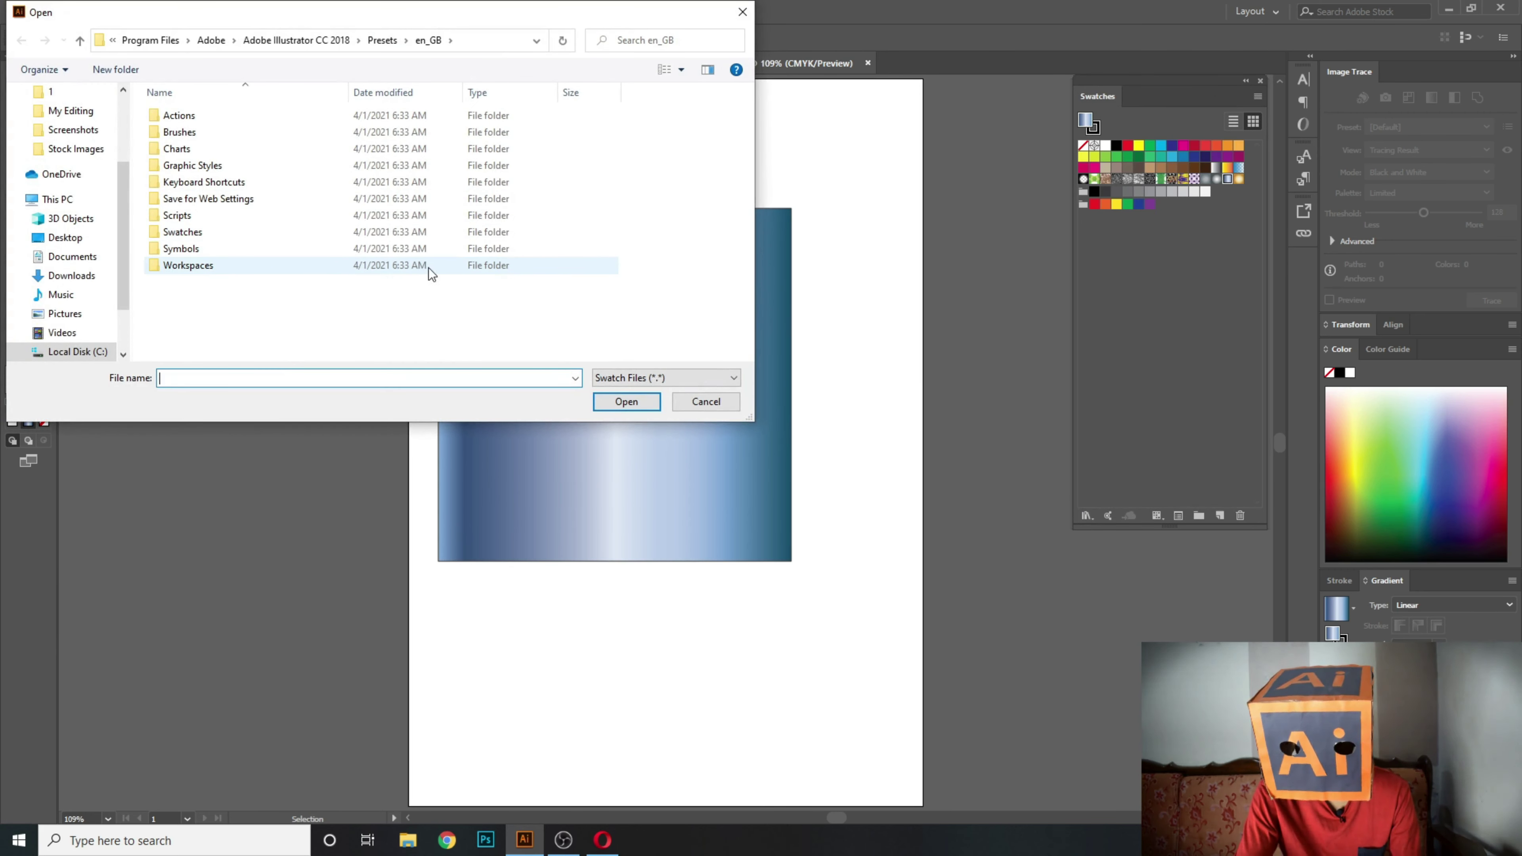
pyautogui.click(721, 403)
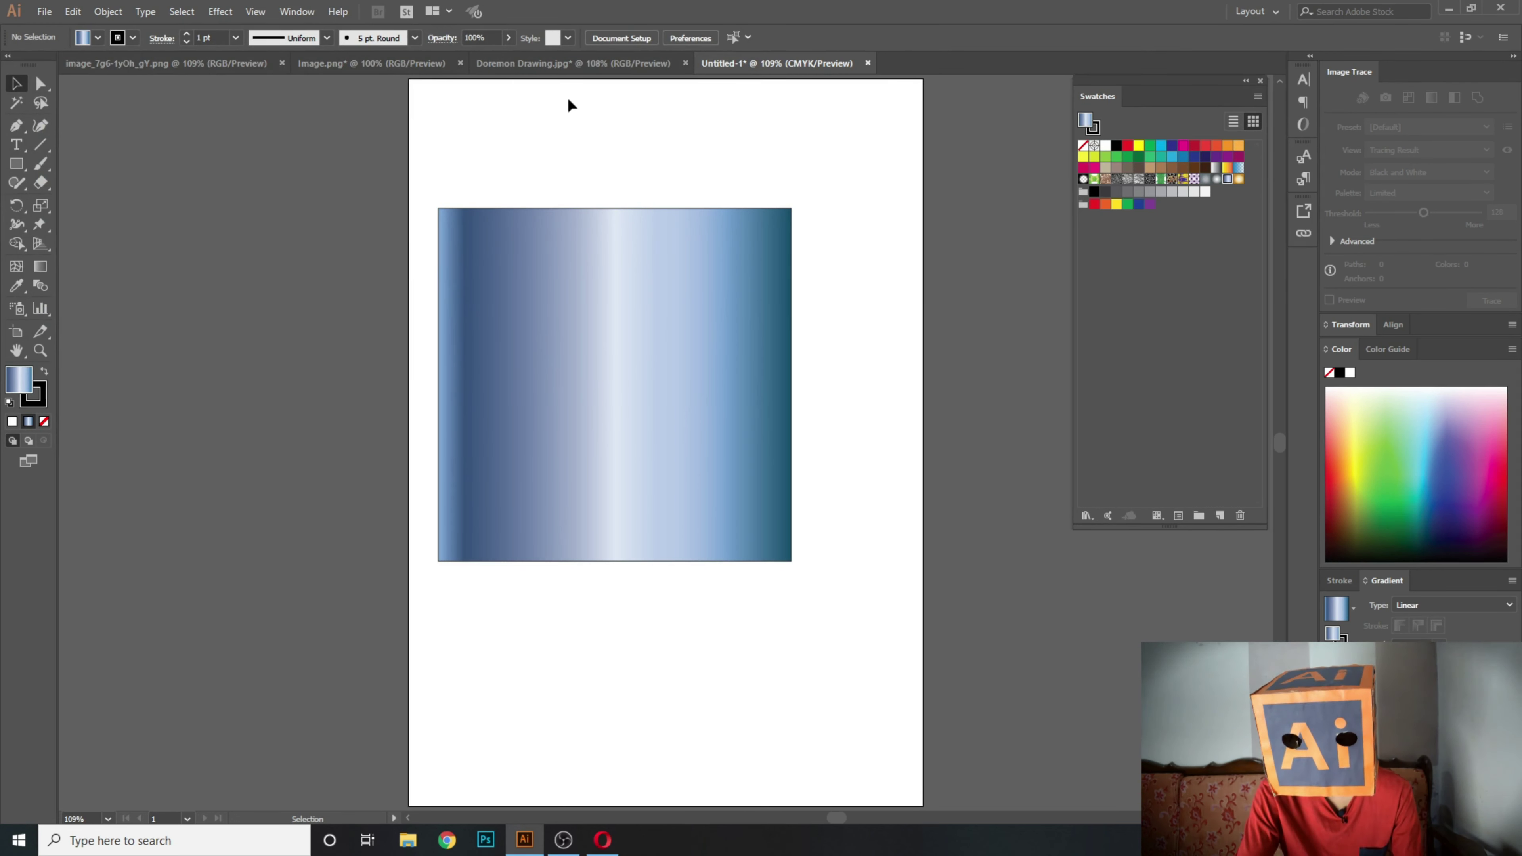
# Switch to the Doremon Drawing.jpg document and select the line-art image.
pyautogui.click(566, 71)
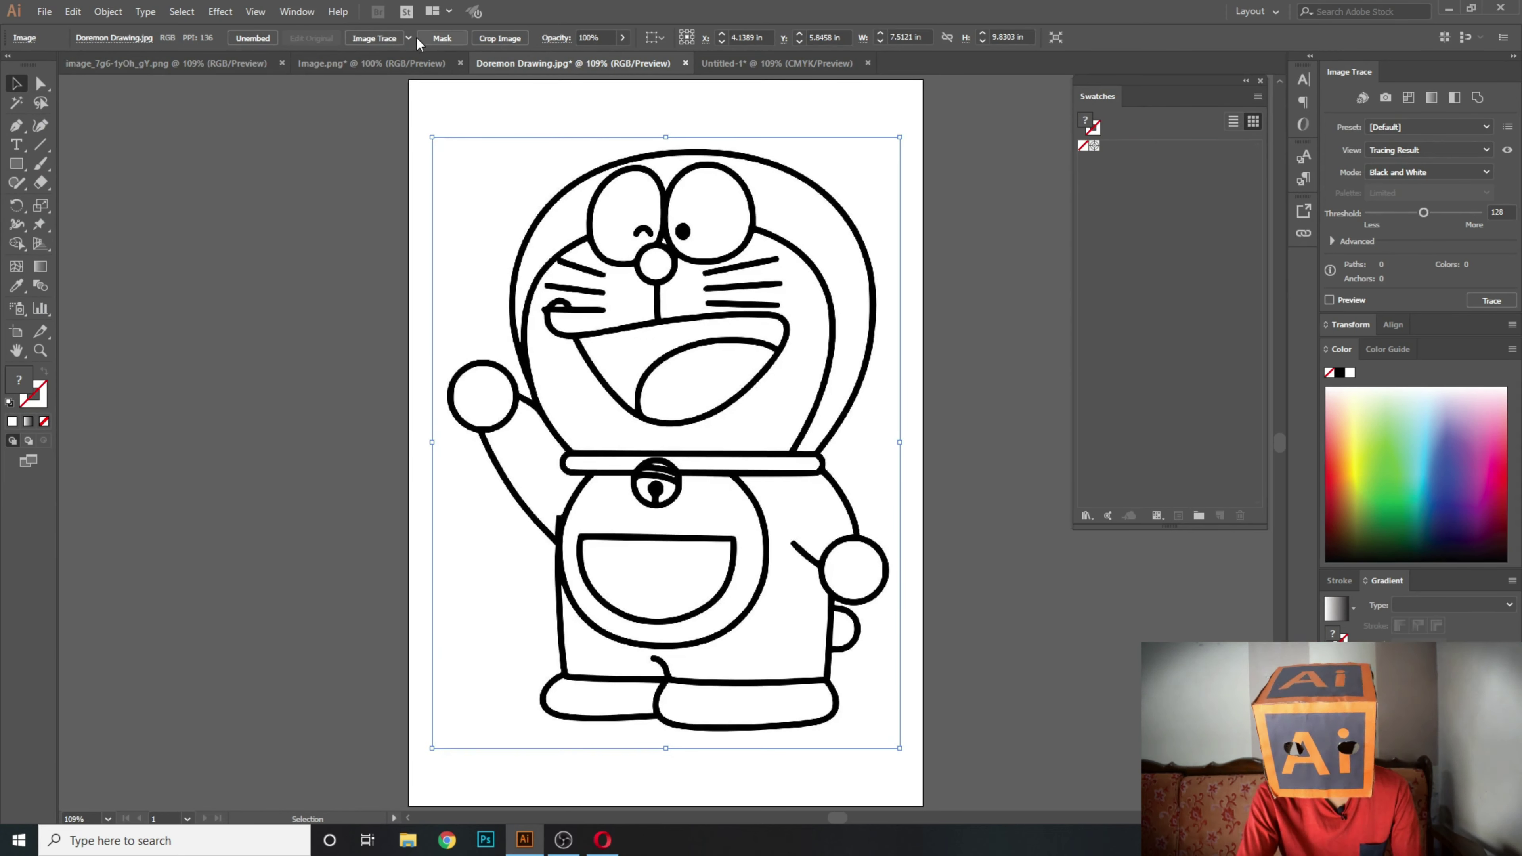
pyautogui.click(346, 214)
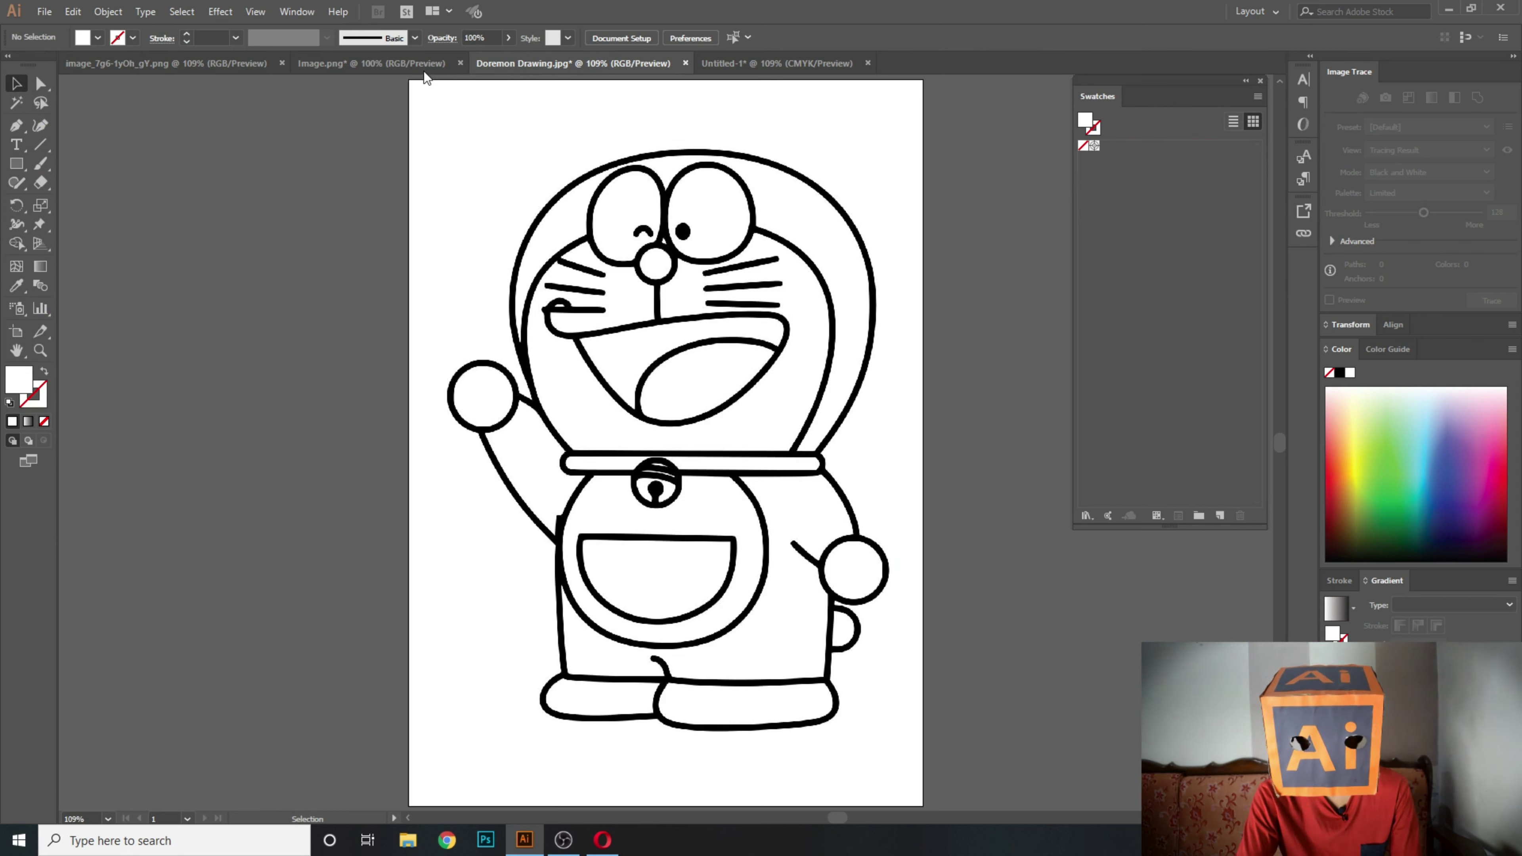
pyautogui.click(640, 312)
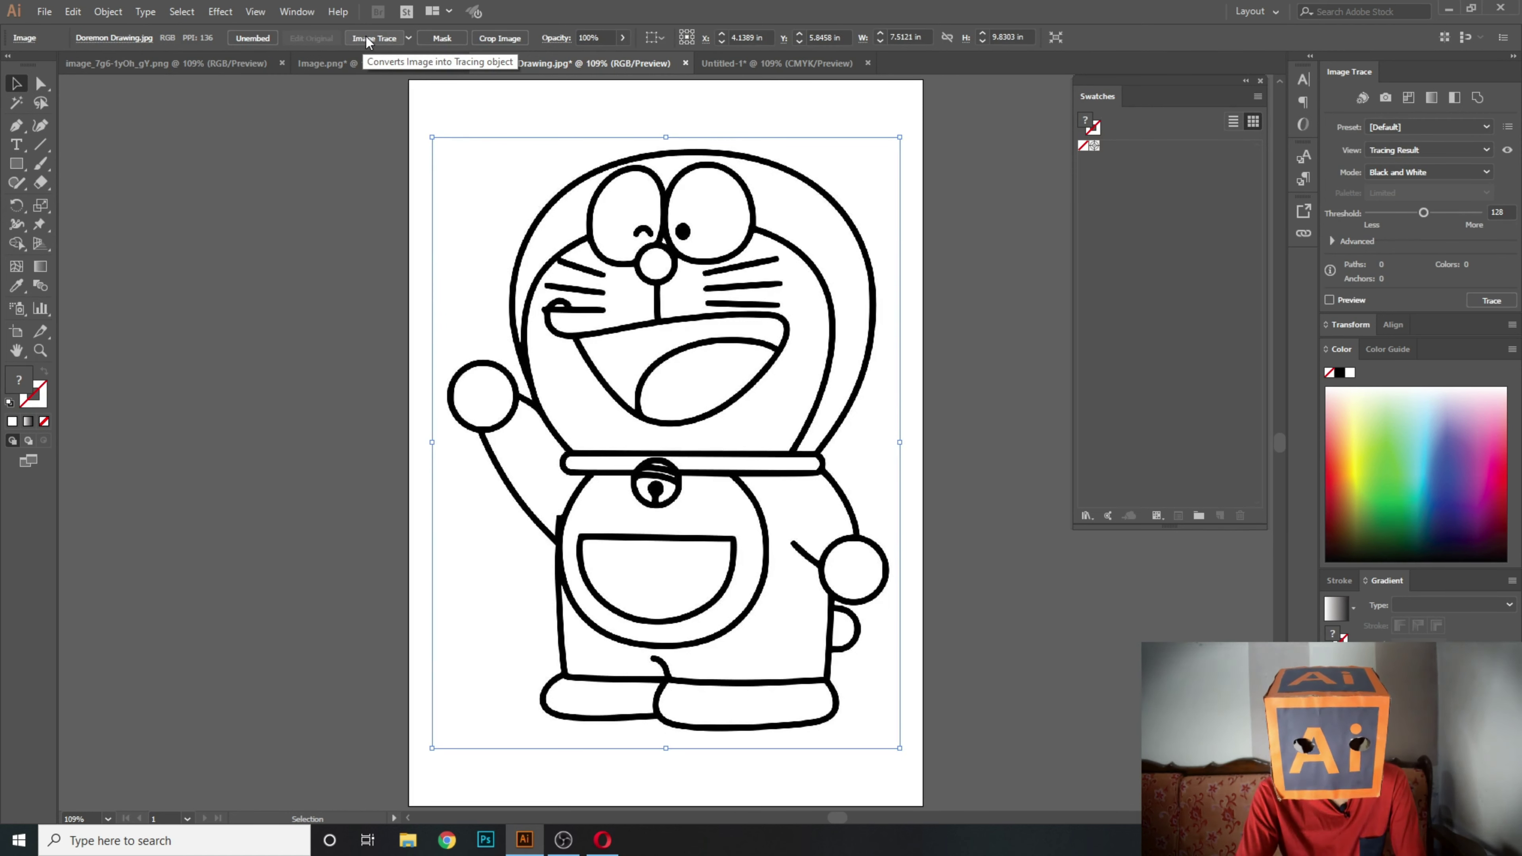
# Close the Swatches panel and Image Trace the drawing with the Default preset (61 paths).
pyautogui.click(408, 37)
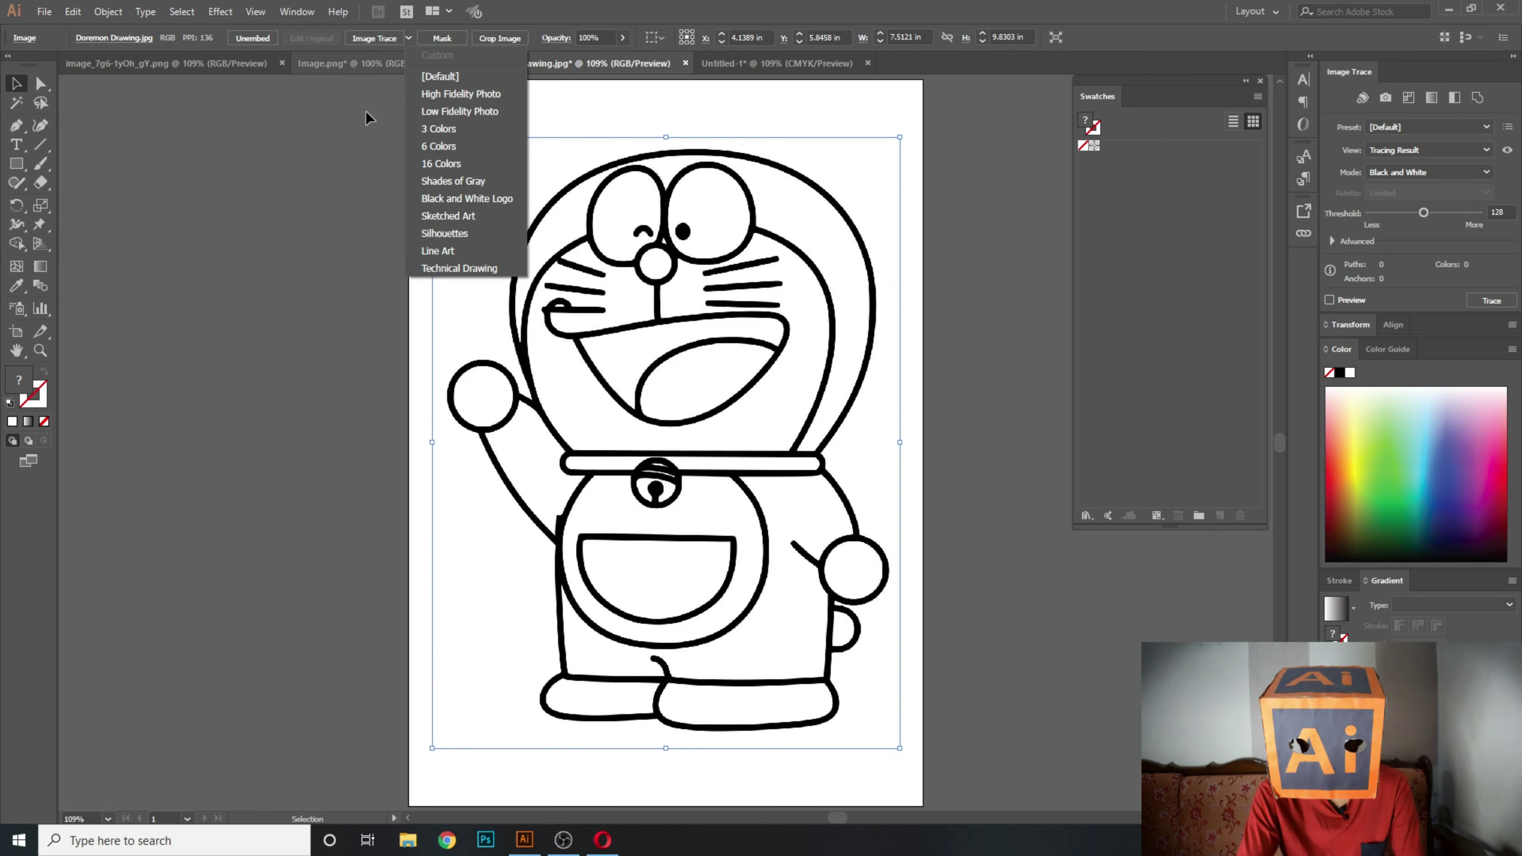
pyautogui.click(348, 155)
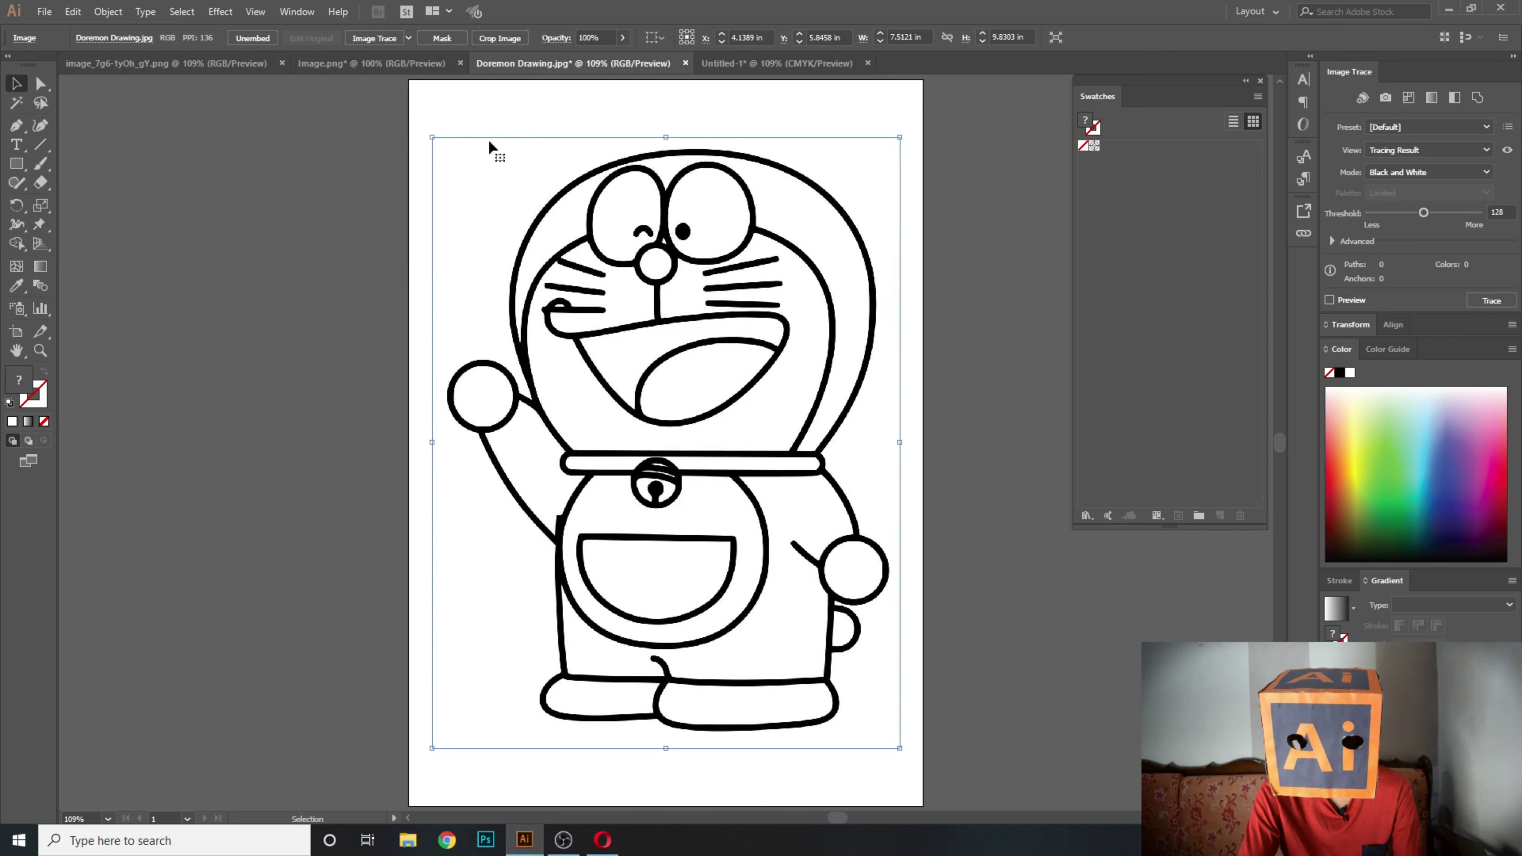
pyautogui.click(1261, 81)
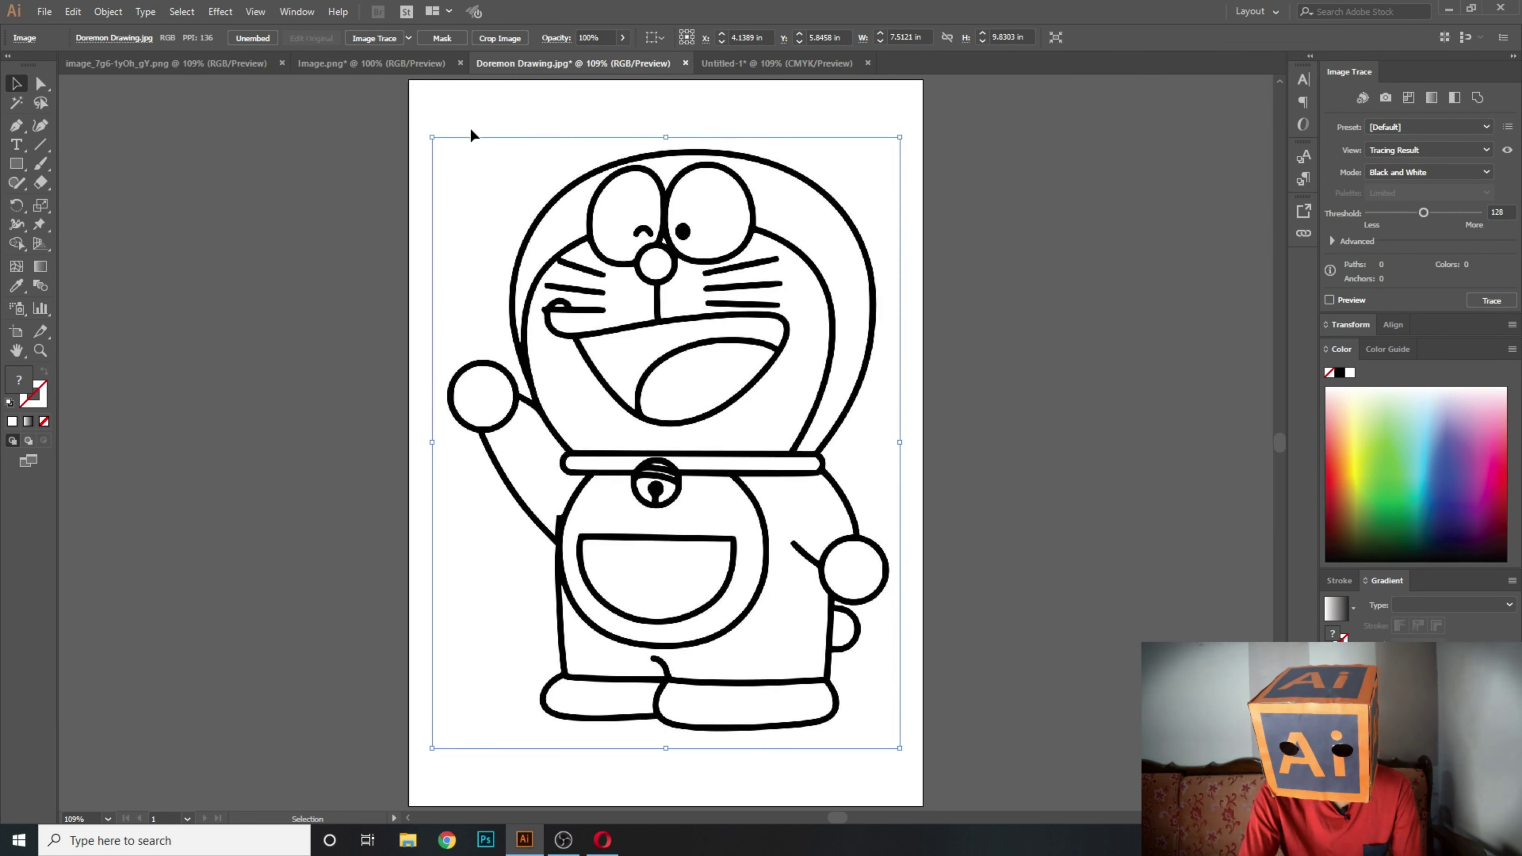
pyautogui.click(382, 38)
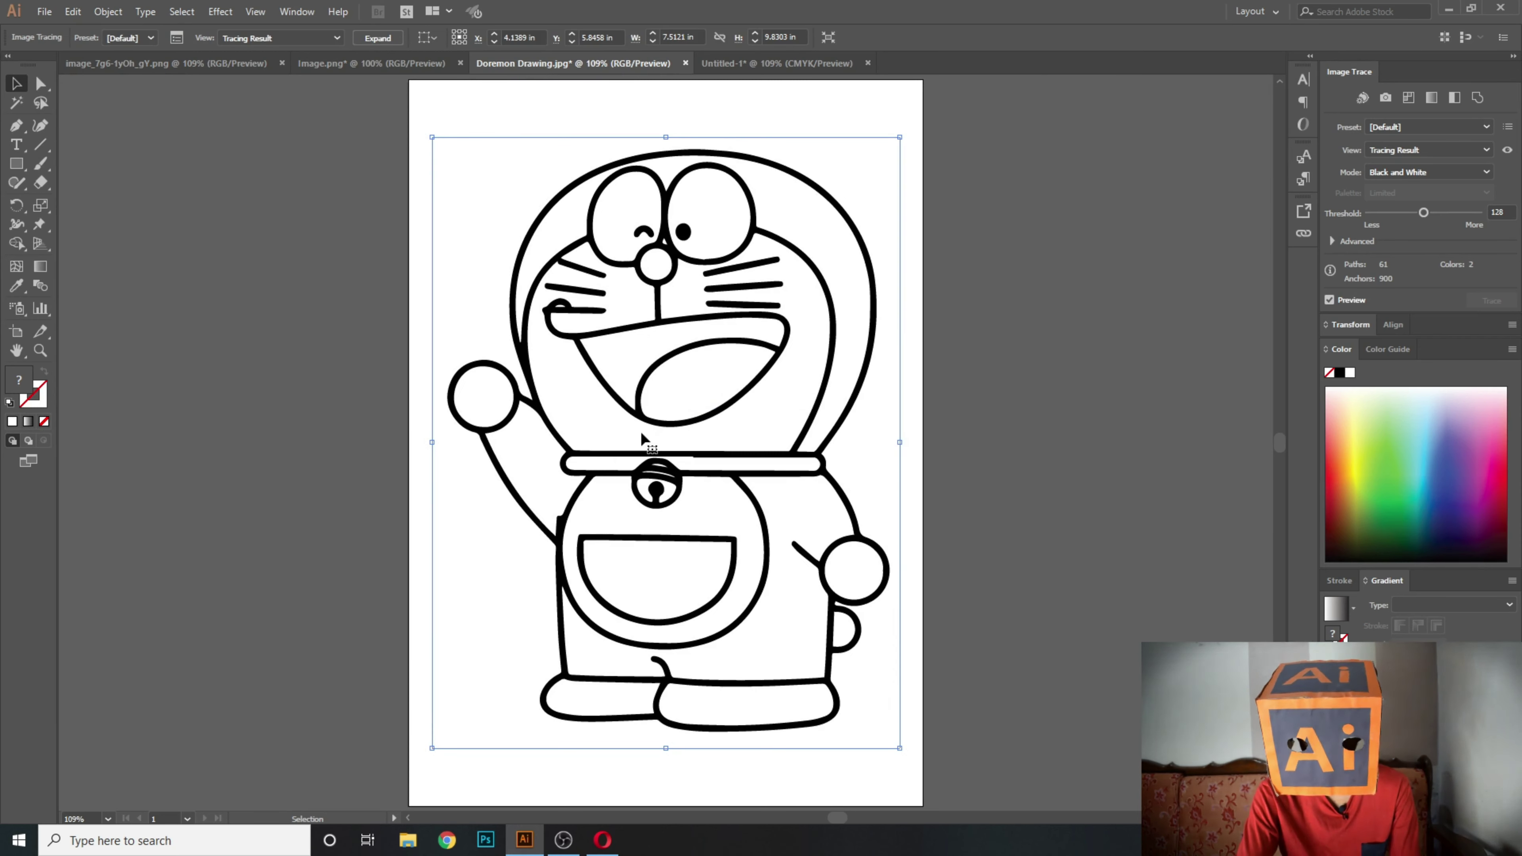
pyautogui.hotkey('ctrl', '=')
pyautogui.hotkey('ctrl', '=')
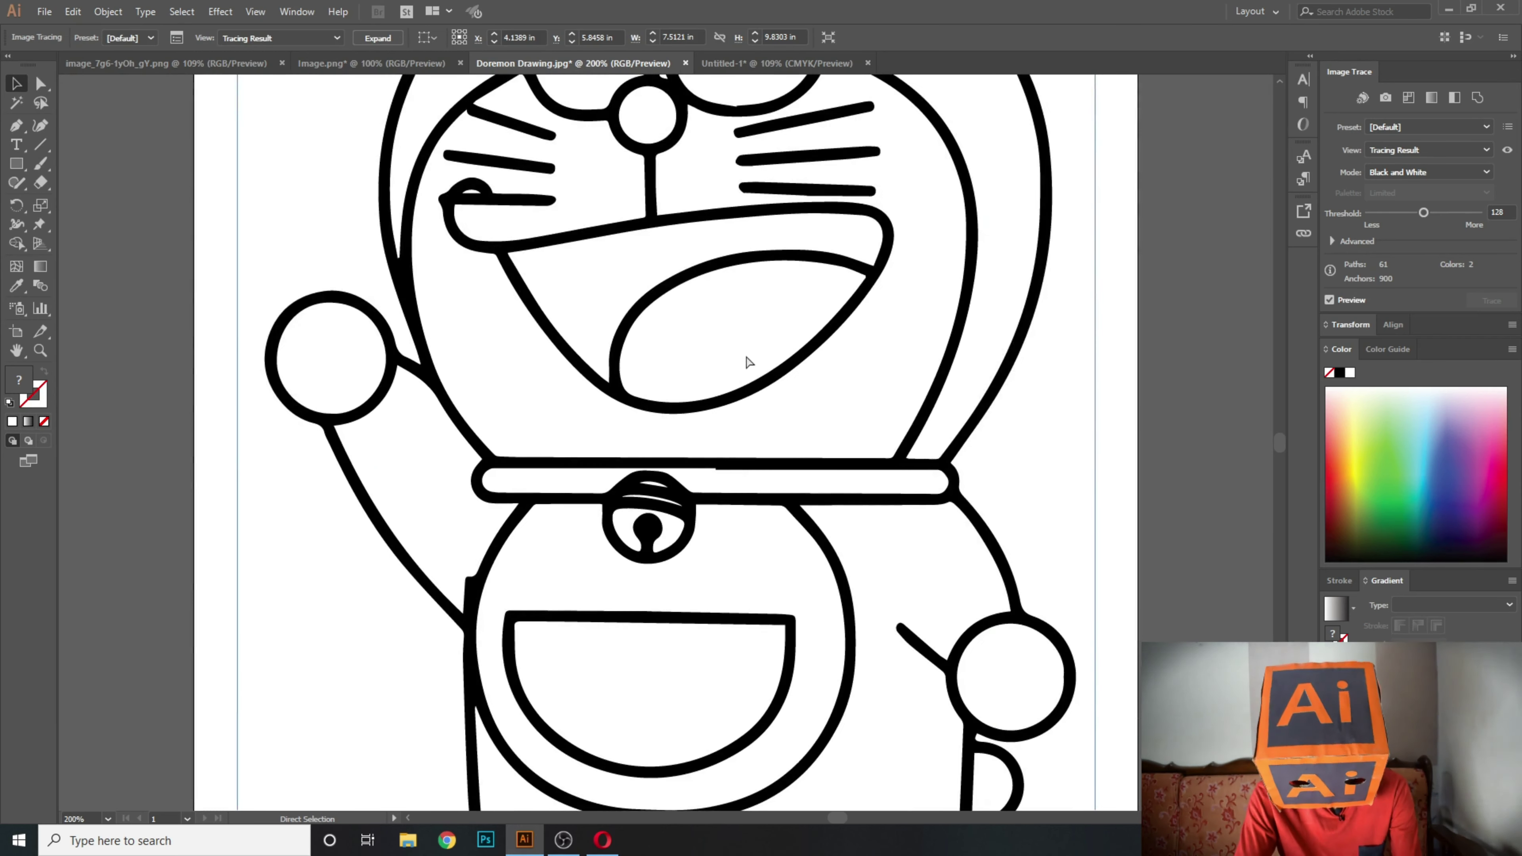
pyautogui.hotkey('ctrl', '=')
pyautogui.moveTo(751, 259); pyautogui.dragTo(655, 423)
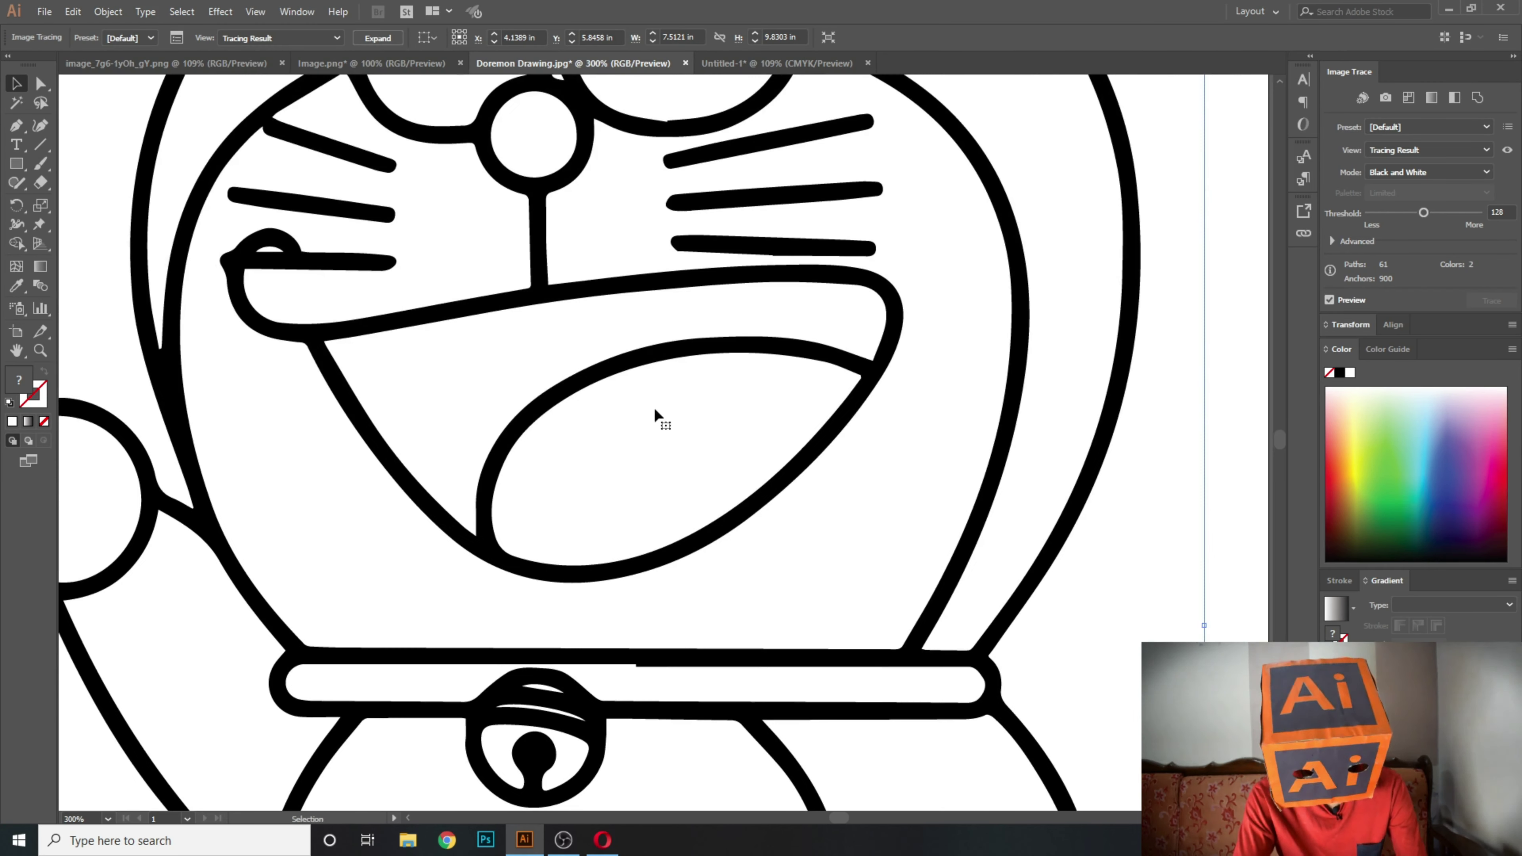
pyautogui.hotkey('ctrl', 'z')
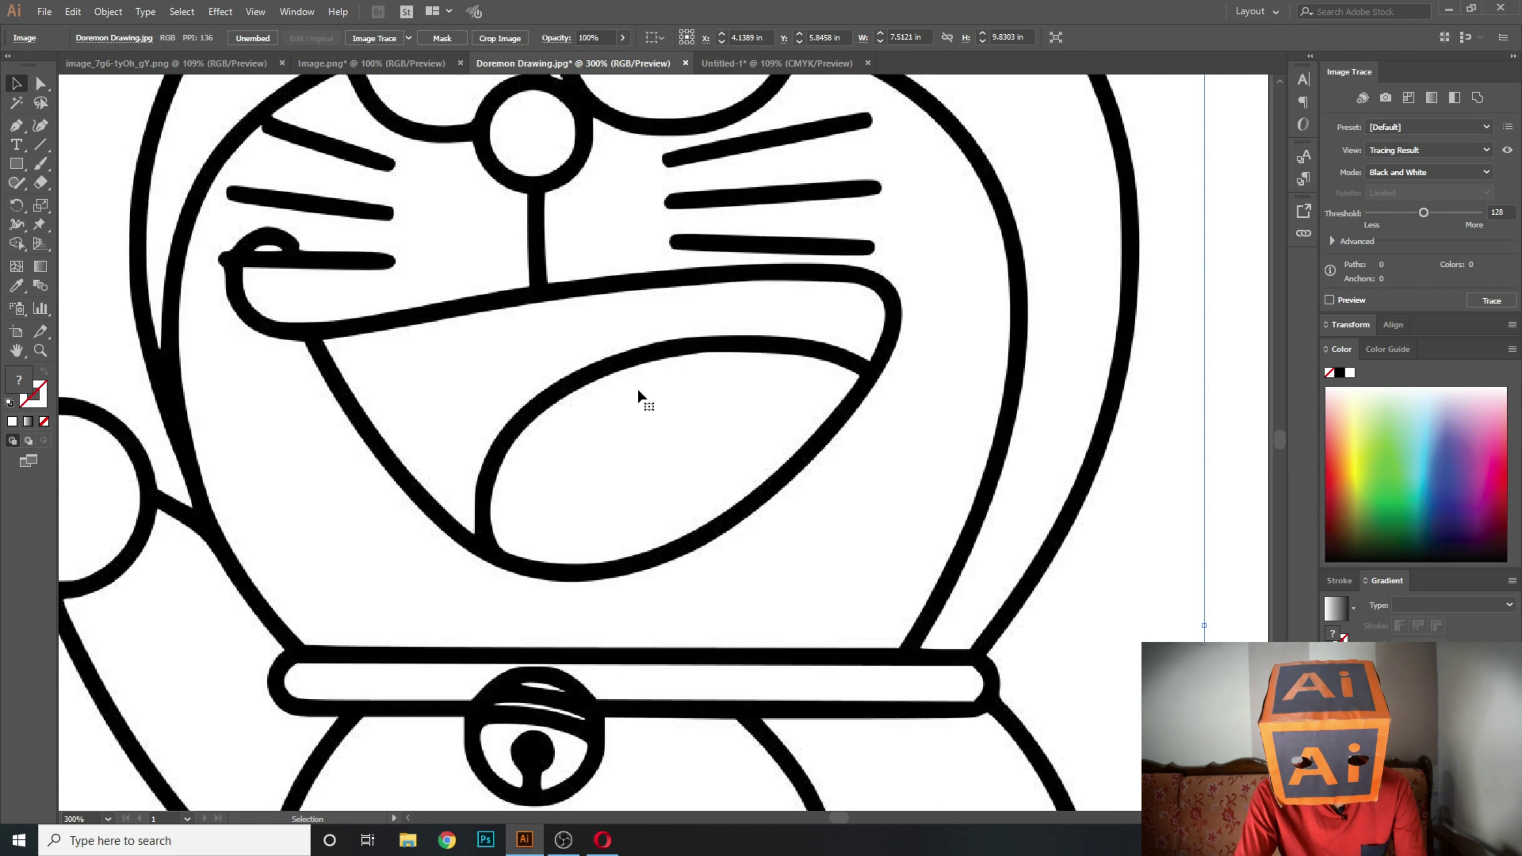
pyautogui.hotkey('ctrl', '=')
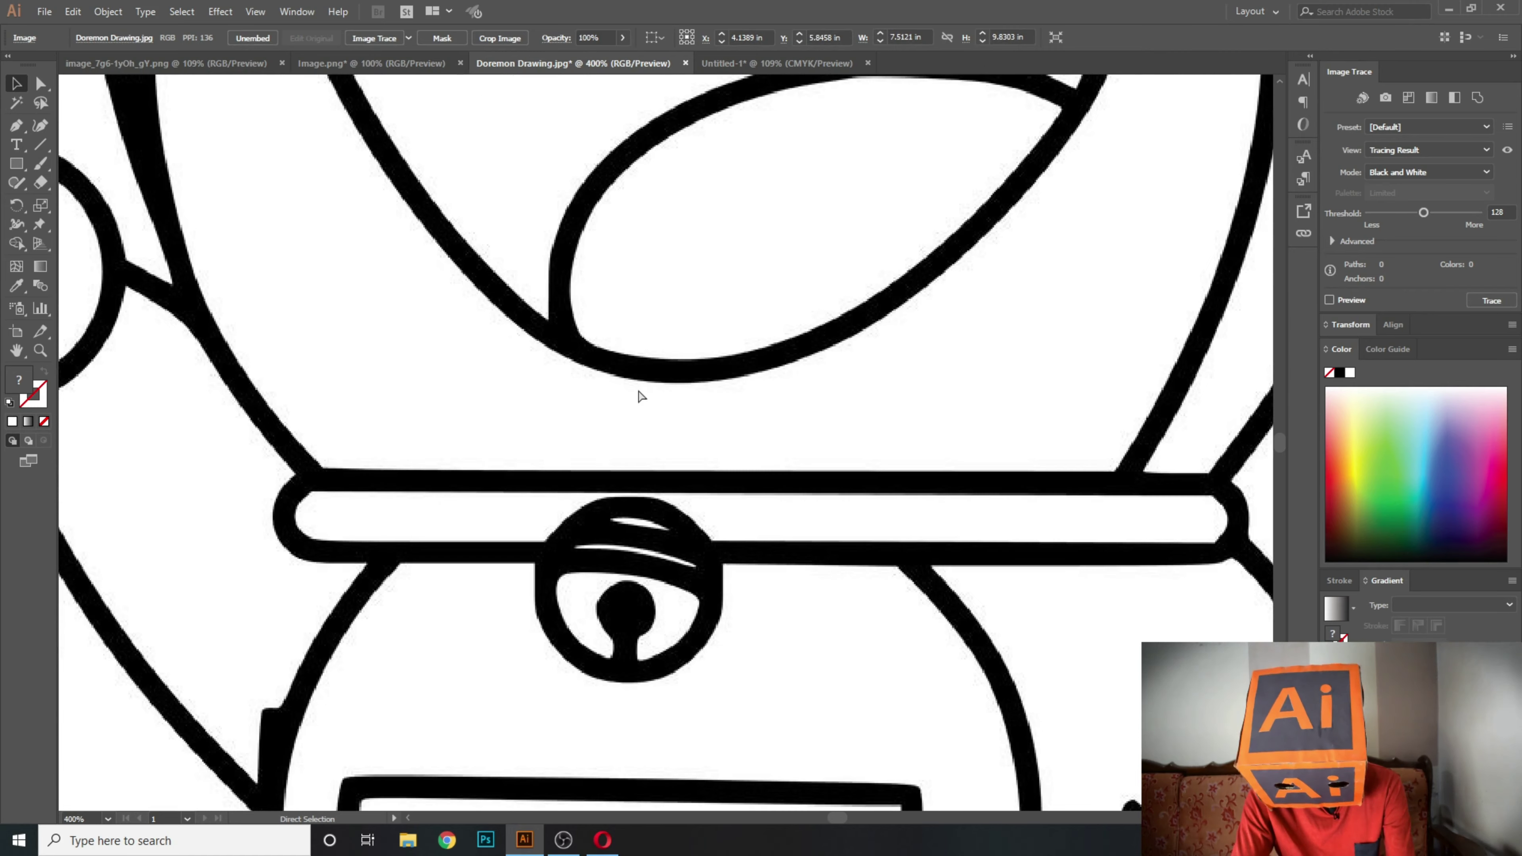
pyautogui.hotkey('ctrl', '=')
pyautogui.moveTo(517, 516)
pyautogui.mouseDown()
pyautogui.moveTo(653, 564)
pyautogui.moveTo(723, 457)
pyautogui.mouseUp()
pyautogui.moveTo(791, 364); pyautogui.dragTo(720, 354)
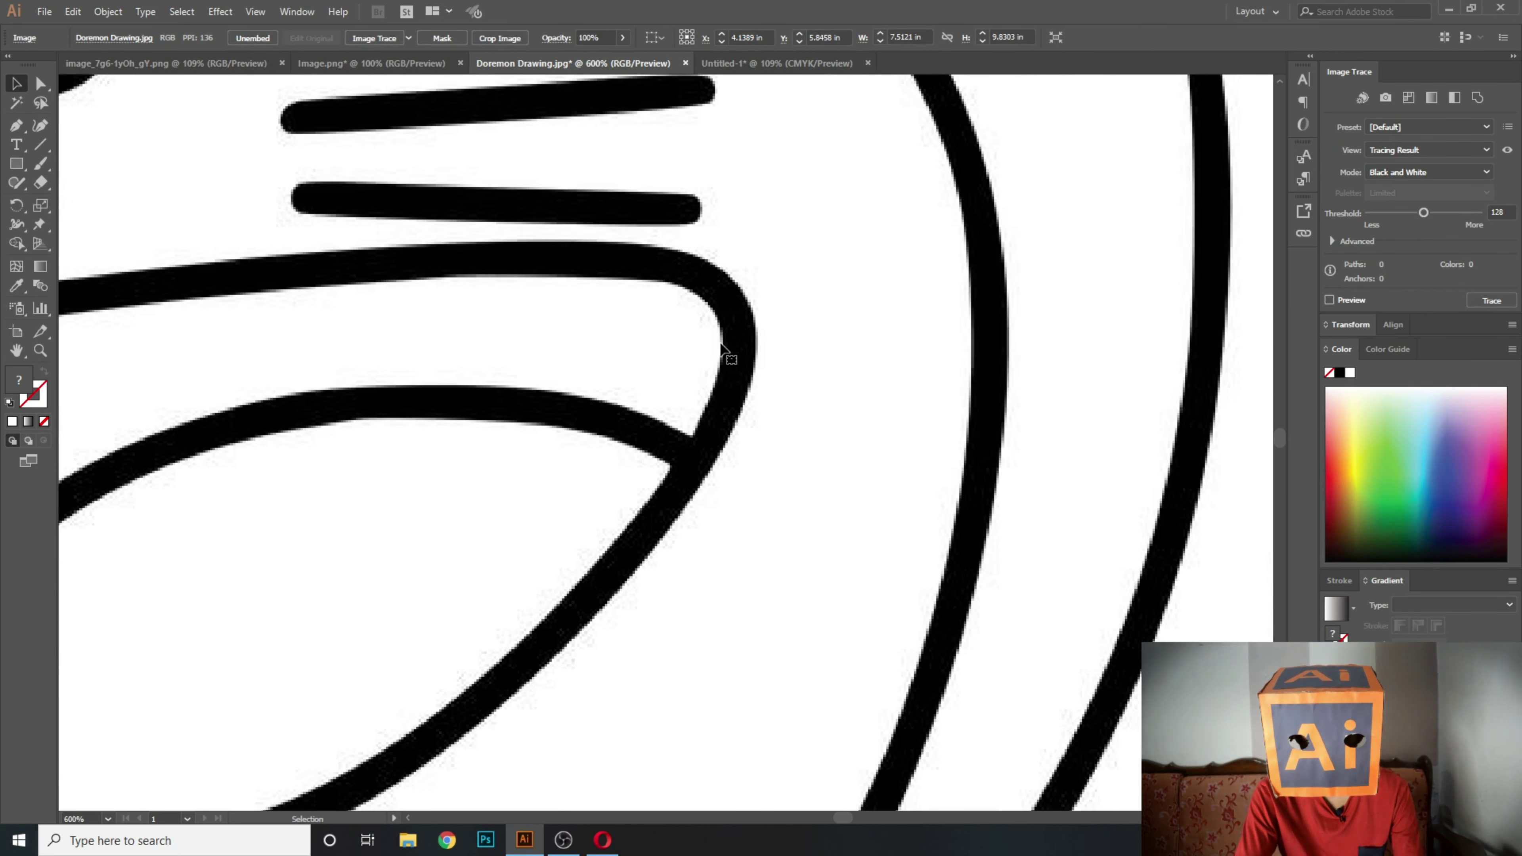
pyautogui.hotkey('ctrl', '=')
pyautogui.hscroll(1, 809, 364)
pyautogui.scroll(-1, 832, 315)
pyautogui.hotkey('ctrl', '=')
pyautogui.hotkey('ctrl', '=')
pyautogui.hotkey('ctrl', '=')
pyautogui.scroll(4, 830, 303)
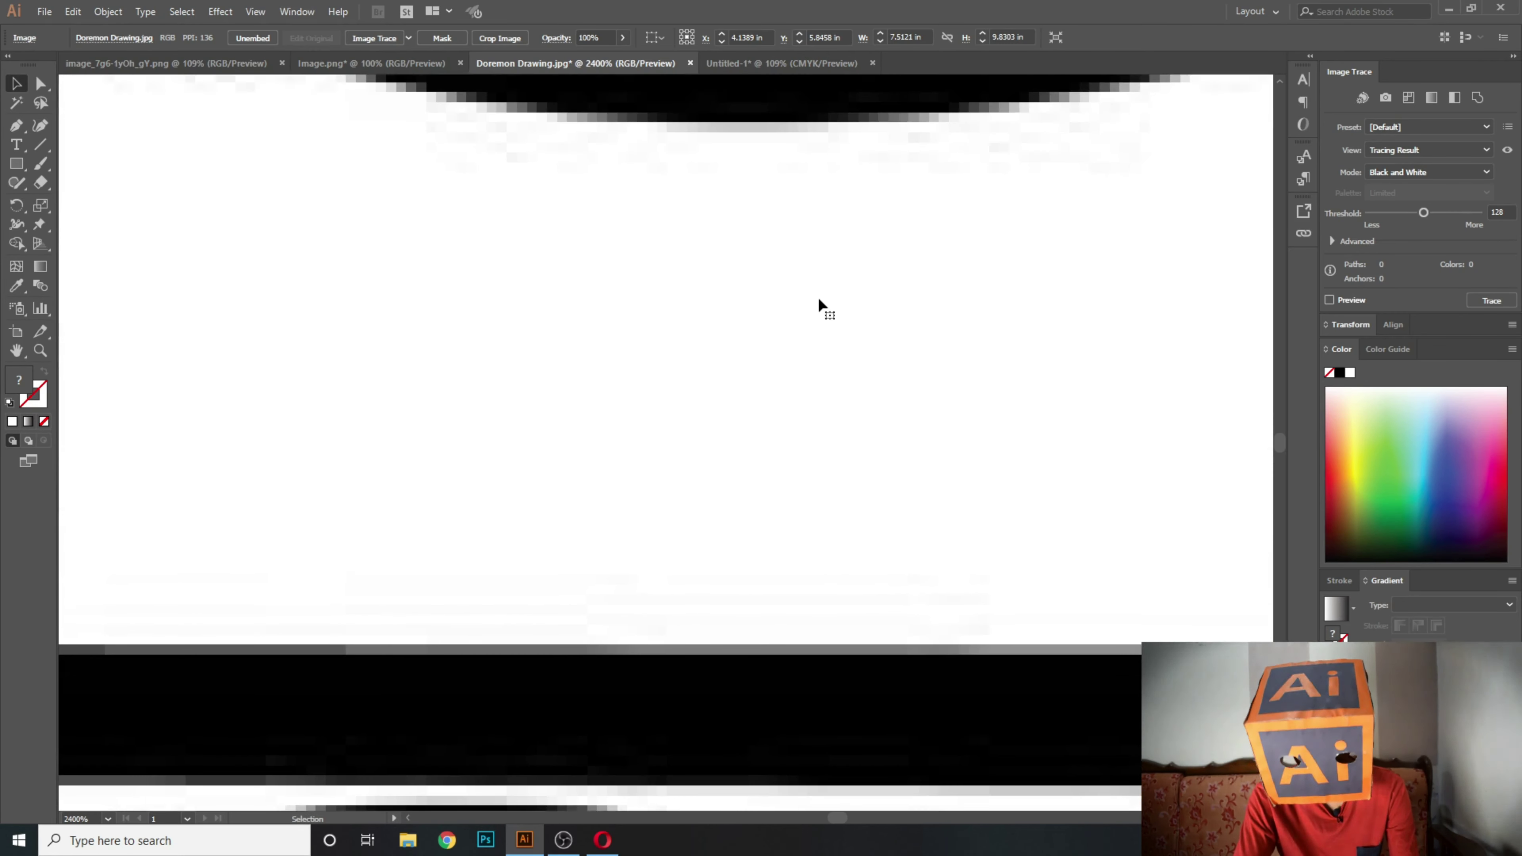
pyautogui.scroll(2, 818, 299)
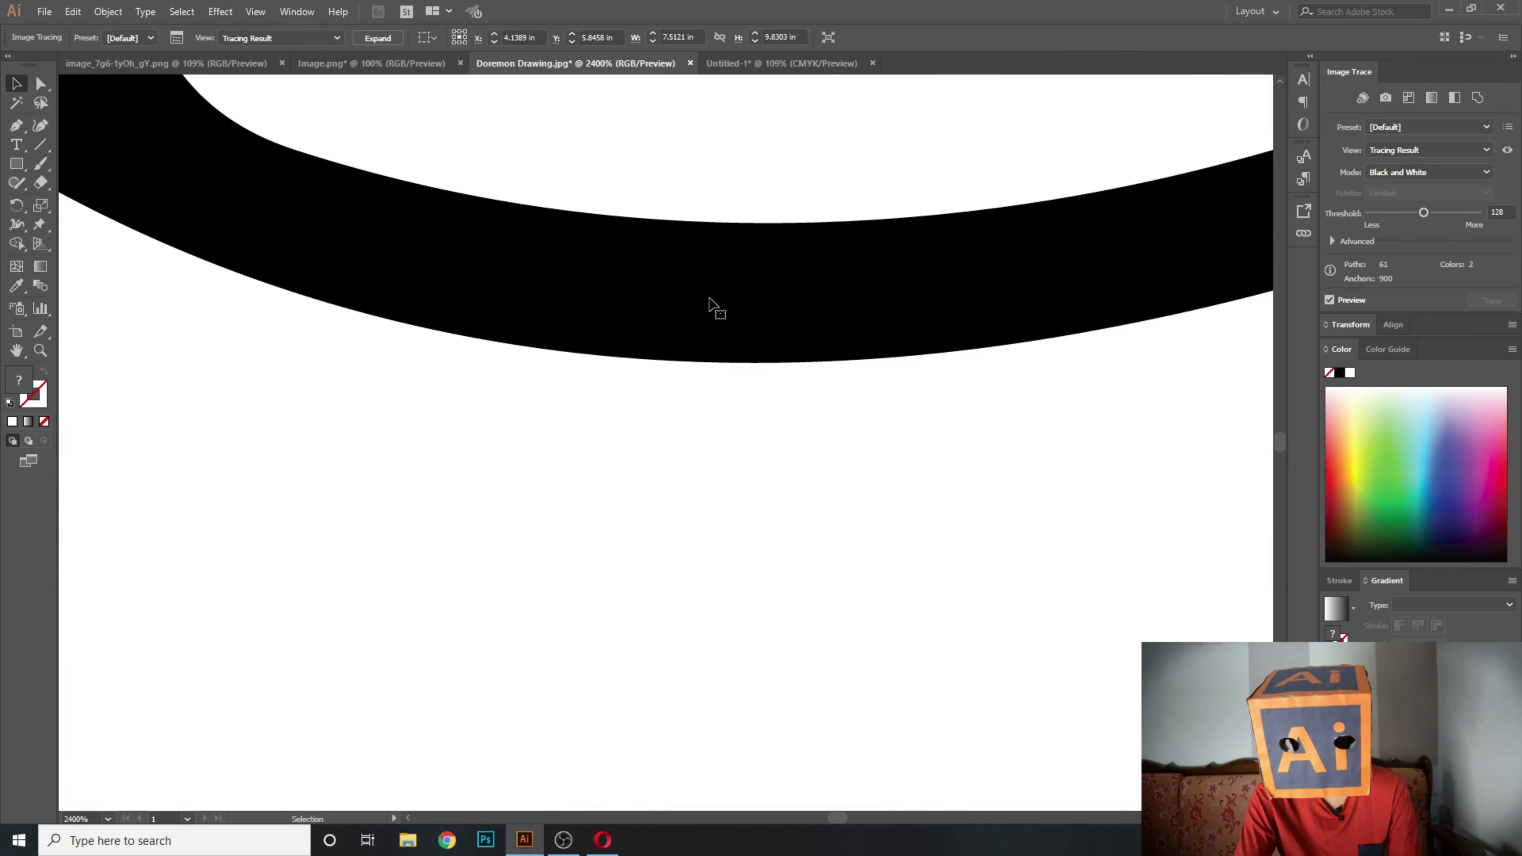
pyautogui.hotkey('ctrl', '0')
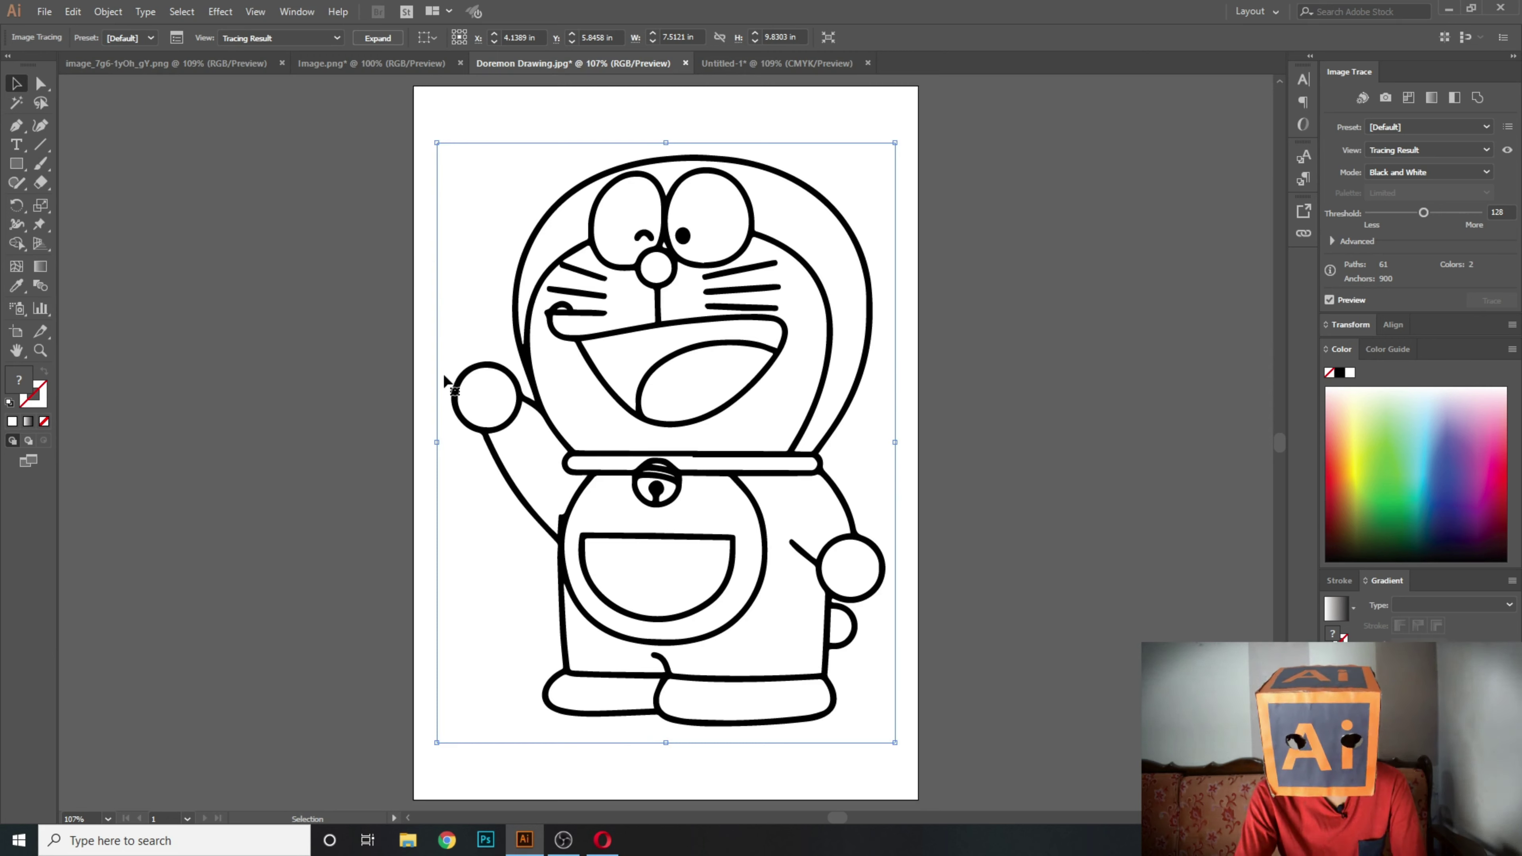
# Move the traced Doraemon to the right of the artboard and expand it into editable paths.
pyautogui.moveTo(640, 462); pyautogui.dragTo(1072, 427)
pyautogui.moveTo(971, 418); pyautogui.dragTo(486, 419)
pyautogui.moveTo(557, 383); pyautogui.dragTo(683, 383)
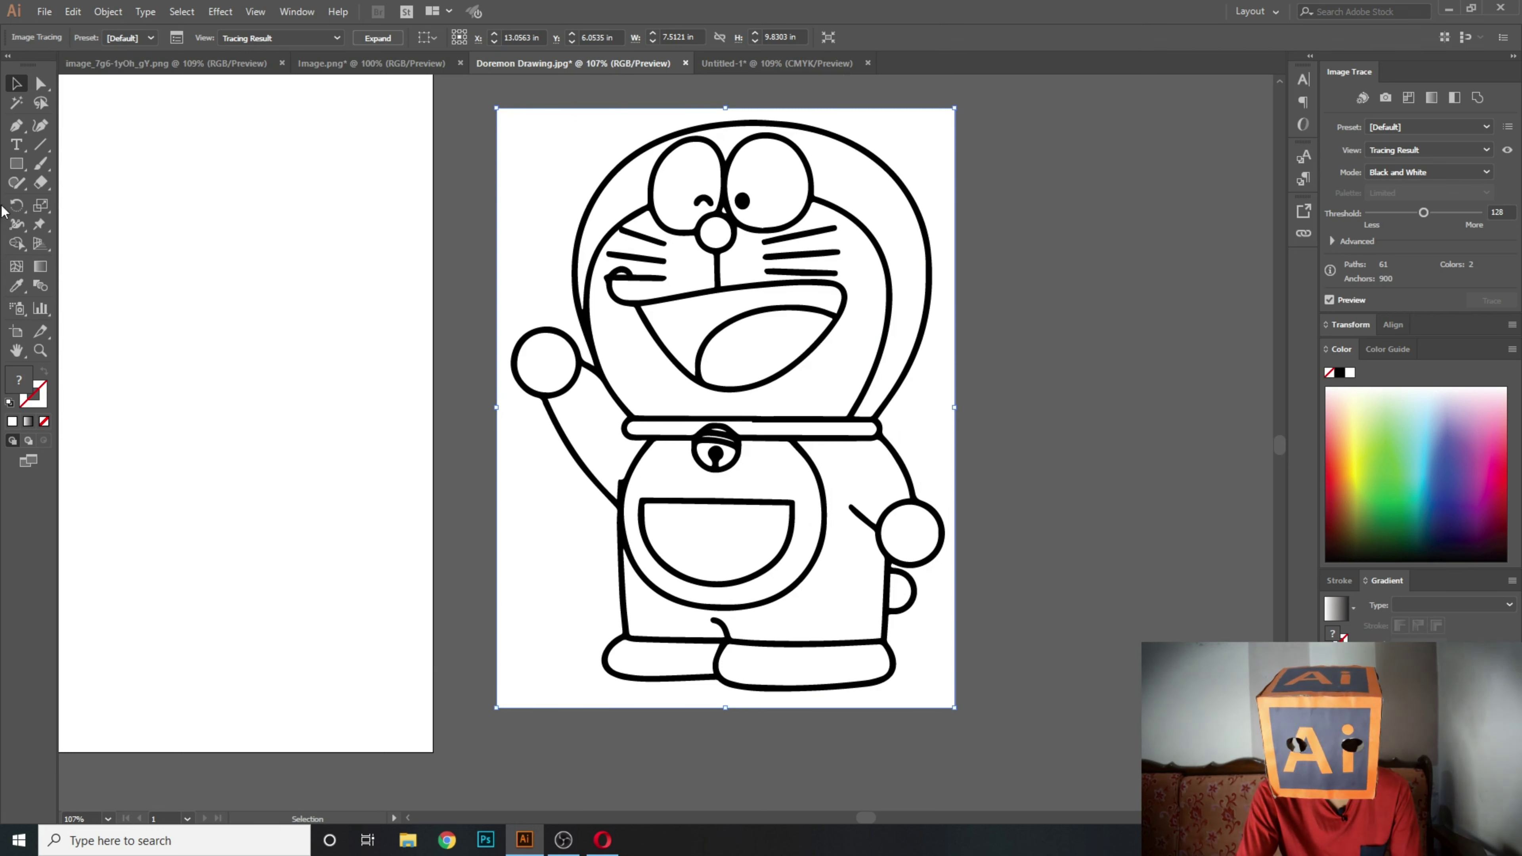
pyautogui.click(379, 38)
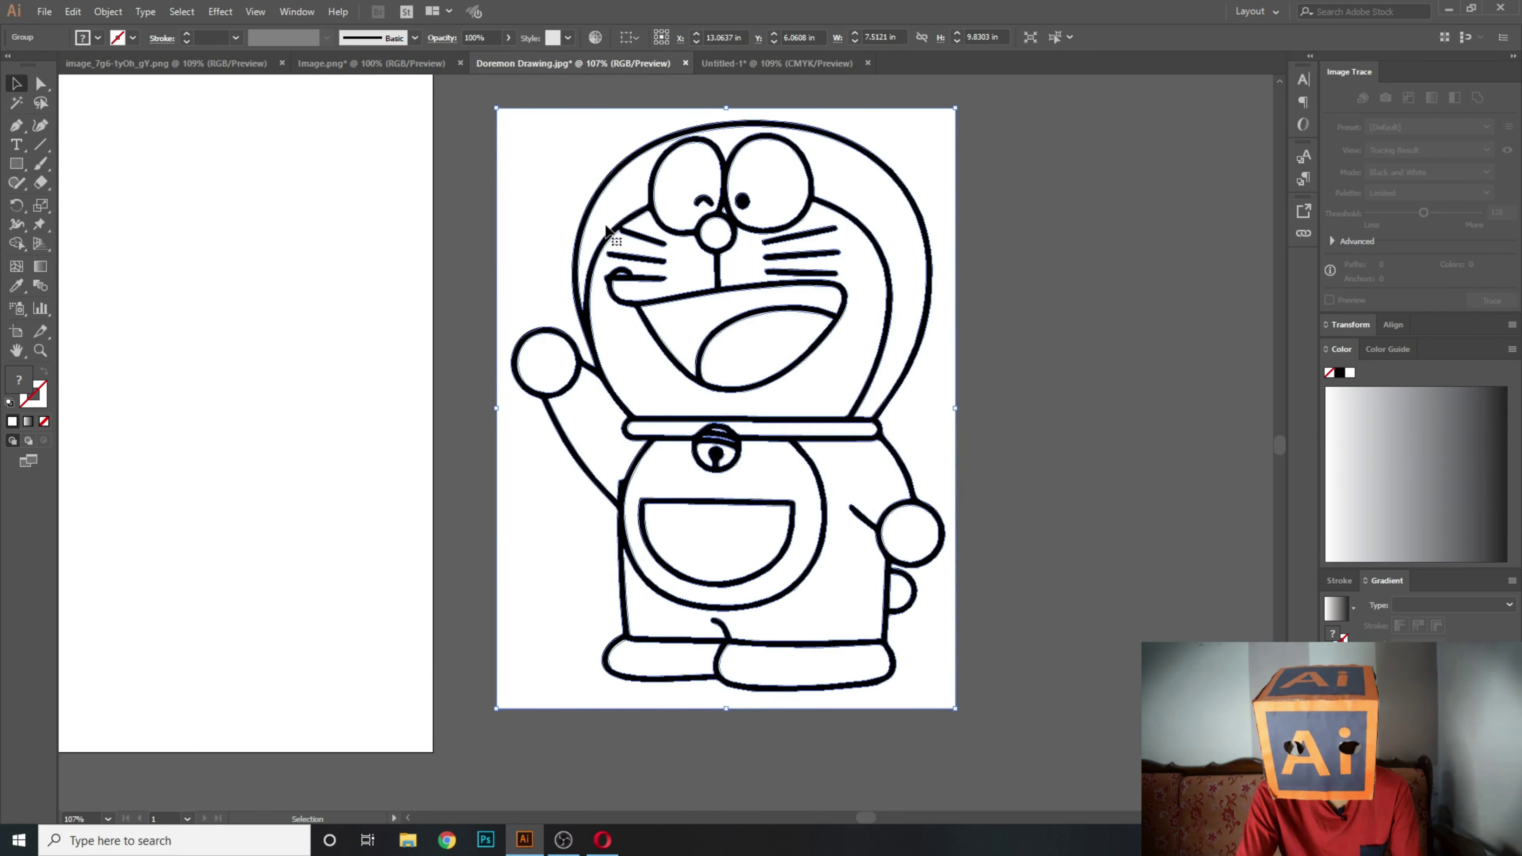
pyautogui.click(22, 107)
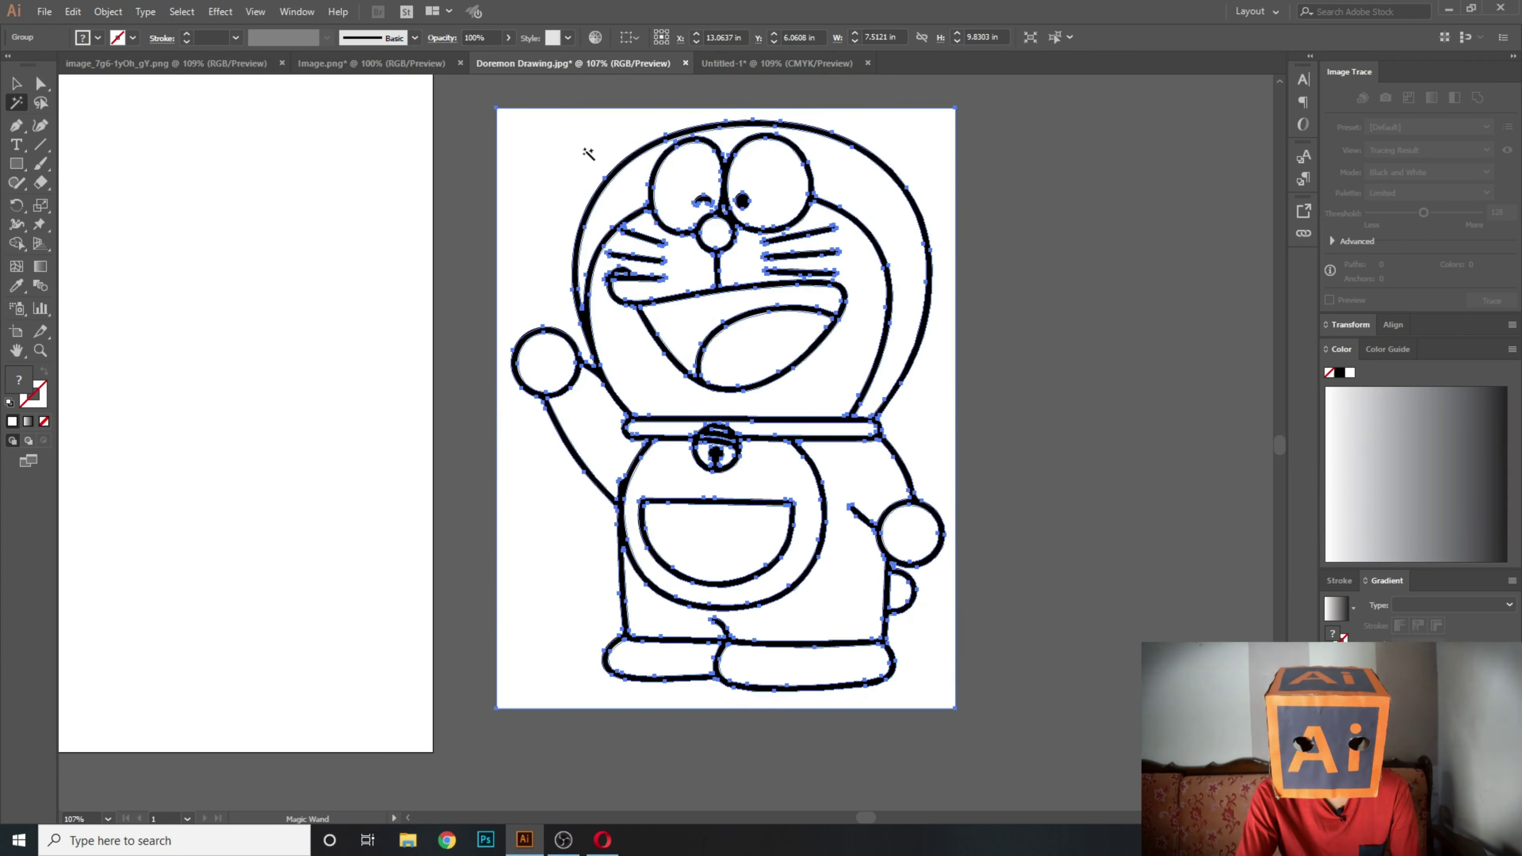
pyautogui.click(551, 146)
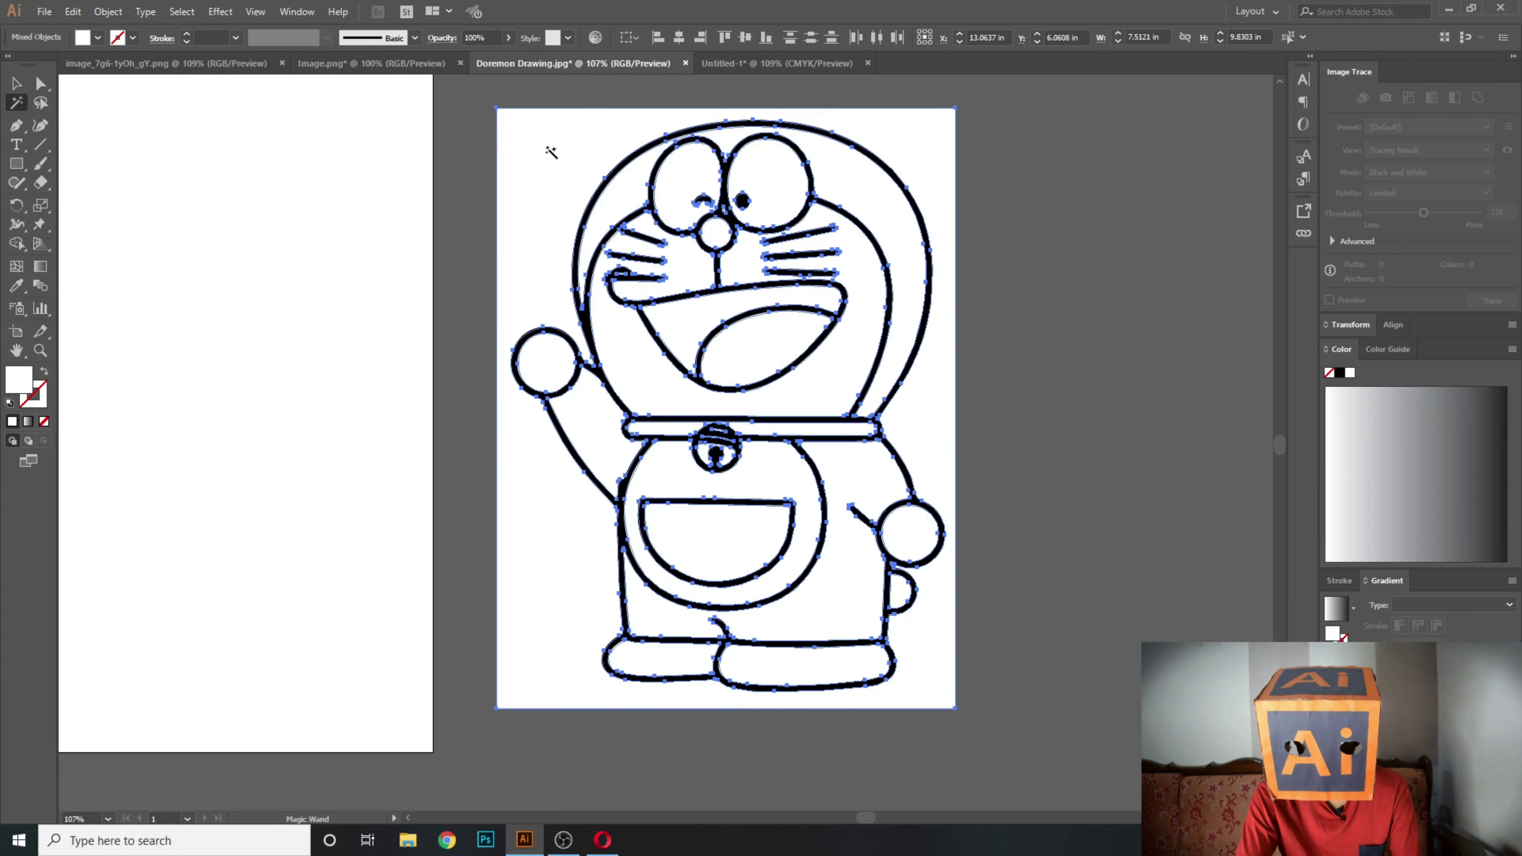
pyautogui.press('Delete')
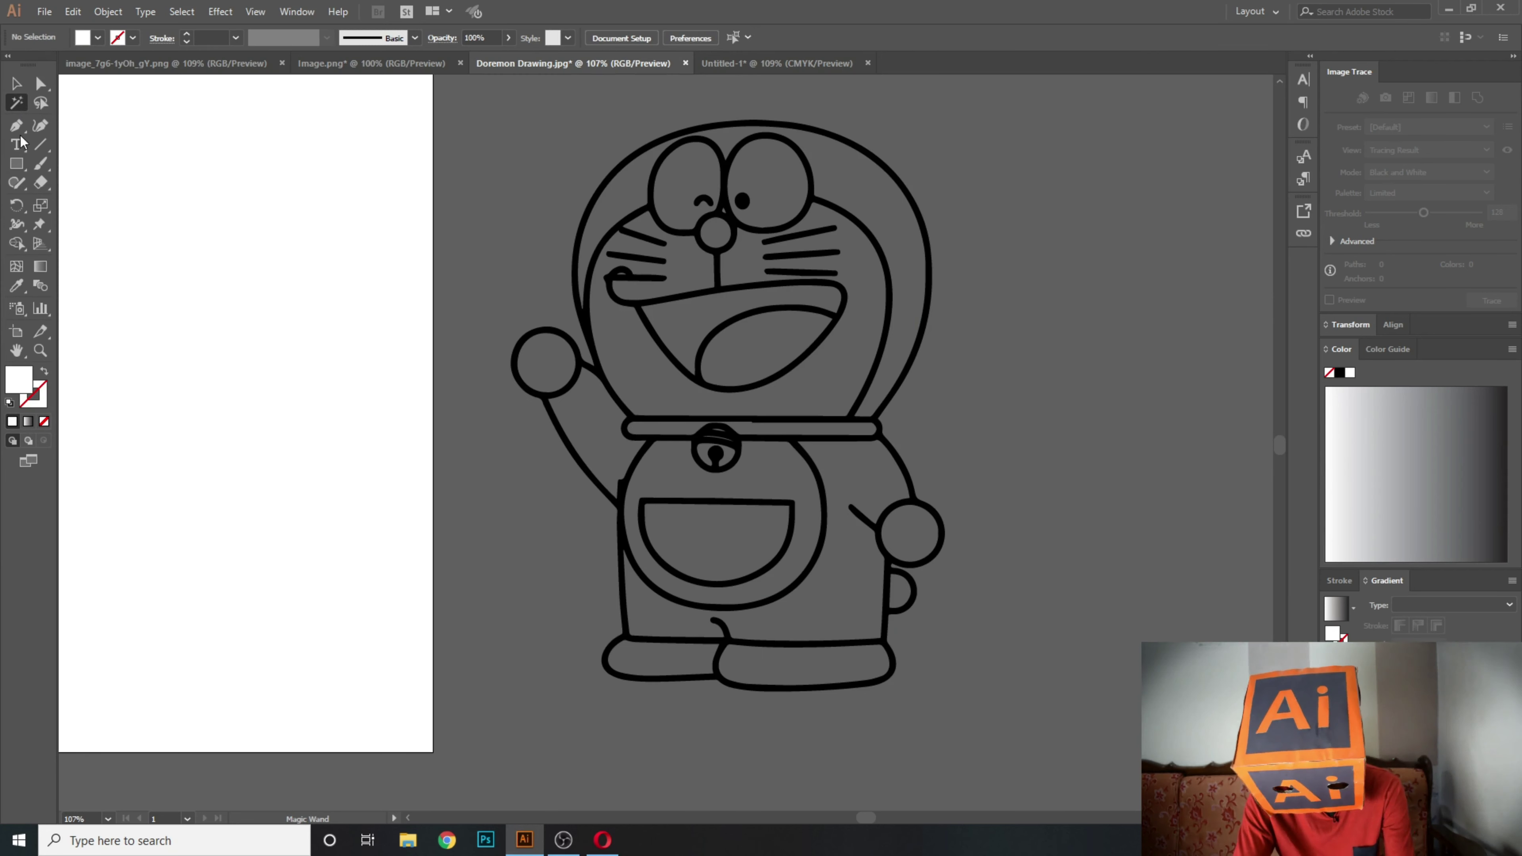
pyautogui.click(16, 84)
pyautogui.moveTo(665, 303); pyautogui.dragTo(386, 342)
pyautogui.click(299, 313)
pyautogui.scroll(-1, 593, 305)
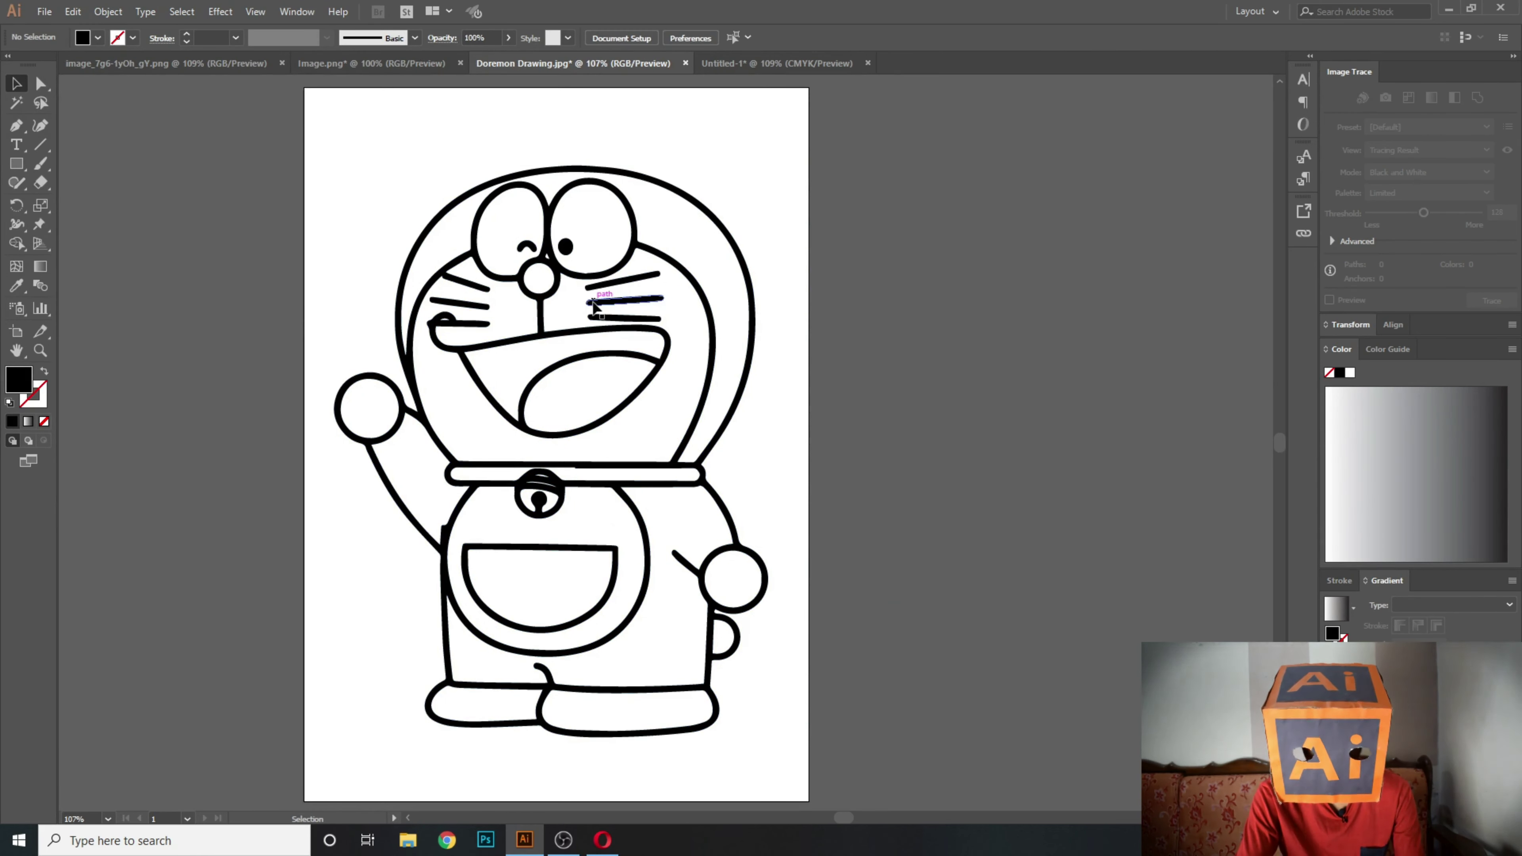
pyautogui.hotkey('ctrl', '0')
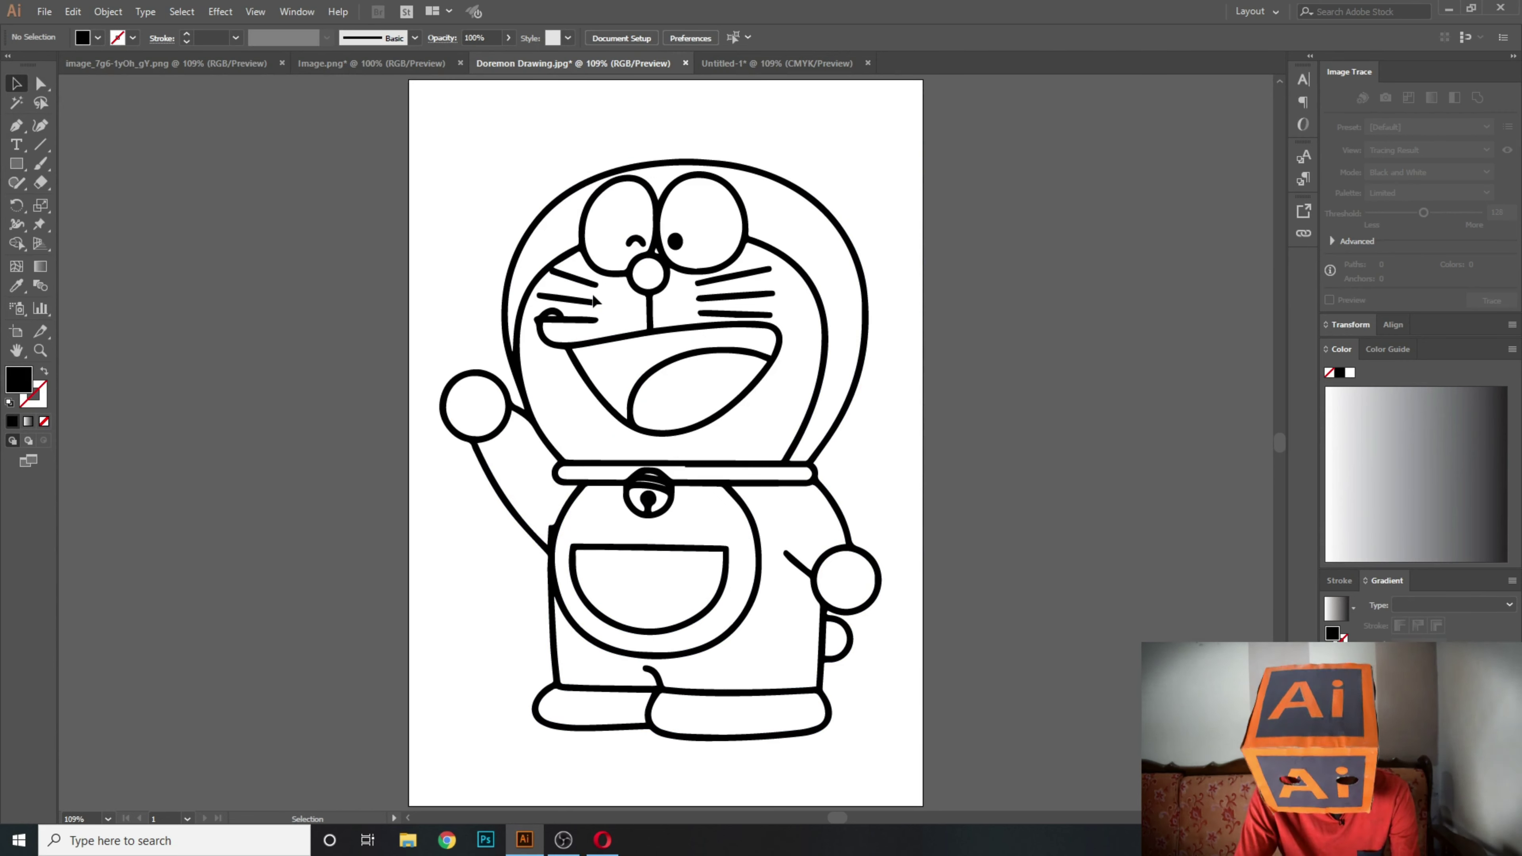
pyautogui.moveTo(651, 284); pyautogui.dragTo(647, 277)
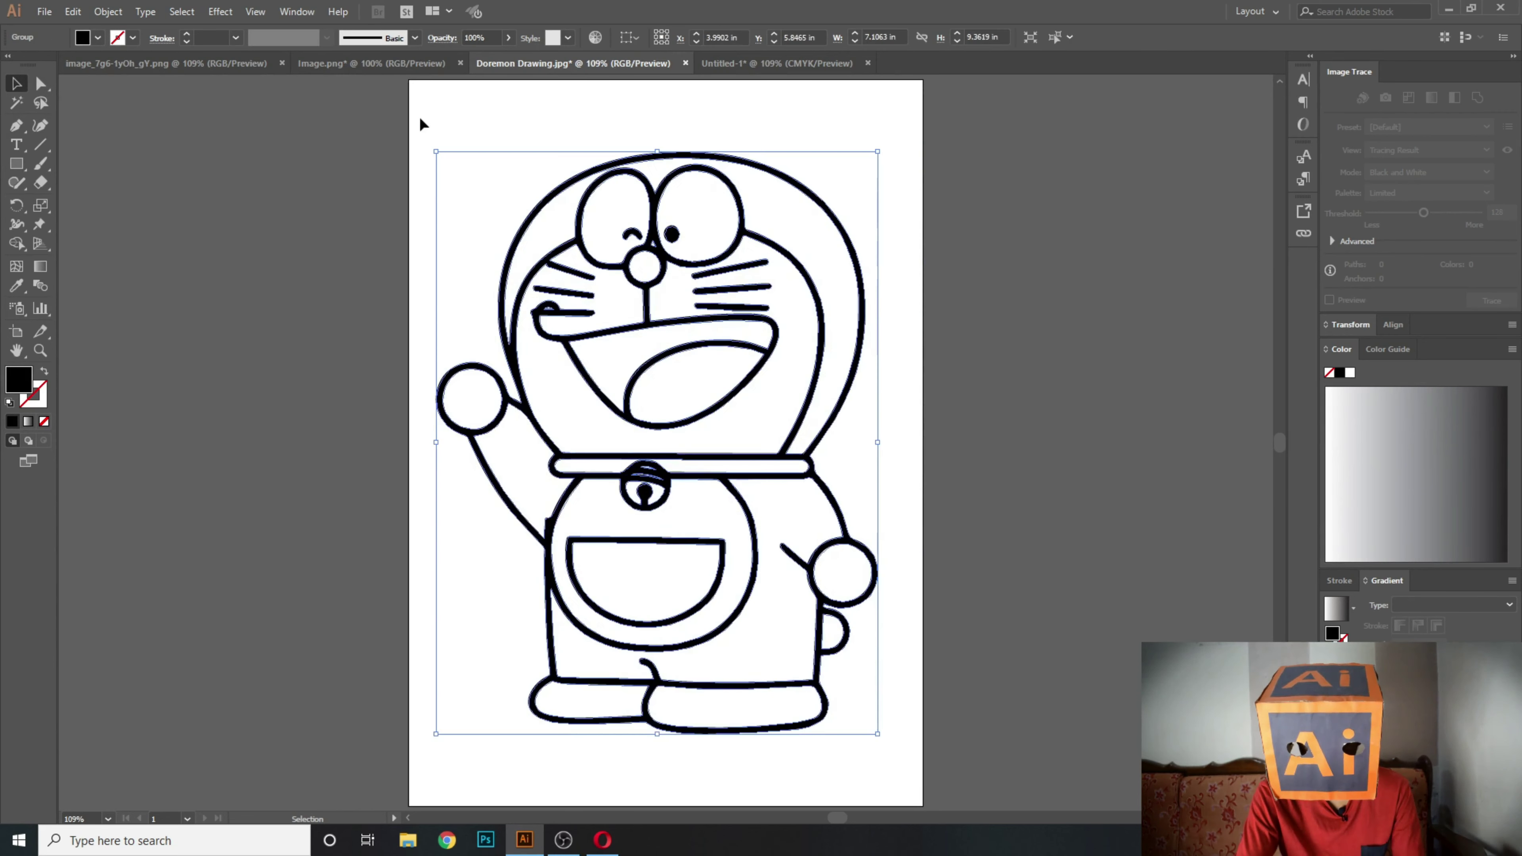
pyautogui.click(398, 234)
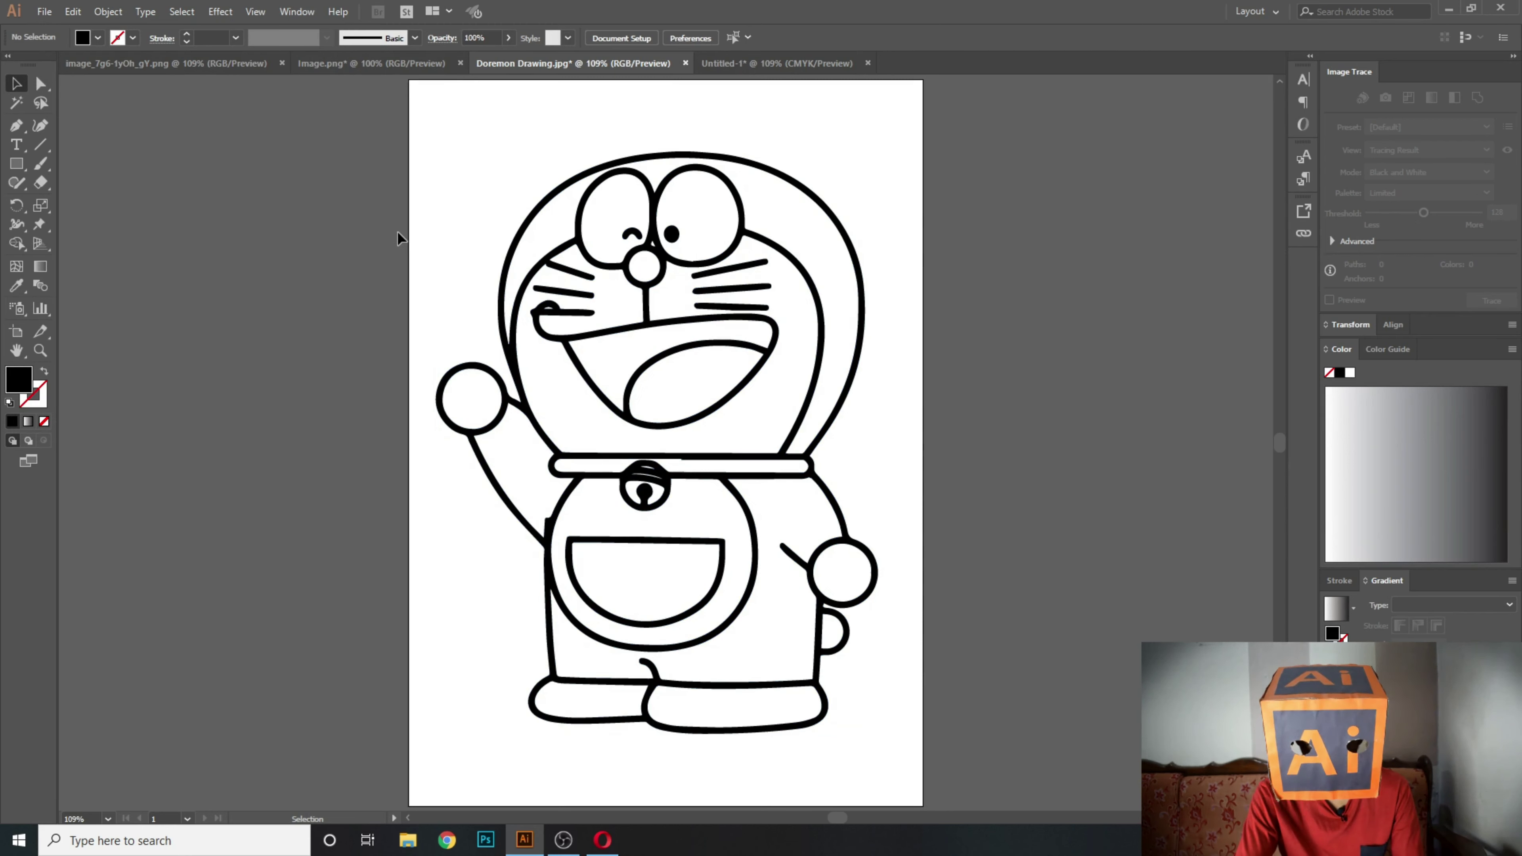
# Switch to Image.png, select the astronaut-and-rocket sketch, and zoom in and out to inspect it.
pyautogui.click(390, 66)
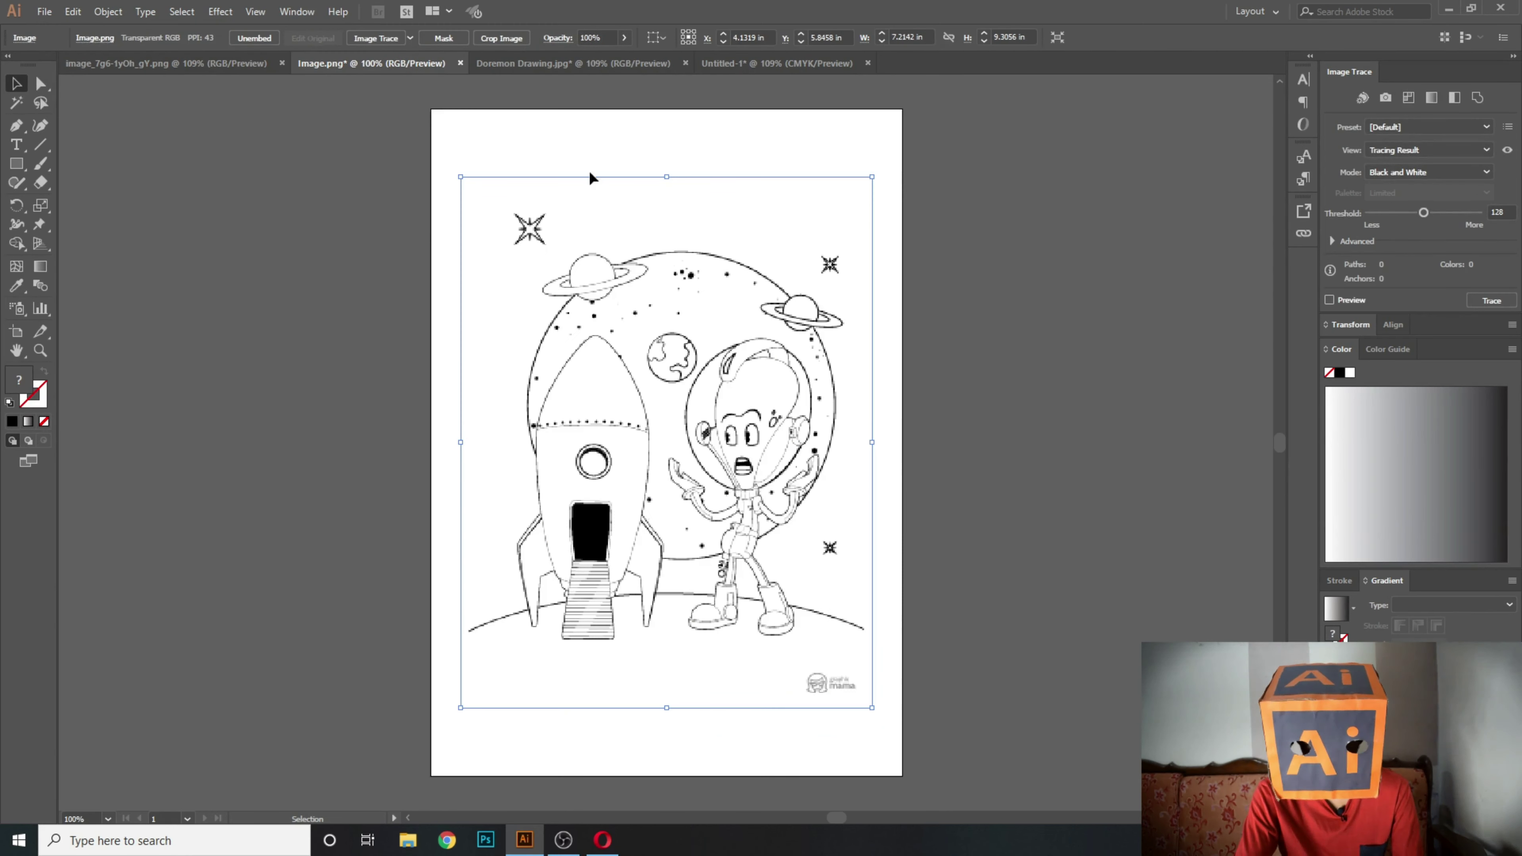
pyautogui.click(957, 457)
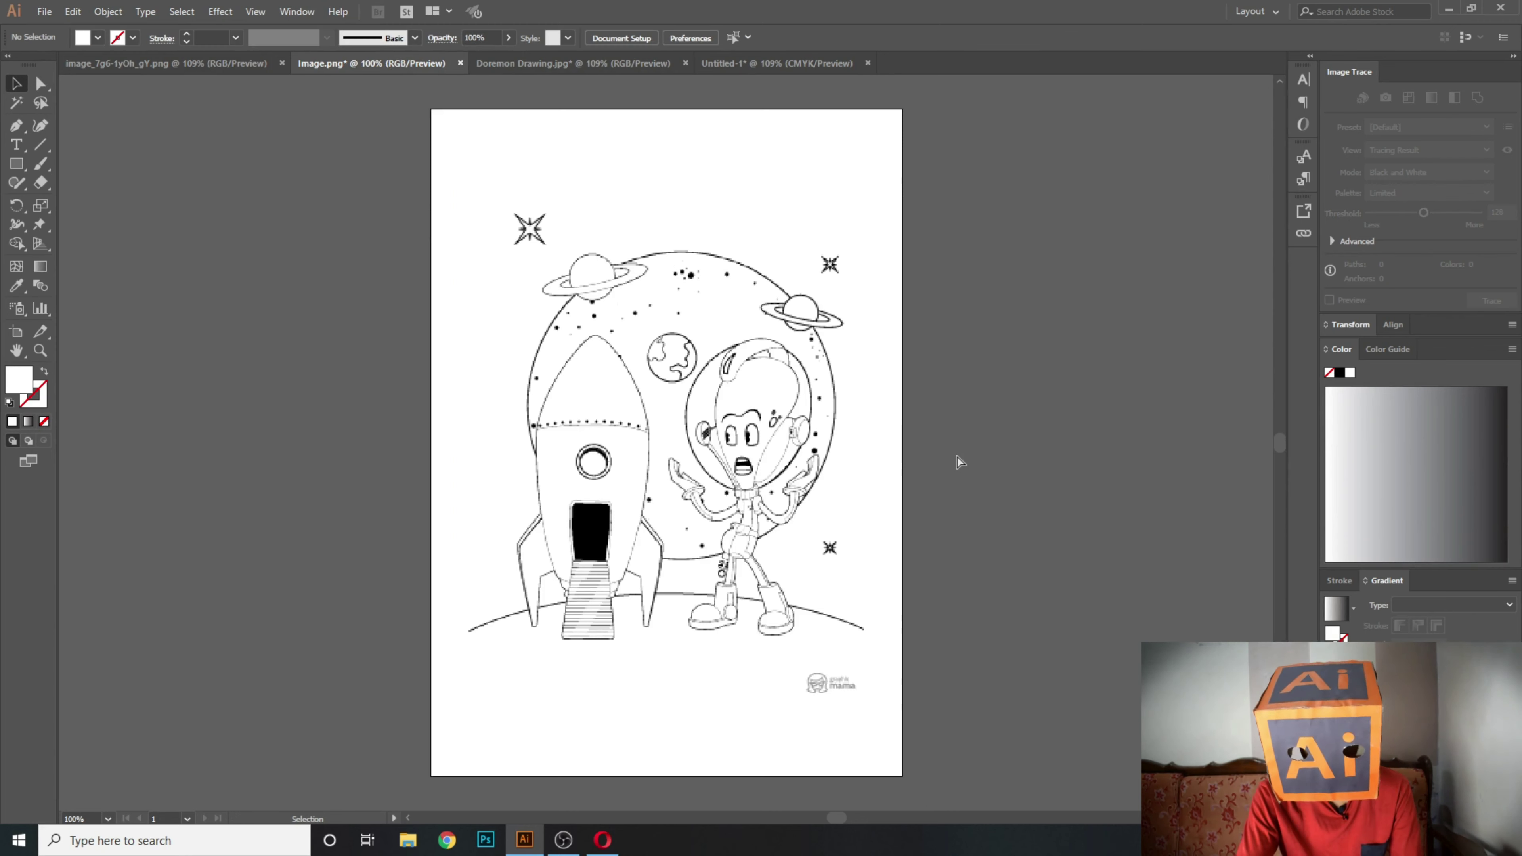
pyautogui.hotkey('ctrl', '0')
pyautogui.click(724, 394)
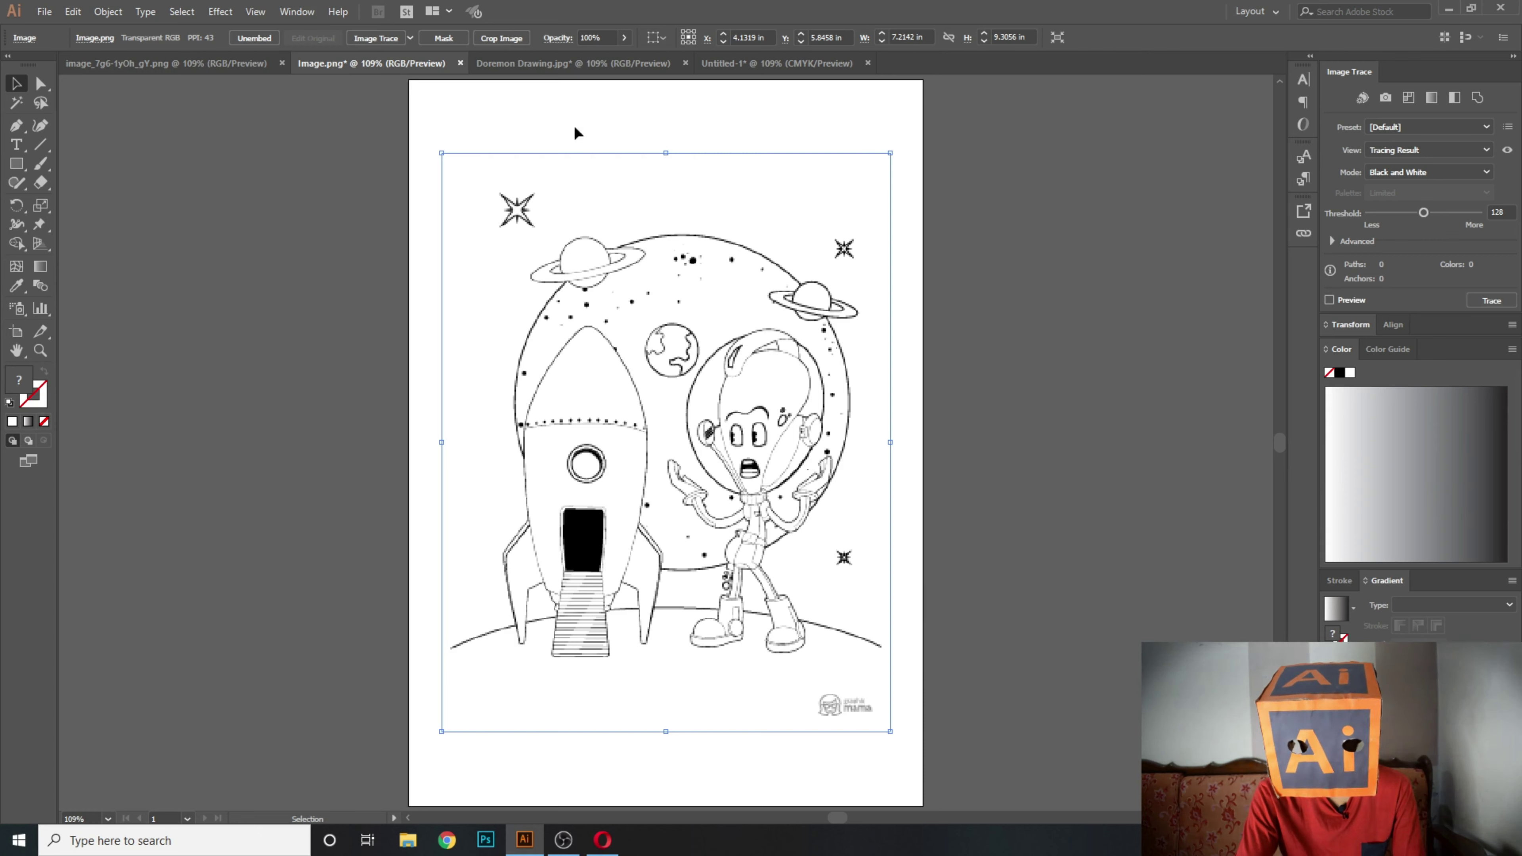
pyautogui.click(502, 61)
pyautogui.click(382, 63)
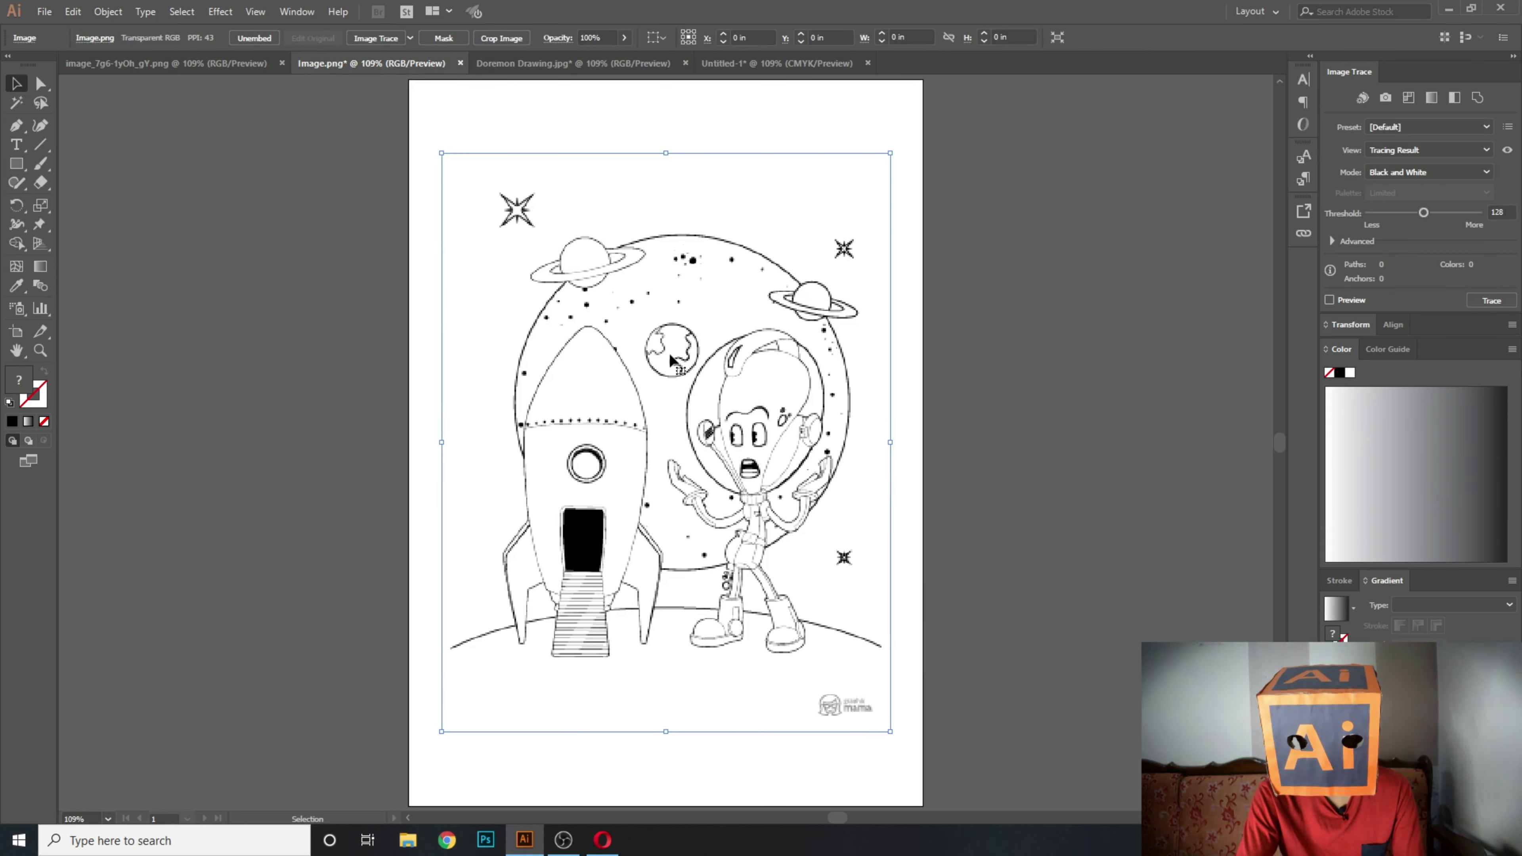
pyautogui.hotkey('ctrl', '=')
pyautogui.hotkey('ctrl', '=')
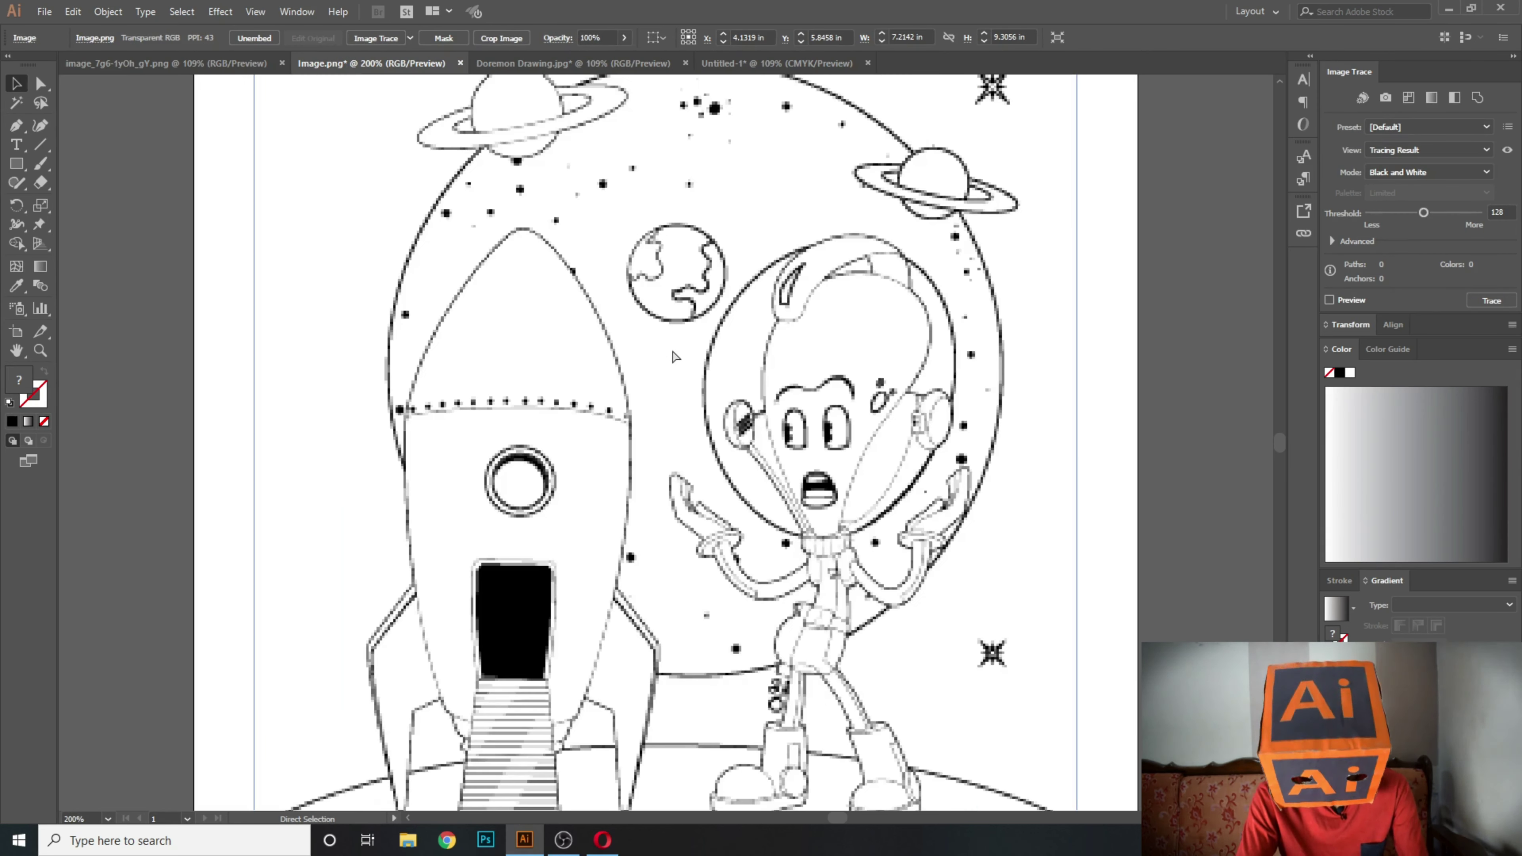
pyautogui.hotkey('ctrl', '0')
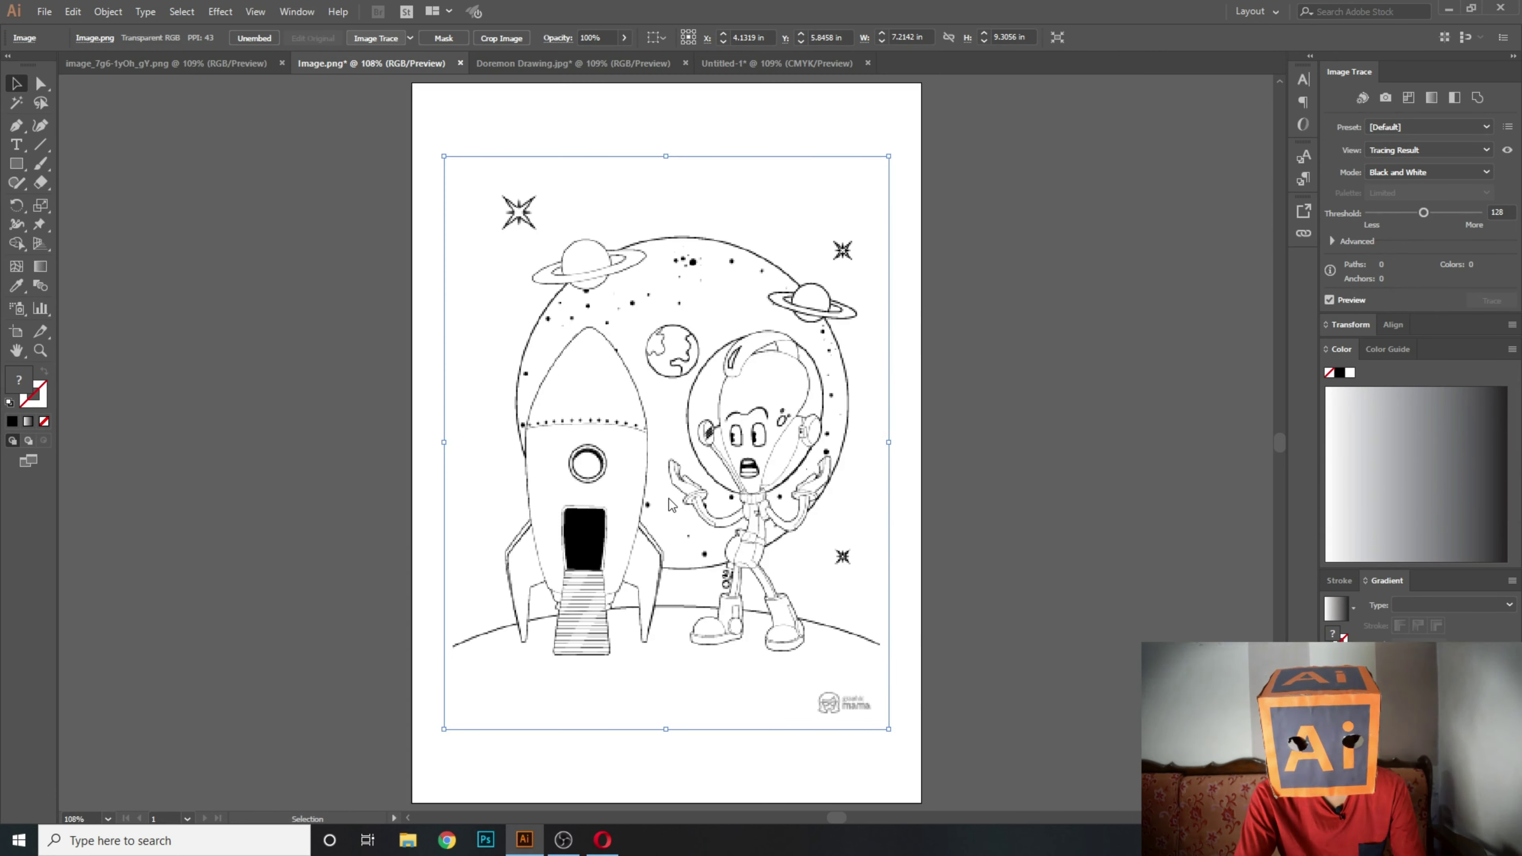
# Image Trace the rocket and astronaut sketch into black-and-white vector art.
pyautogui.click(376, 37)
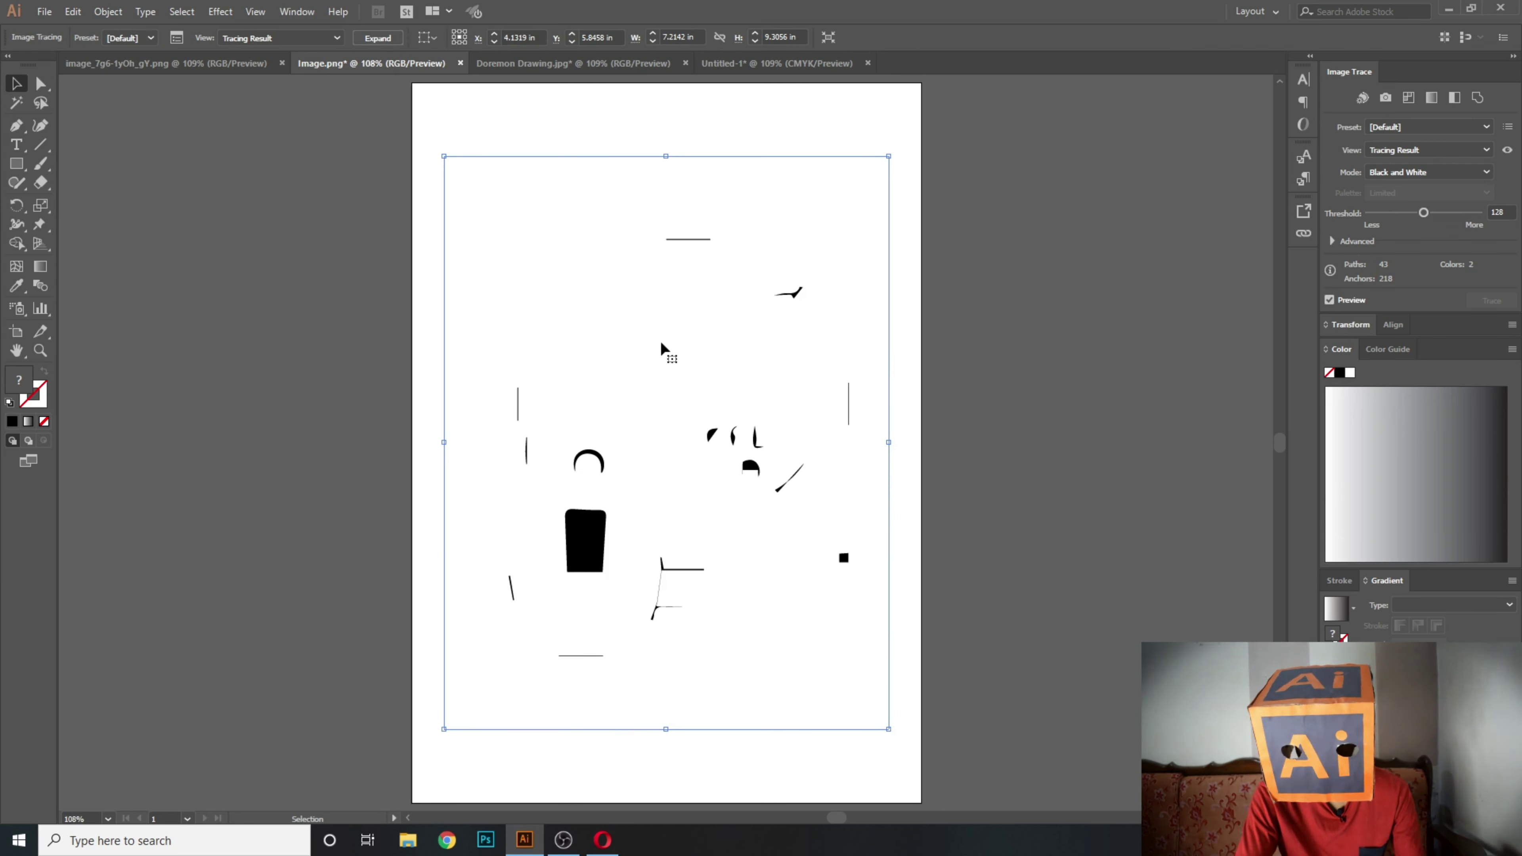
pyautogui.click(296, 12)
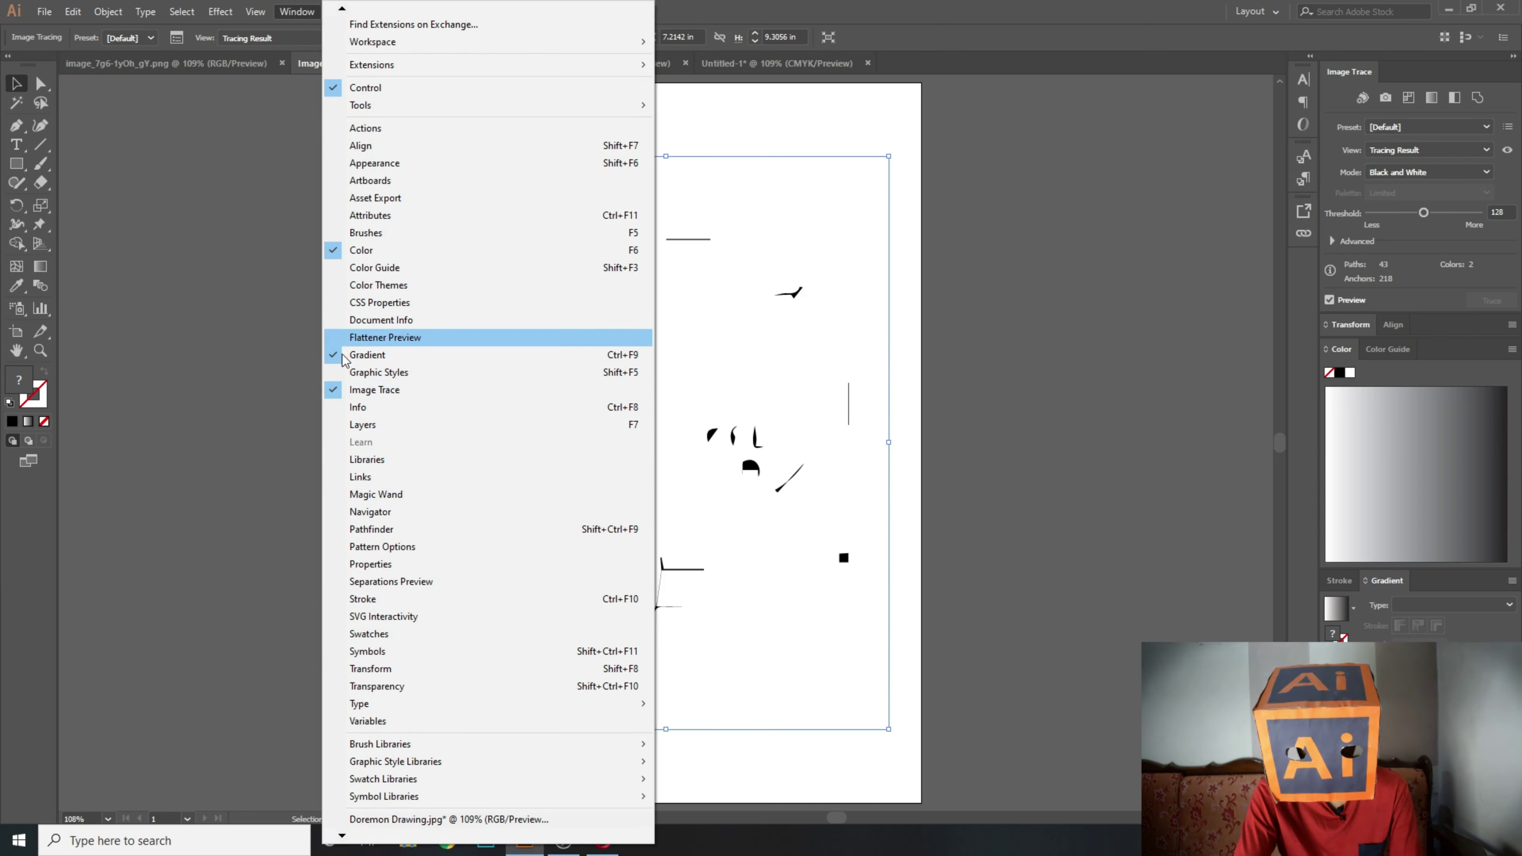
pyautogui.click(1213, 364)
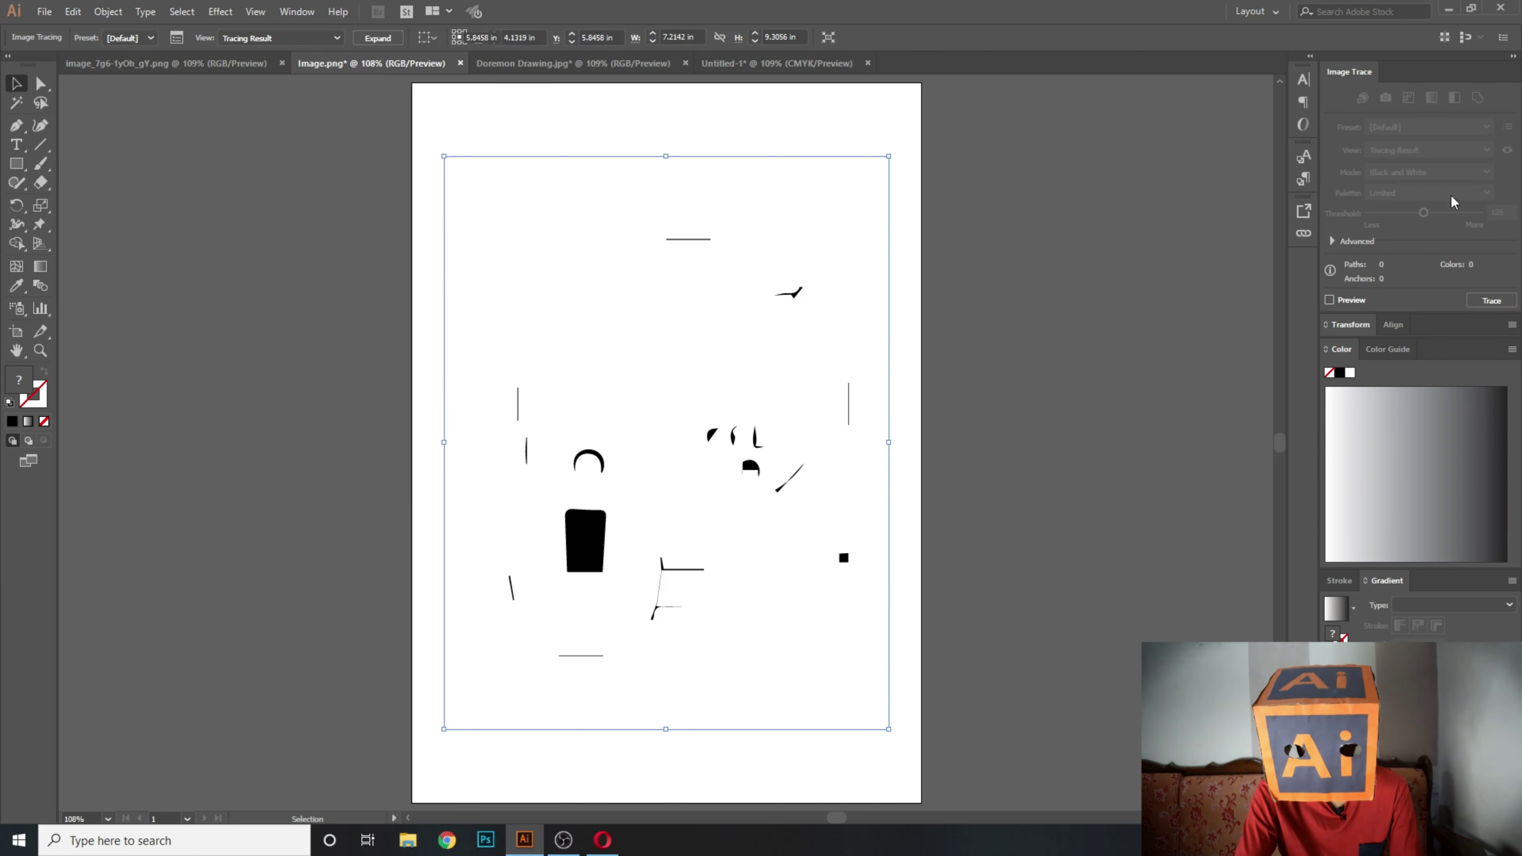
pyautogui.click(1213, 365)
# Raise the trace Threshold to 220 and show the Advanced tracing options.
pyautogui.click(773, 398)
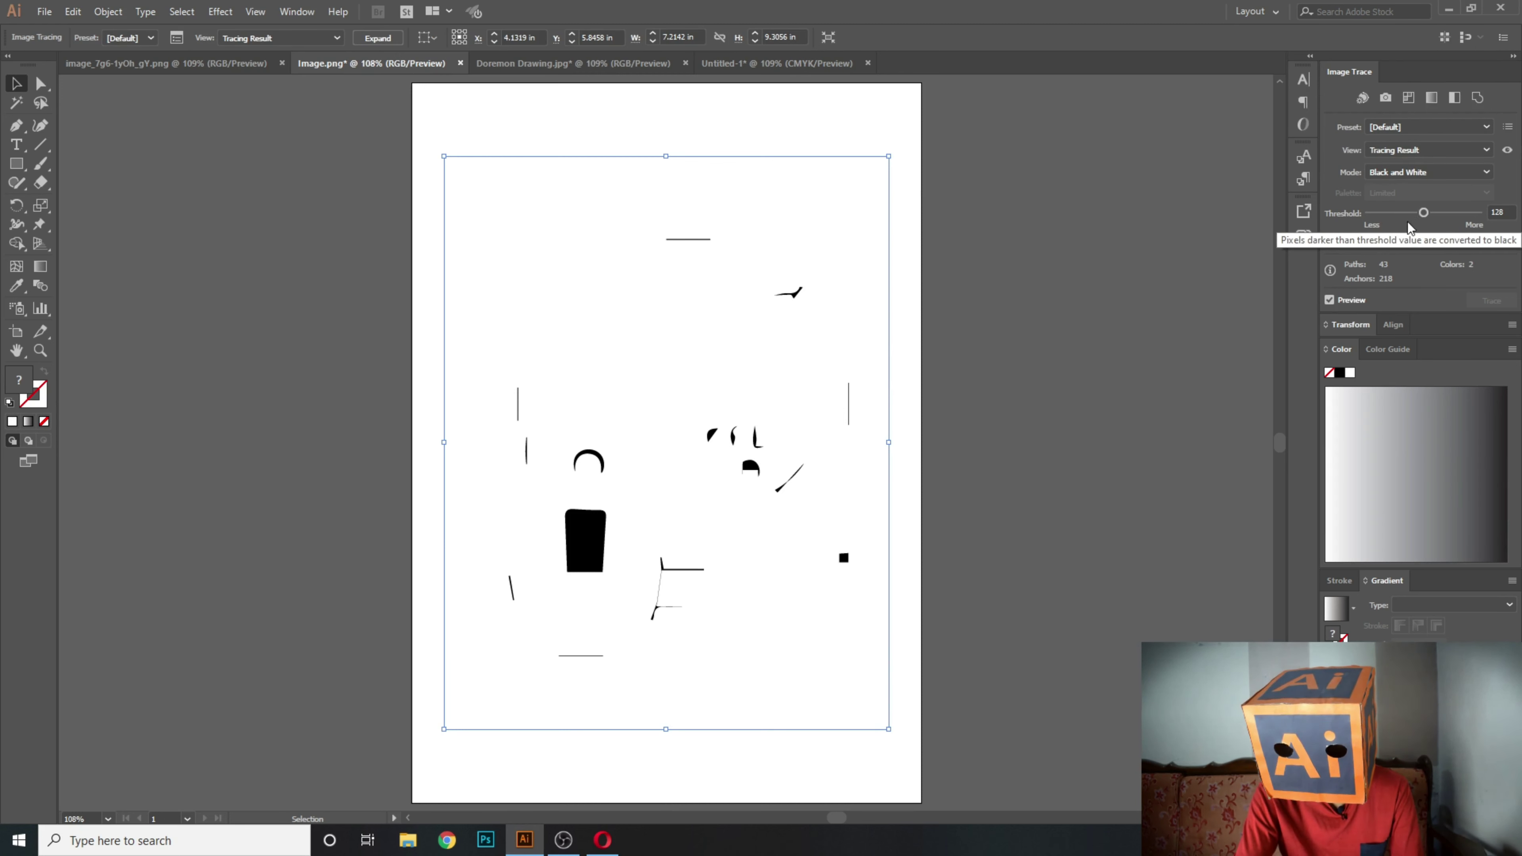
pyautogui.moveTo(1423, 213); pyautogui.dragTo(1466, 216)
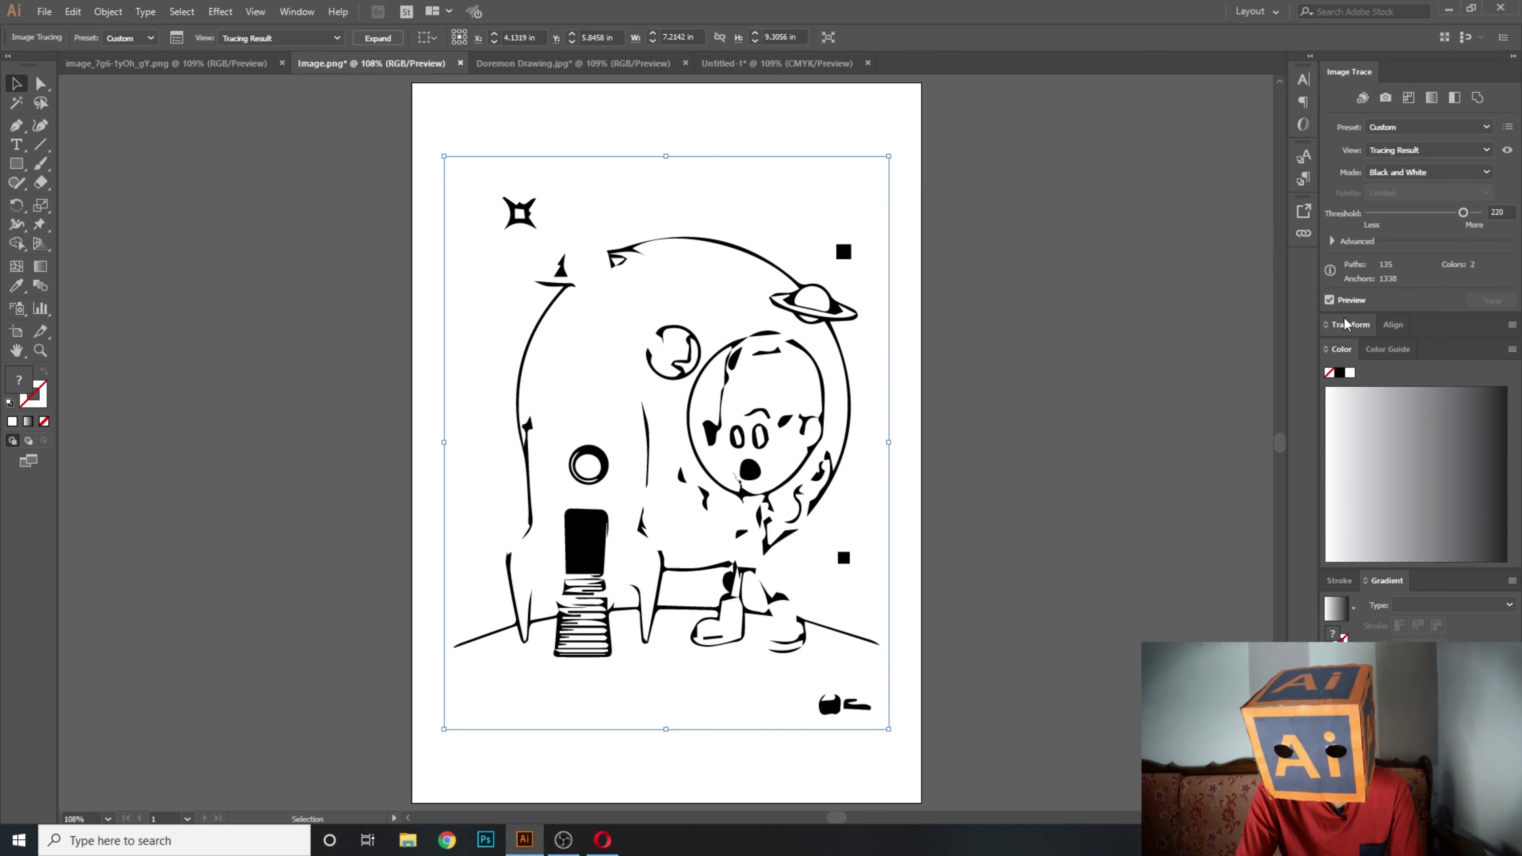
pyautogui.click(1332, 241)
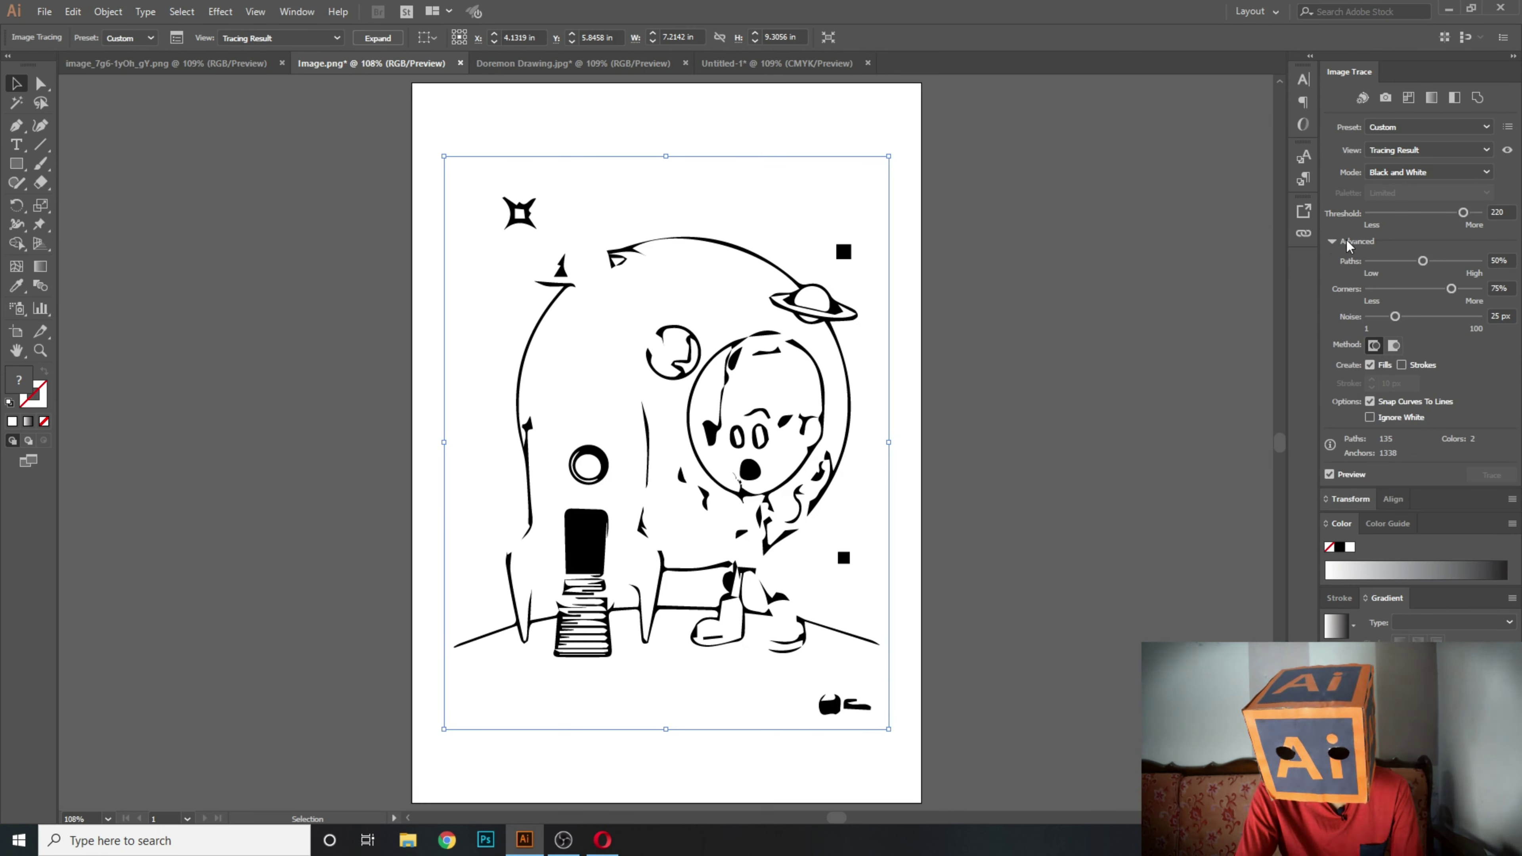
# Set trace Threshold 227, Paths 100%, Corners 100%, Noise 1 px, and shift the artwork right.
pyautogui.moveTo(1462, 214); pyautogui.dragTo(1480, 214)
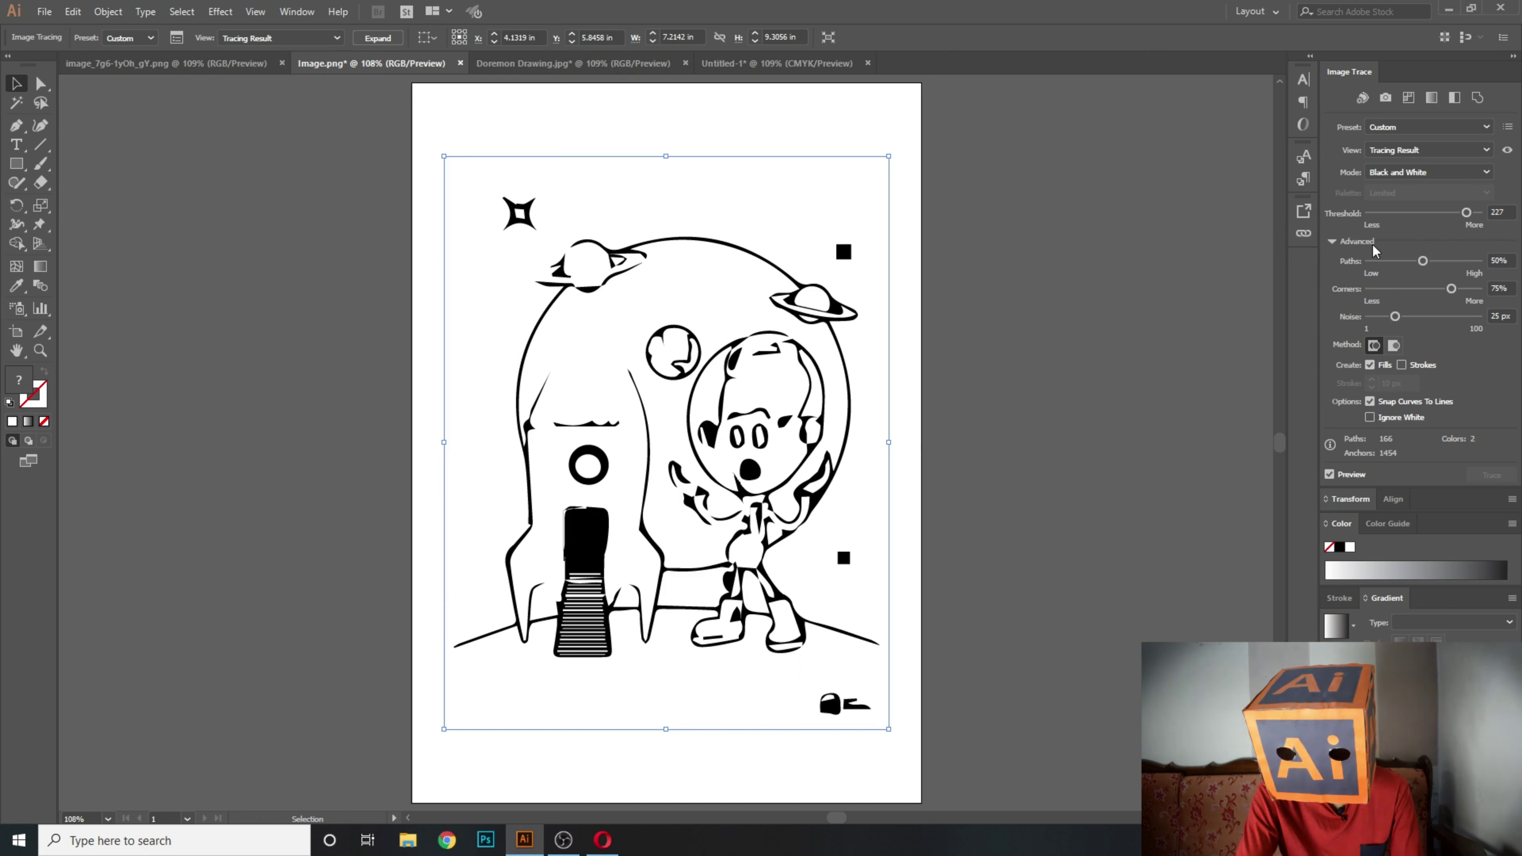
pyautogui.moveTo(1423, 261)
pyautogui.mouseDown()
pyautogui.moveTo(1479, 260)
pyautogui.moveTo(1364, 261)
pyautogui.moveTo(1480, 261)
pyautogui.moveTo(1475, 286)
pyautogui.moveTo(1520, 290)
pyautogui.mouseUp()
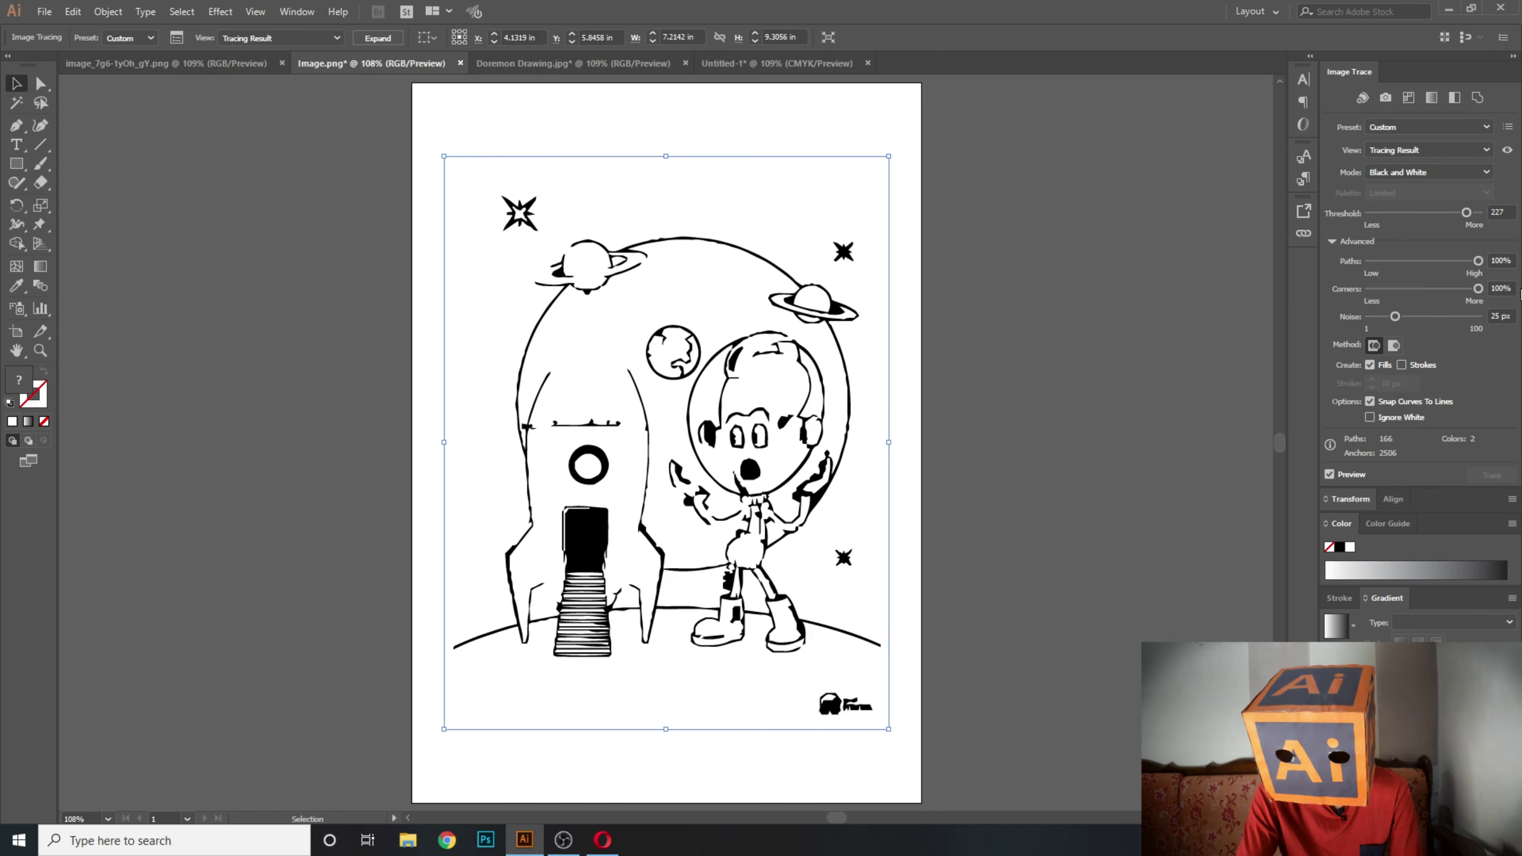
pyautogui.moveTo(1418, 283); pyautogui.dragTo(1356, 295)
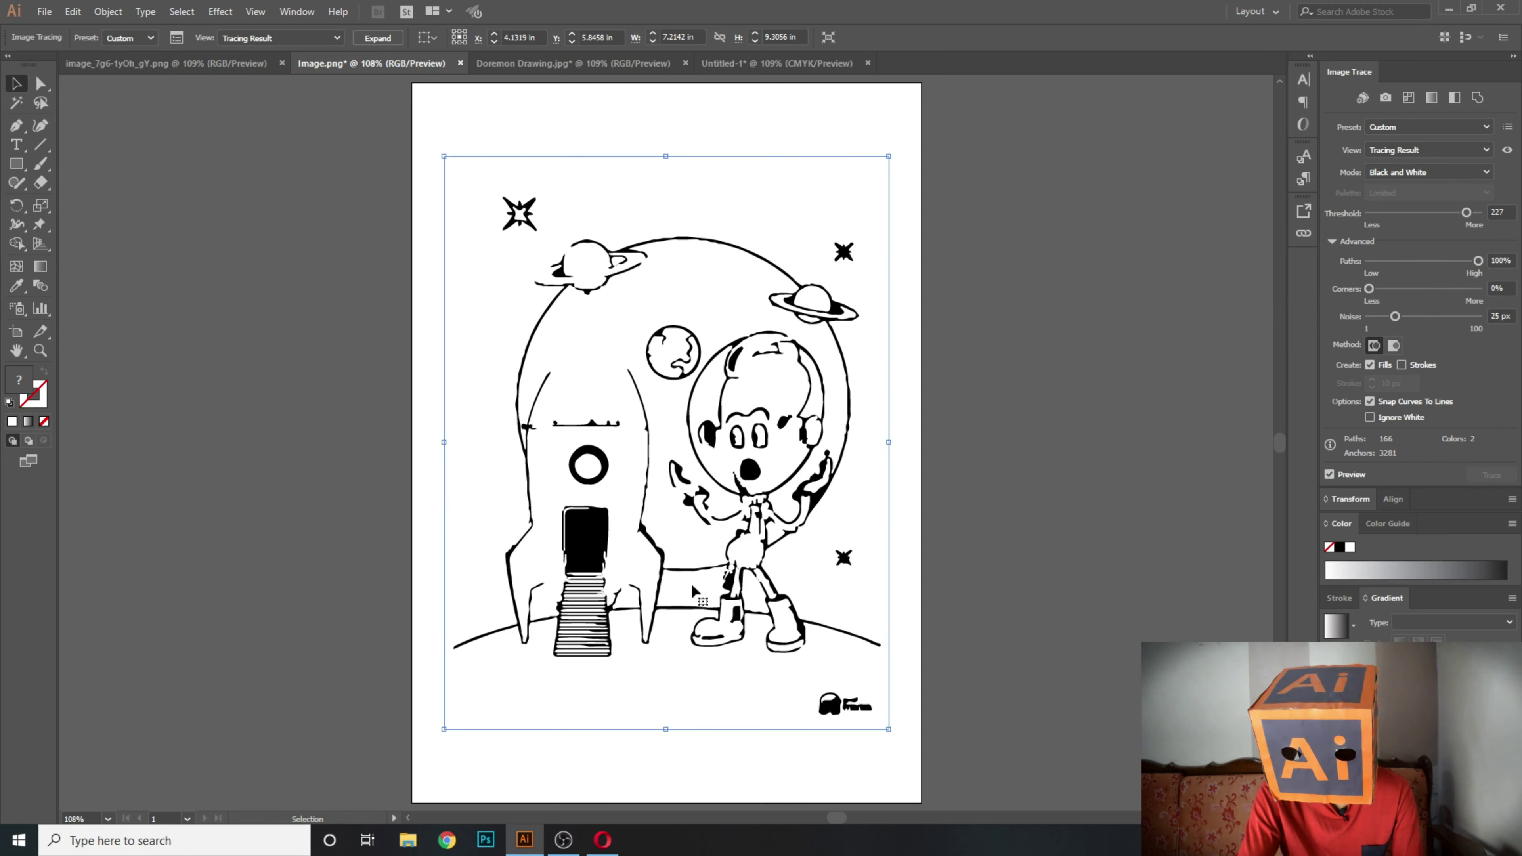
pyautogui.moveTo(1404, 288); pyautogui.dragTo(1478, 289)
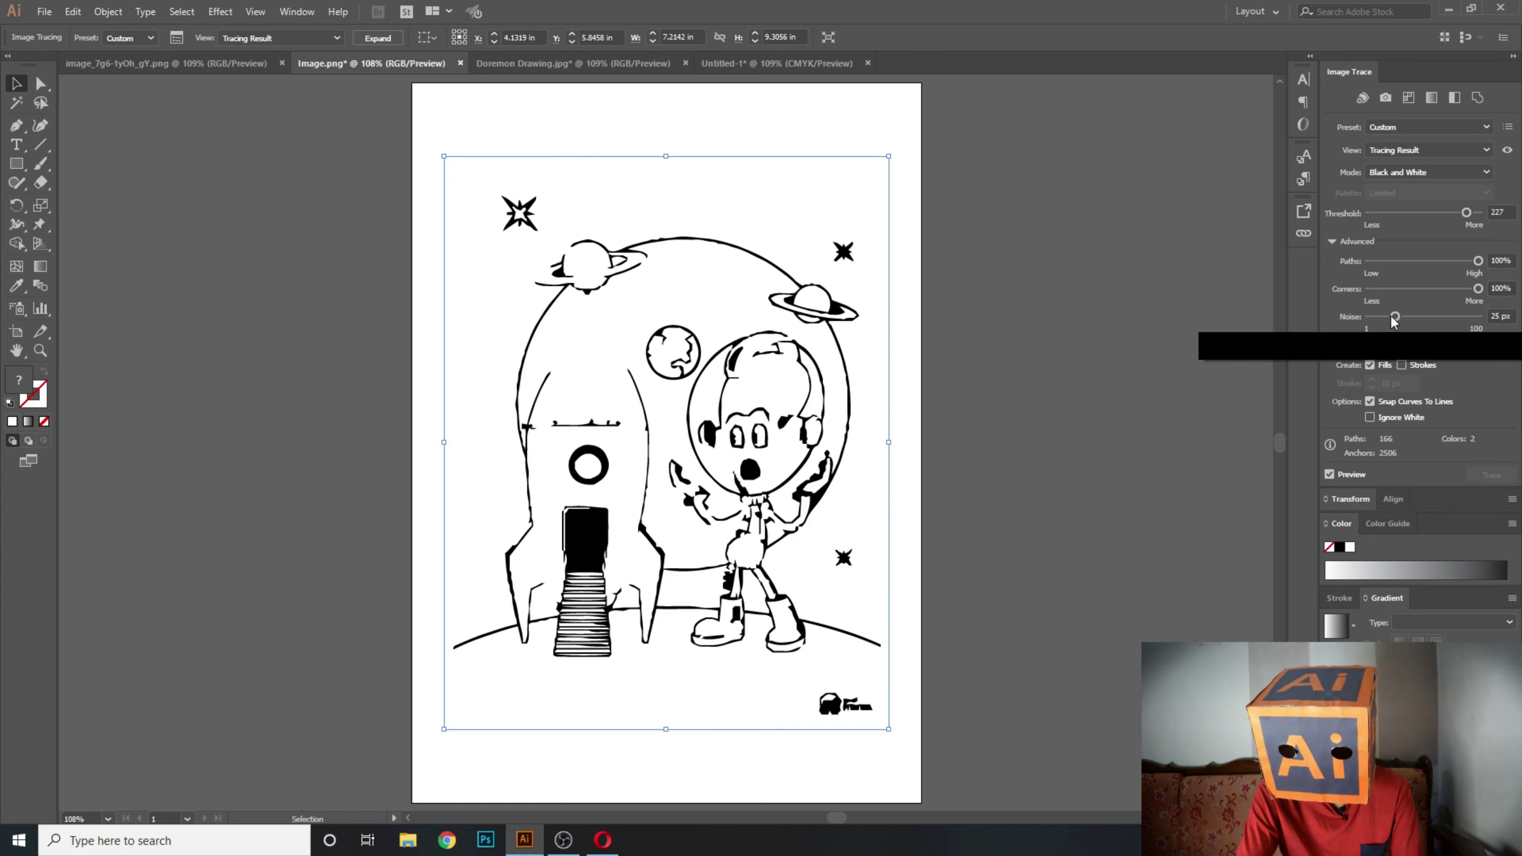
pyautogui.moveTo(1395, 320); pyautogui.dragTo(1349, 324)
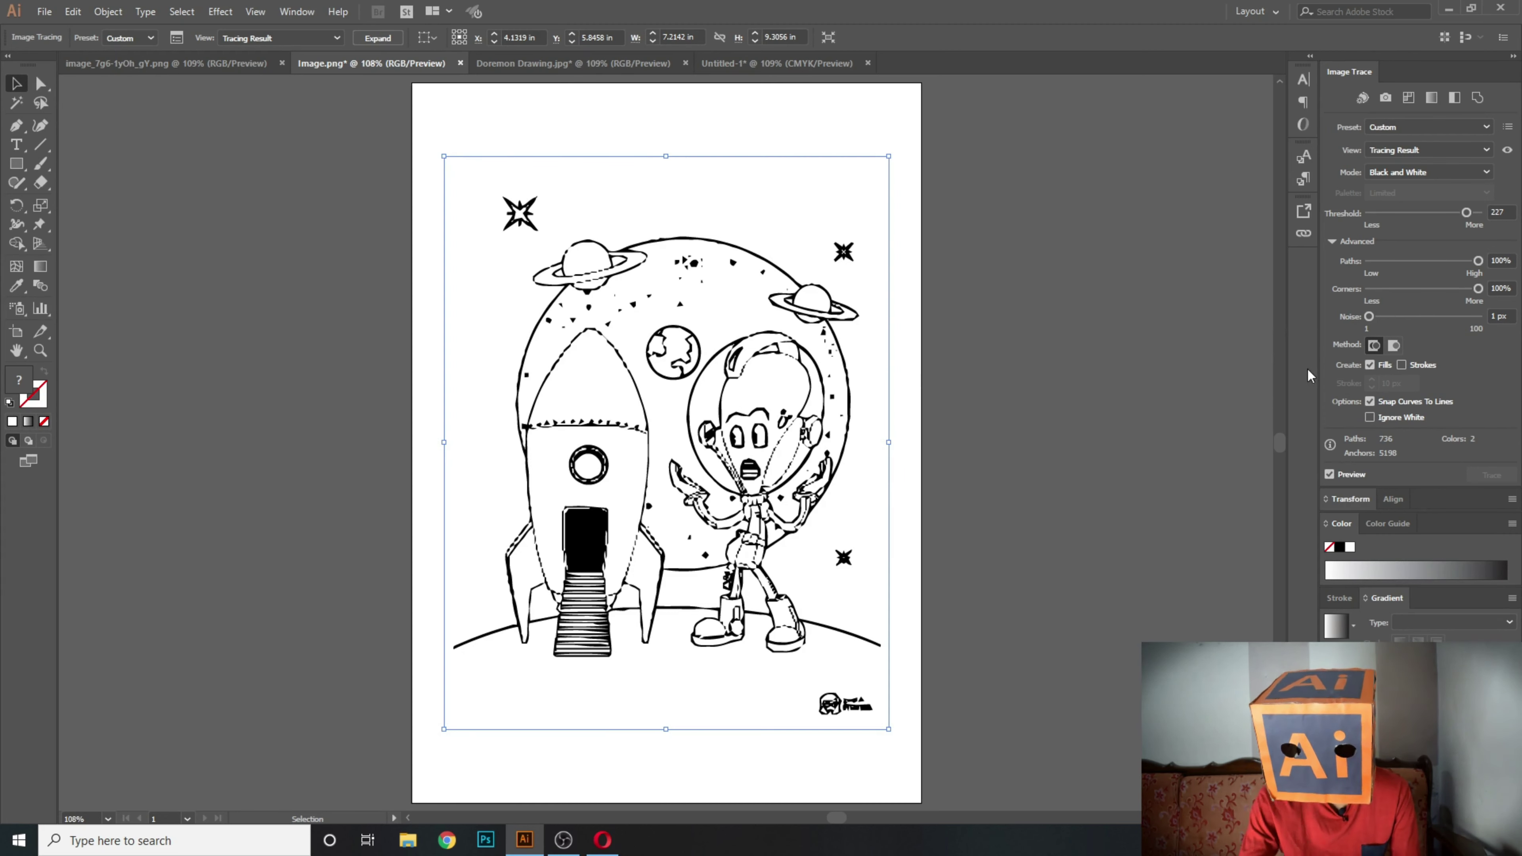
pyautogui.moveTo(1384, 314); pyautogui.dragTo(1479, 316)
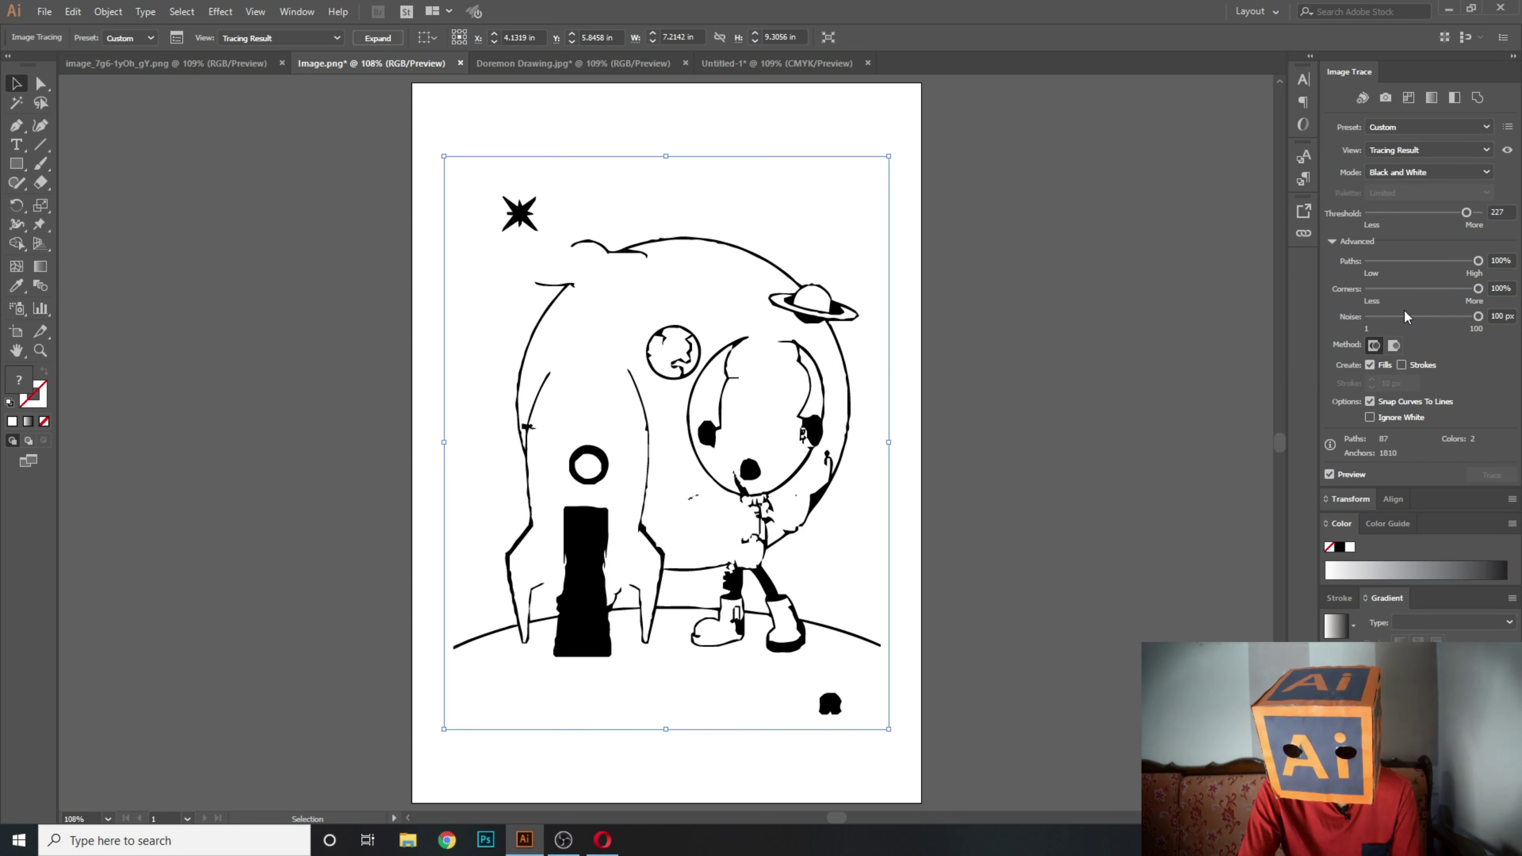
pyautogui.moveTo(1401, 314); pyautogui.dragTo(1348, 305)
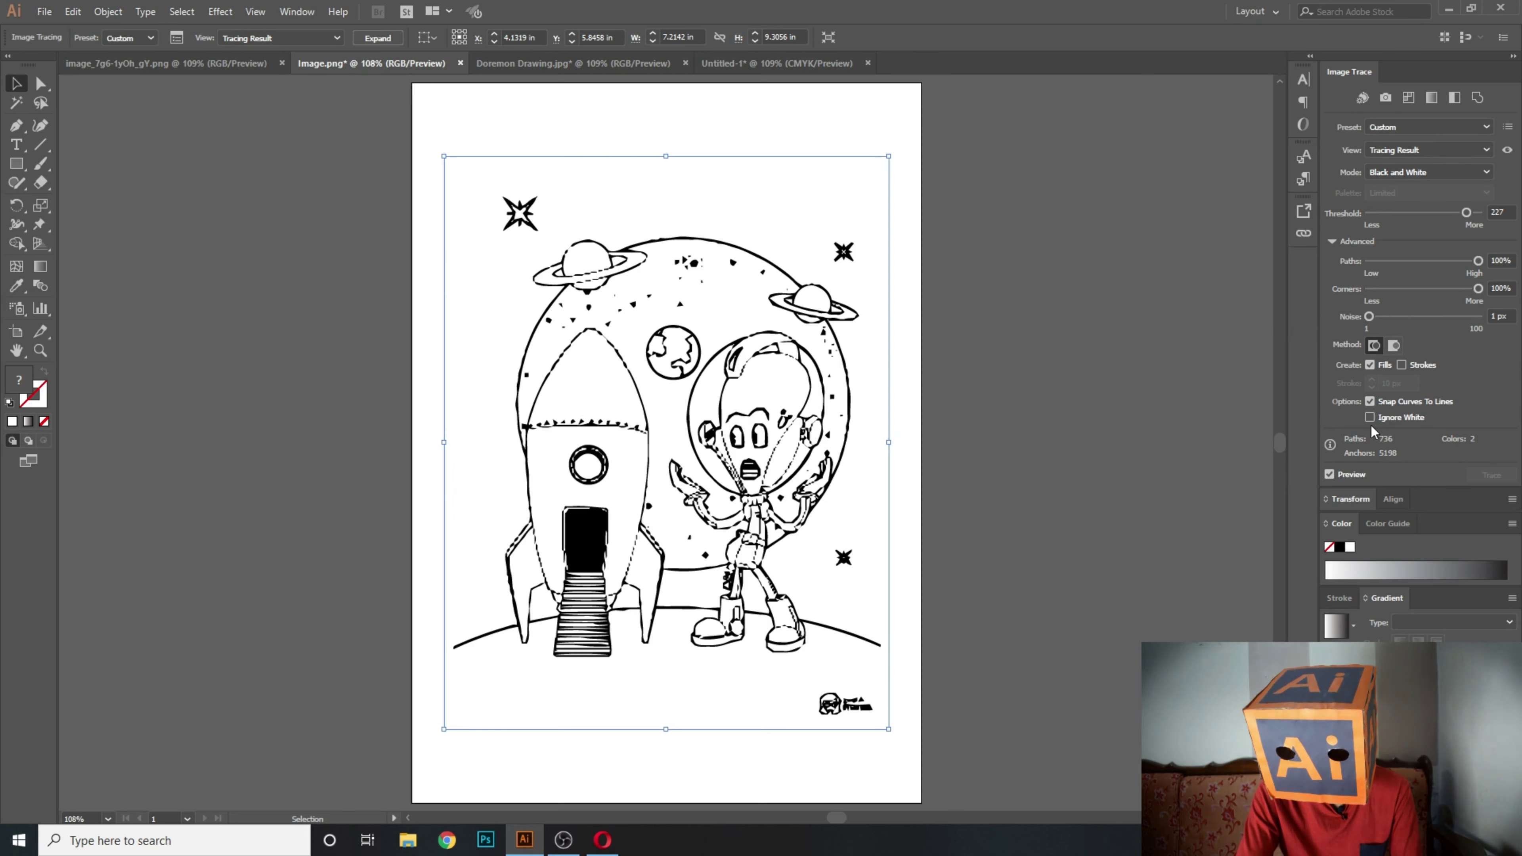
pyautogui.moveTo(731, 441)
pyautogui.mouseDown()
pyautogui.moveTo(1132, 460)
pyautogui.moveTo(1094, 428)
pyautogui.moveTo(1275, 459)
pyautogui.mouseUp()
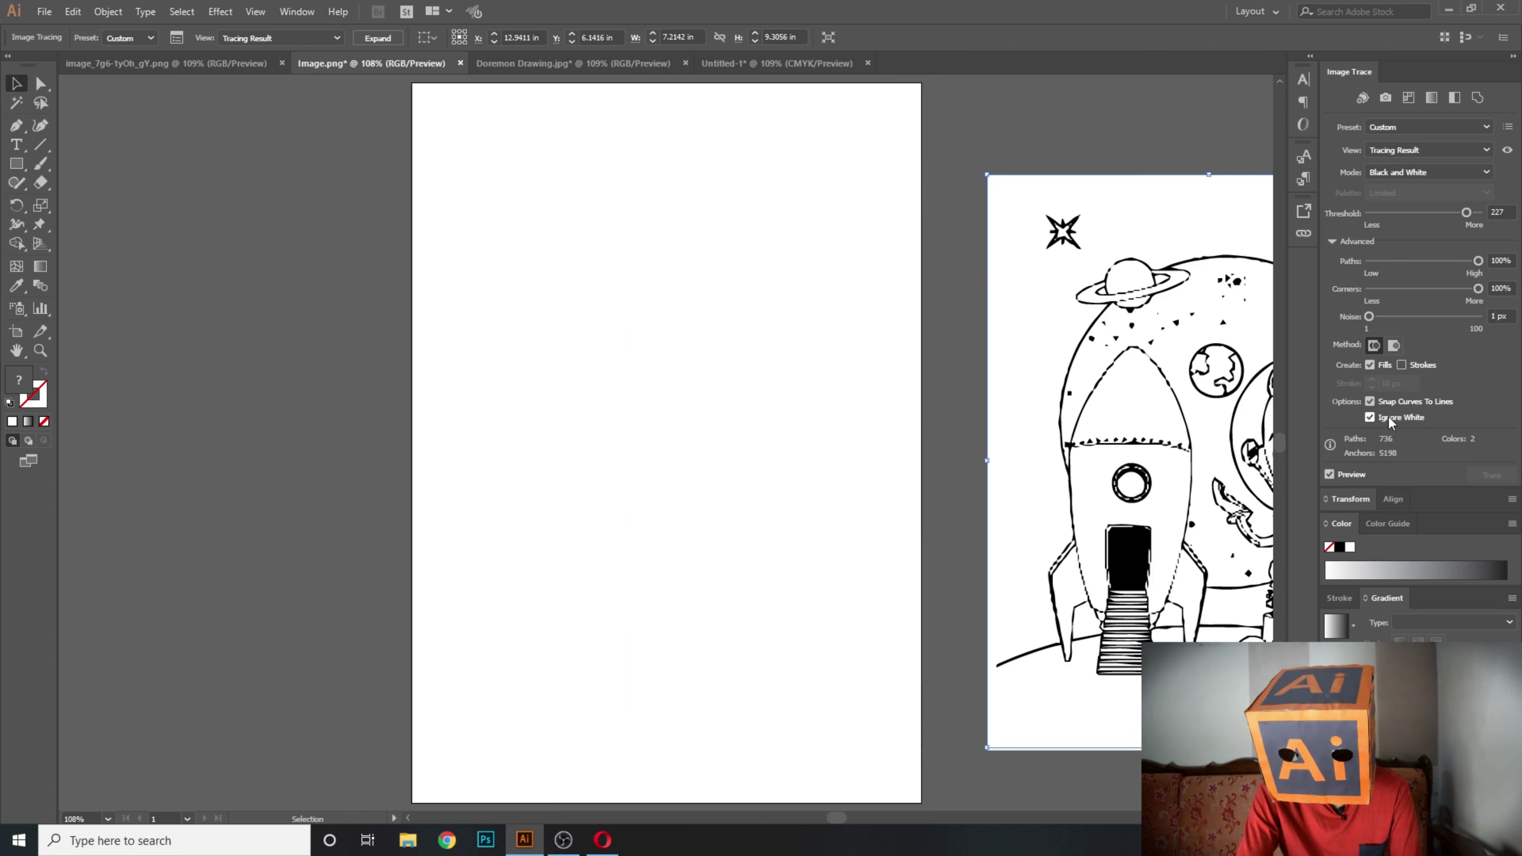
# Try Ignore White, undo it to keep the white background, and fit the artboard with Ctrl+0.
pyautogui.click(1388, 417)
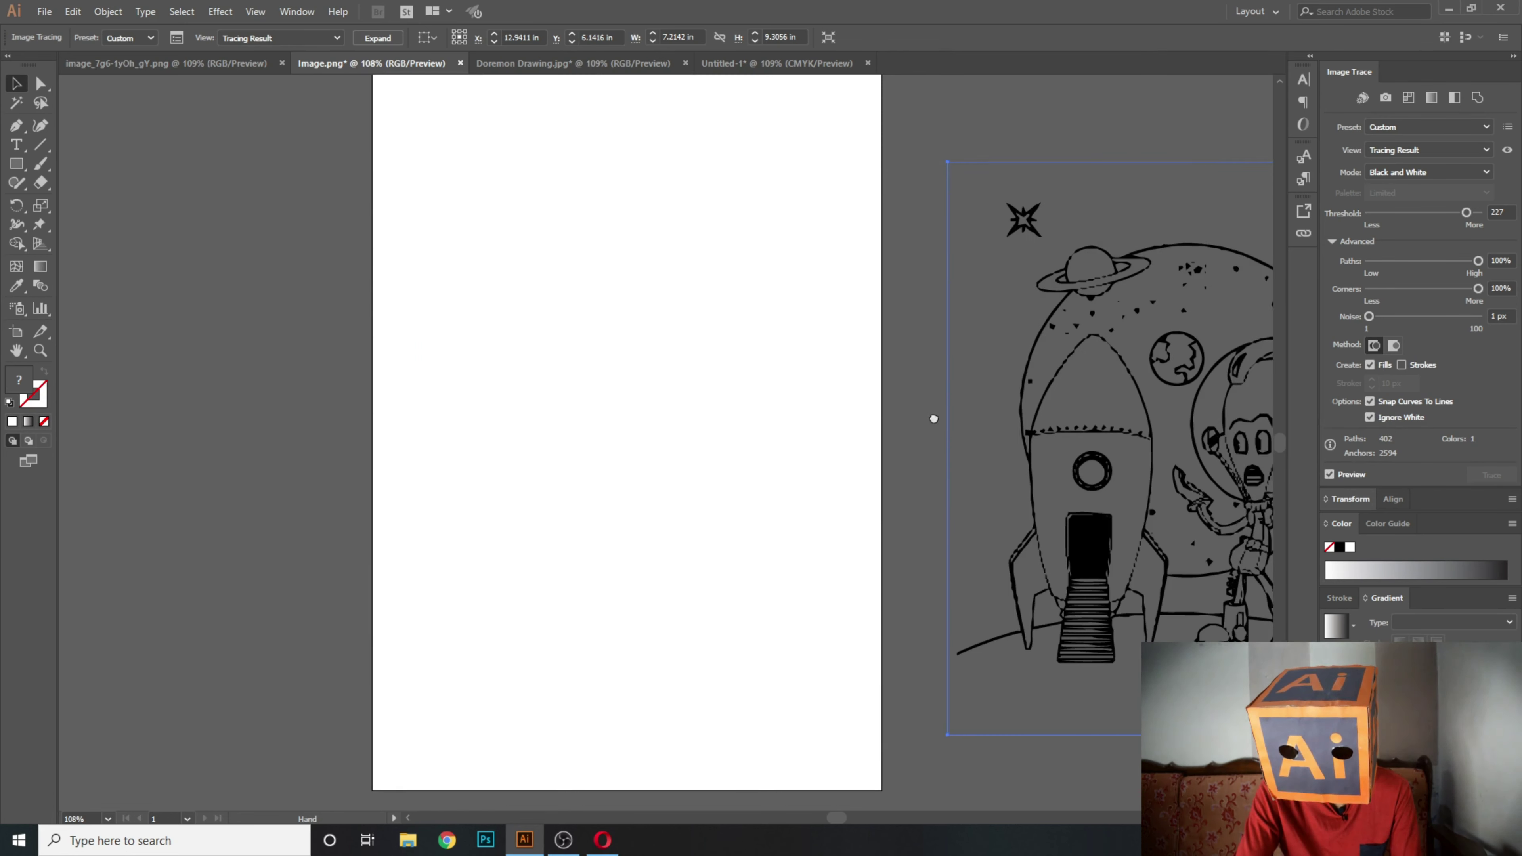
pyautogui.hscroll(3, 1019, 449)
pyautogui.scroll(-1, 1018, 449)
pyautogui.hotkey('ctrl', 'z')
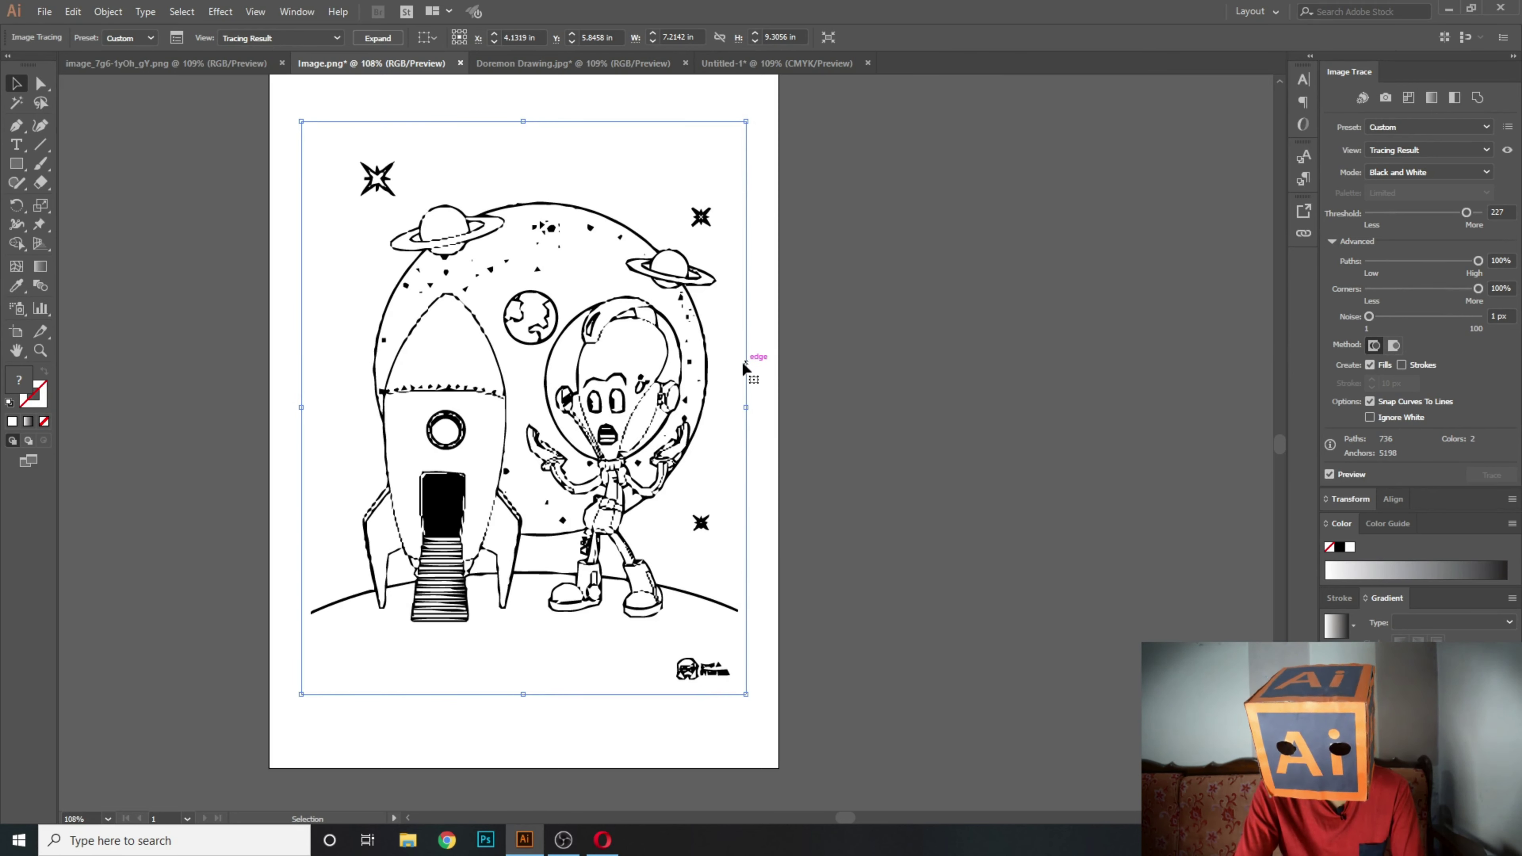
pyautogui.scroll(1, 991, 414)
pyautogui.hotkey('ctrl', '0')
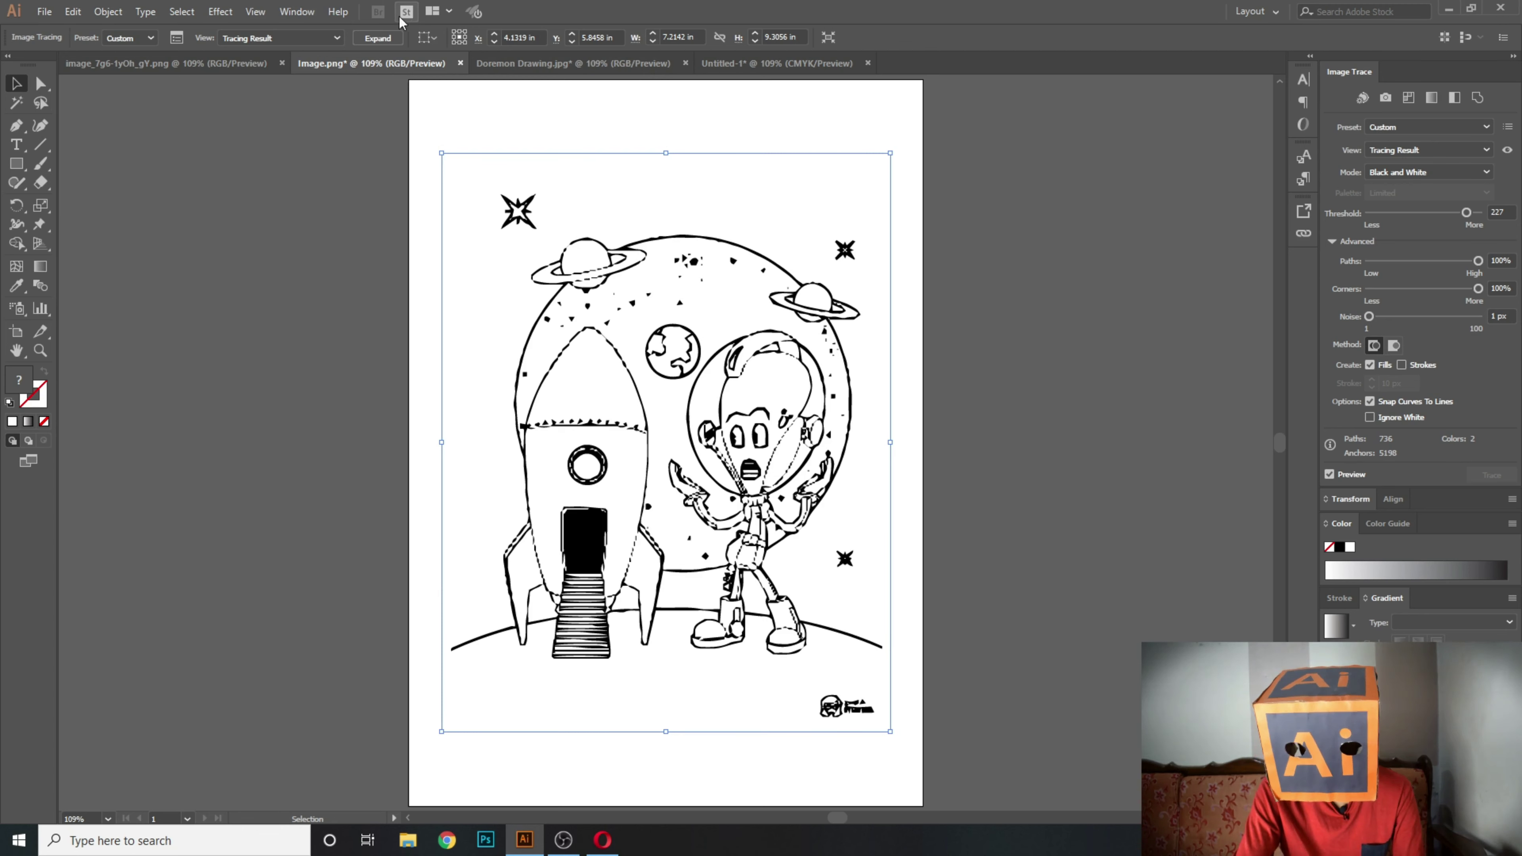
# Expand the trace and delete all white-filled shapes using the Magic Wand.
pyautogui.click(377, 38)
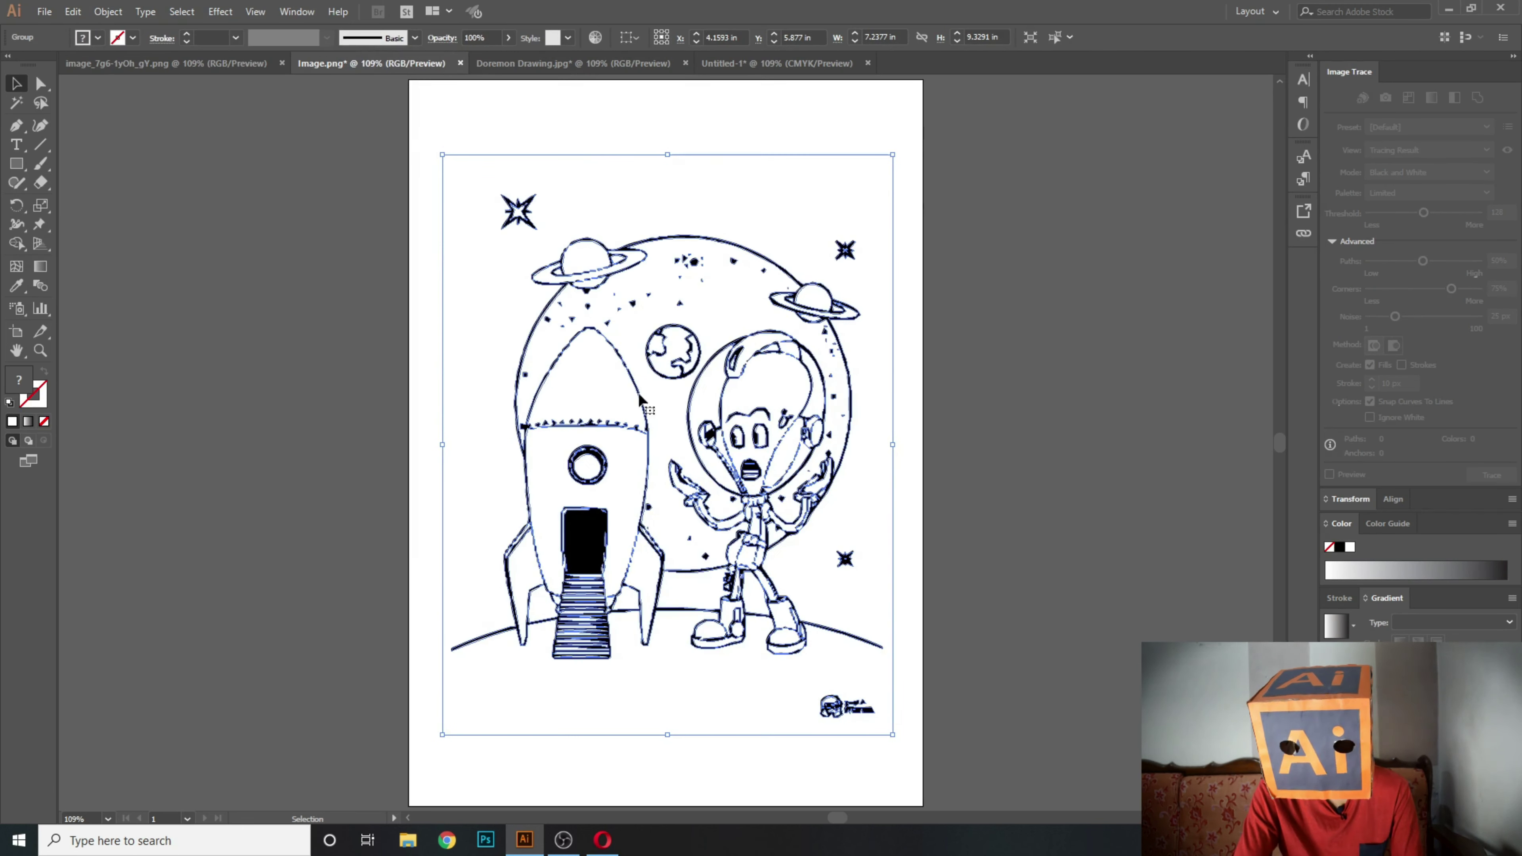
pyautogui.click(16, 105)
pyautogui.click(477, 273)
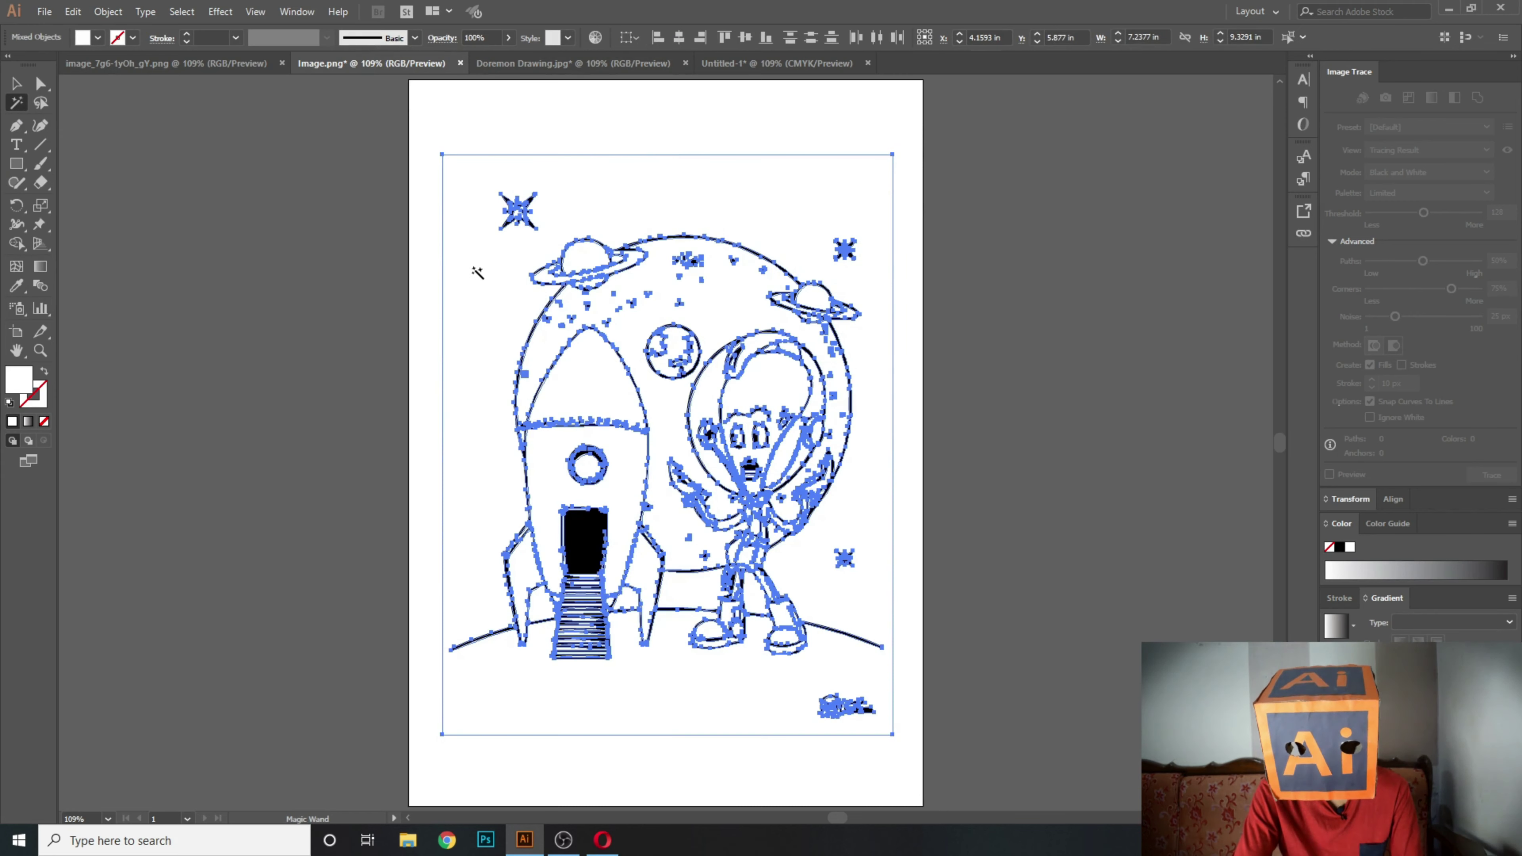
pyautogui.press('Delete')
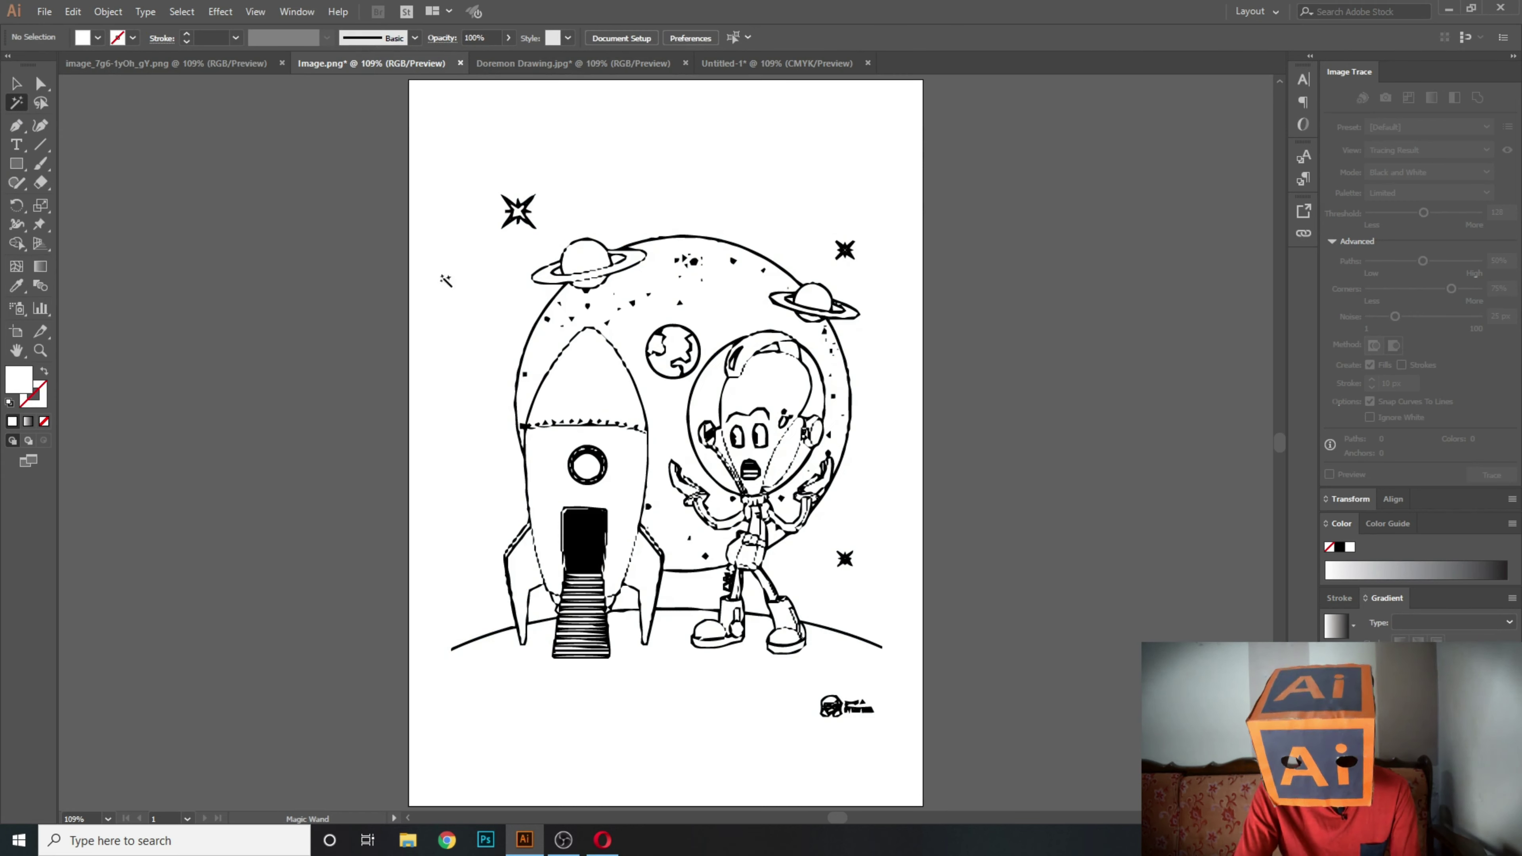
# Move the remaining black line art group to the right, off the artboard.
pyautogui.click(16, 84)
pyautogui.click(677, 336)
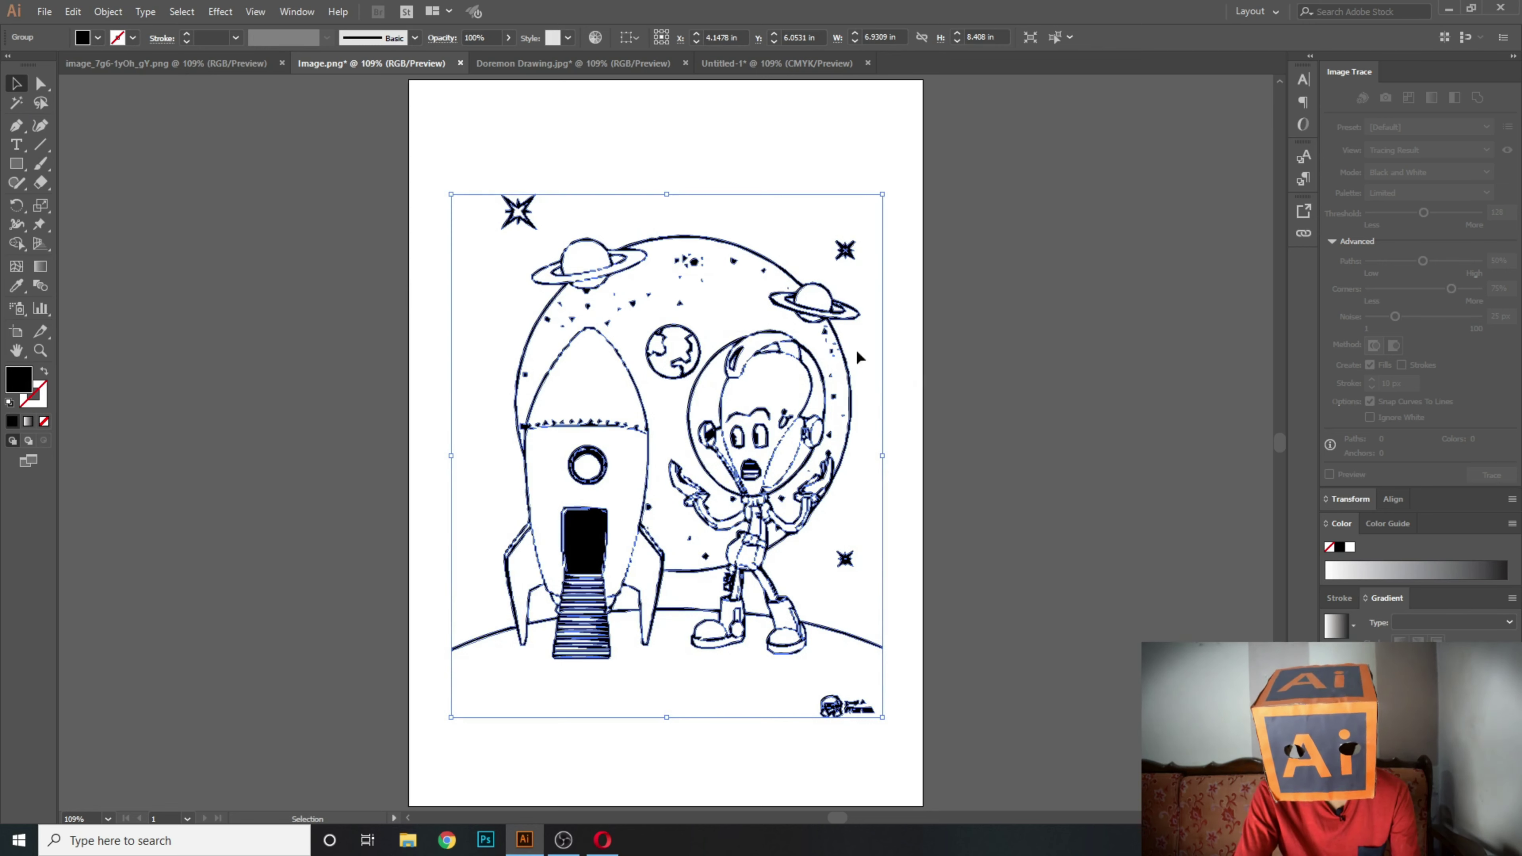
pyautogui.moveTo(756, 353)
pyautogui.mouseDown()
pyautogui.moveTo(1053, 354)
pyautogui.moveTo(1165, 340)
pyautogui.moveTo(1185, 316)
pyautogui.mouseUp()
pyautogui.moveTo(792, 304); pyautogui.dragTo(452, 298)
# Check the line art's anchor points, then drag the small lower-right signature mark away and zoom in.
pyautogui.moveTo(893, 345); pyautogui.dragTo(933, 345)
pyautogui.click(1009, 327)
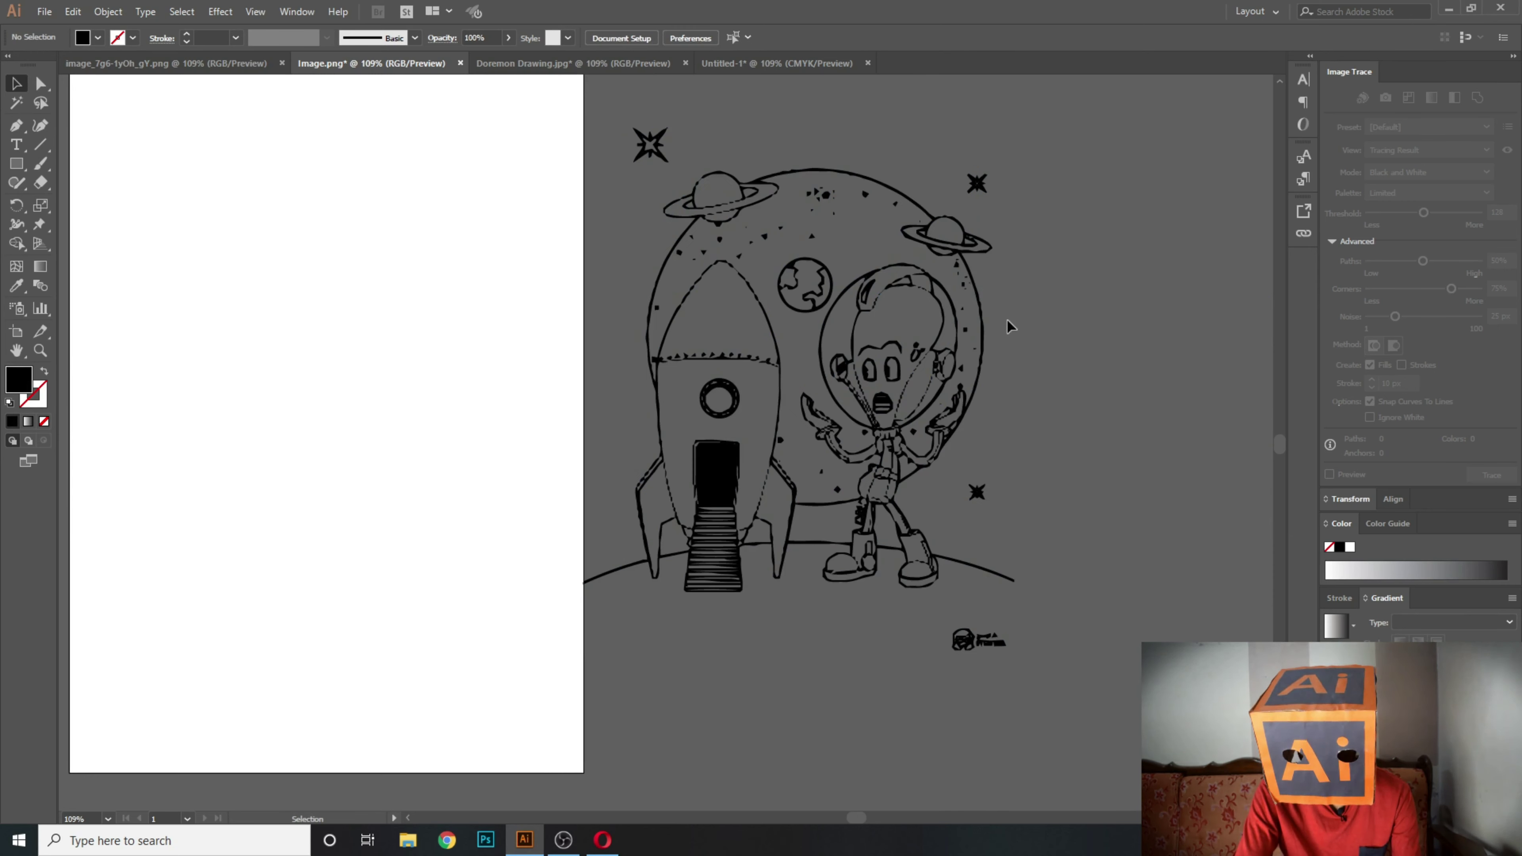
pyautogui.click(689, 486)
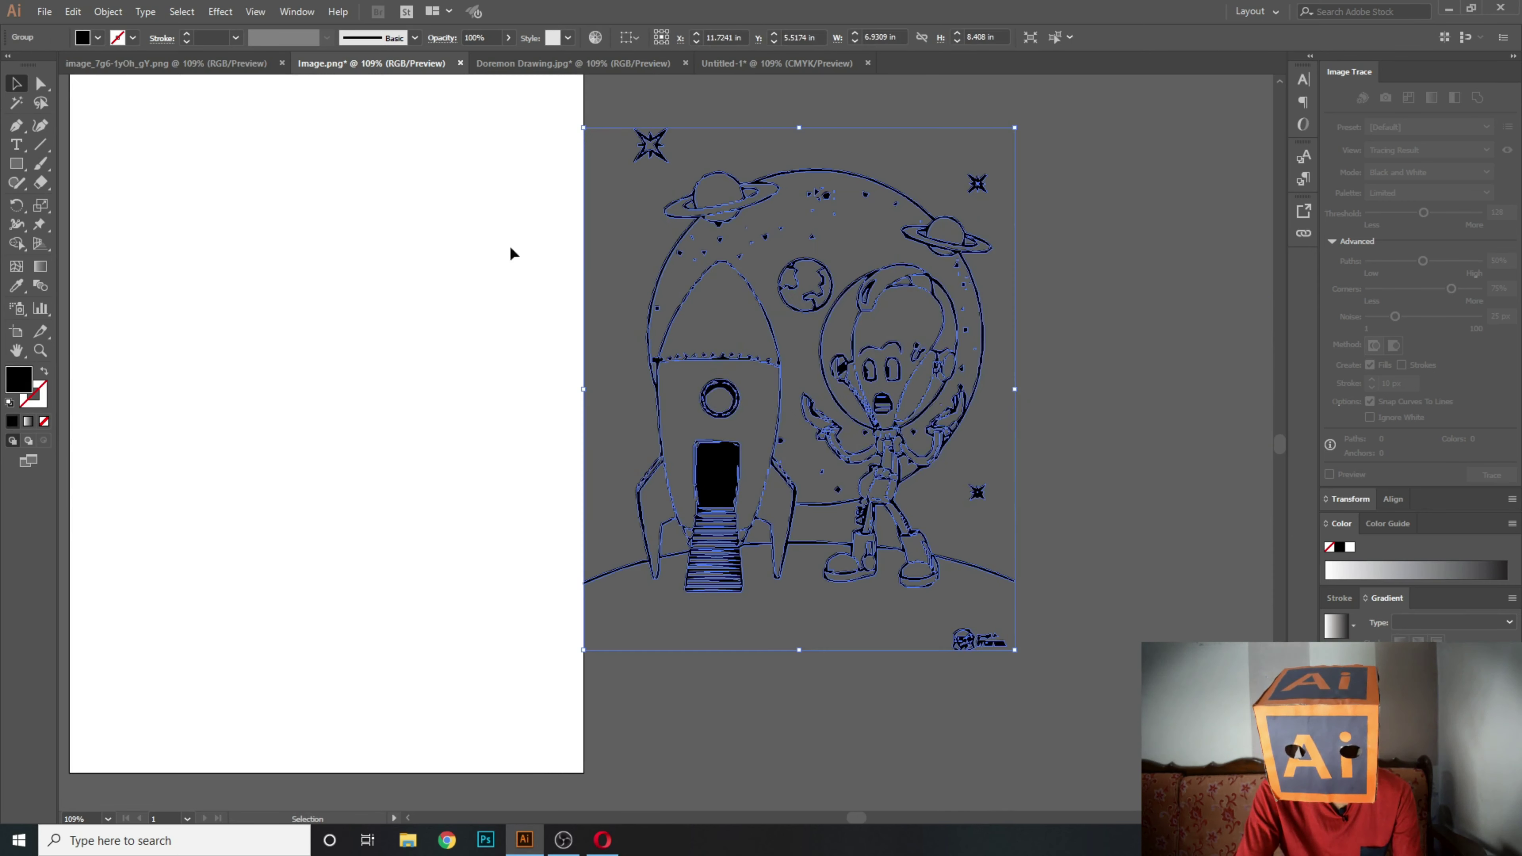
pyautogui.click(1105, 355)
pyautogui.click(712, 482)
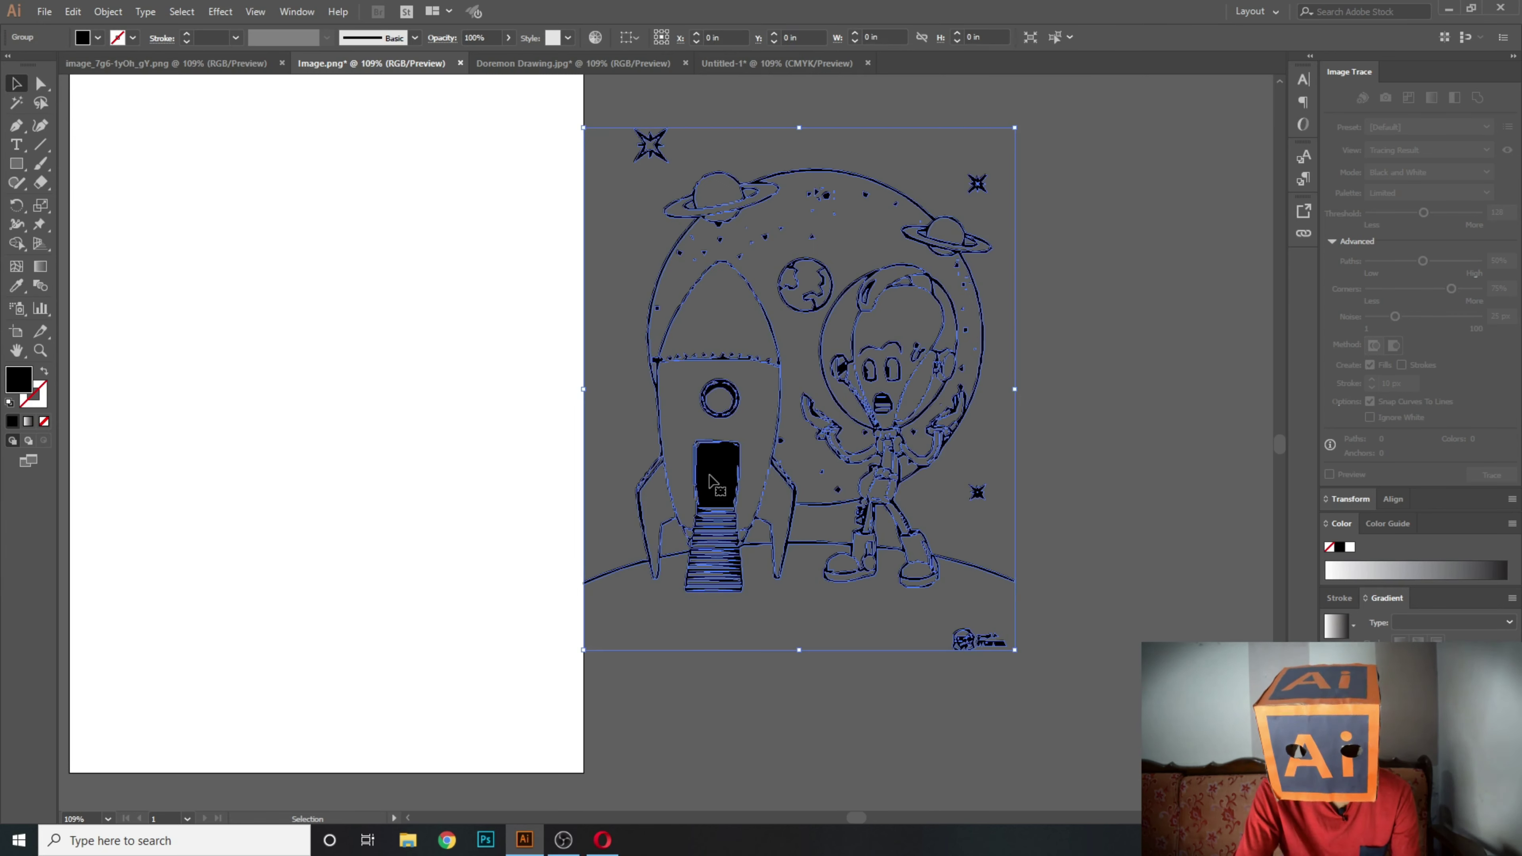
pyautogui.press('a')
pyautogui.hotkey('ctrl', 'shift', 'g')
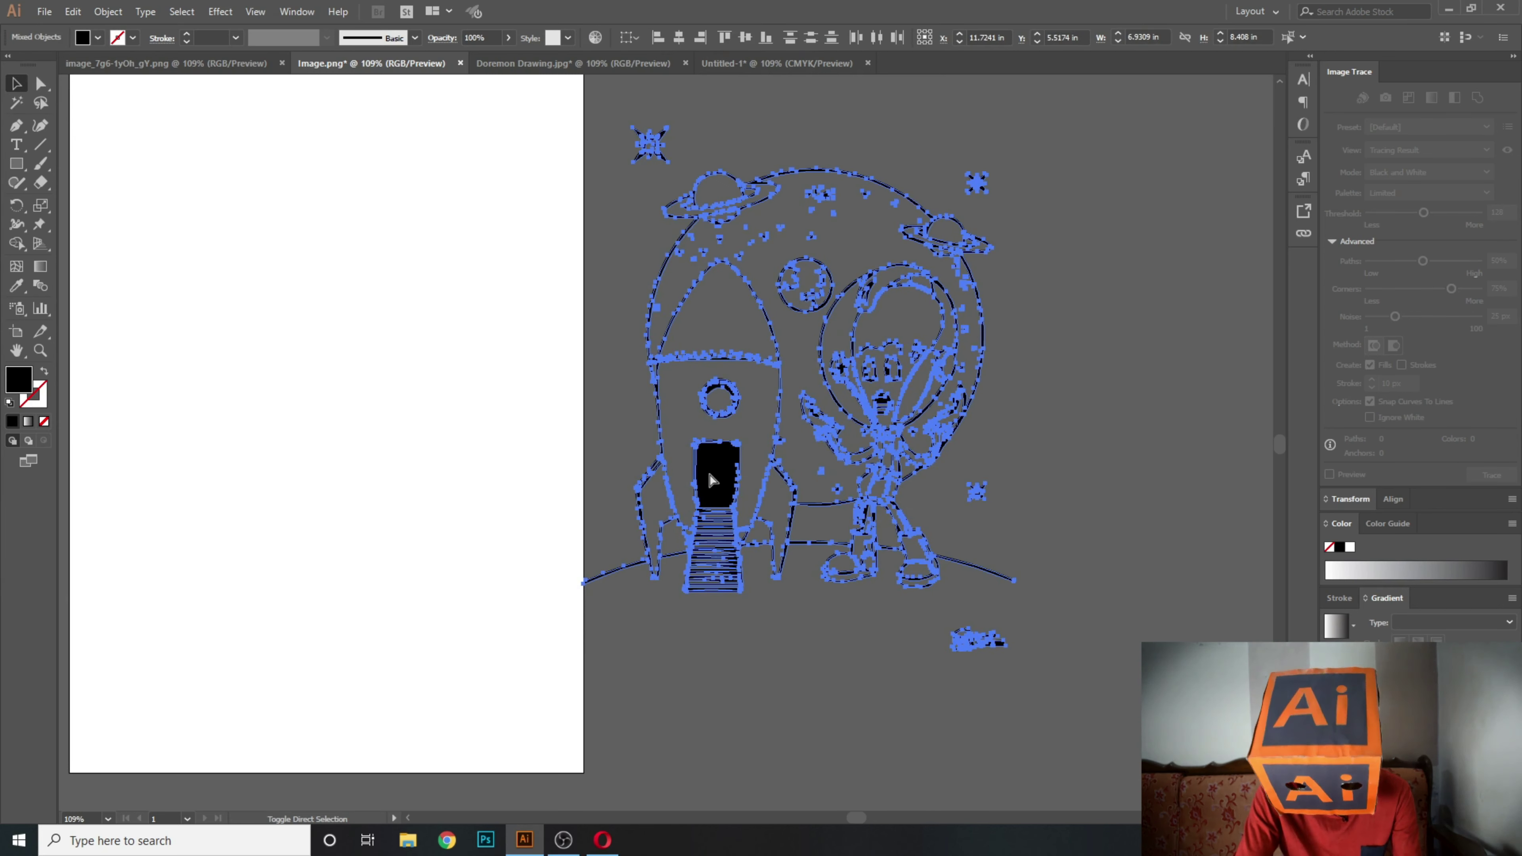
pyautogui.press('v')
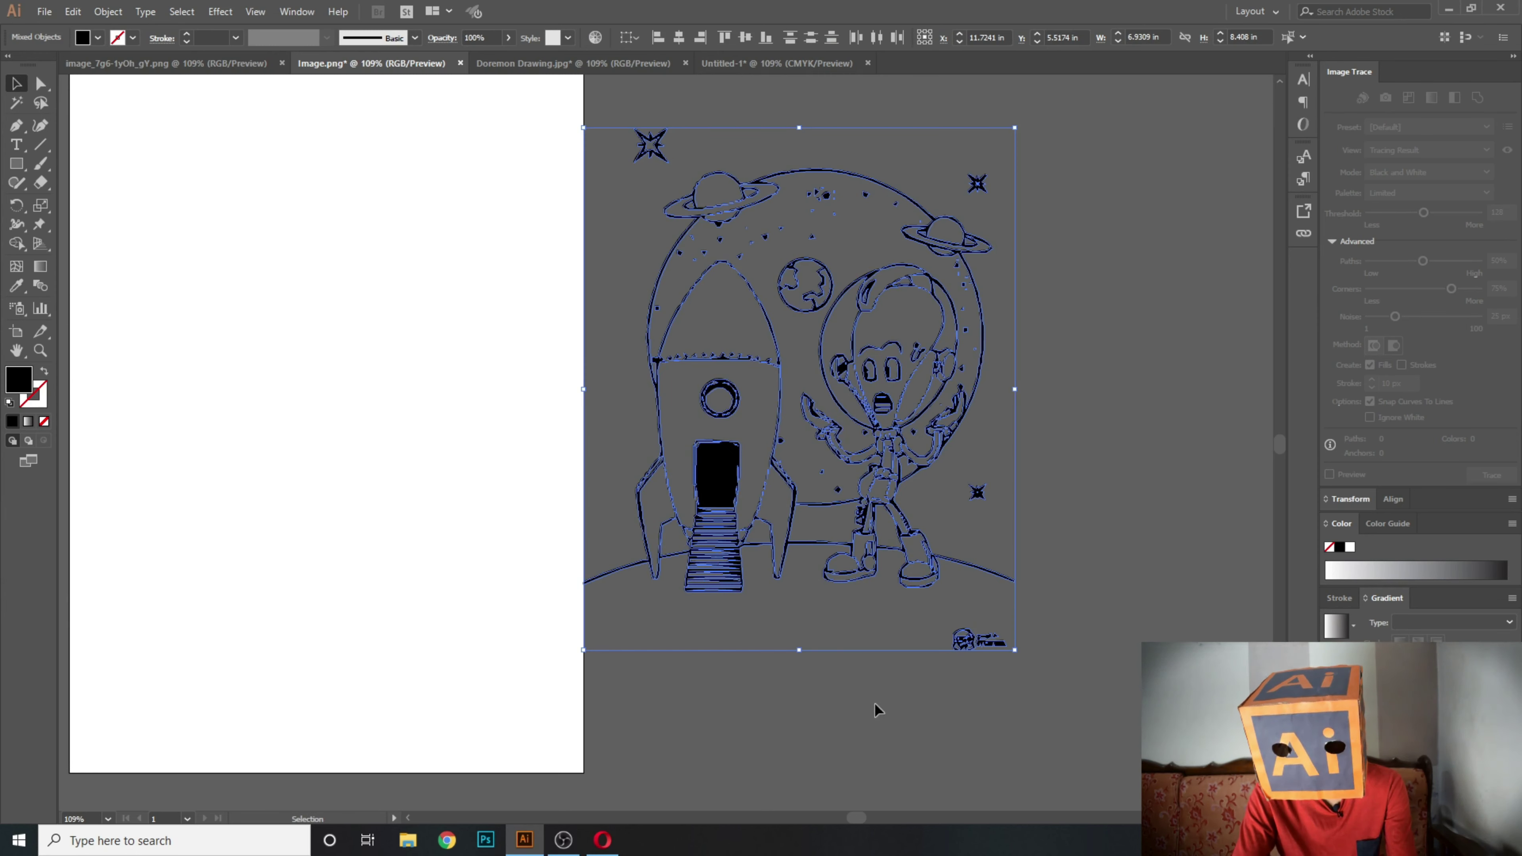
pyautogui.click(1123, 759)
pyautogui.moveTo(973, 638)
pyautogui.mouseDown()
pyautogui.moveTo(820, 497)
pyautogui.moveTo(863, 494)
pyautogui.moveTo(820, 474)
pyautogui.moveTo(1001, 388)
pyautogui.moveTo(575, 604)
pyautogui.moveTo(540, 664)
pyautogui.moveTo(519, 654)
pyautogui.mouseUp()
pyautogui.hotkey('ctrl', '+')
pyautogui.hotkey('ctrl', '+')
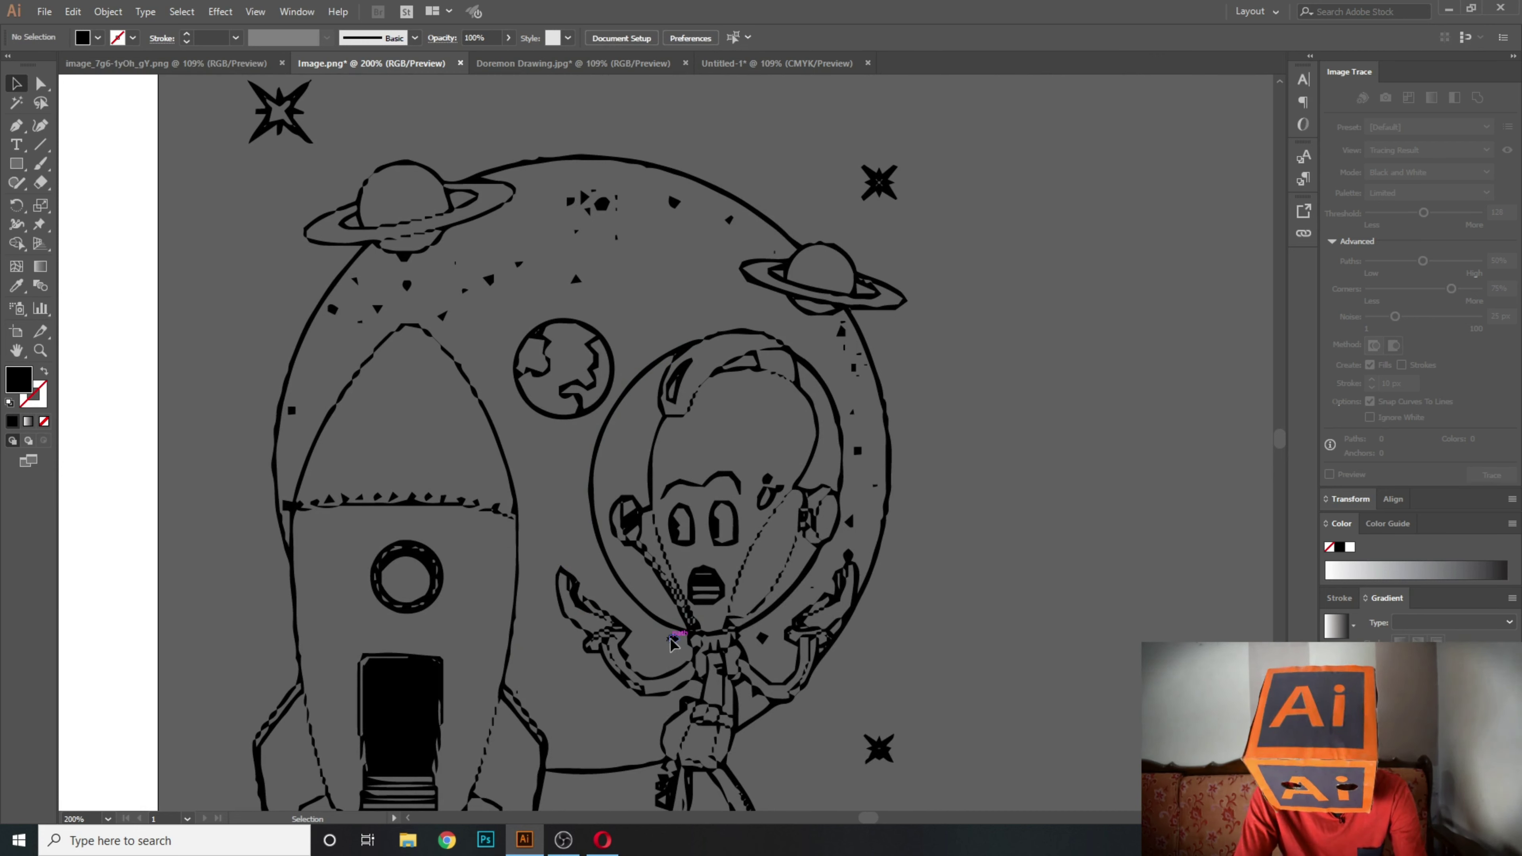
# Delete the sky's triangle mark and specks near the right planet, restoring the accidentally deleted arc and planet.
pyautogui.click(851, 523)
pyautogui.click(906, 463)
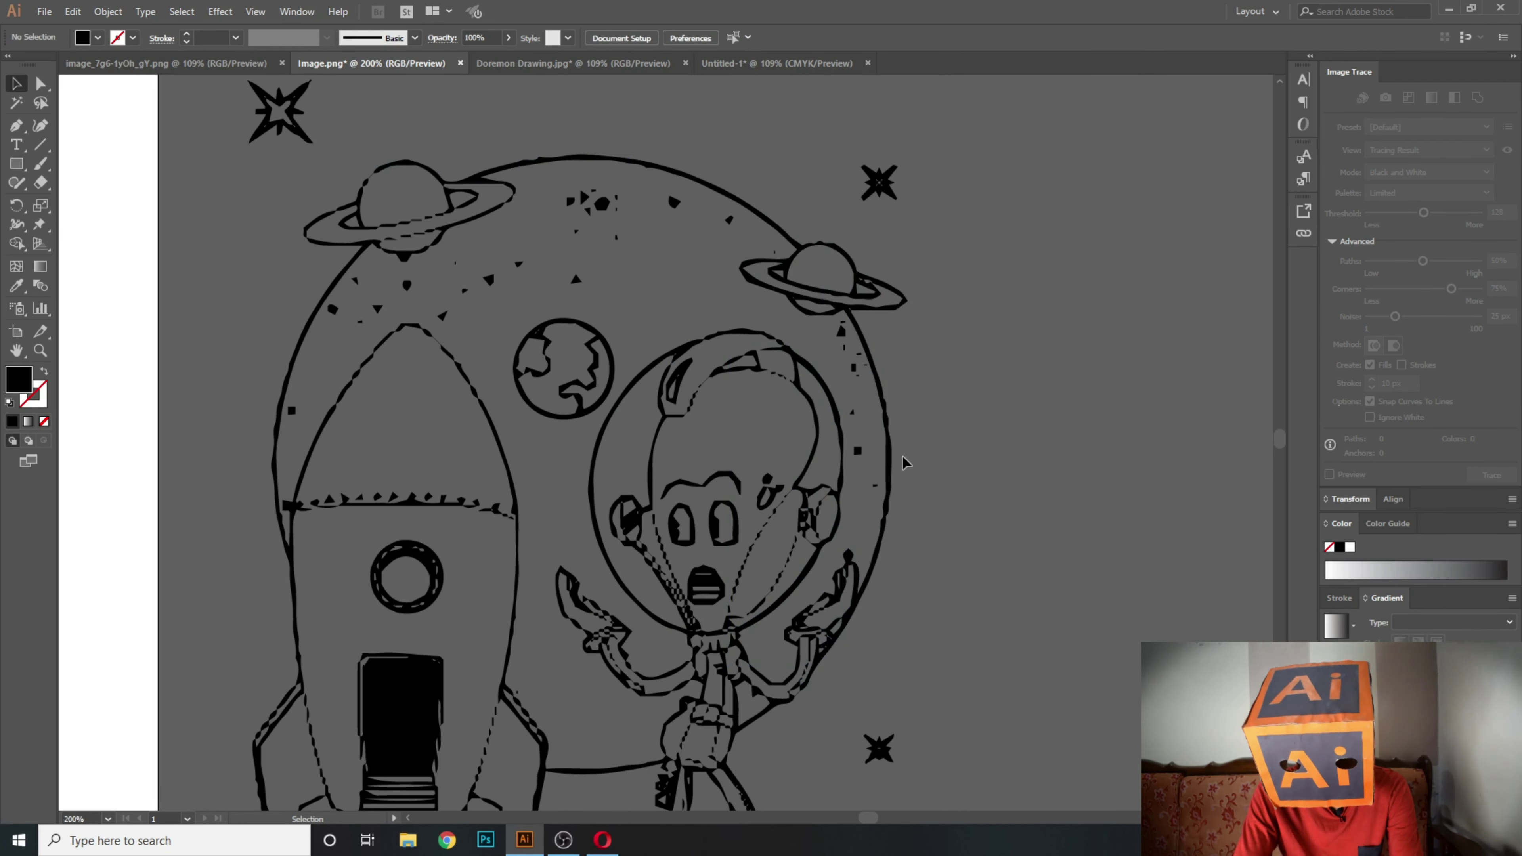
pyautogui.moveTo(878, 496)
pyautogui.mouseDown()
pyautogui.moveTo(852, 413)
pyautogui.moveTo(856, 372)
pyautogui.moveTo(867, 367)
pyautogui.moveTo(862, 384)
pyautogui.moveTo(877, 361)
pyautogui.moveTo(844, 327)
pyautogui.mouseUp()
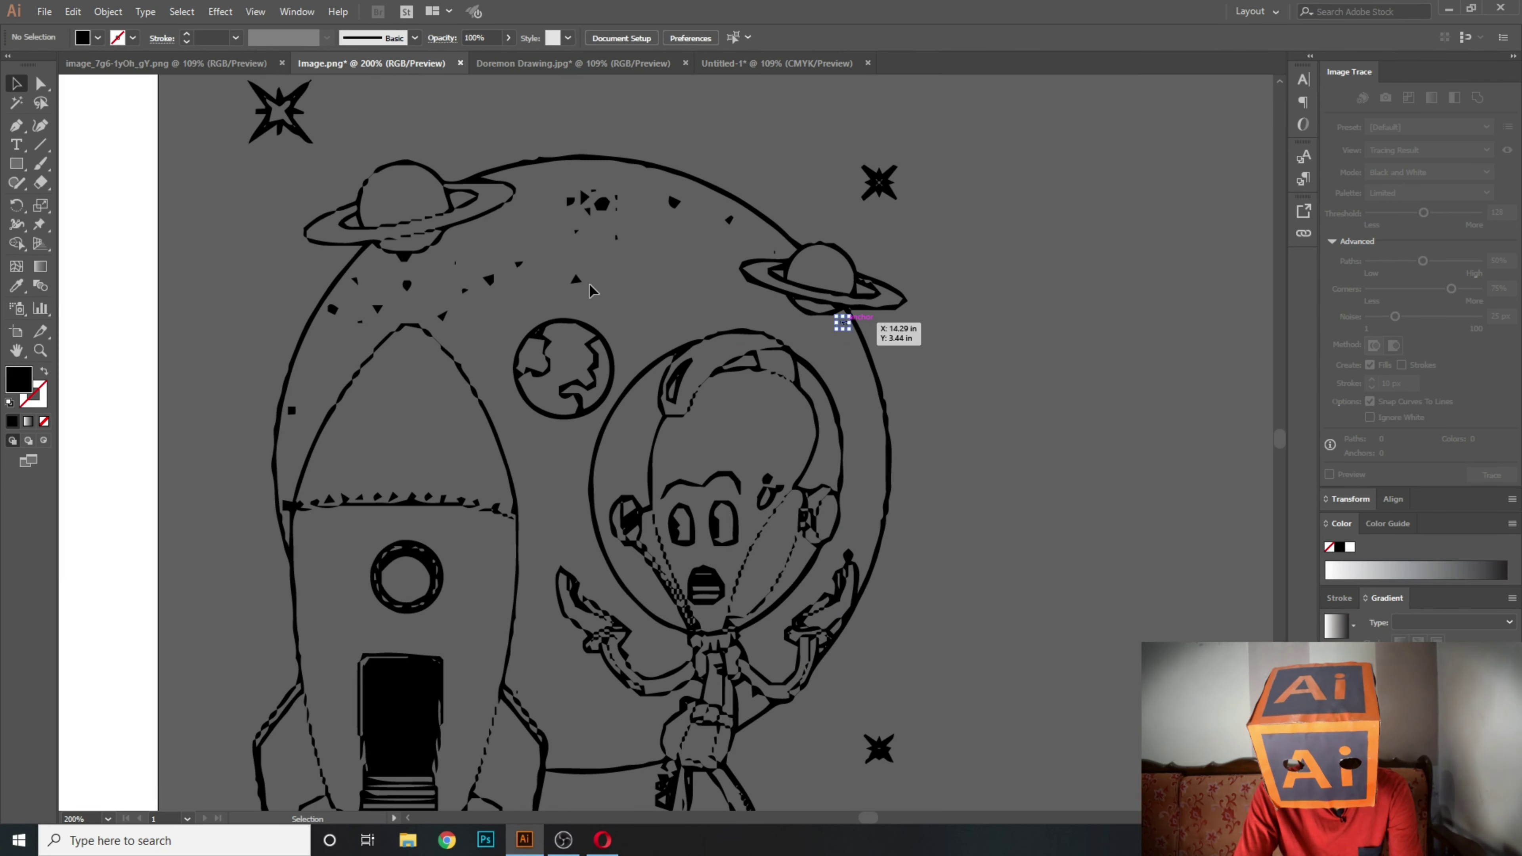
pyautogui.moveTo(535, 257); pyautogui.dragTo(535, 256)
pyautogui.press('Delete')
pyautogui.moveTo(664, 252); pyautogui.dragTo(728, 256)
pyautogui.press('Delete')
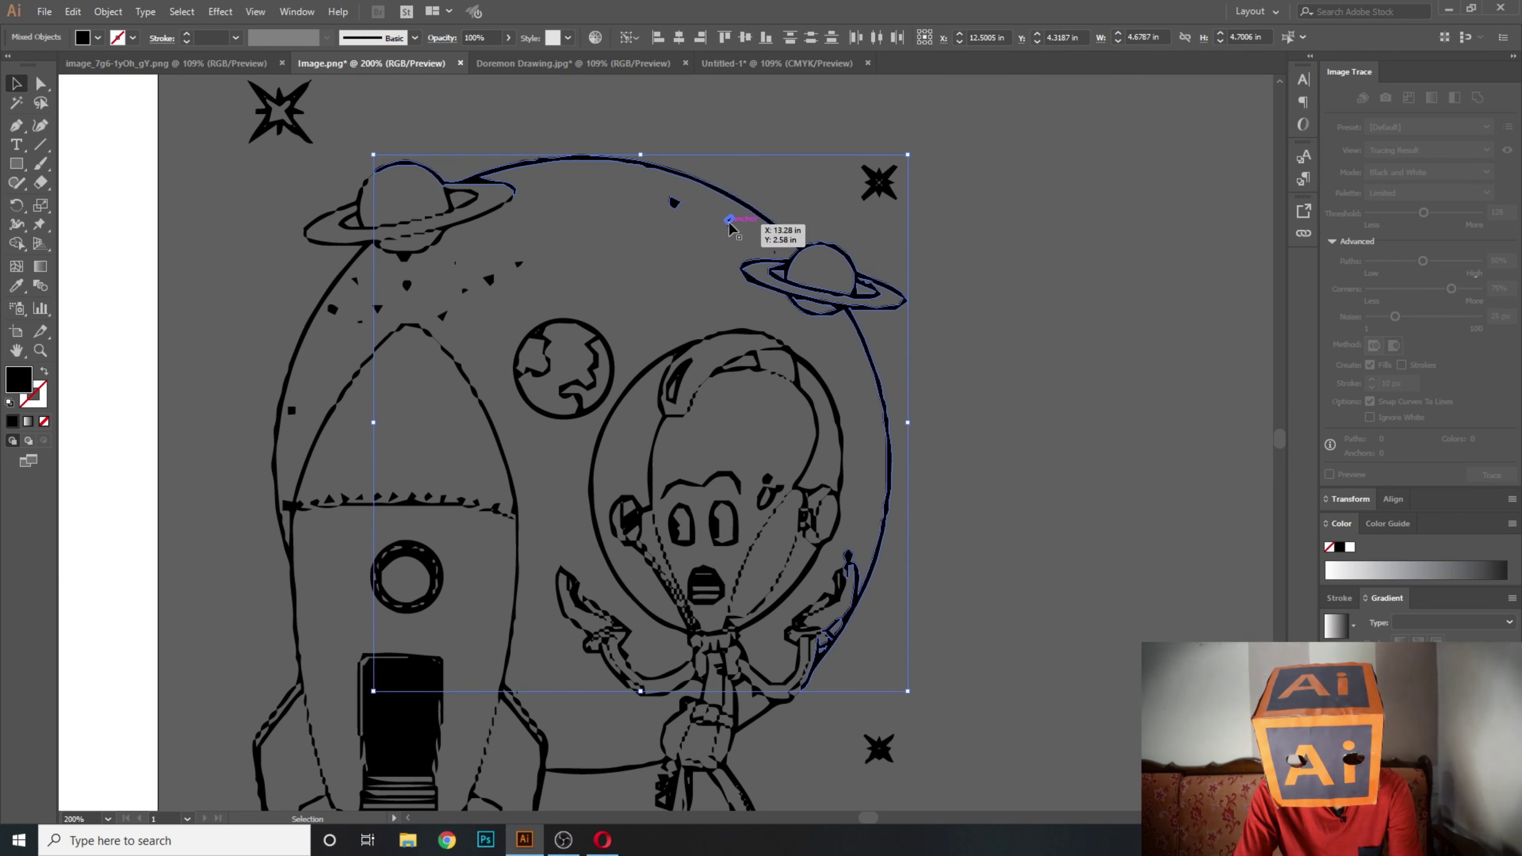
pyautogui.press('Delete')
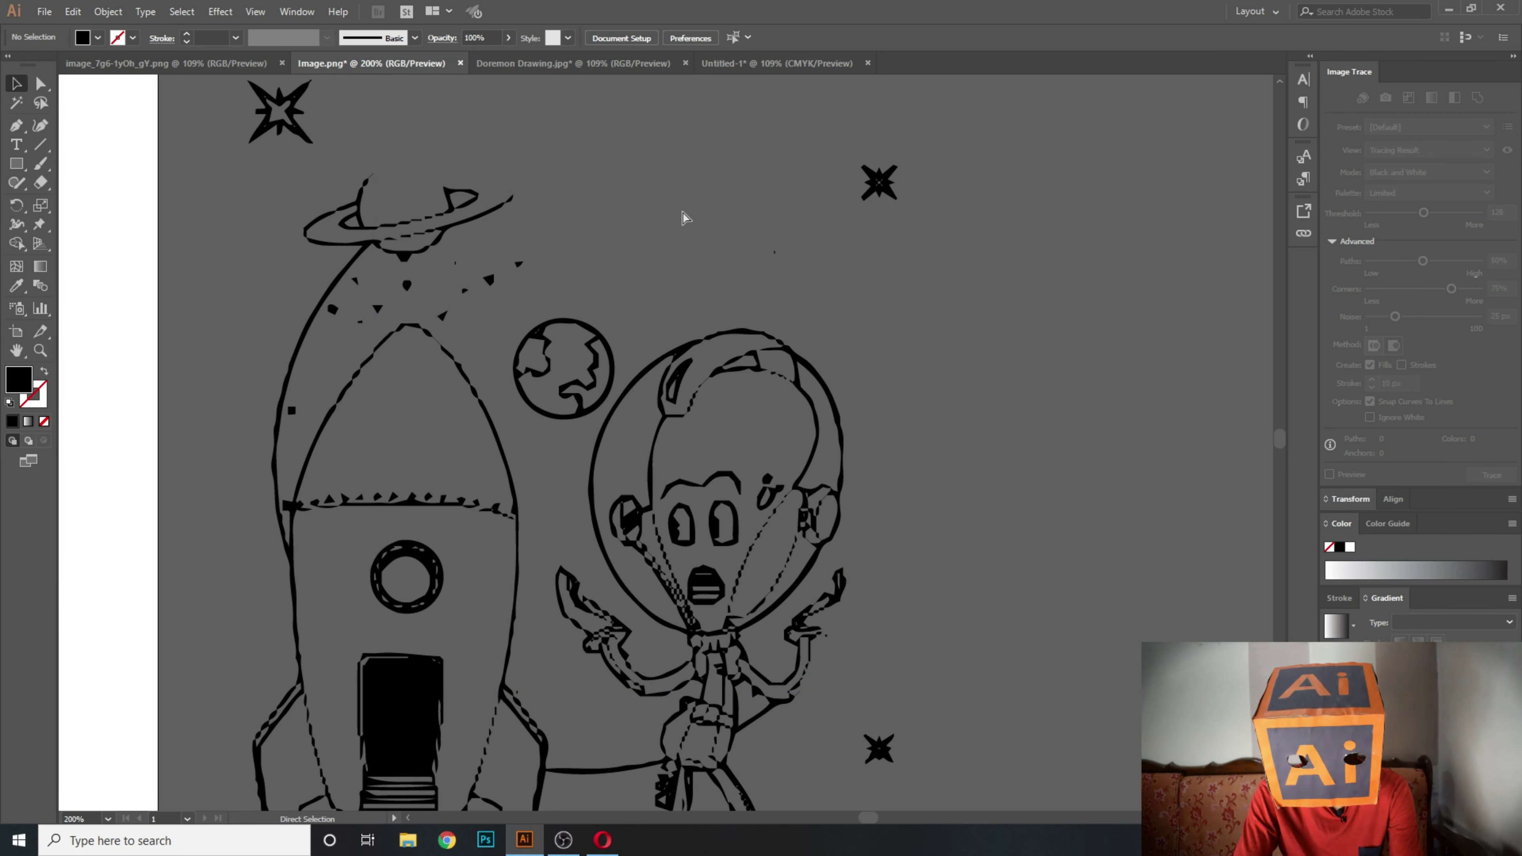
pyautogui.hotkey('ctrl', 'z')
pyautogui.click(685, 216)
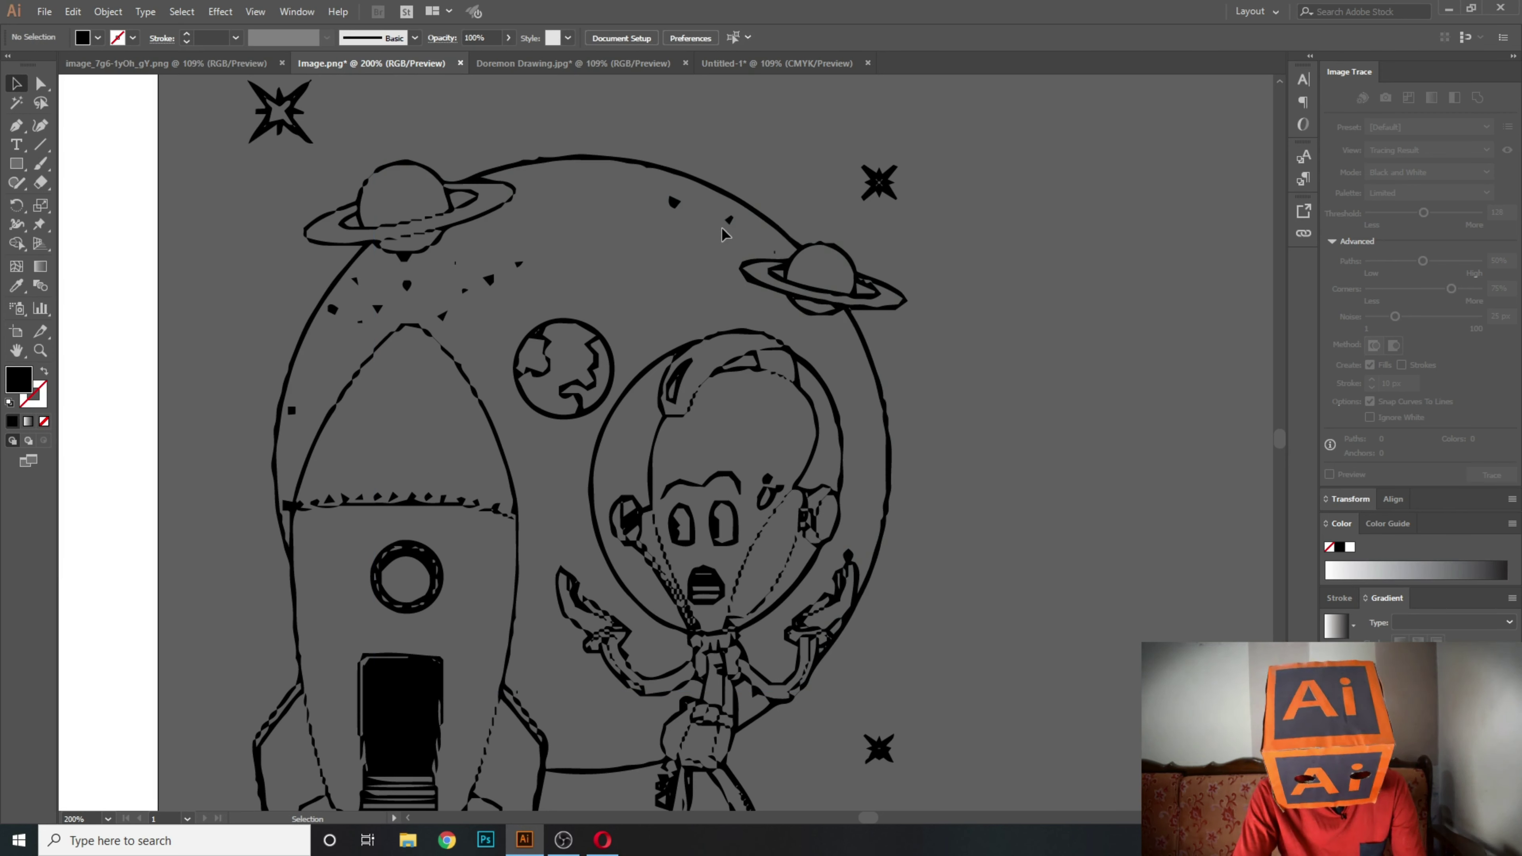
# Delete the remaining stray specks inside the big circle and below the top planet.
pyautogui.click(674, 203)
pyautogui.press('Delete')
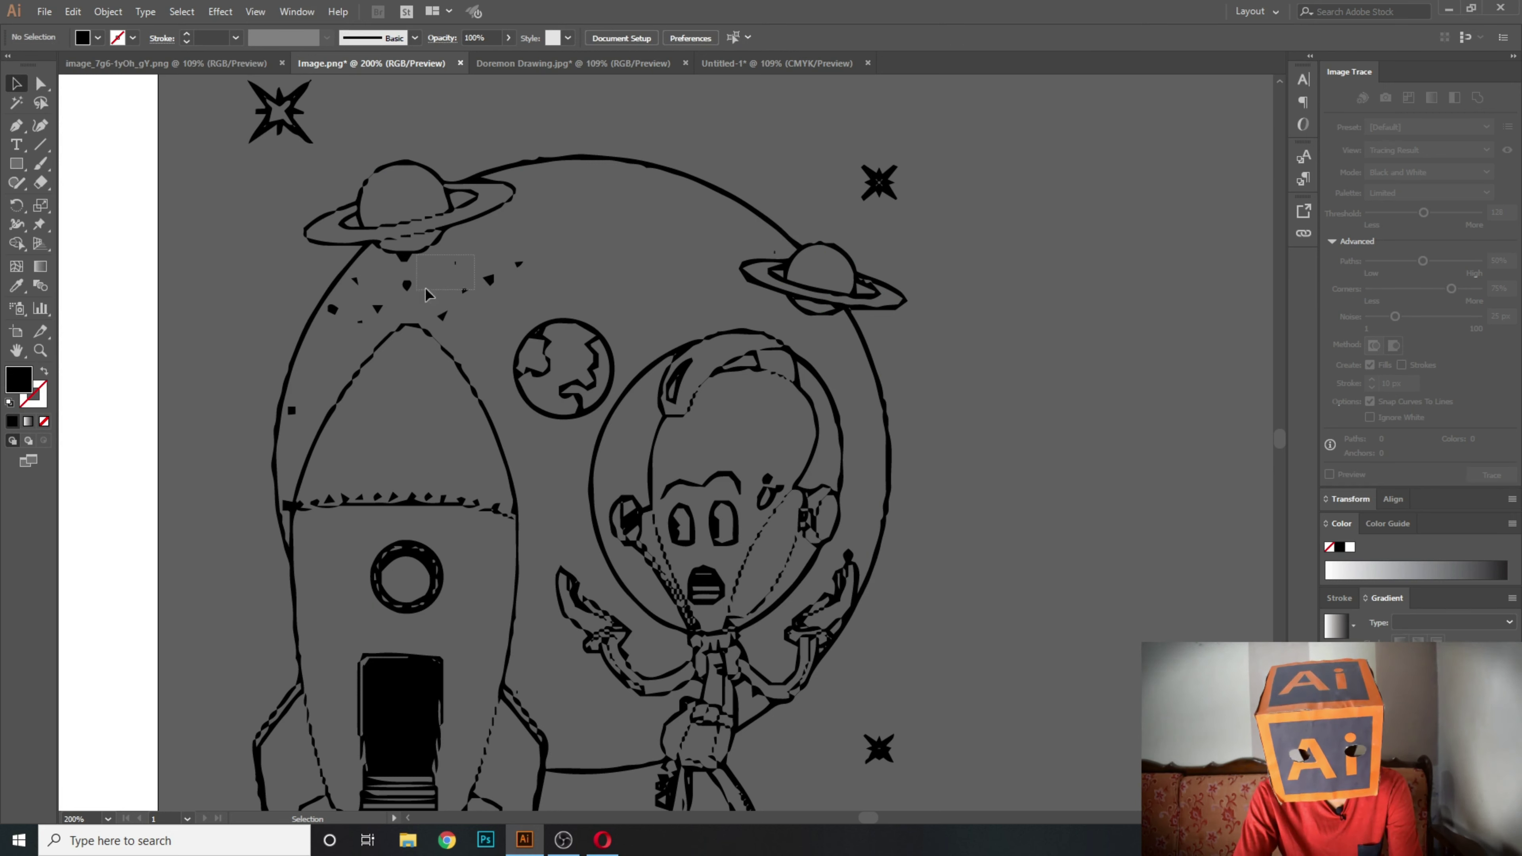
pyautogui.moveTo(455, 295); pyautogui.dragTo(455, 295)
pyautogui.press('Delete')
pyautogui.moveTo(555, 292); pyautogui.dragTo(554, 292)
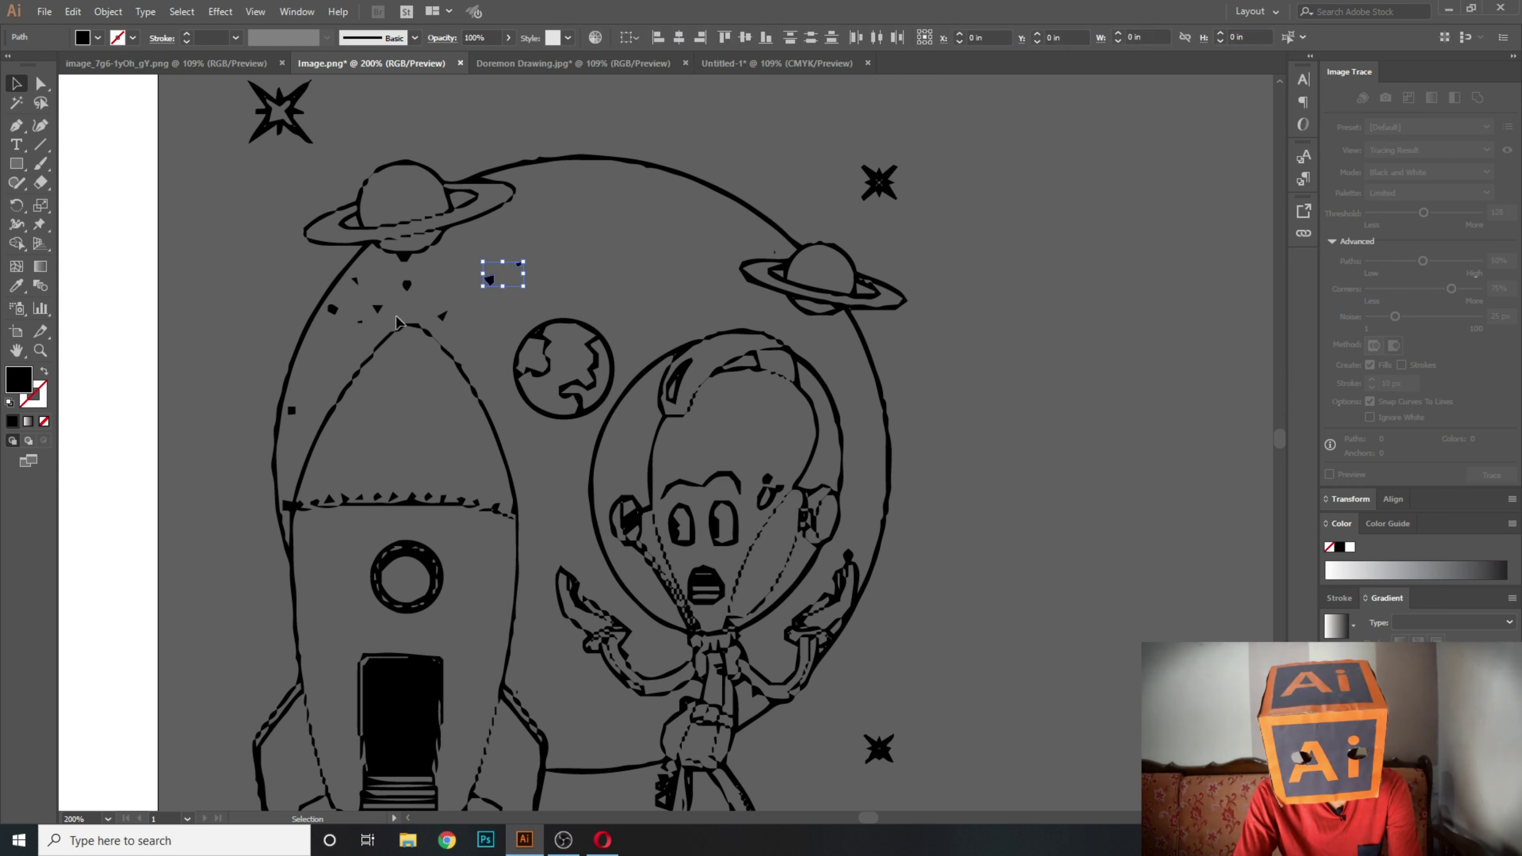
pyautogui.press('Delete')
pyautogui.click(443, 318)
pyautogui.press('Delete')
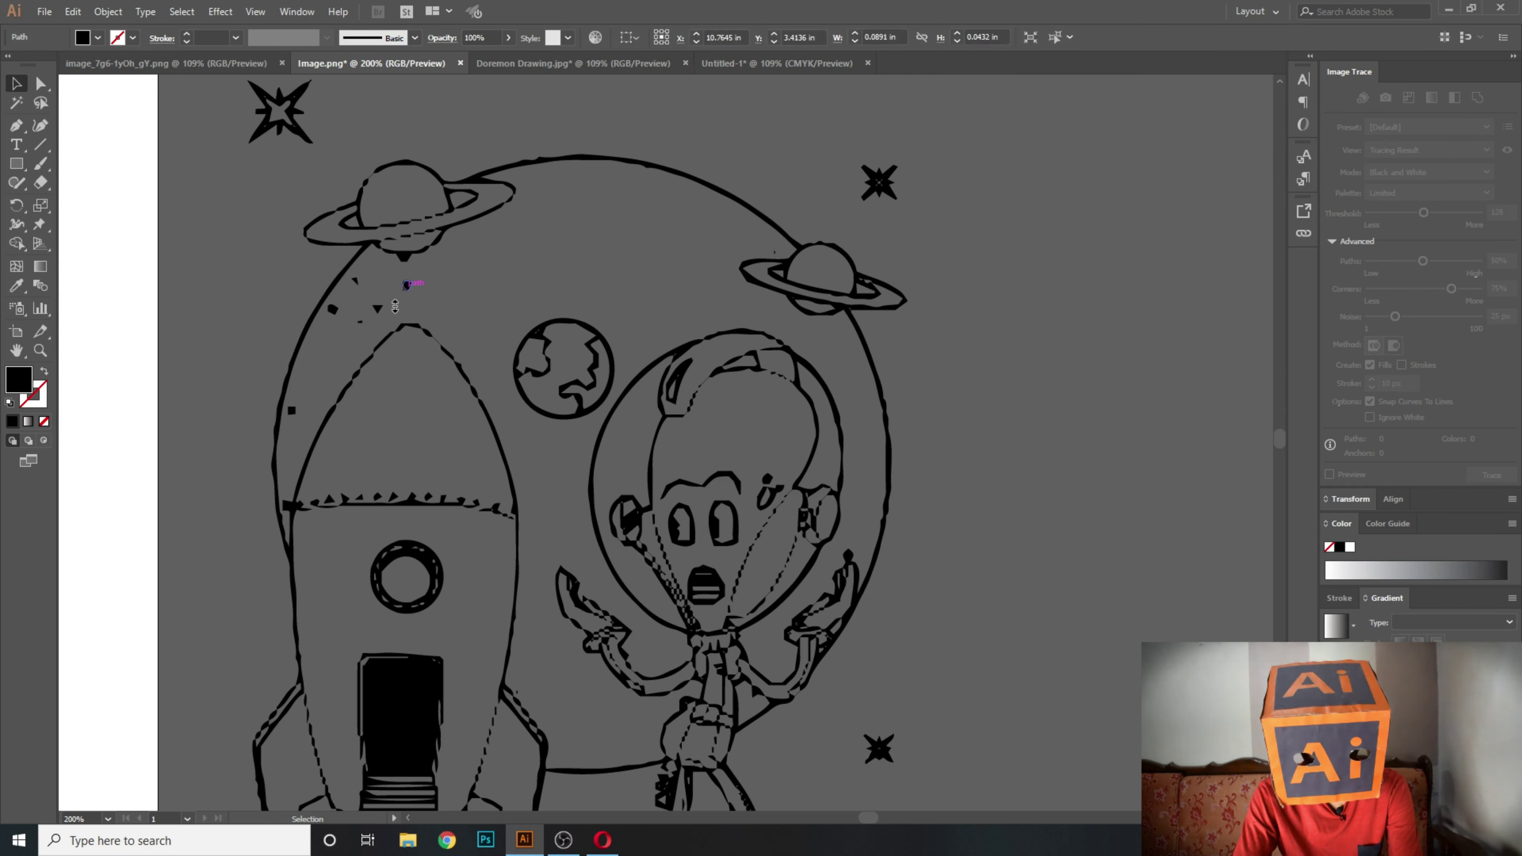
pyautogui.moveTo(400, 304)
pyautogui.mouseDown()
pyautogui.moveTo(371, 327)
pyautogui.moveTo(323, 317)
pyautogui.mouseUp()
pyautogui.press('Delete')
pyautogui.click(357, 288)
pyautogui.press('Delete')
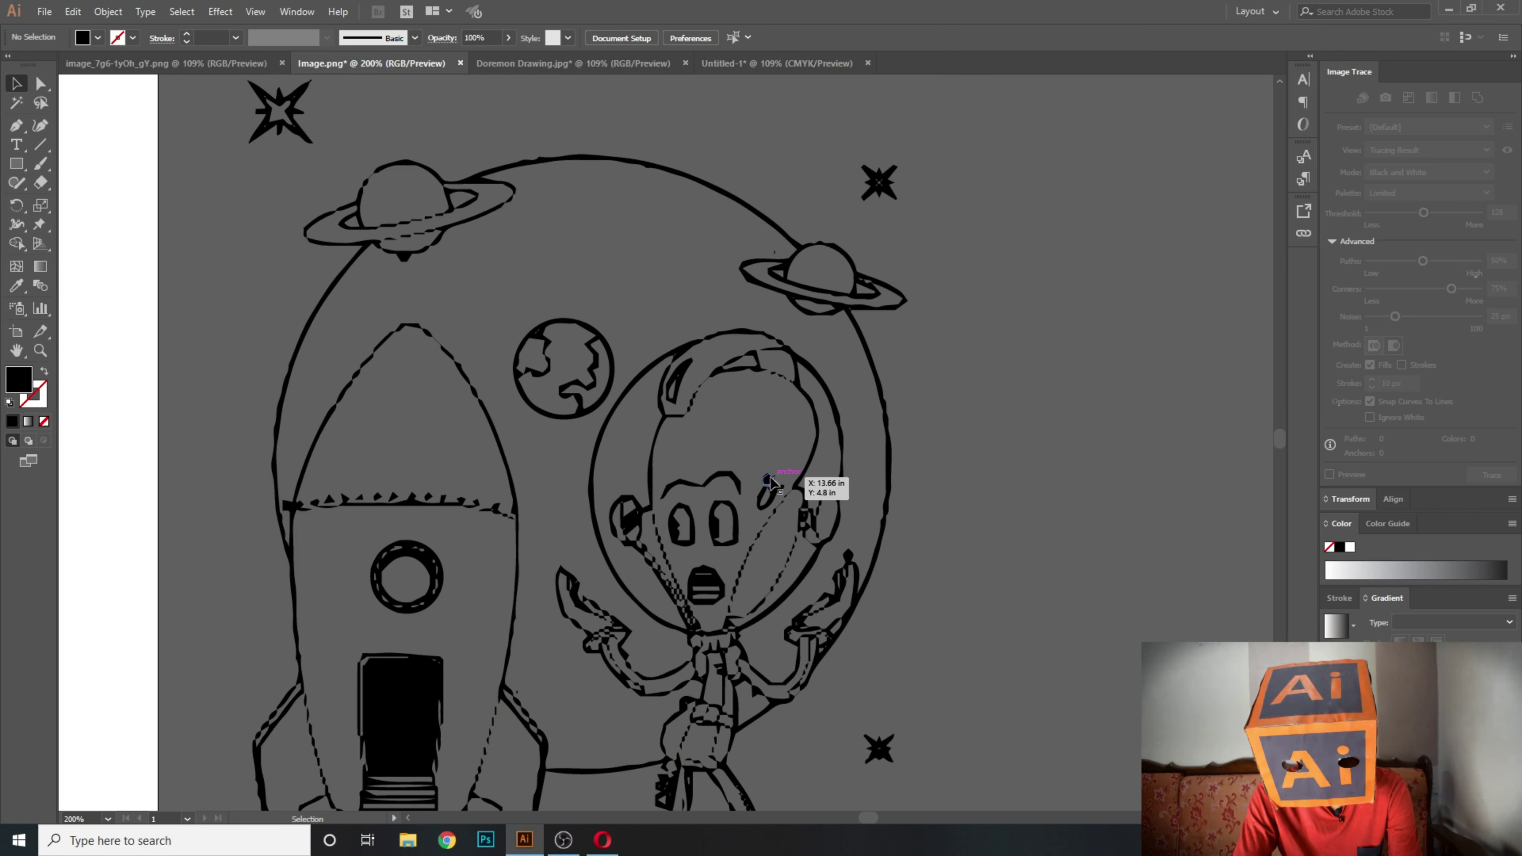
# Delete the big orbit path, then undo to bring it back.
pyautogui.click(850, 560)
pyautogui.press('Delete')
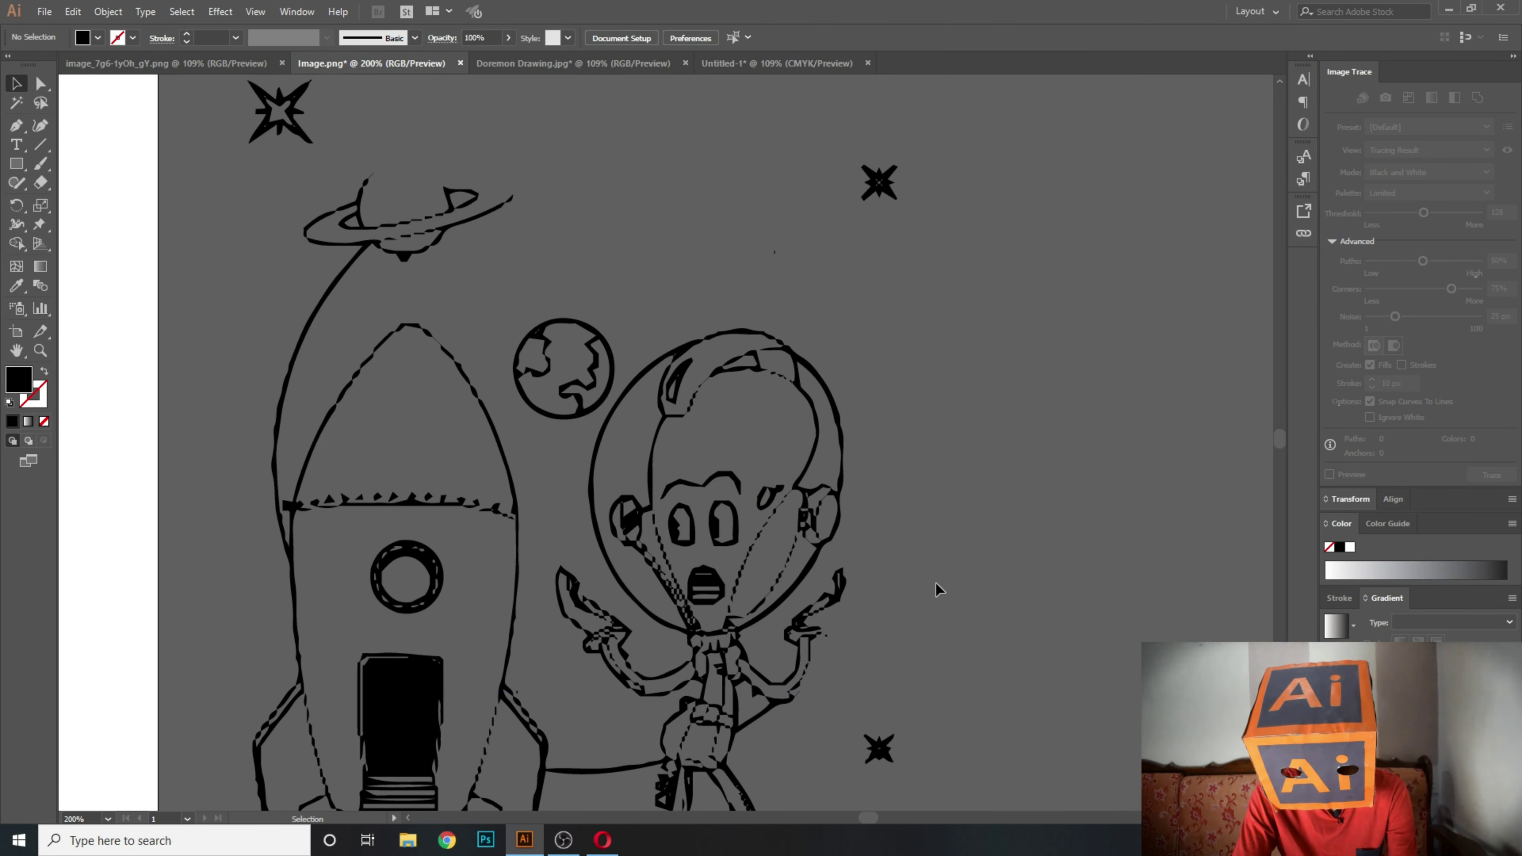
pyautogui.hotkey('ctrl', 'z')
# Select all the cleaned line art, move it left onto the white artboard, and deselect.
pyautogui.hotkey('ctrl', '0')
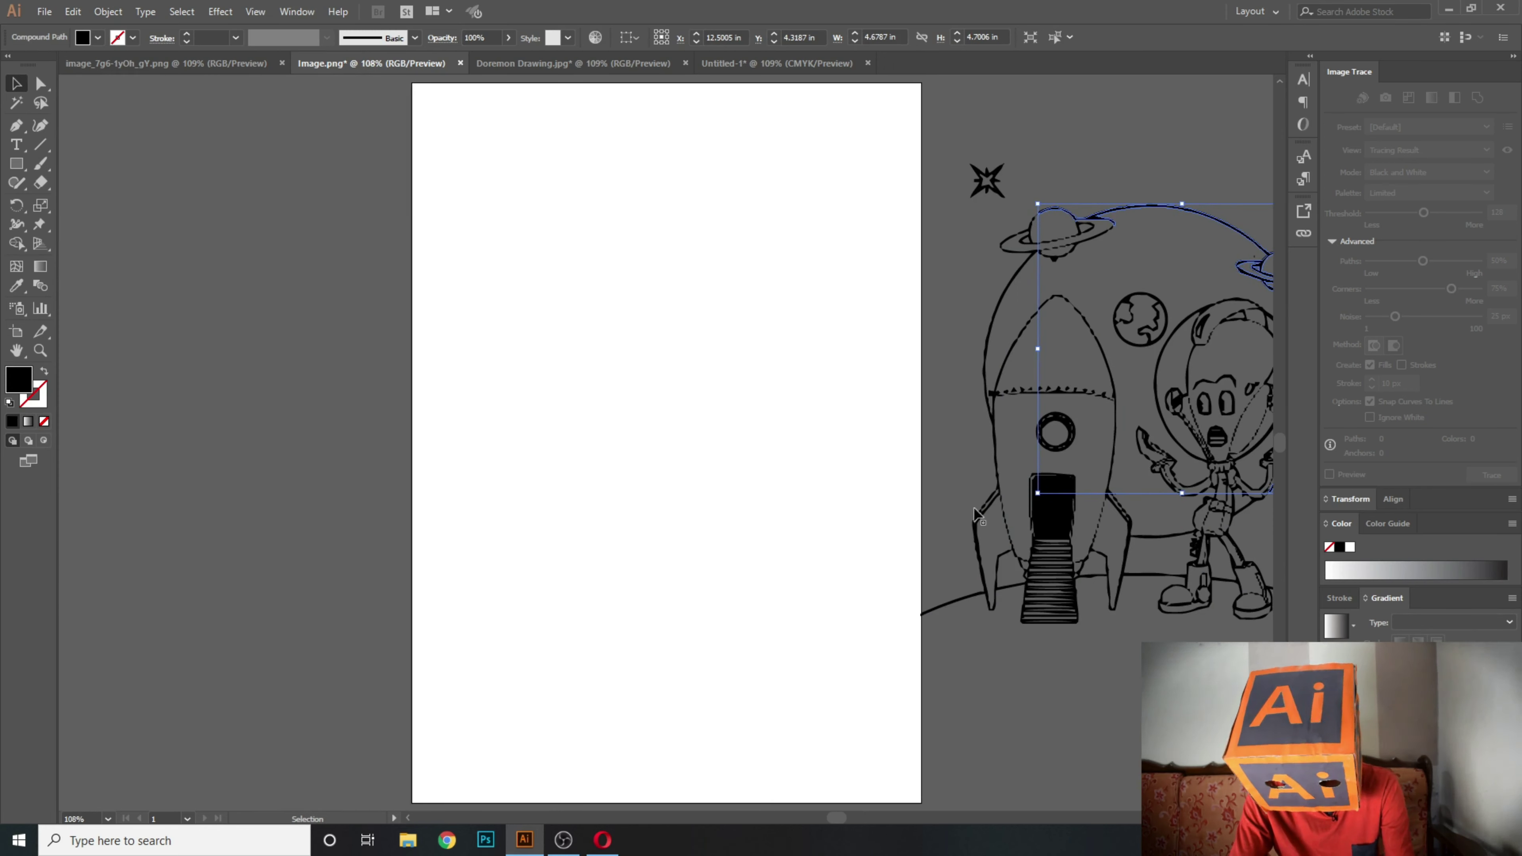
pyautogui.hotkey('ctrl', 'a')
pyautogui.moveTo(1027, 509); pyautogui.dragTo(578, 505)
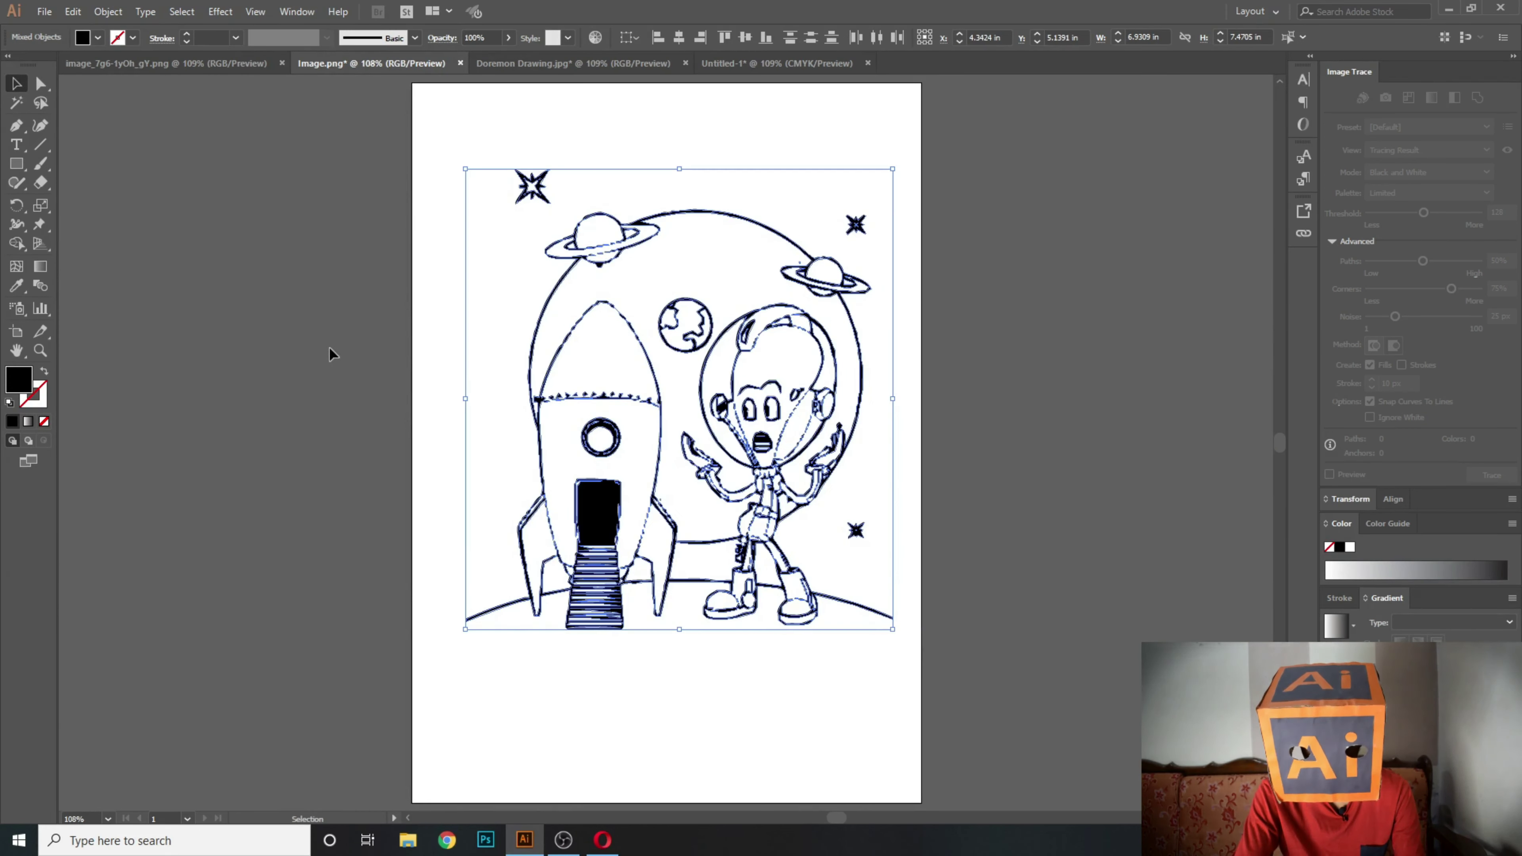
pyautogui.press('a')
pyautogui.press('v')
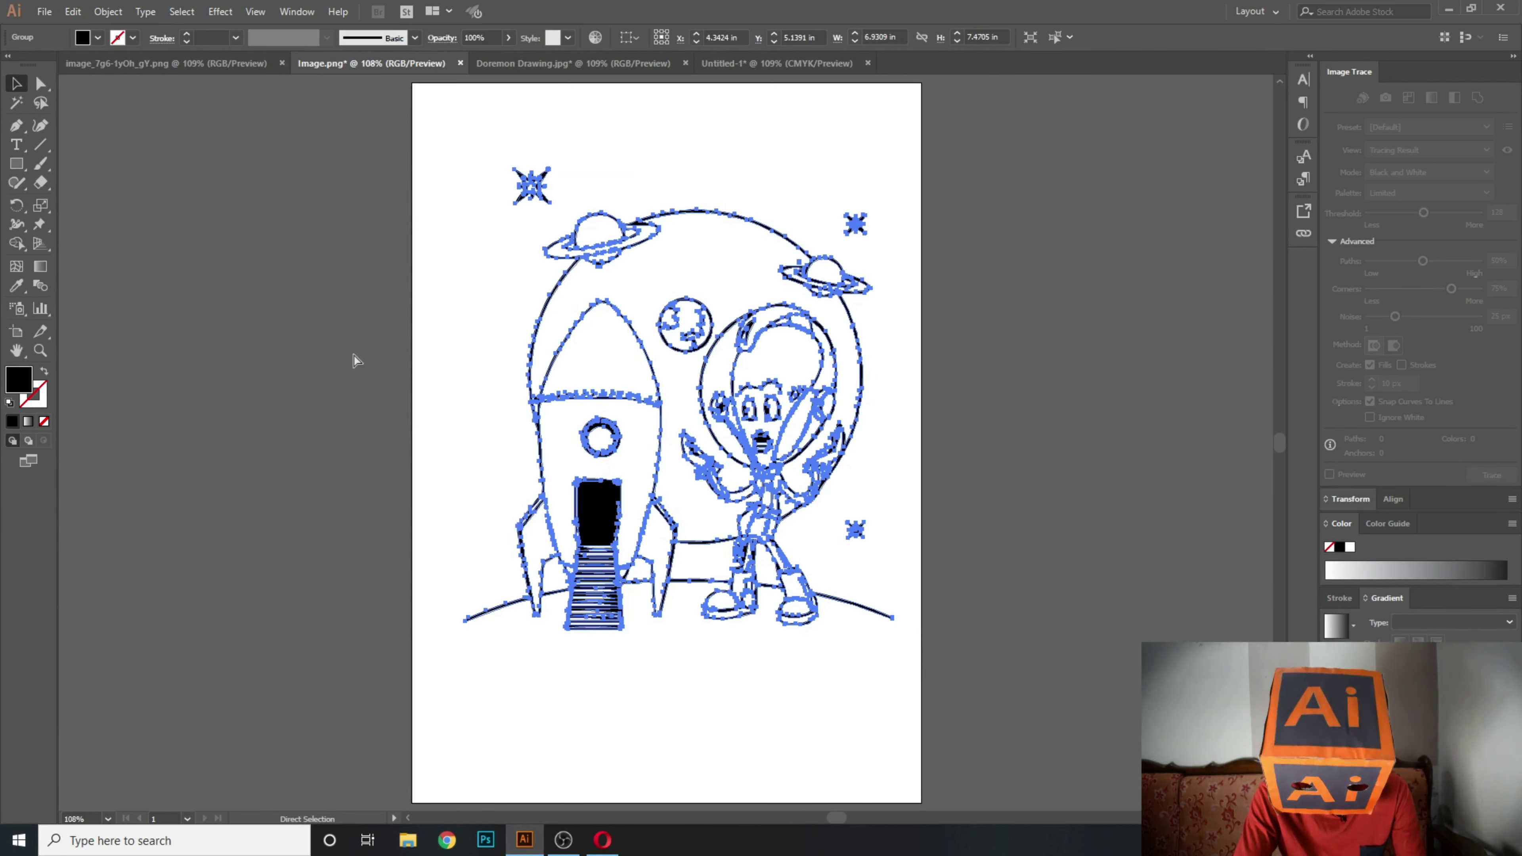
pyautogui.click(351, 354)
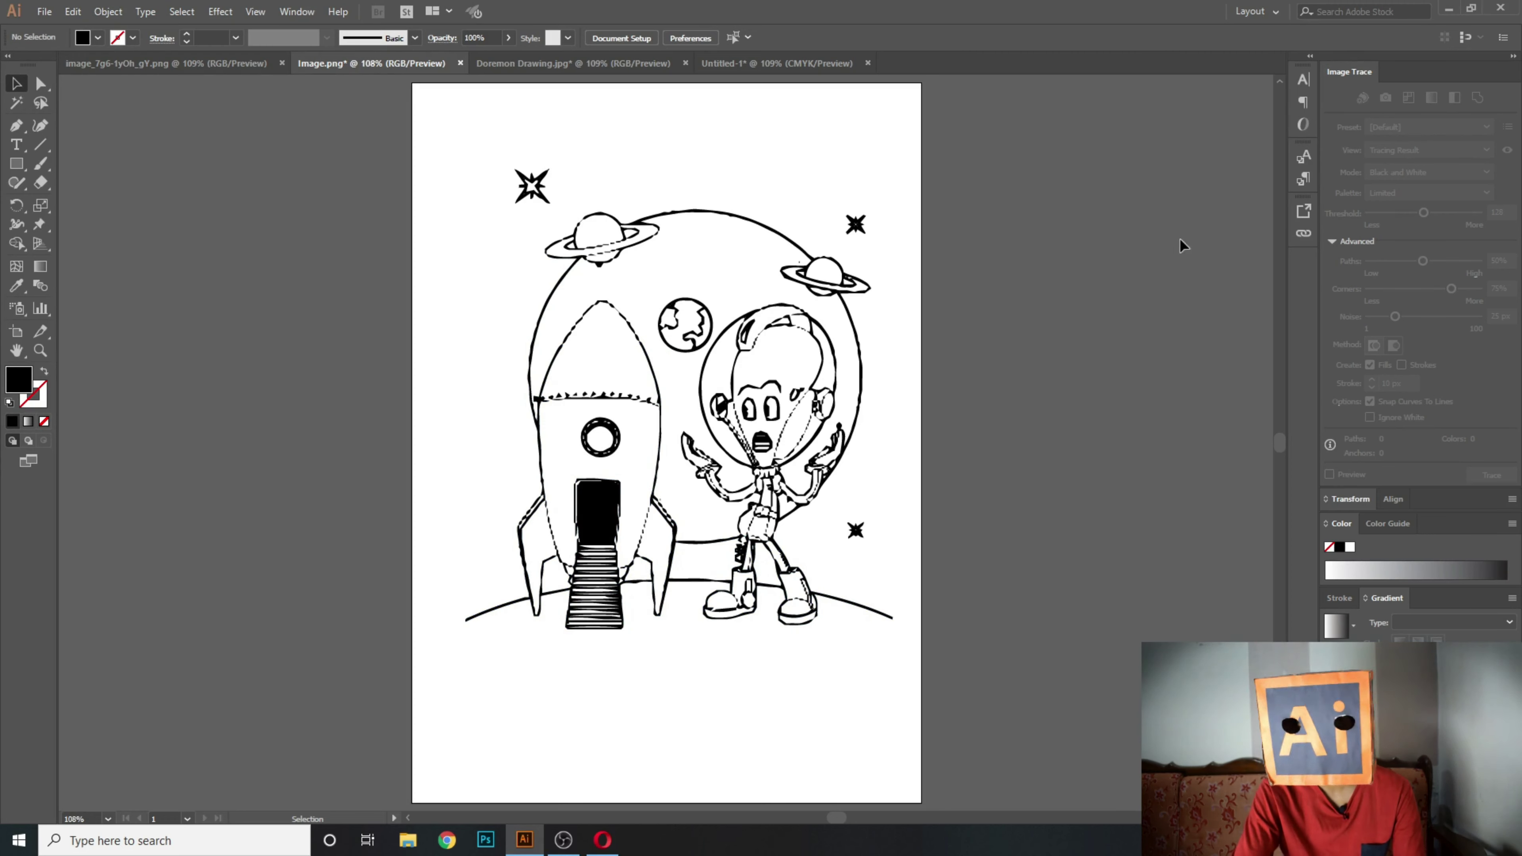
# Open image_7g6-1yOh_gY.png and resize the Doraemon picture to about 17.96 × 10.10 in.
pyautogui.click(168, 57)
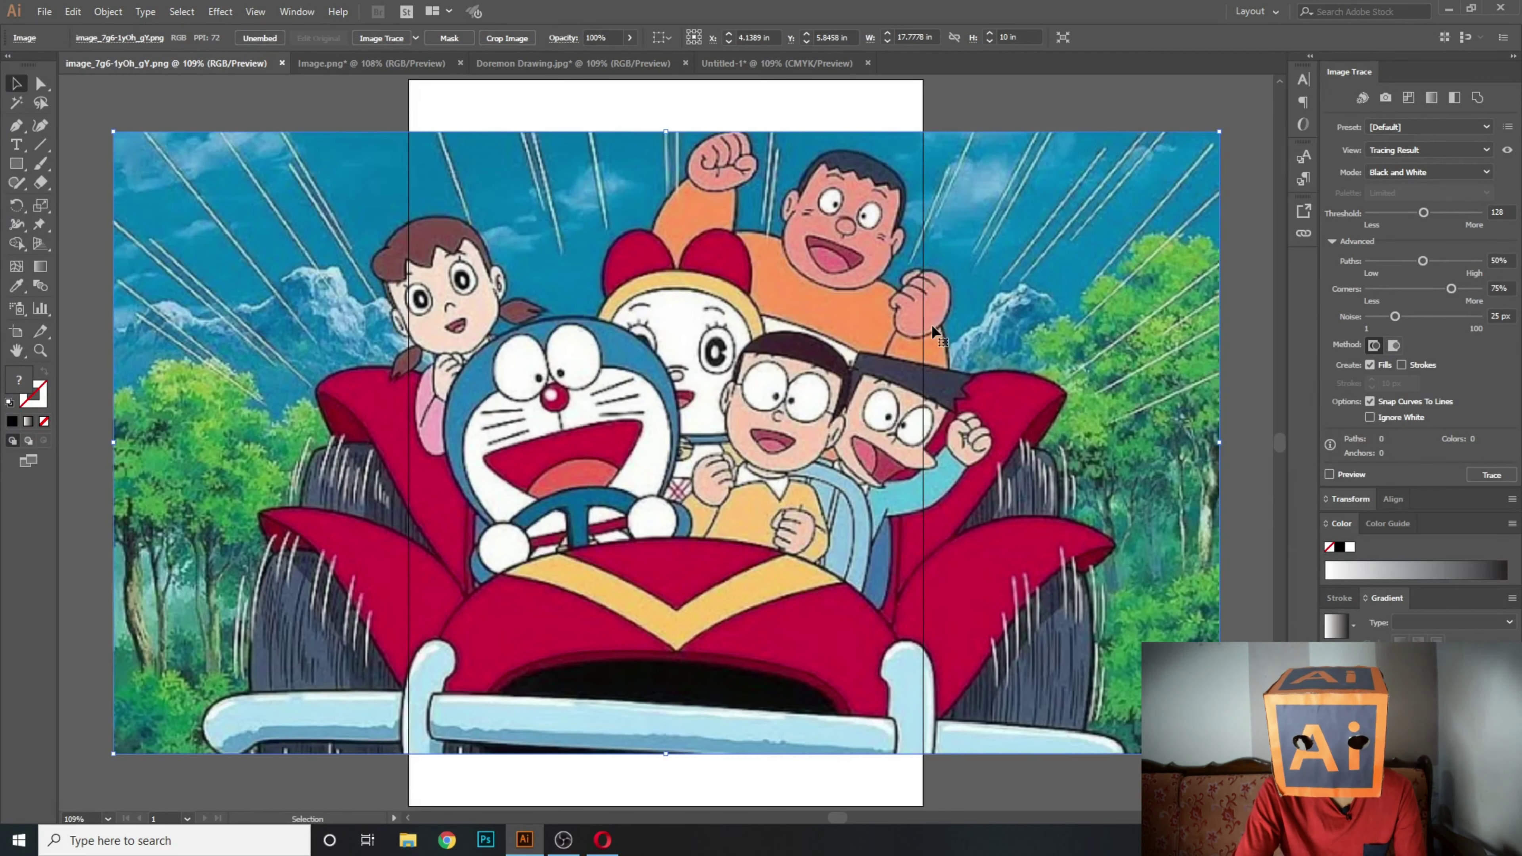
pyautogui.moveTo(1222, 130); pyautogui.dragTo(907, 306)
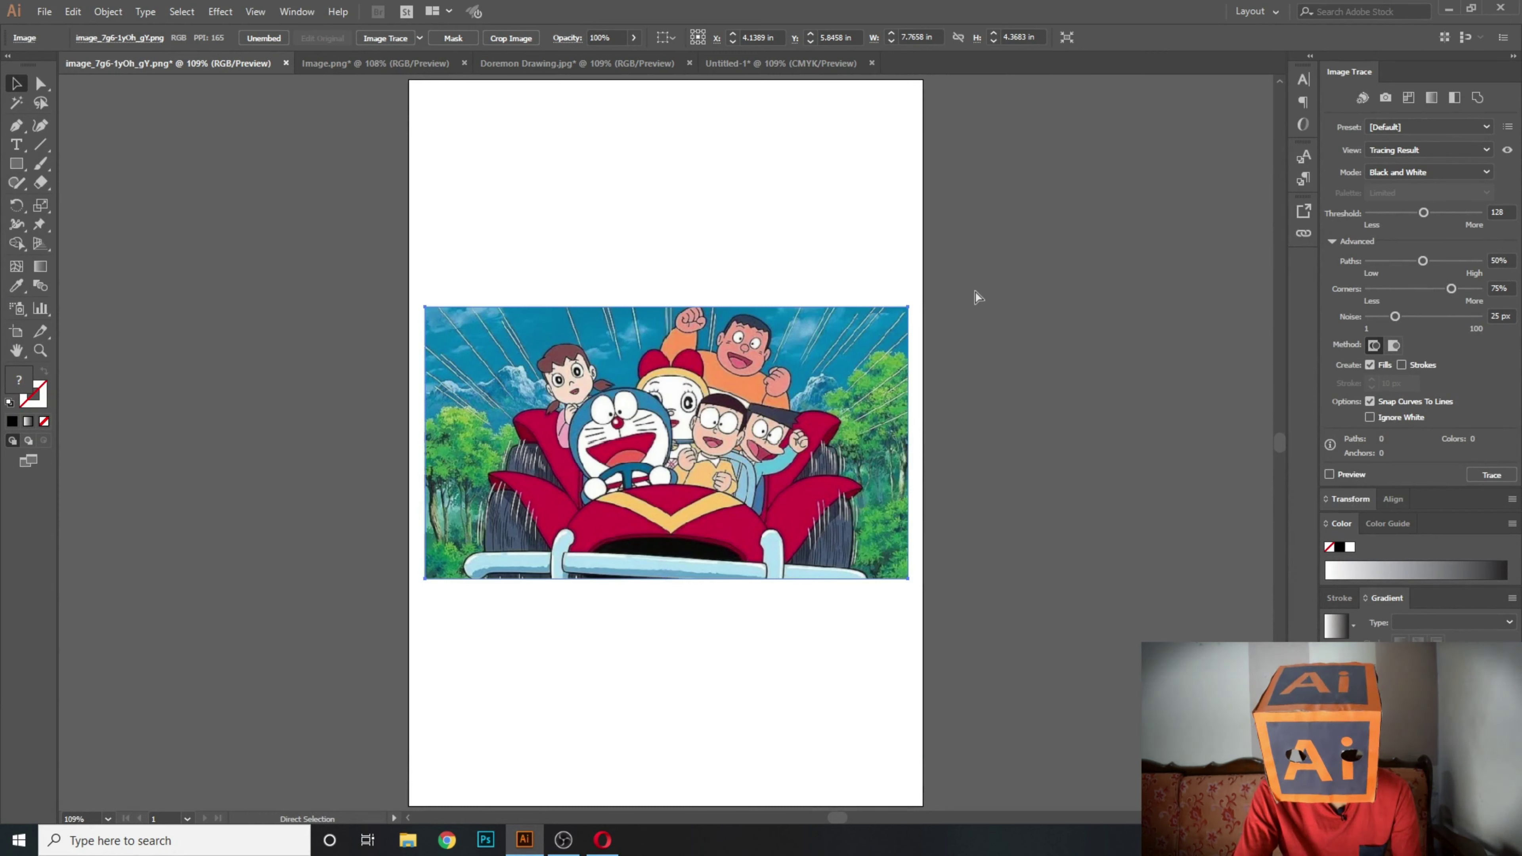
pyautogui.moveTo(906, 310); pyautogui.dragTo(1225, 115)
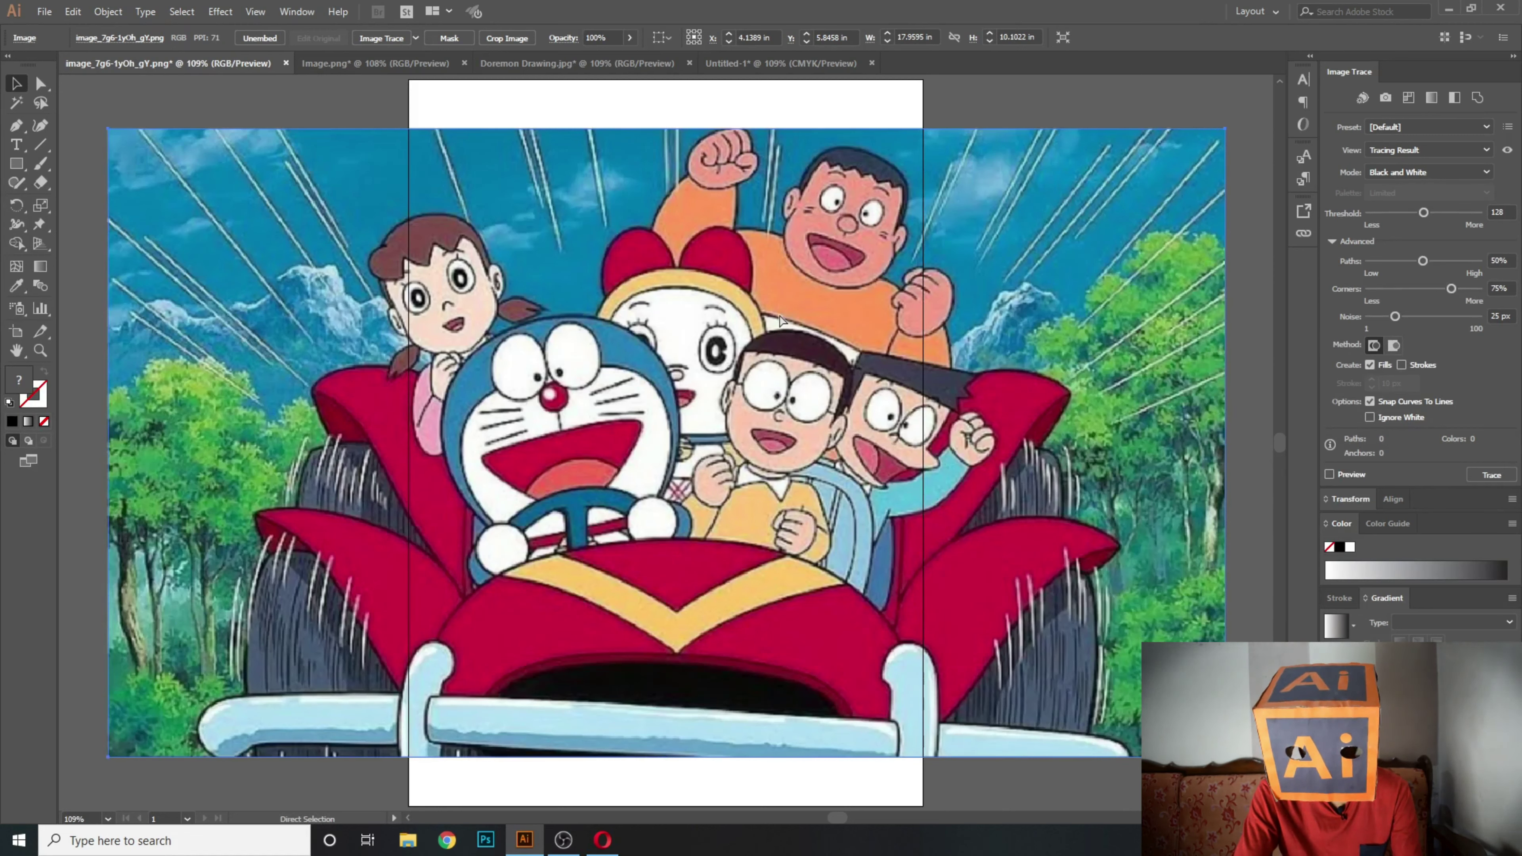
pyautogui.press('v')
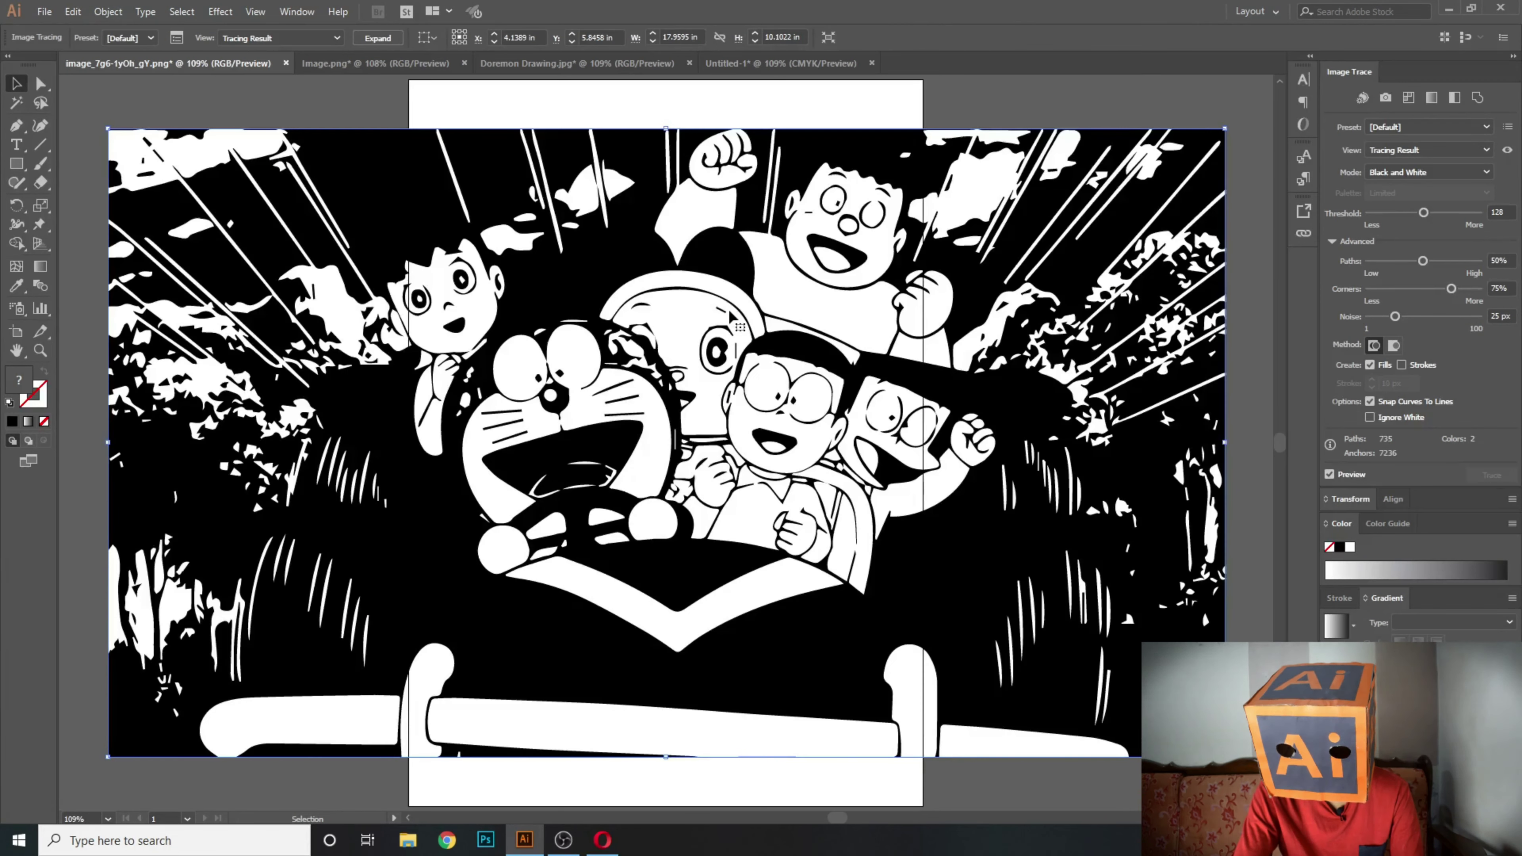
# Undo the black-and-white trace, enable Preview, and retrace the Doraemon image in Grayscale mode.
pyautogui.press('a')
pyautogui.hotkey('ctrl', 'z')
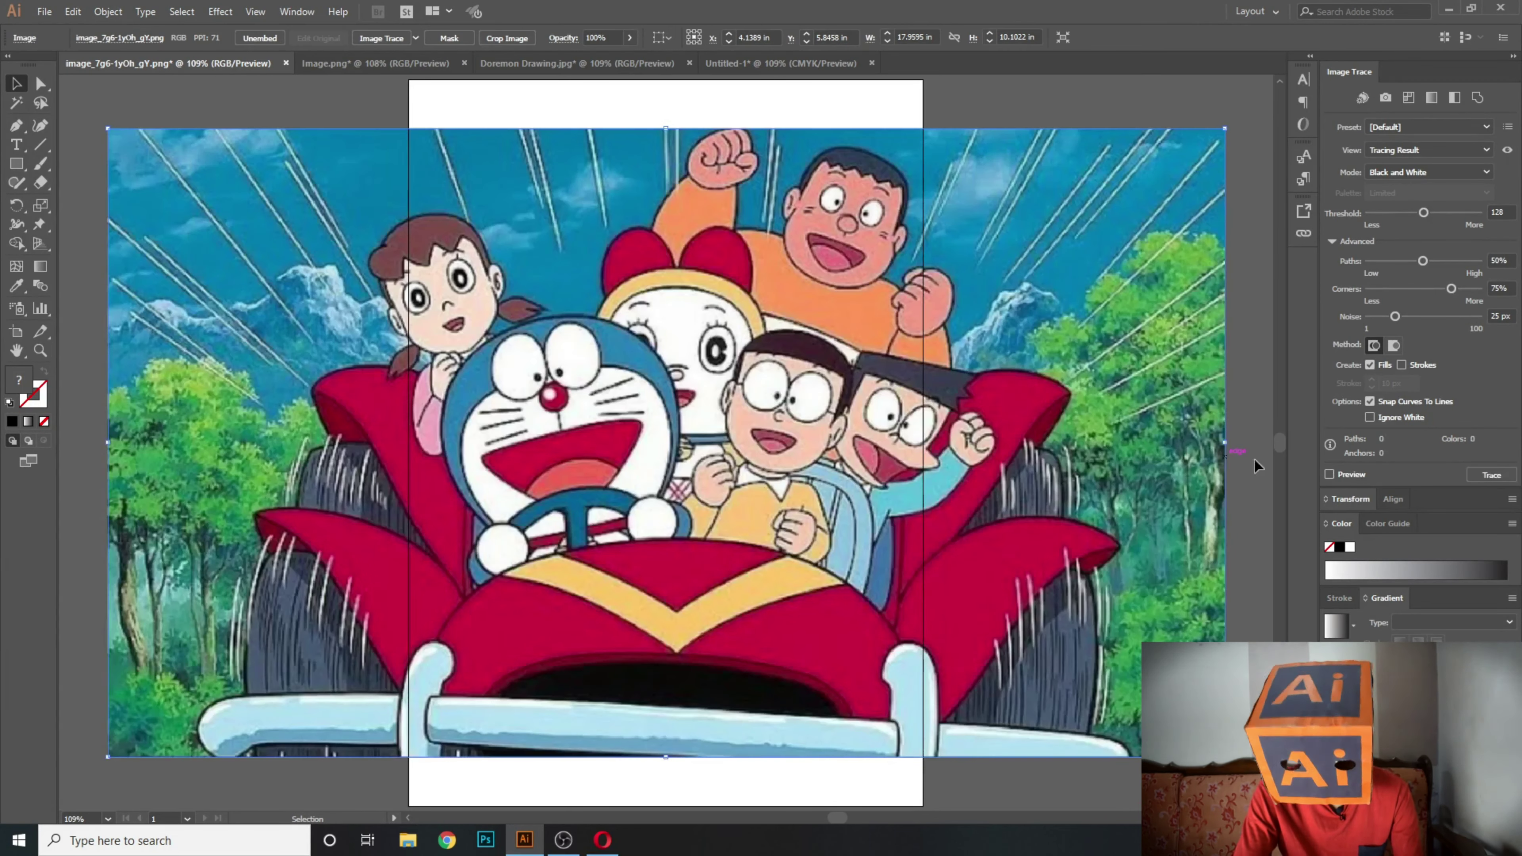
pyautogui.click(1339, 476)
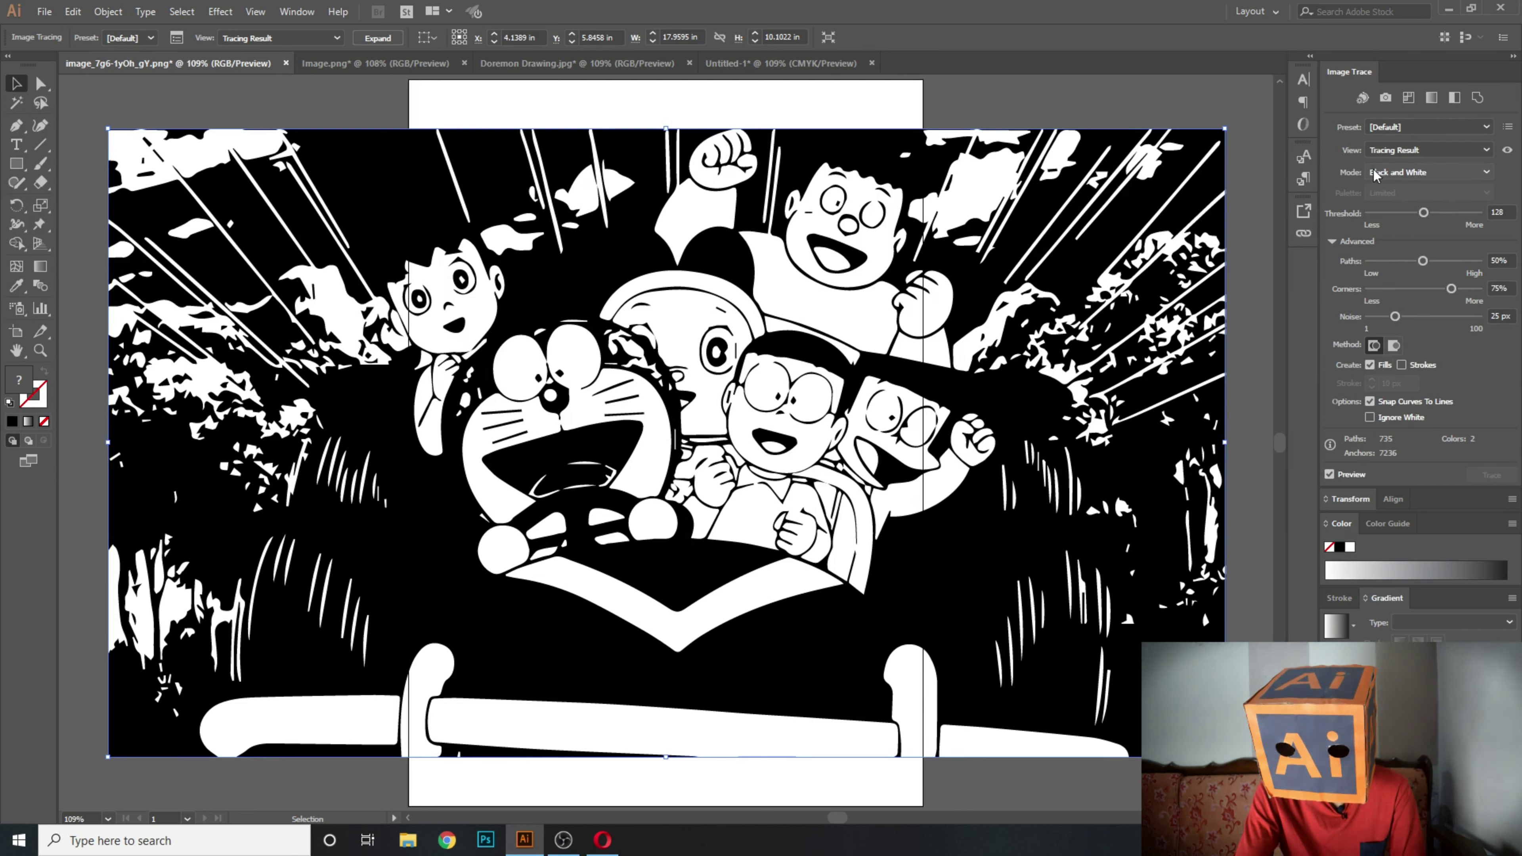
pyautogui.click(1470, 172)
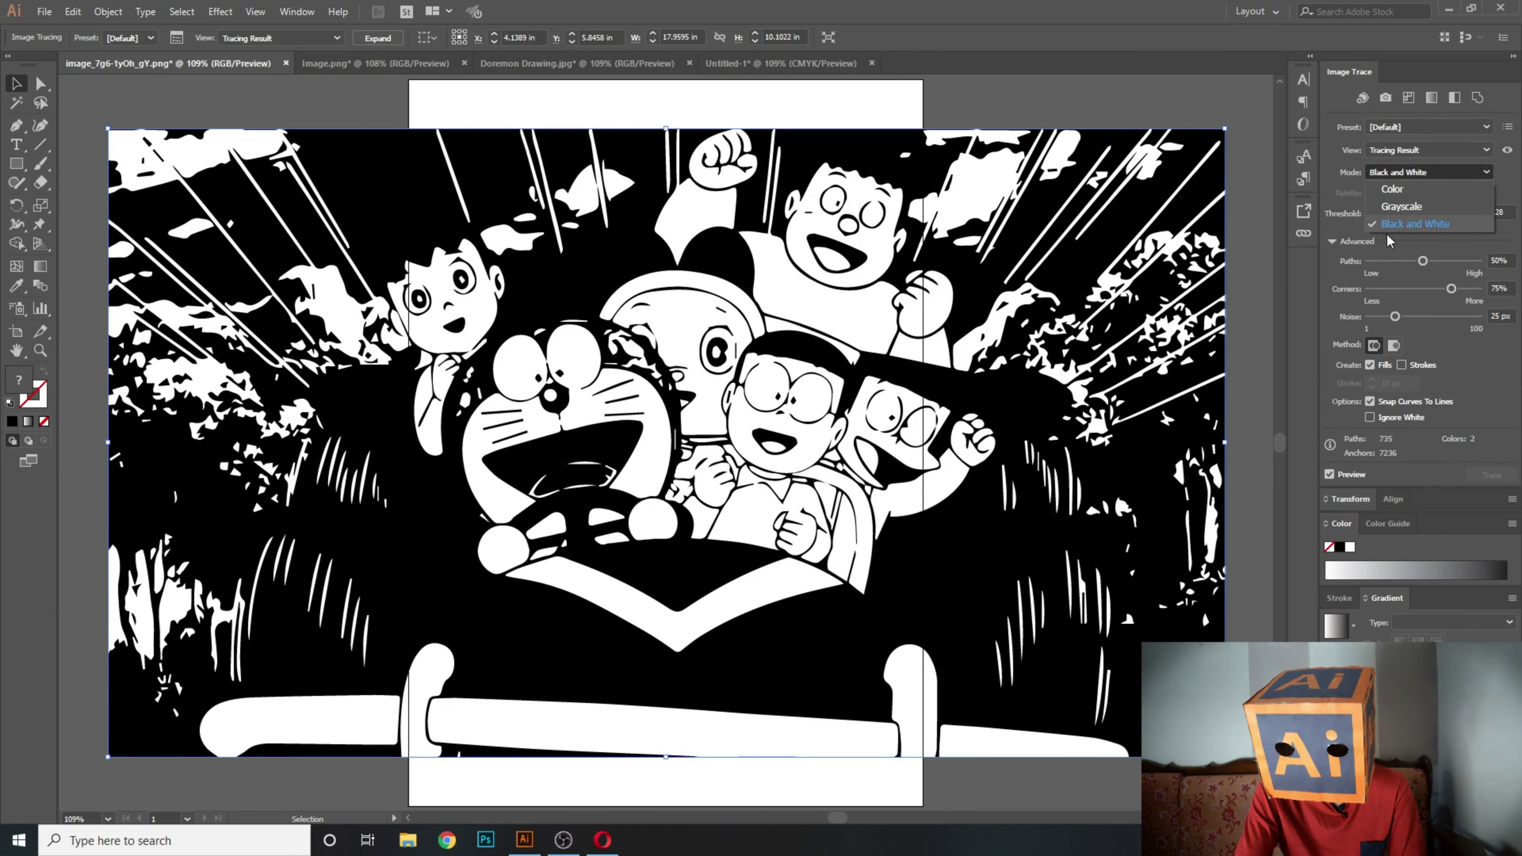
pyautogui.click(1393, 223)
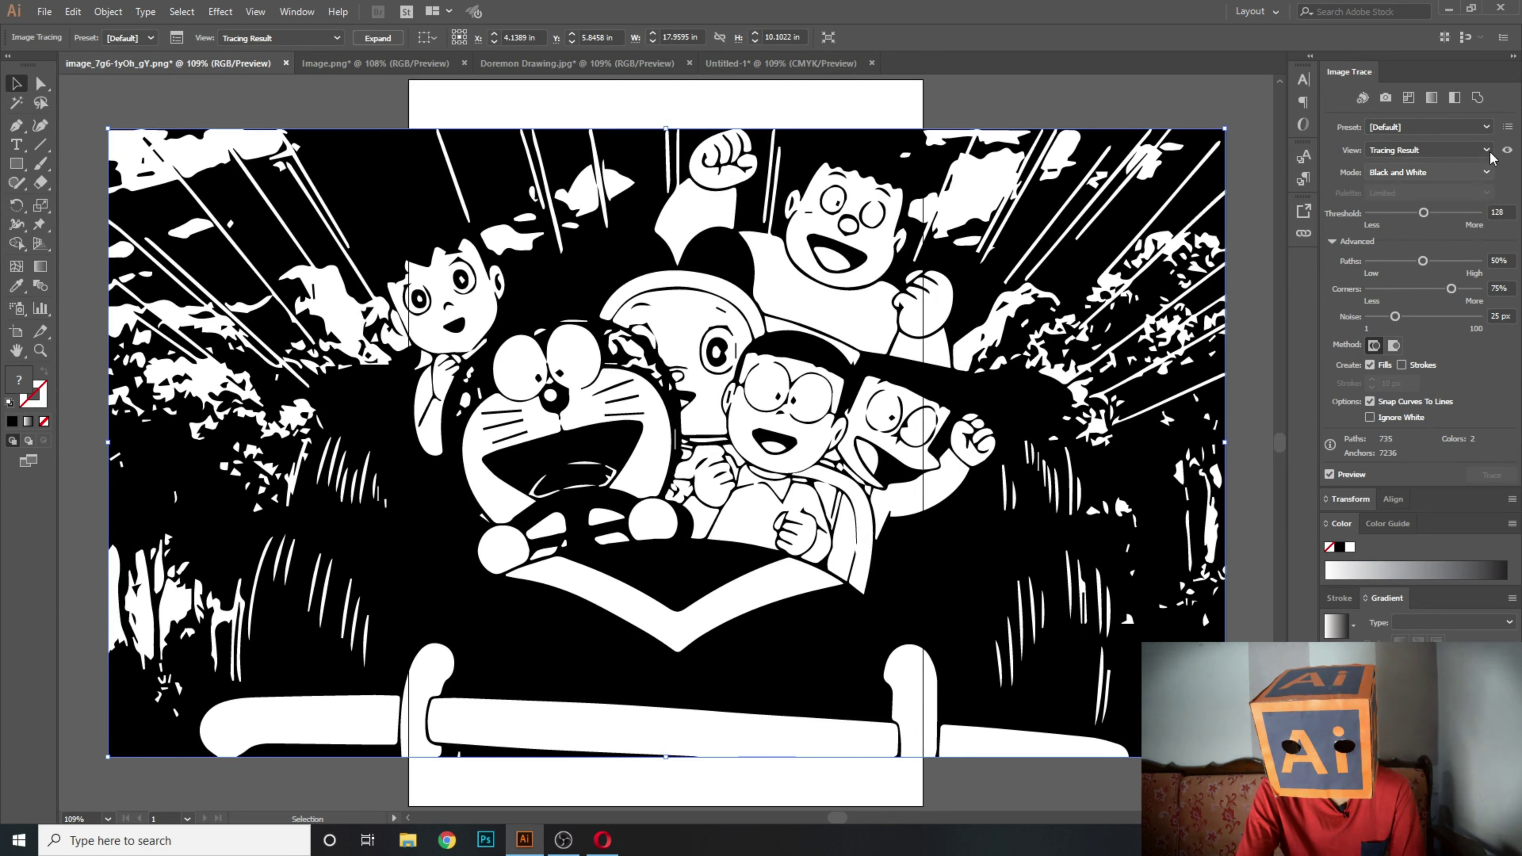
pyautogui.click(1389, 173)
pyautogui.click(1390, 206)
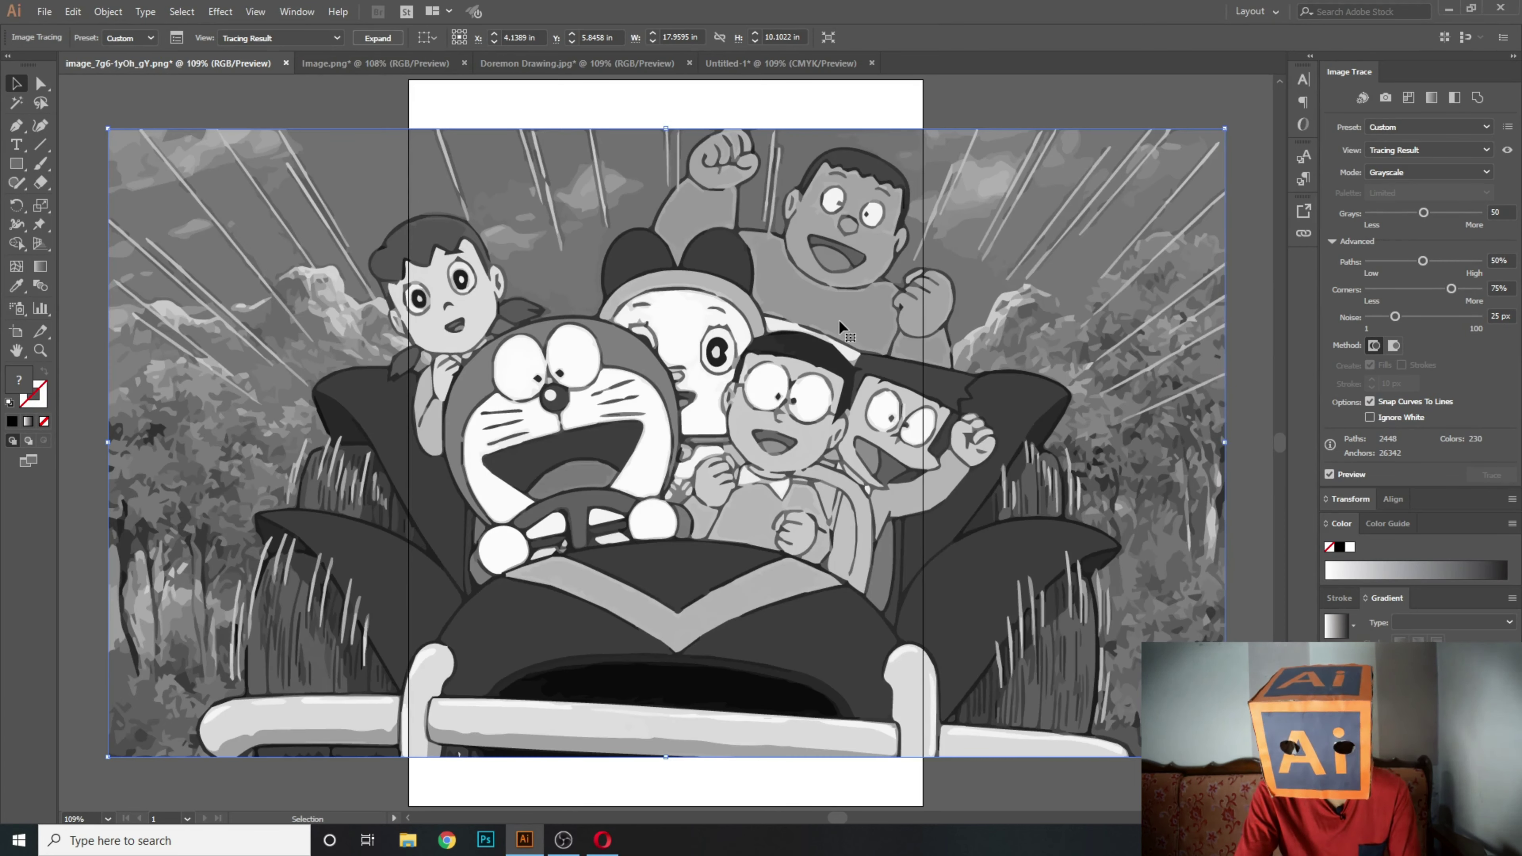
# Inspect the grayscale trace up close, then switch the trace mode to Color with 30 colours.
pyautogui.hotkey('ctrl', '=')
pyautogui.hotkey('ctrl', '=')
pyautogui.hotkey('ctrl', '=')
pyautogui.hotkey('ctrl', '-')
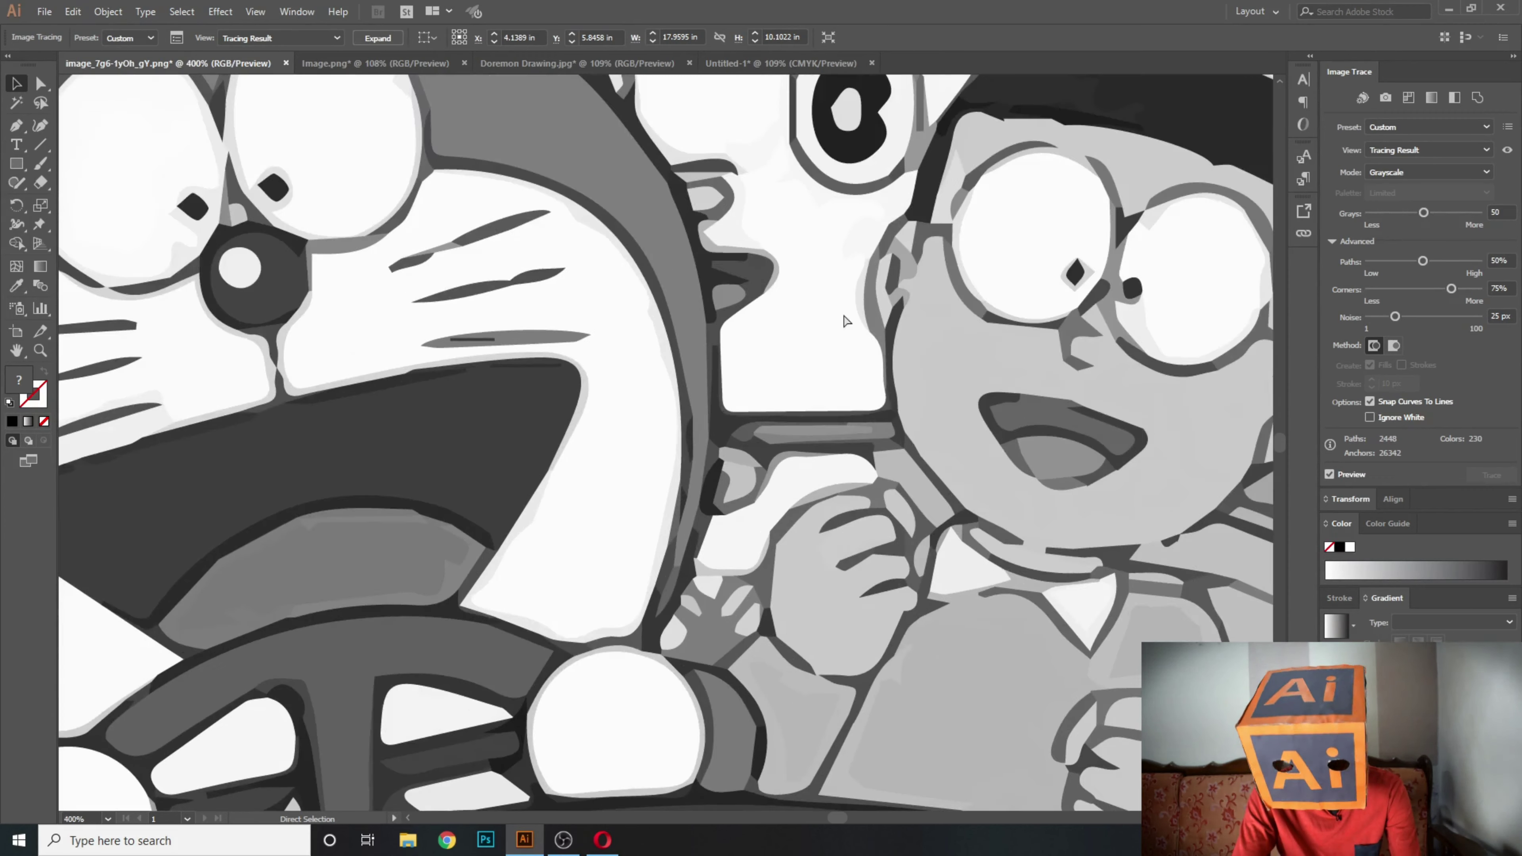
pyautogui.hotkey('ctrl', '0')
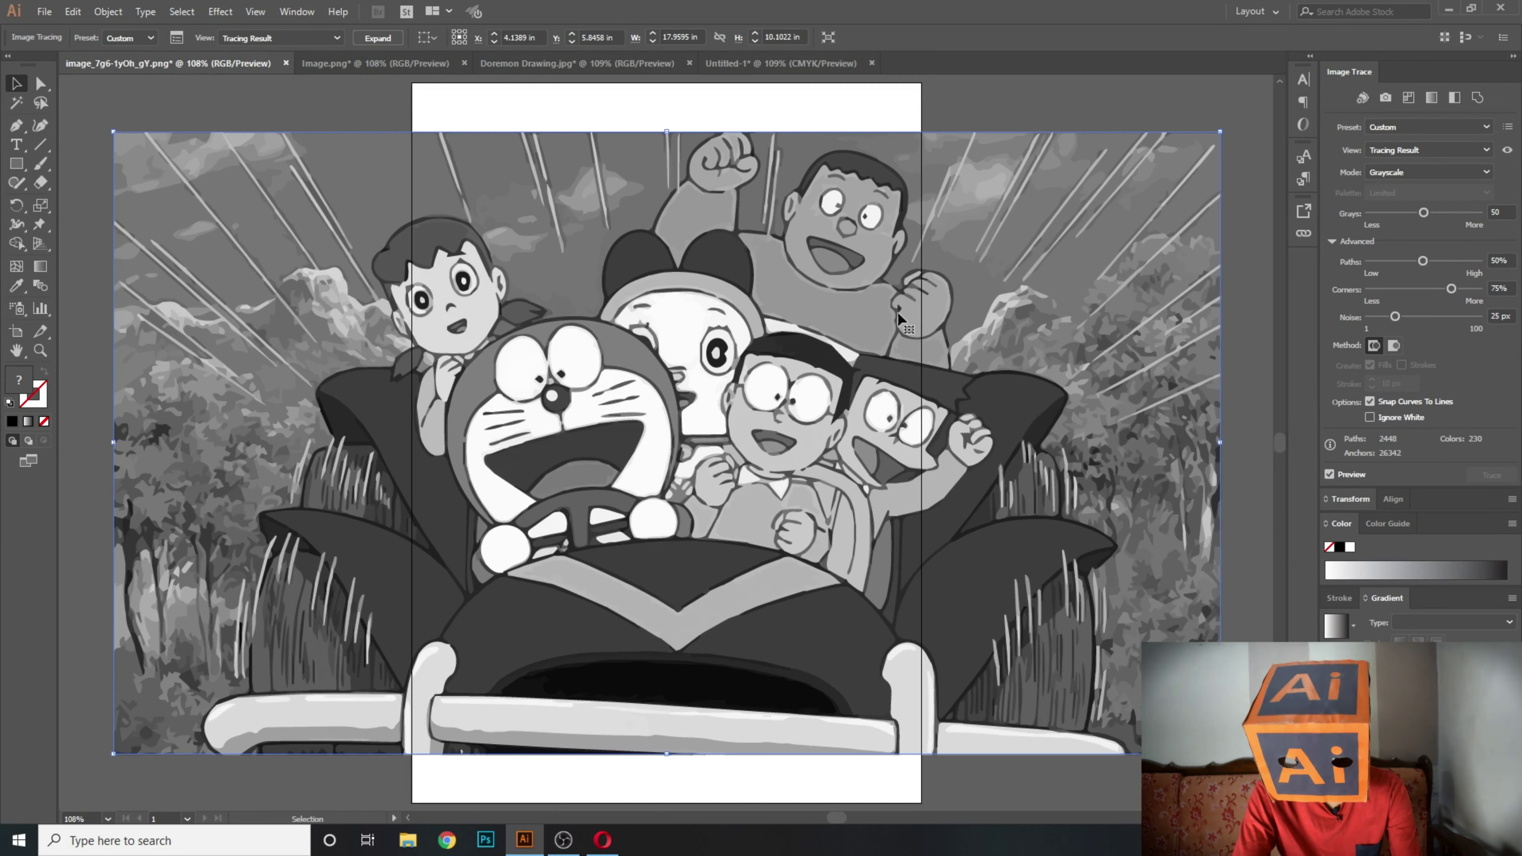
pyautogui.click(1405, 172)
pyautogui.click(1379, 189)
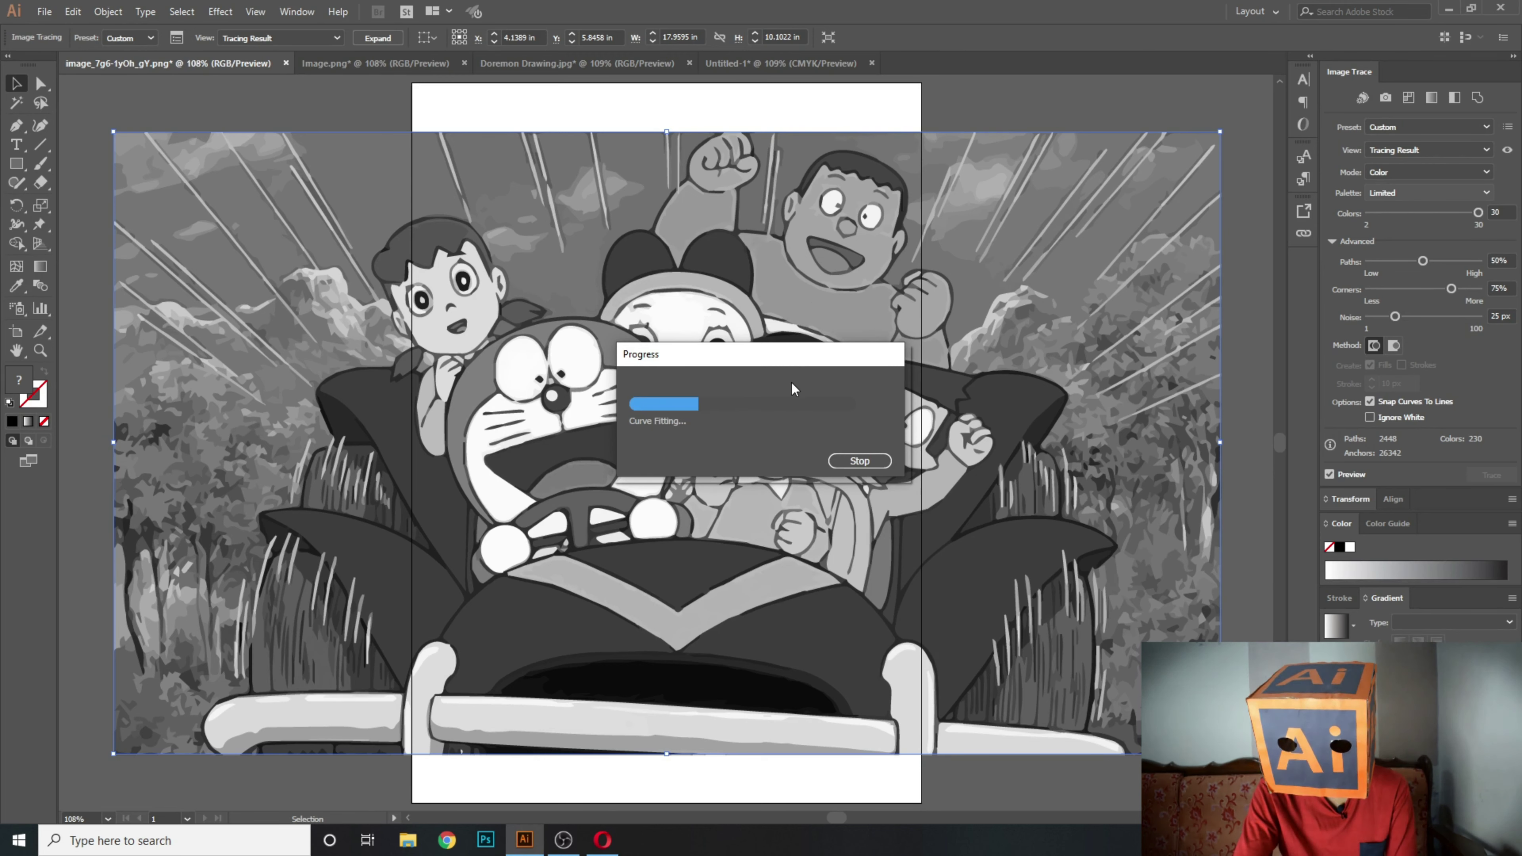
# Raise the colour trace's Paths setting from 50% to 84%.
pyautogui.rightClick(793, 367)
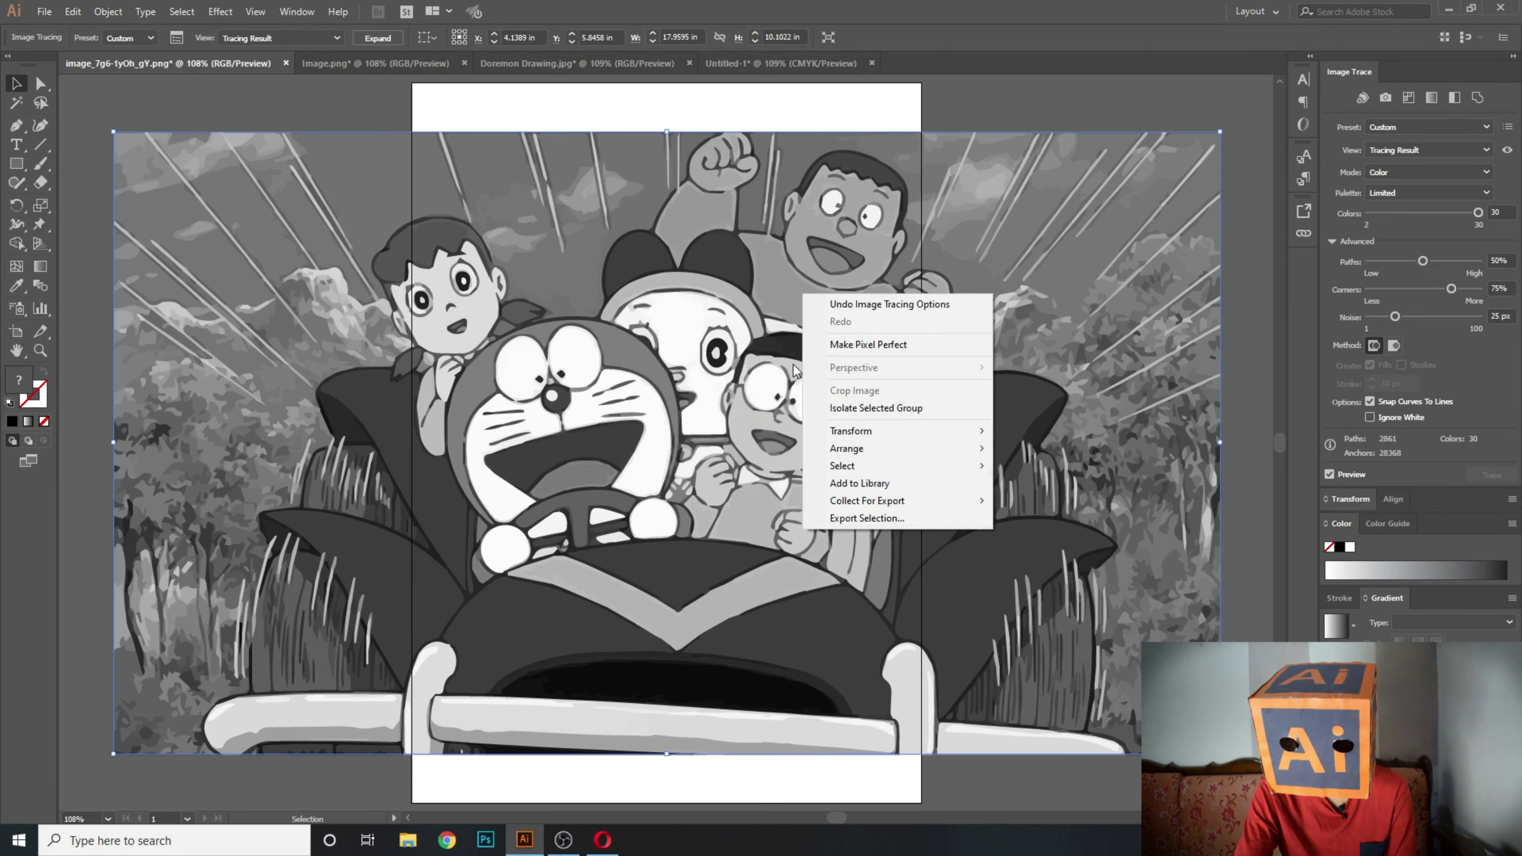
pyautogui.click(1321, 291)
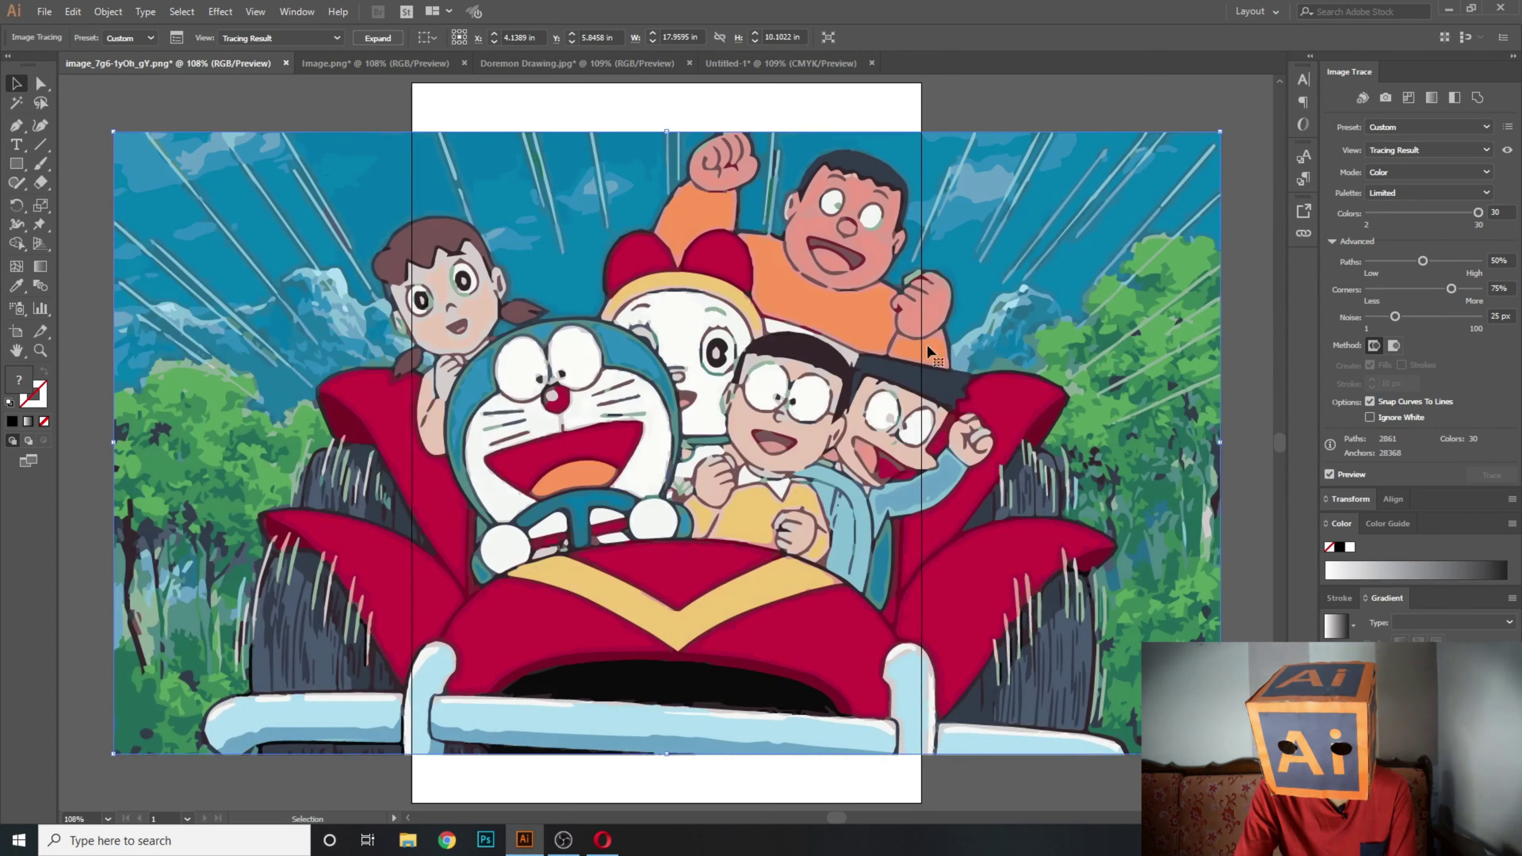
pyautogui.hotkey('ctrl', '+')
pyautogui.hotkey('ctrl', '+')
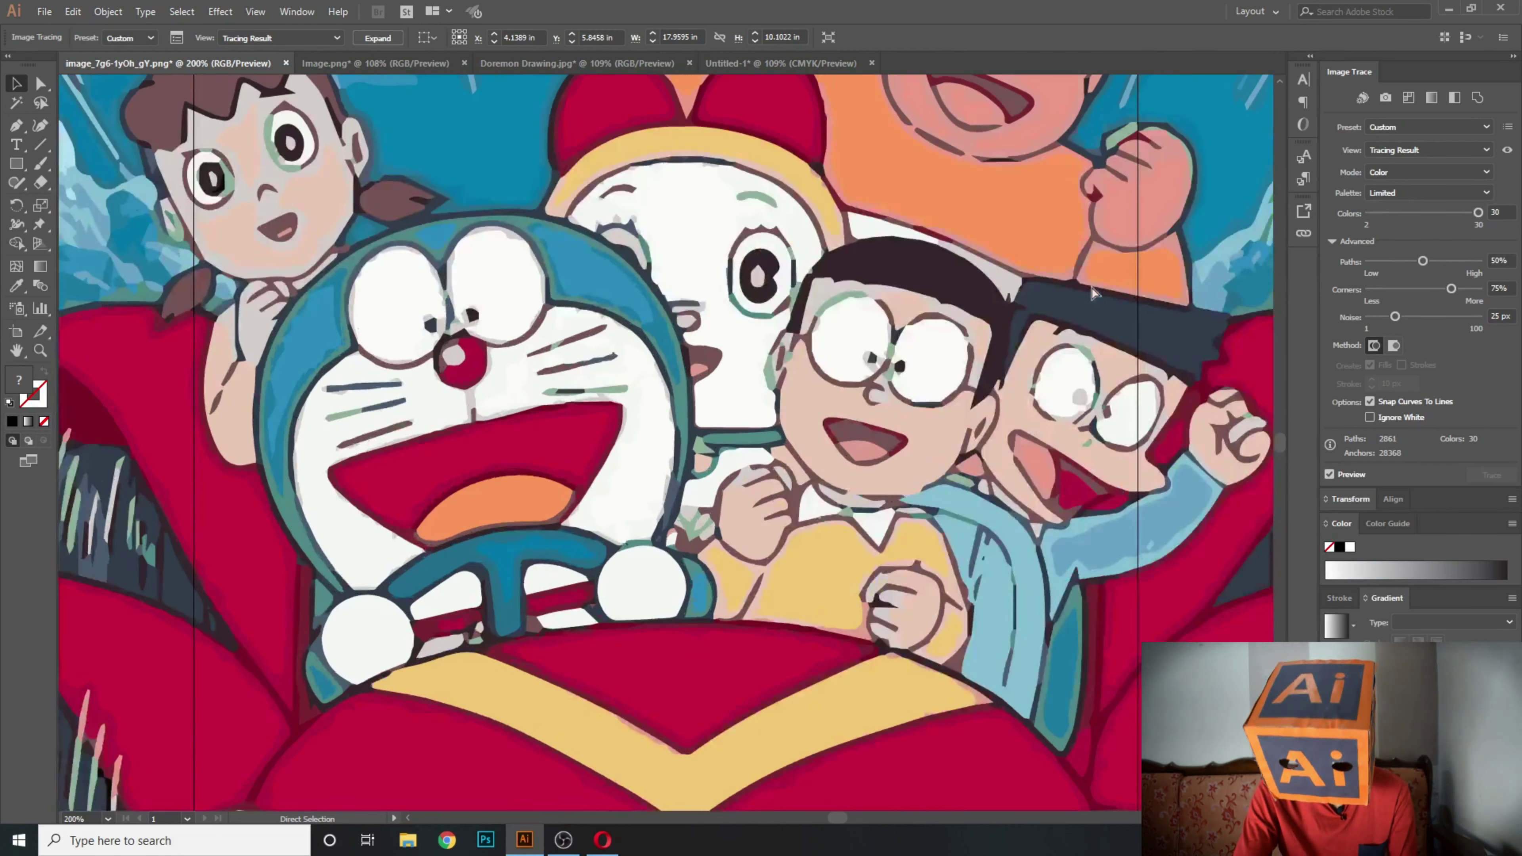
pyautogui.hotkey('ctrl', '0')
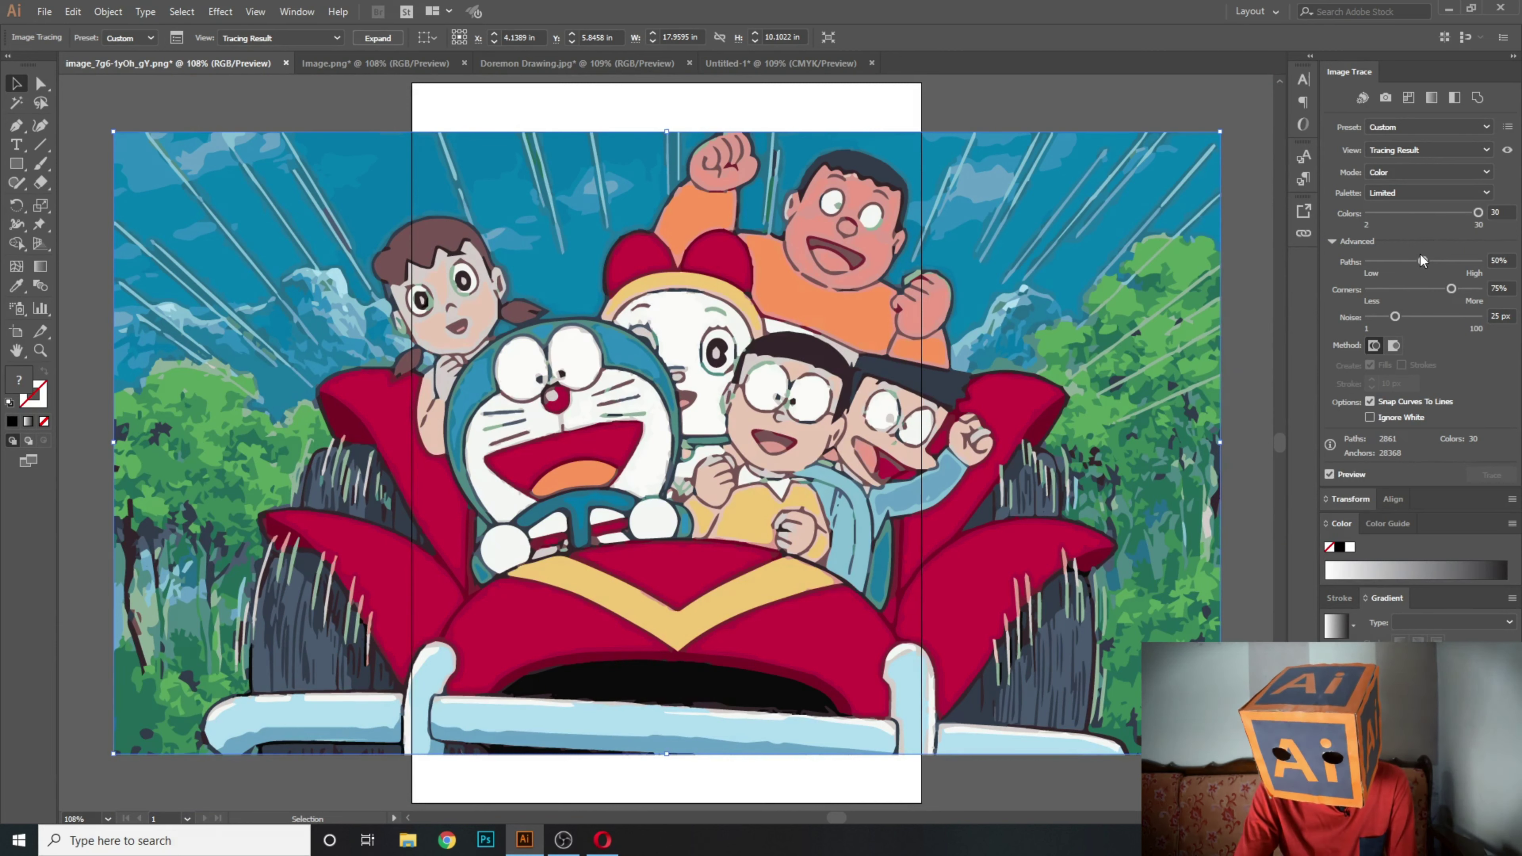
pyautogui.moveTo(1422, 261); pyautogui.dragTo(1460, 262)
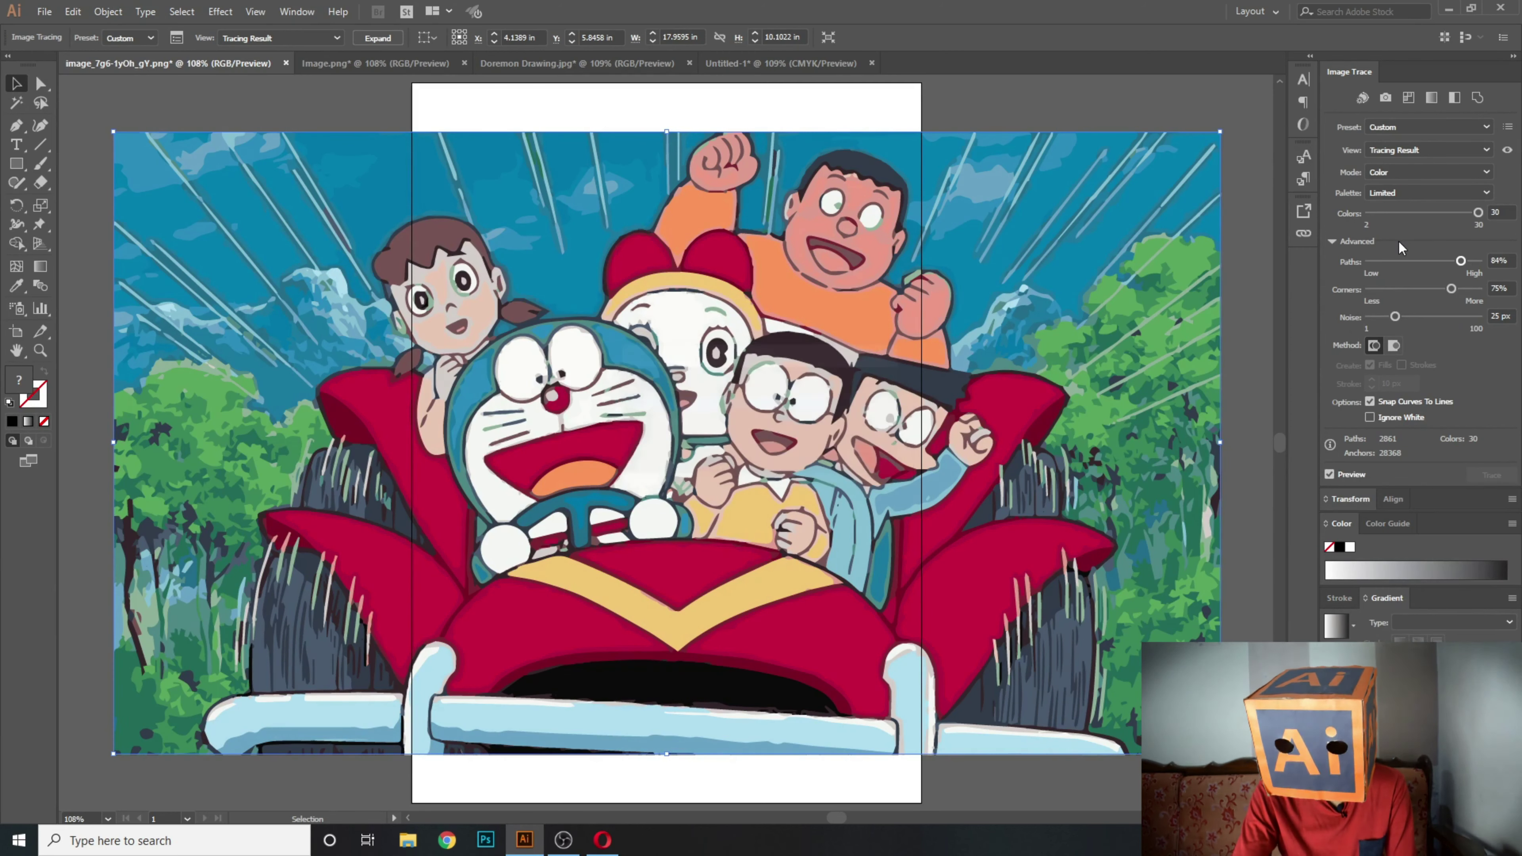
# Review the Preset and View lists unchanged, then switch to the Doremon Drawing.jpg document.
pyautogui.click(1390, 125)
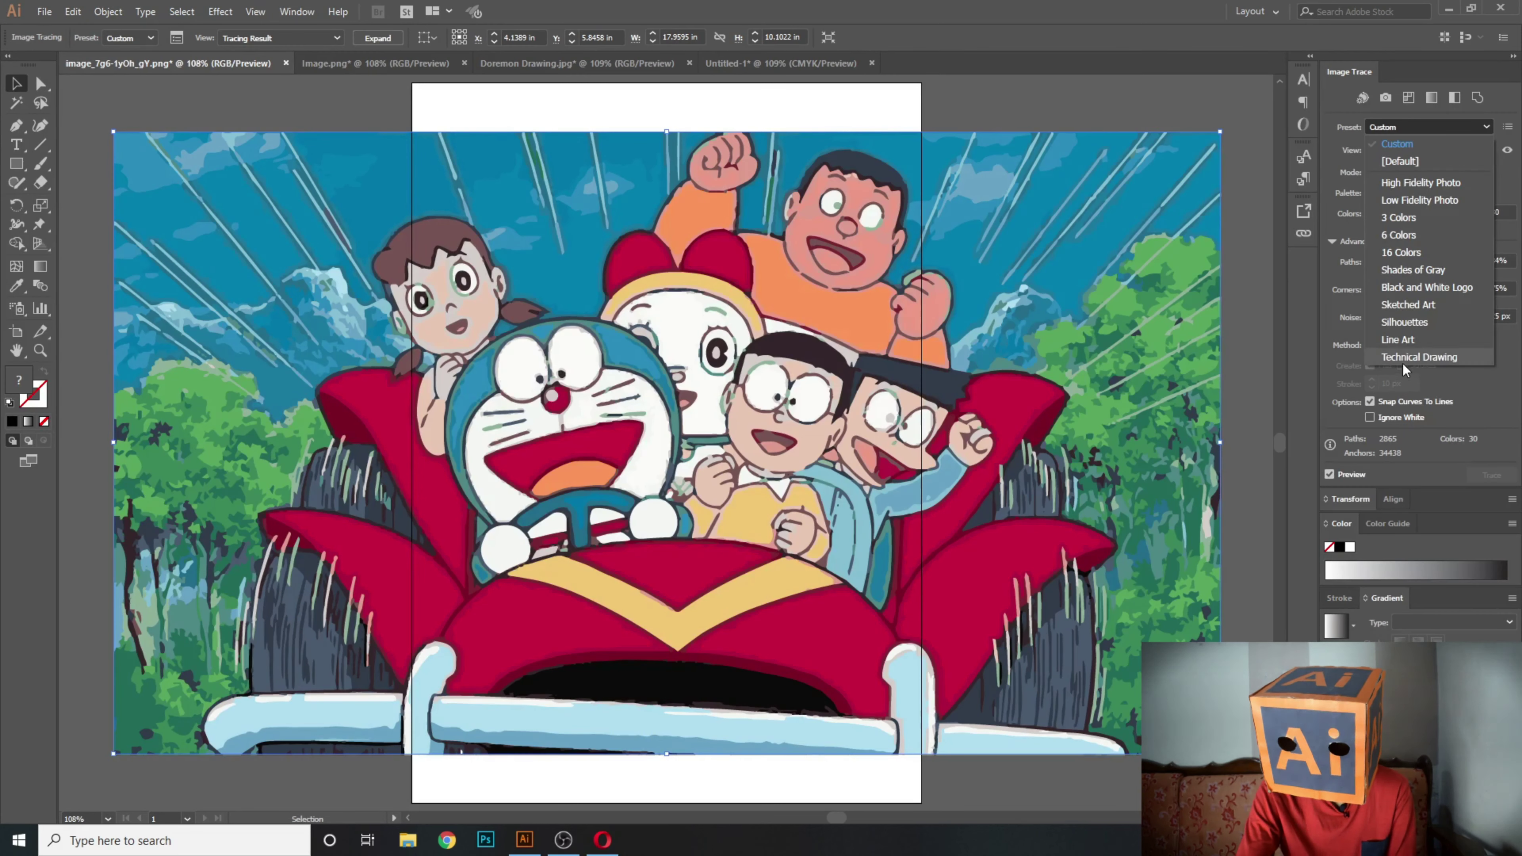
pyautogui.click(1296, 377)
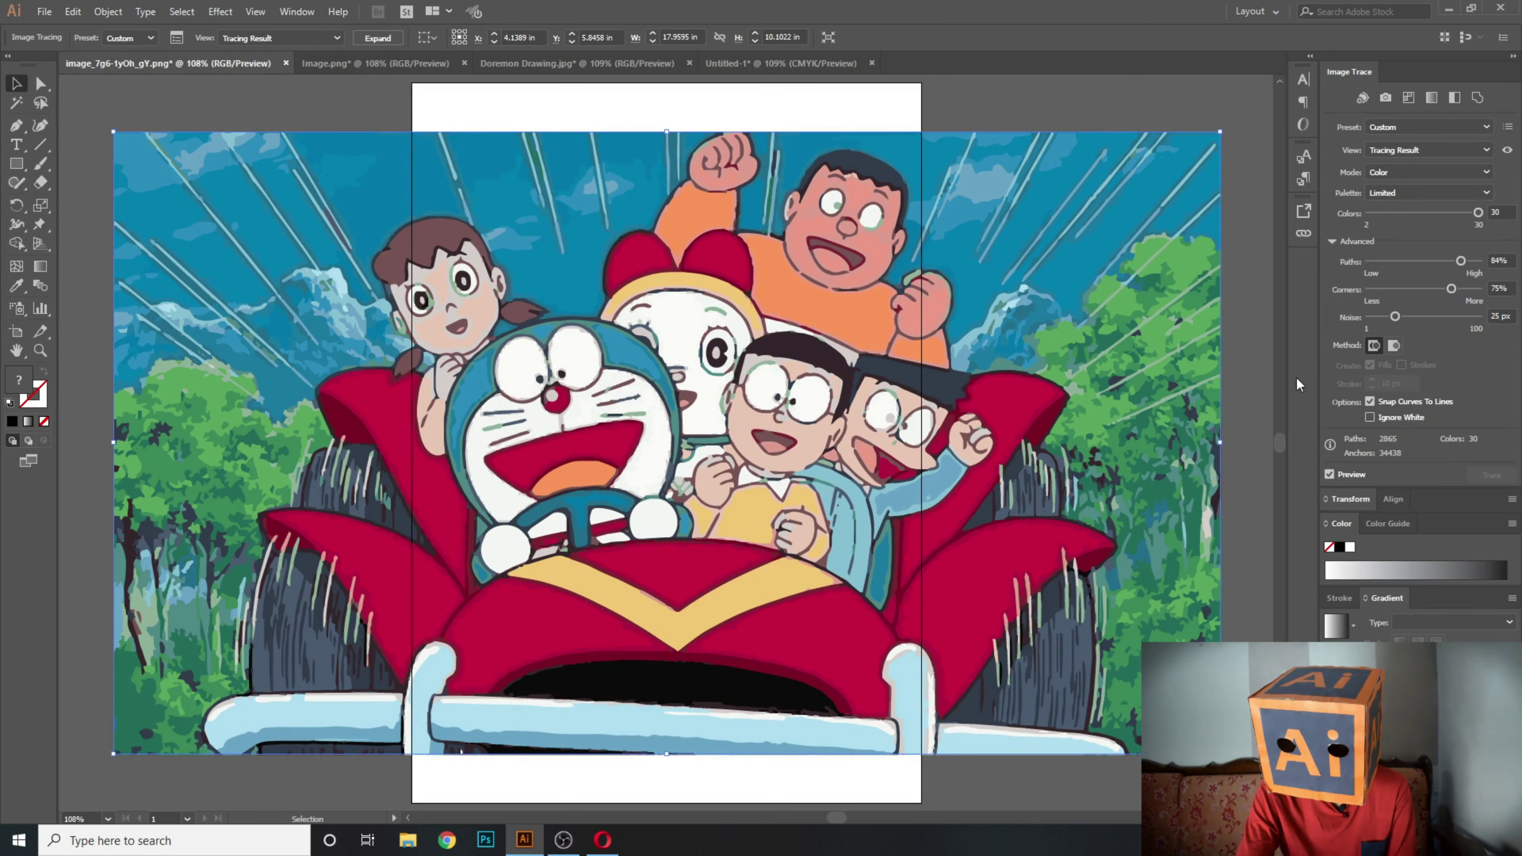
pyautogui.click(1385, 150)
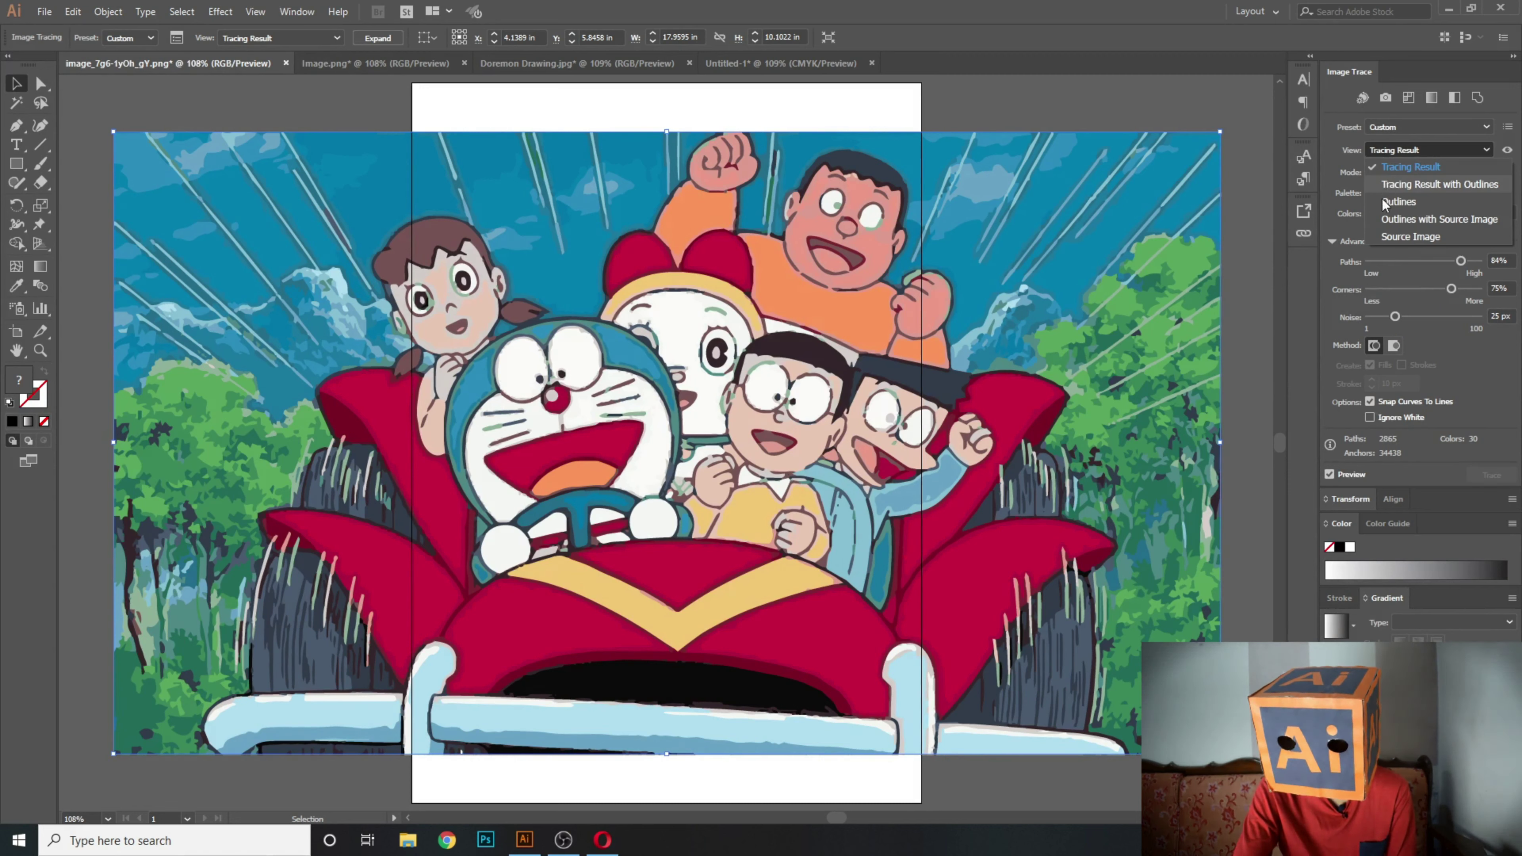
pyautogui.click(1195, 229)
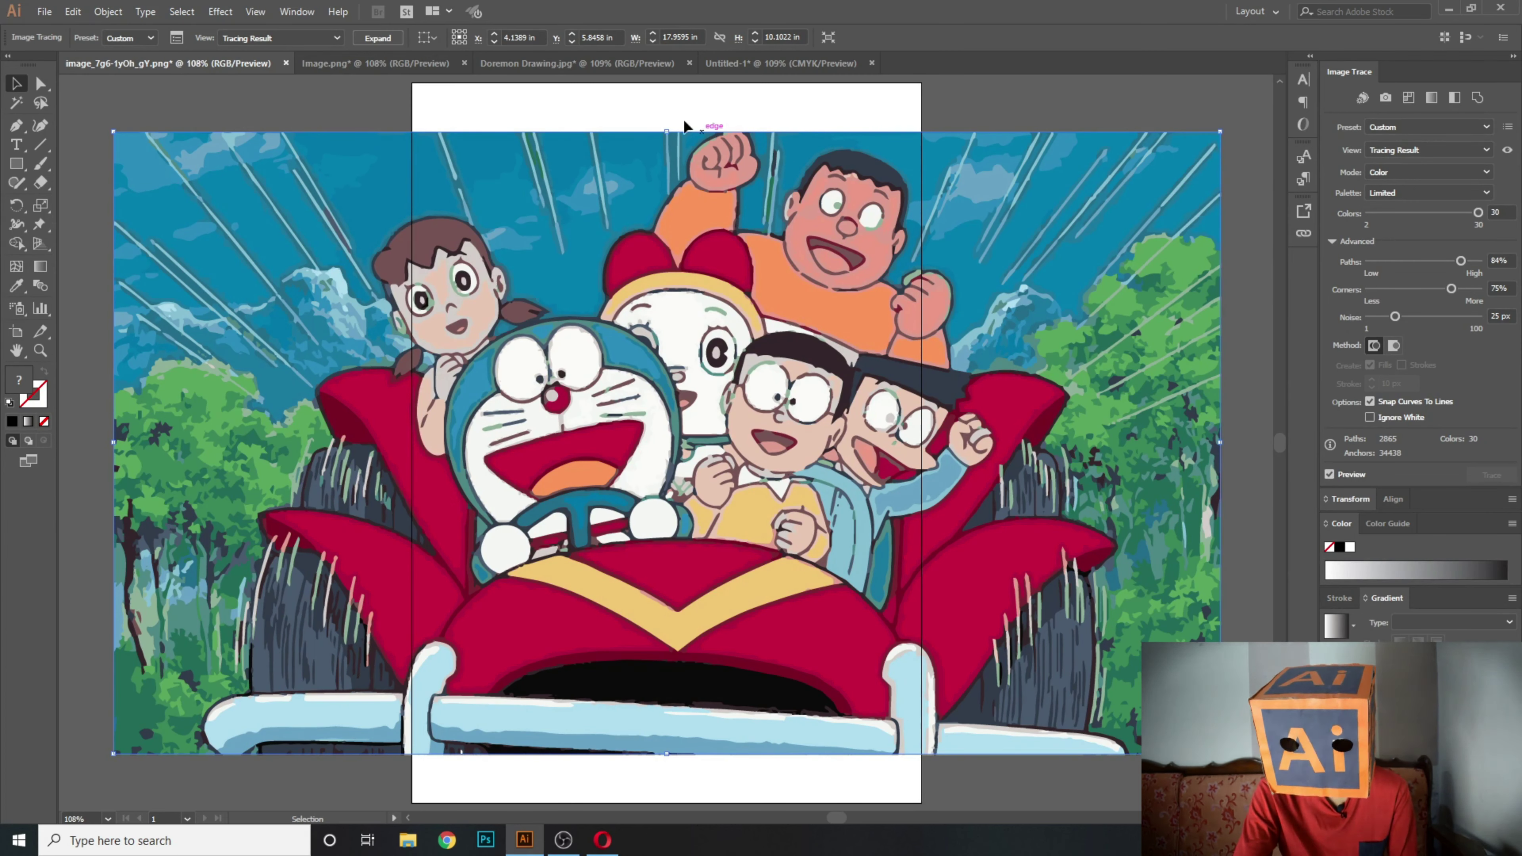
pyautogui.click(603, 64)
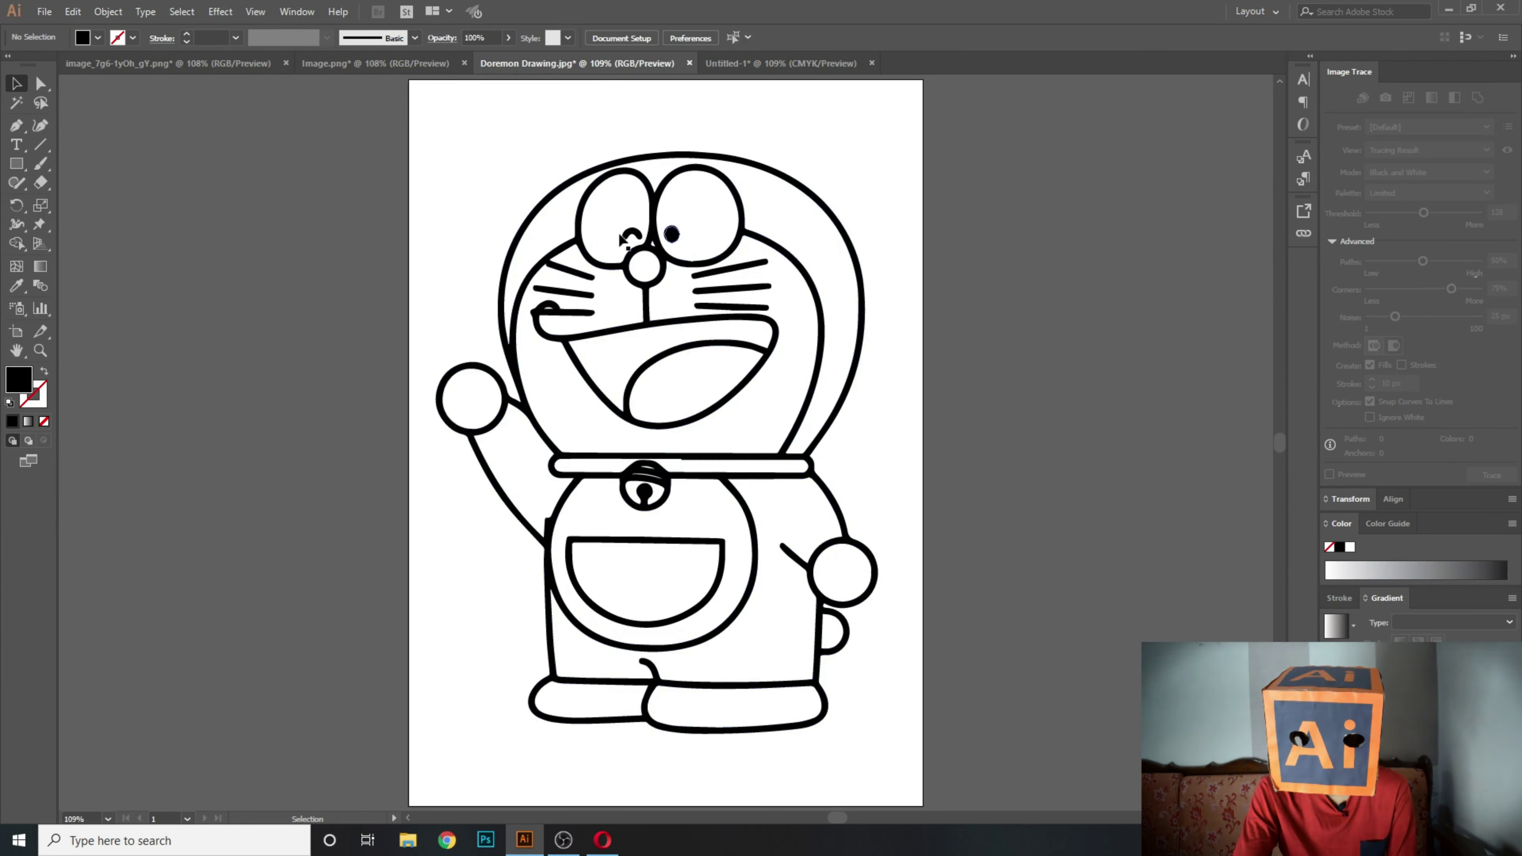
pyautogui.moveTo(567, 255); pyautogui.dragTo(909, 736)
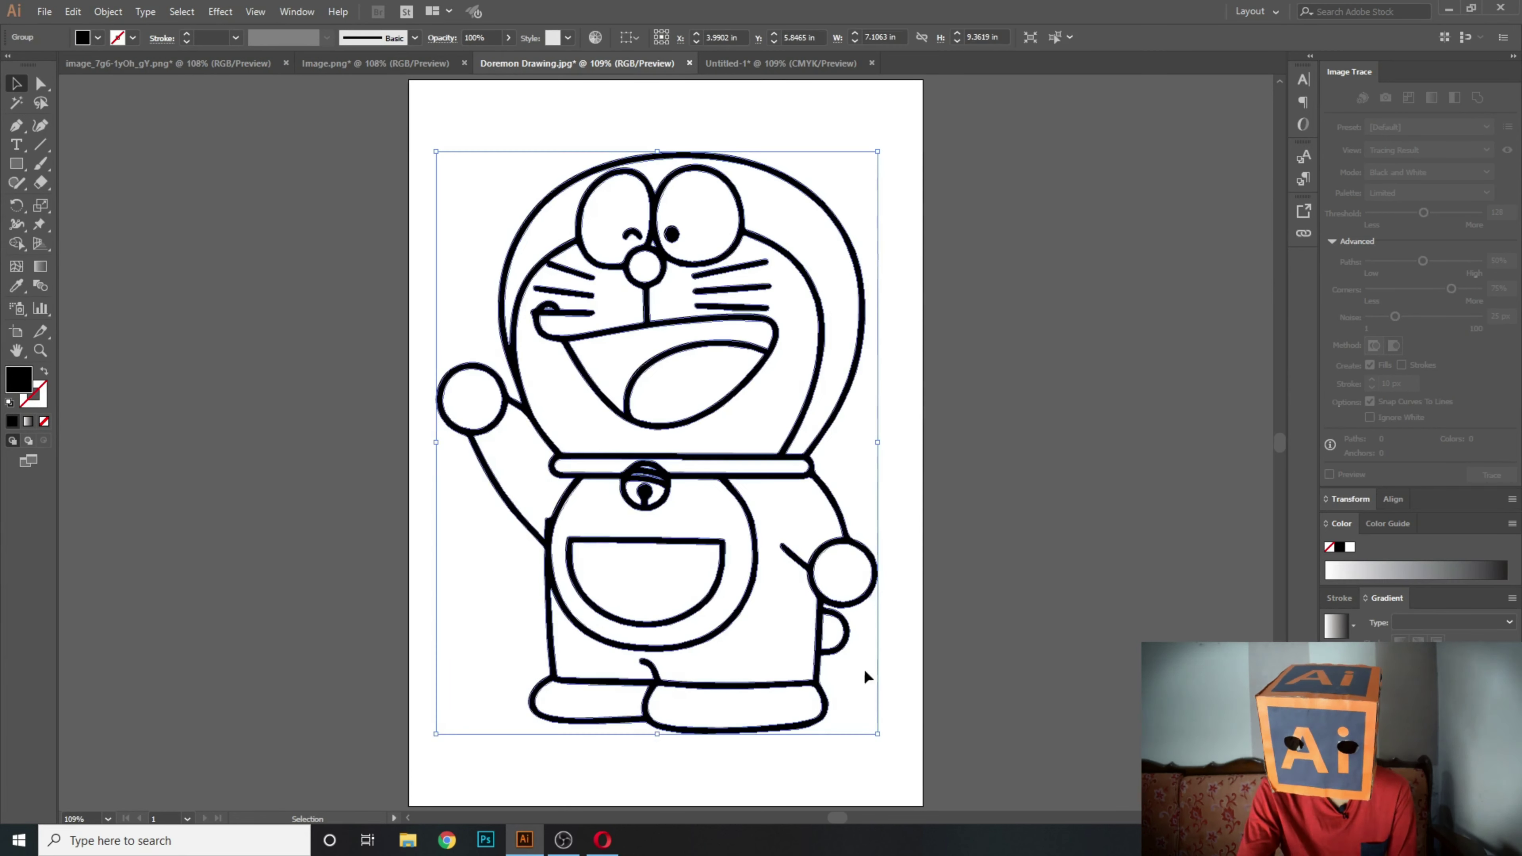
pyautogui.press('ctrl')
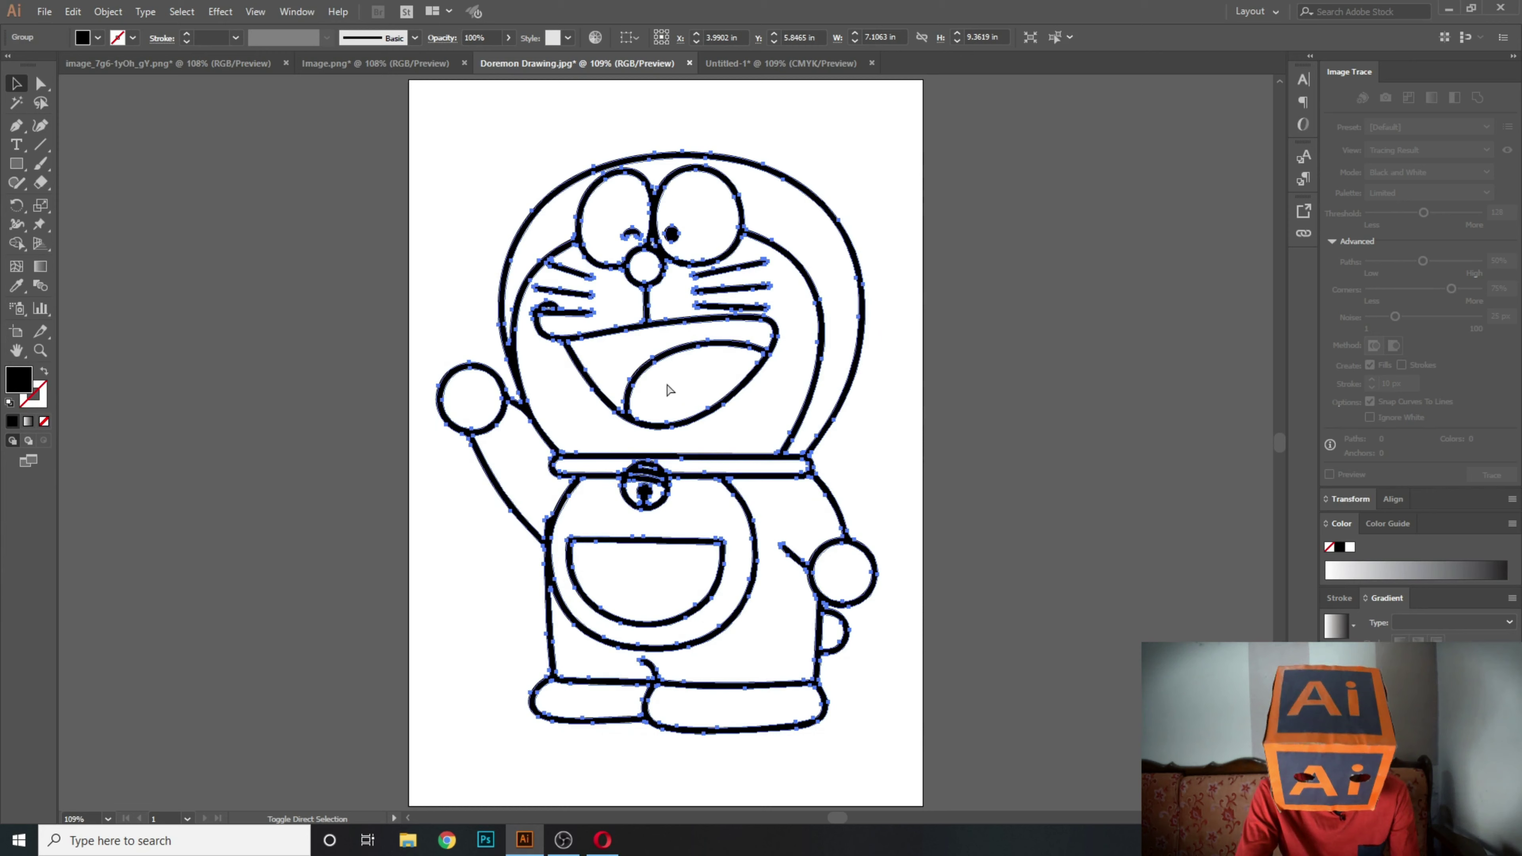
pyautogui.hotkey('ctrl', 'shift', 'g')
pyautogui.click(360, 234)
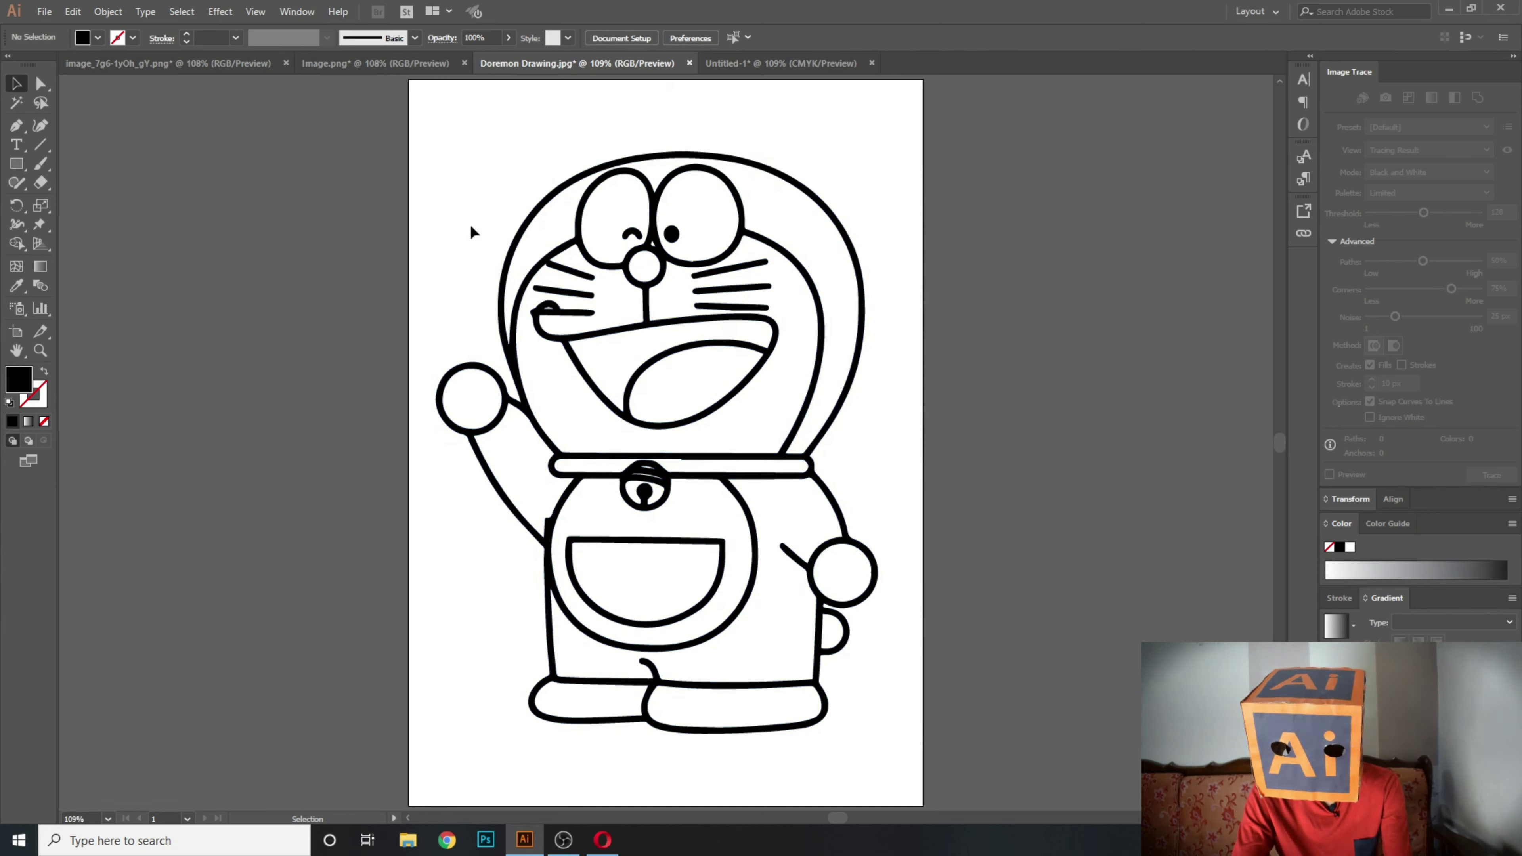
pyautogui.moveTo(514, 244); pyautogui.dragTo(266, 216)
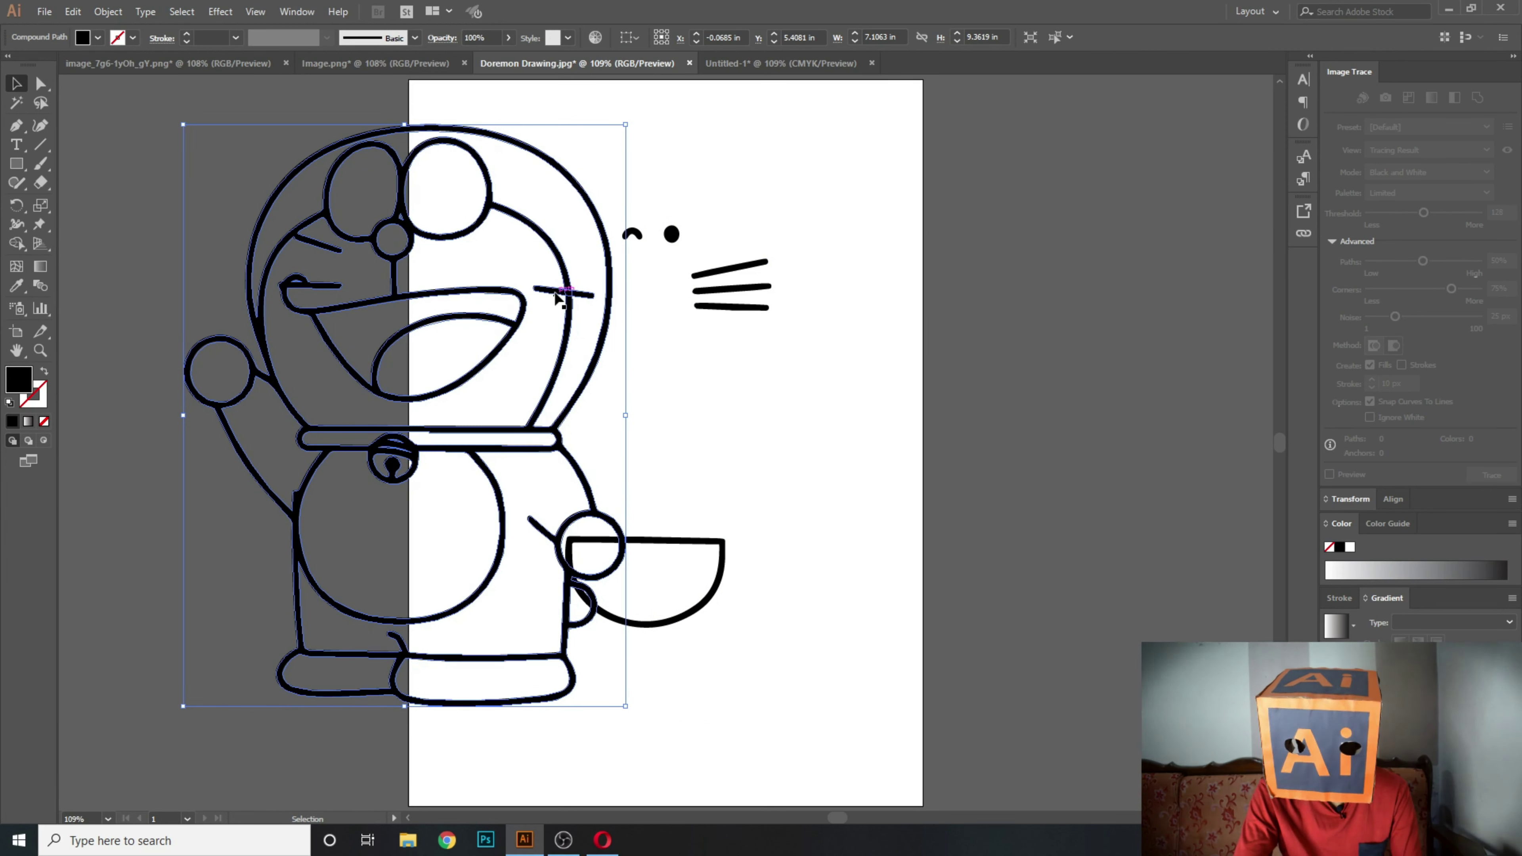
pyautogui.hotkey('ctrl', 'z')
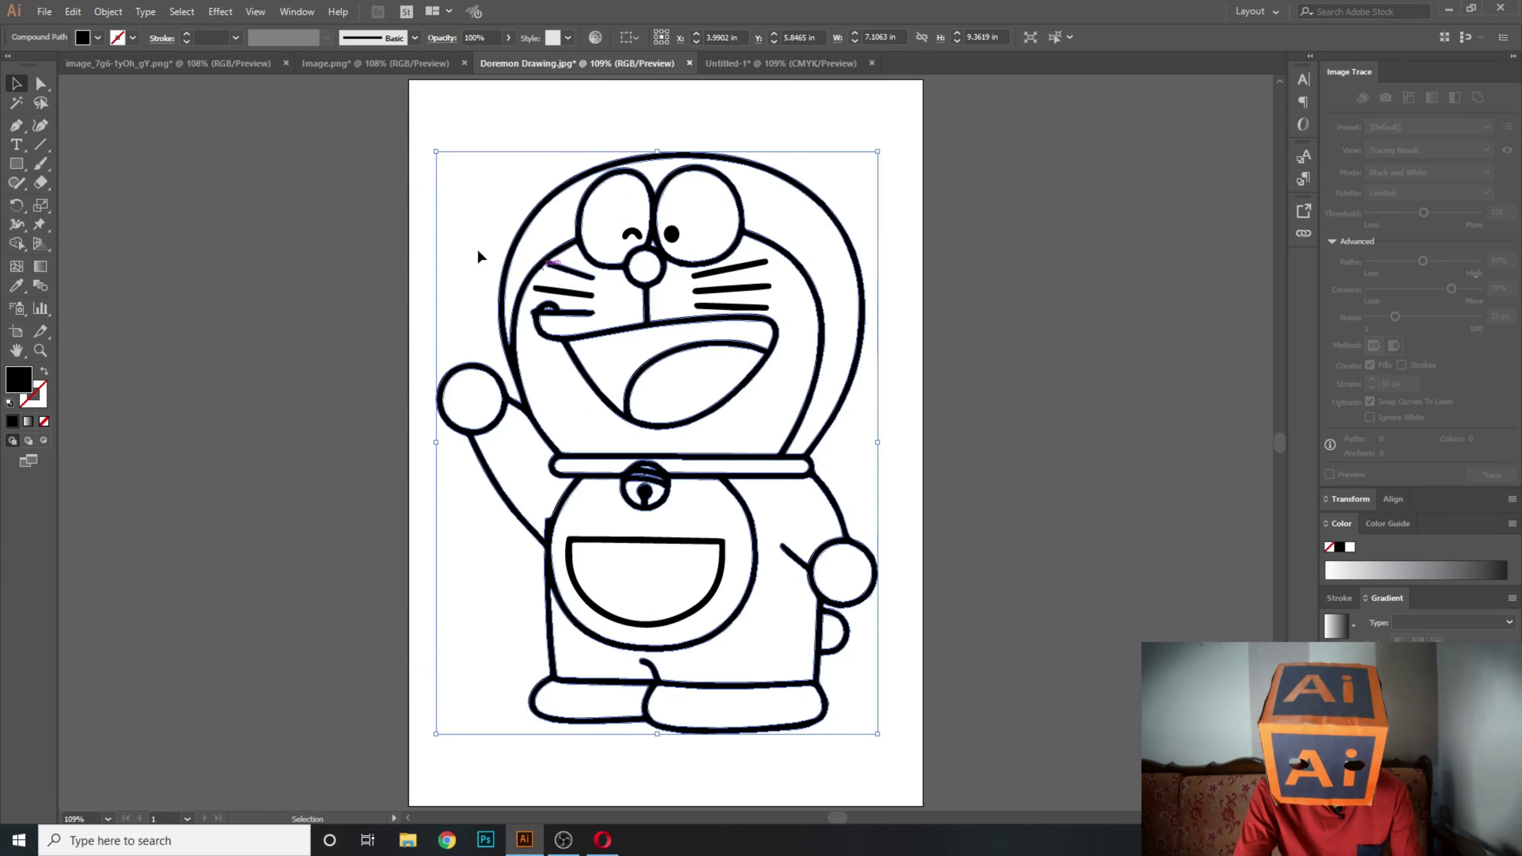
pyautogui.click(439, 247)
pyautogui.hotkey('ctrl', 'a')
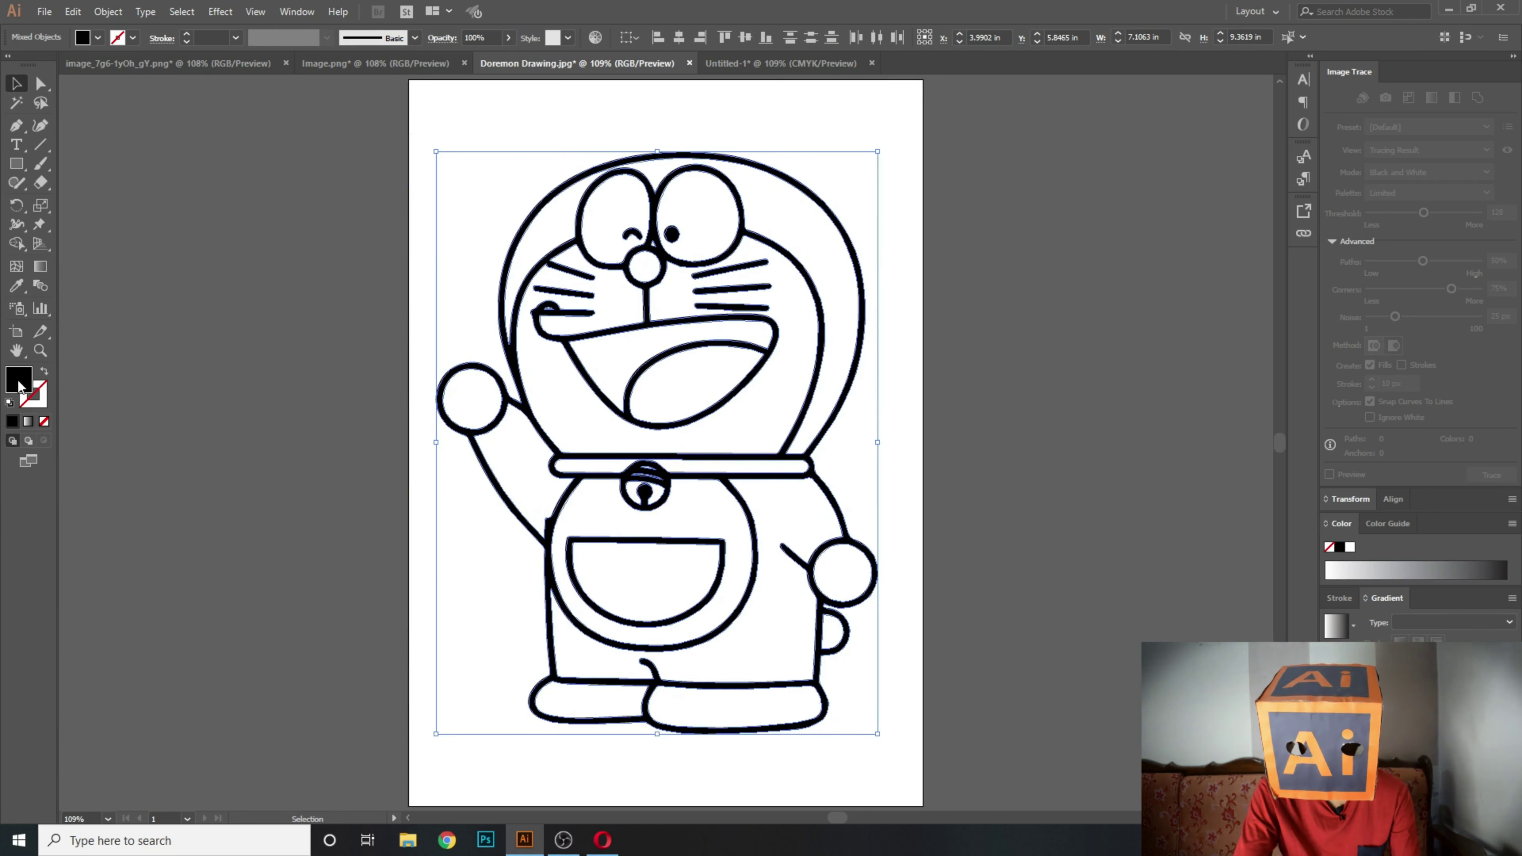
pyautogui.click(47, 394)
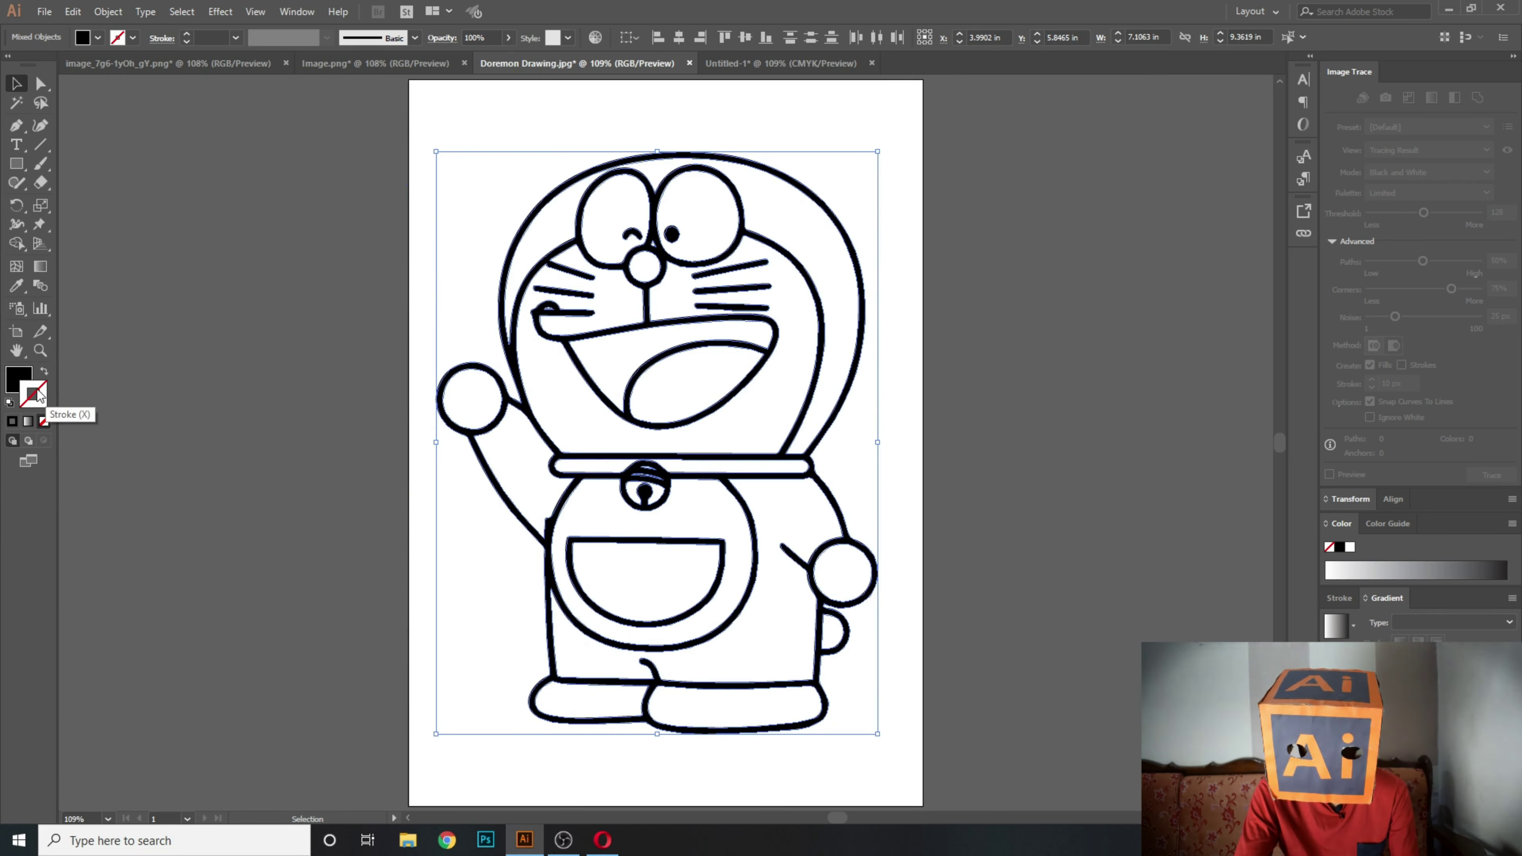
pyautogui.click(21, 381)
pyautogui.doubleClick(22, 382)
# Drop the Doraemon line drawing into Untitled-1 and delete the gradient rectangle.
pyautogui.press('Return')
pyautogui.moveTo(659, 252); pyautogui.dragTo(748, 63)
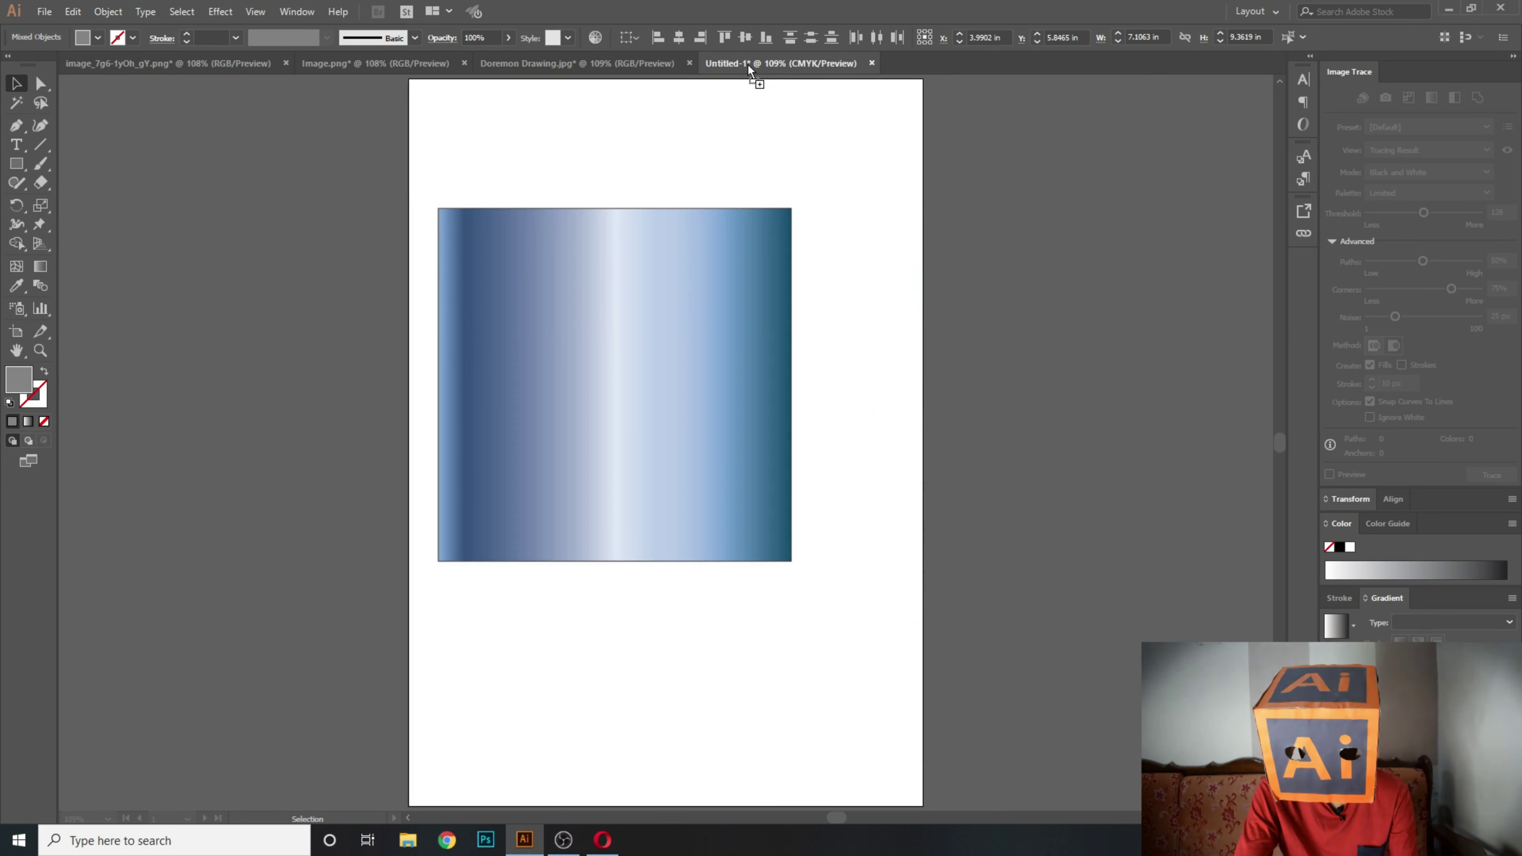
pyautogui.moveTo(641, 408); pyautogui.dragTo(639, 406)
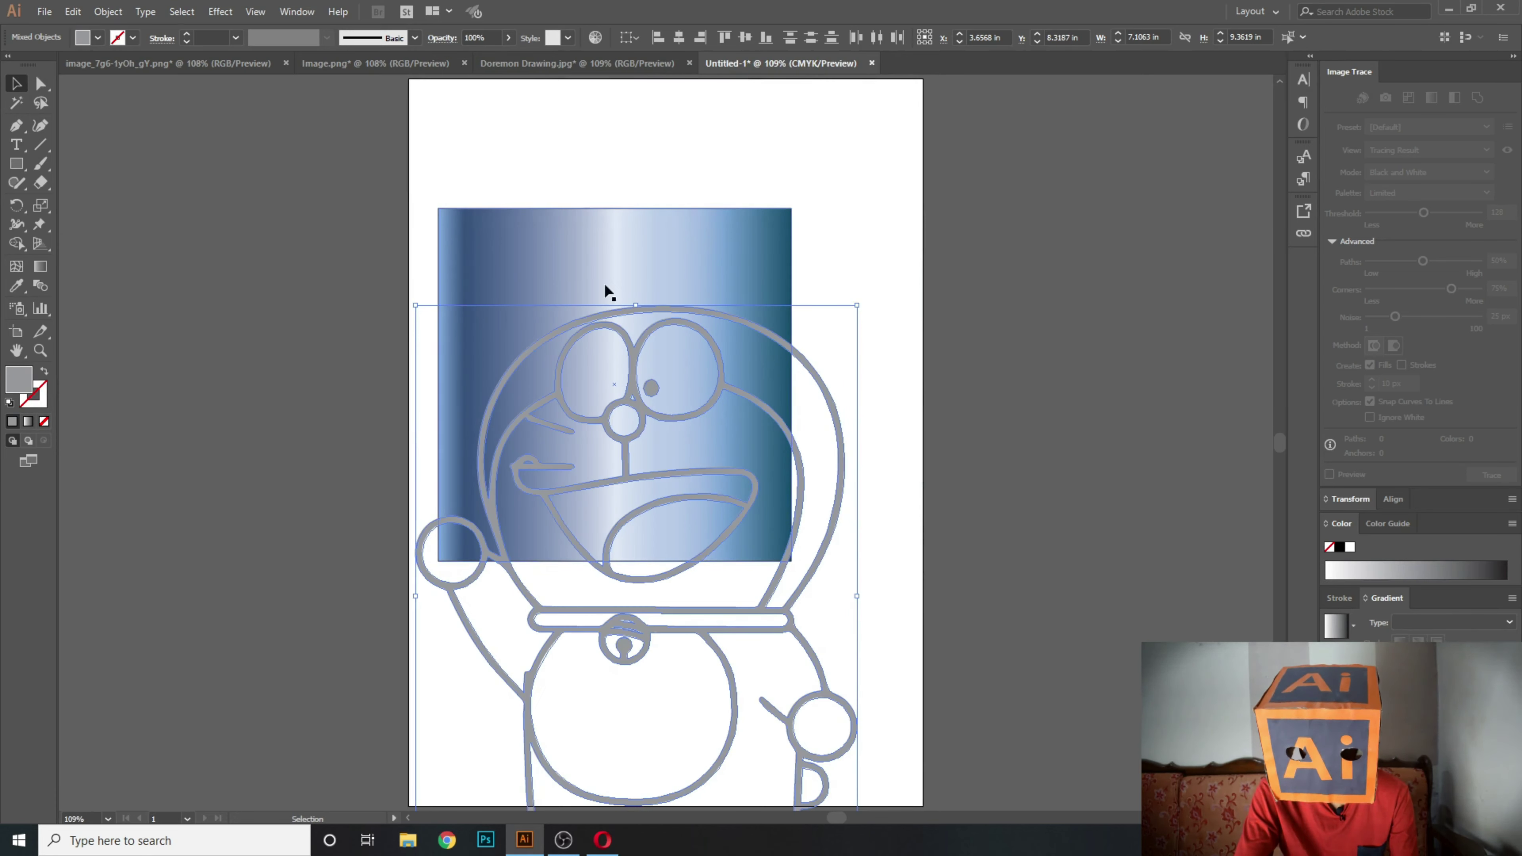
pyautogui.click(604, 252)
pyautogui.press('Delete')
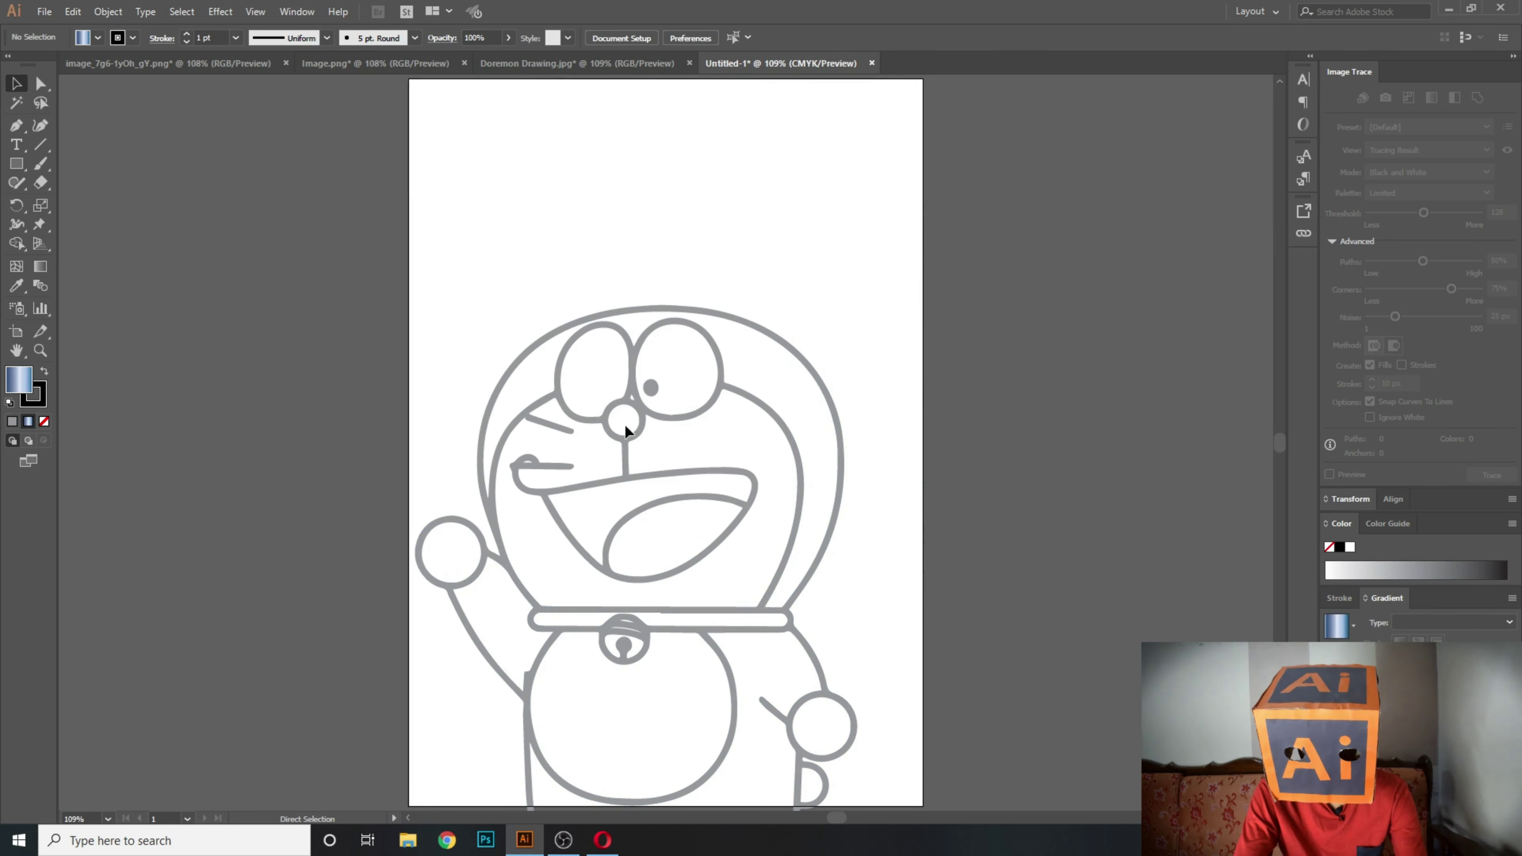
# Try several swatch colours and patterns on the drawing, then return its lines to black.
pyautogui.click(643, 422)
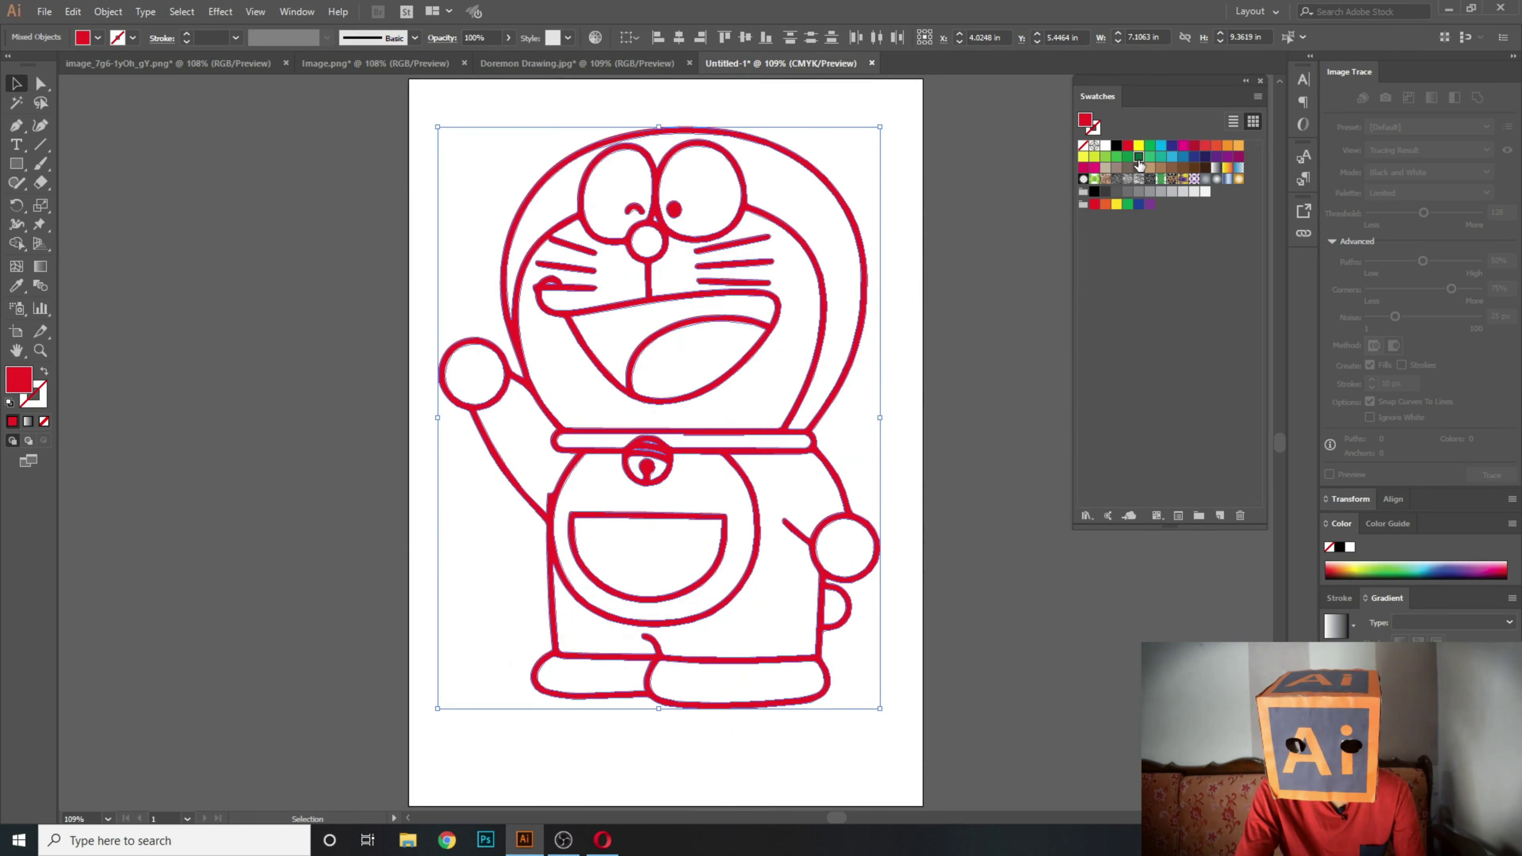
pyautogui.click(1138, 156)
pyautogui.click(1160, 157)
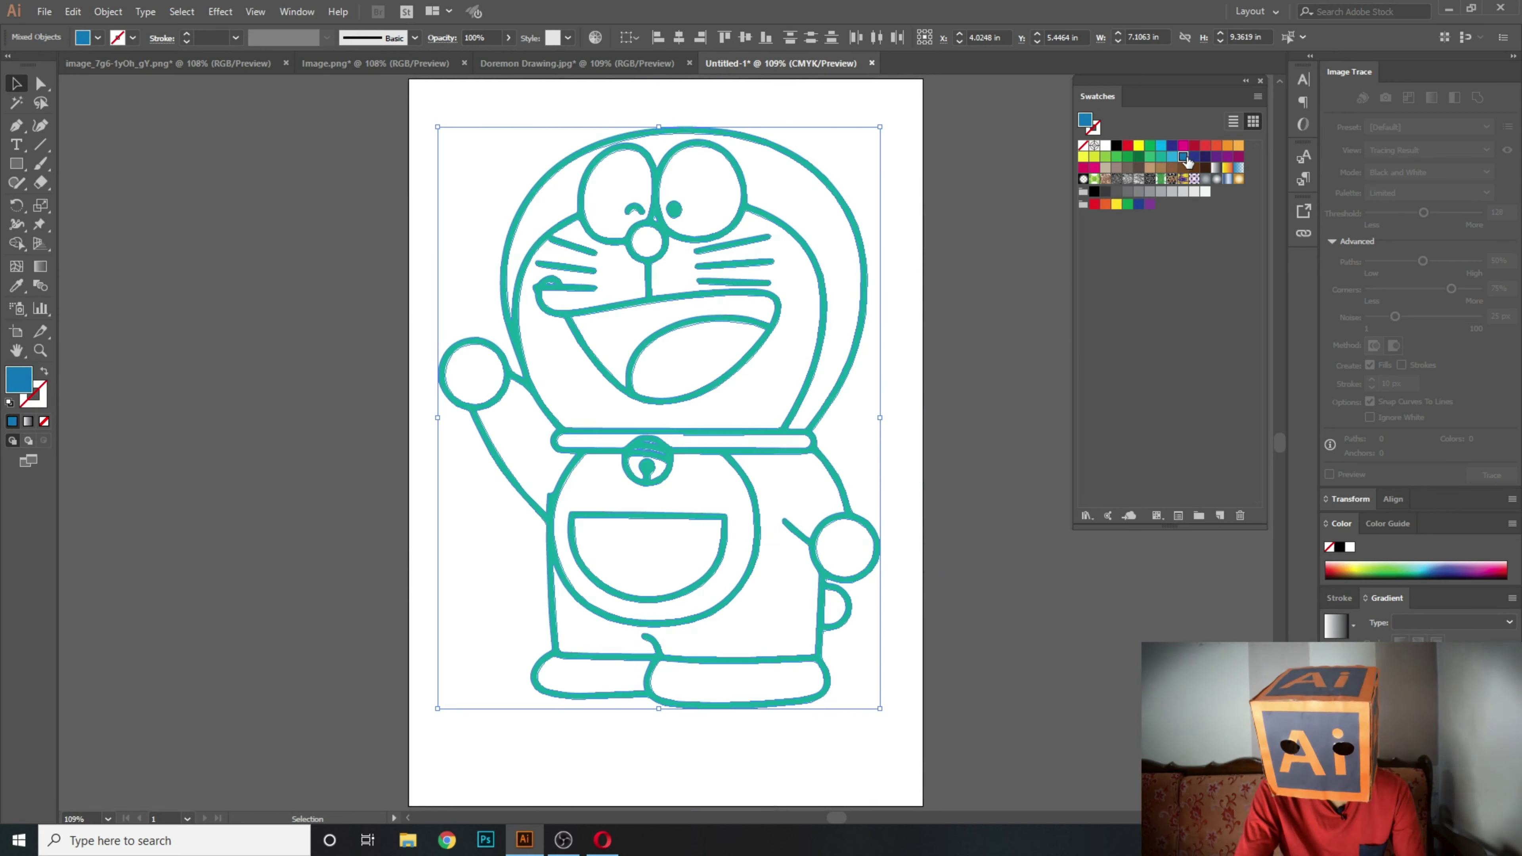
pyautogui.click(1194, 156)
pyautogui.click(1199, 157)
pyautogui.click(1237, 156)
pyautogui.click(1149, 157)
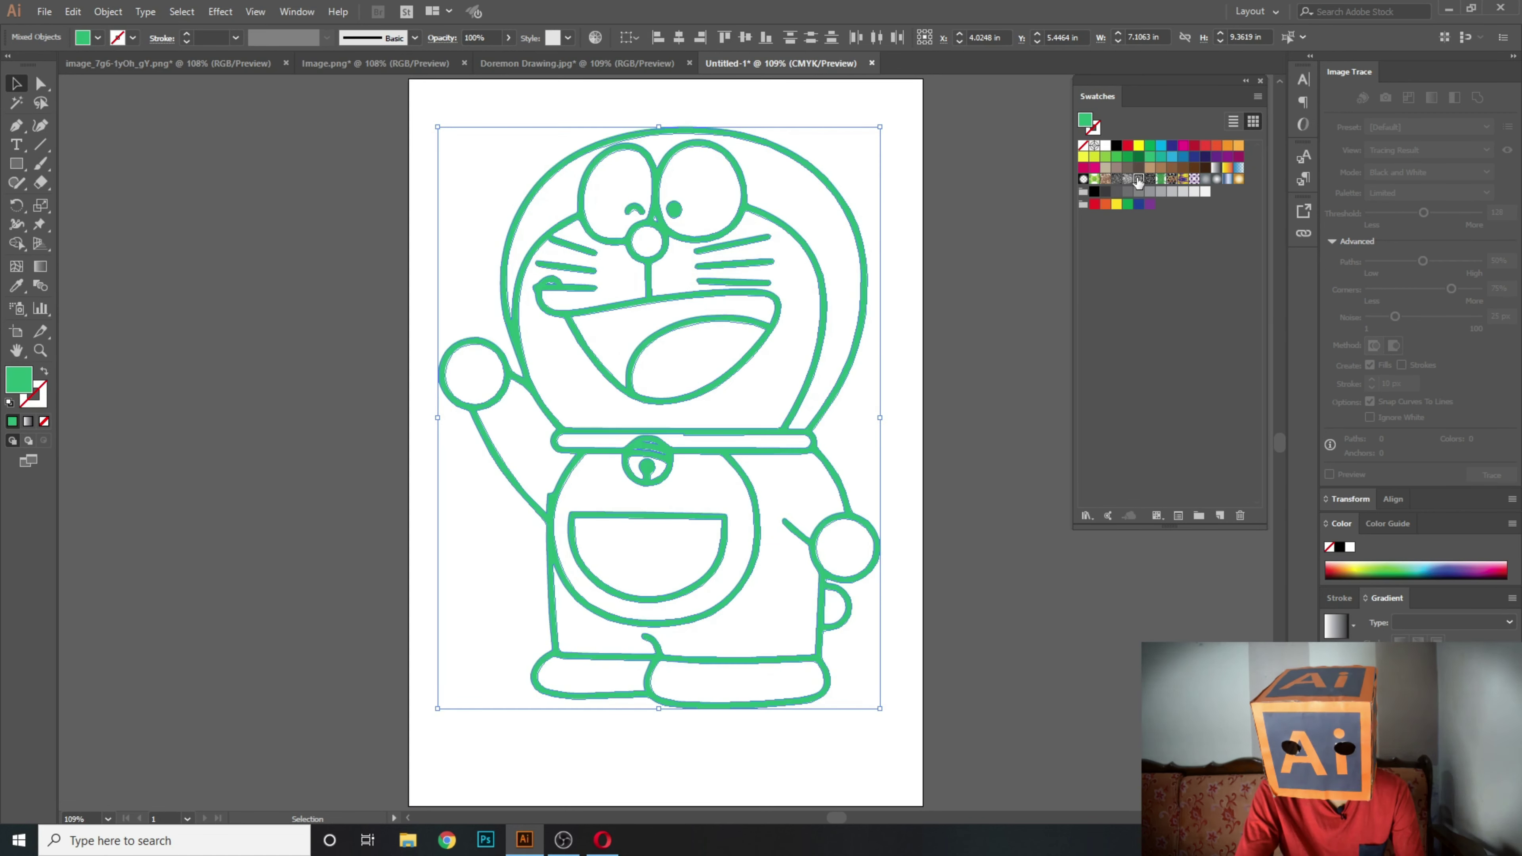
pyautogui.click(1148, 178)
pyautogui.click(1138, 178)
pyautogui.click(1151, 157)
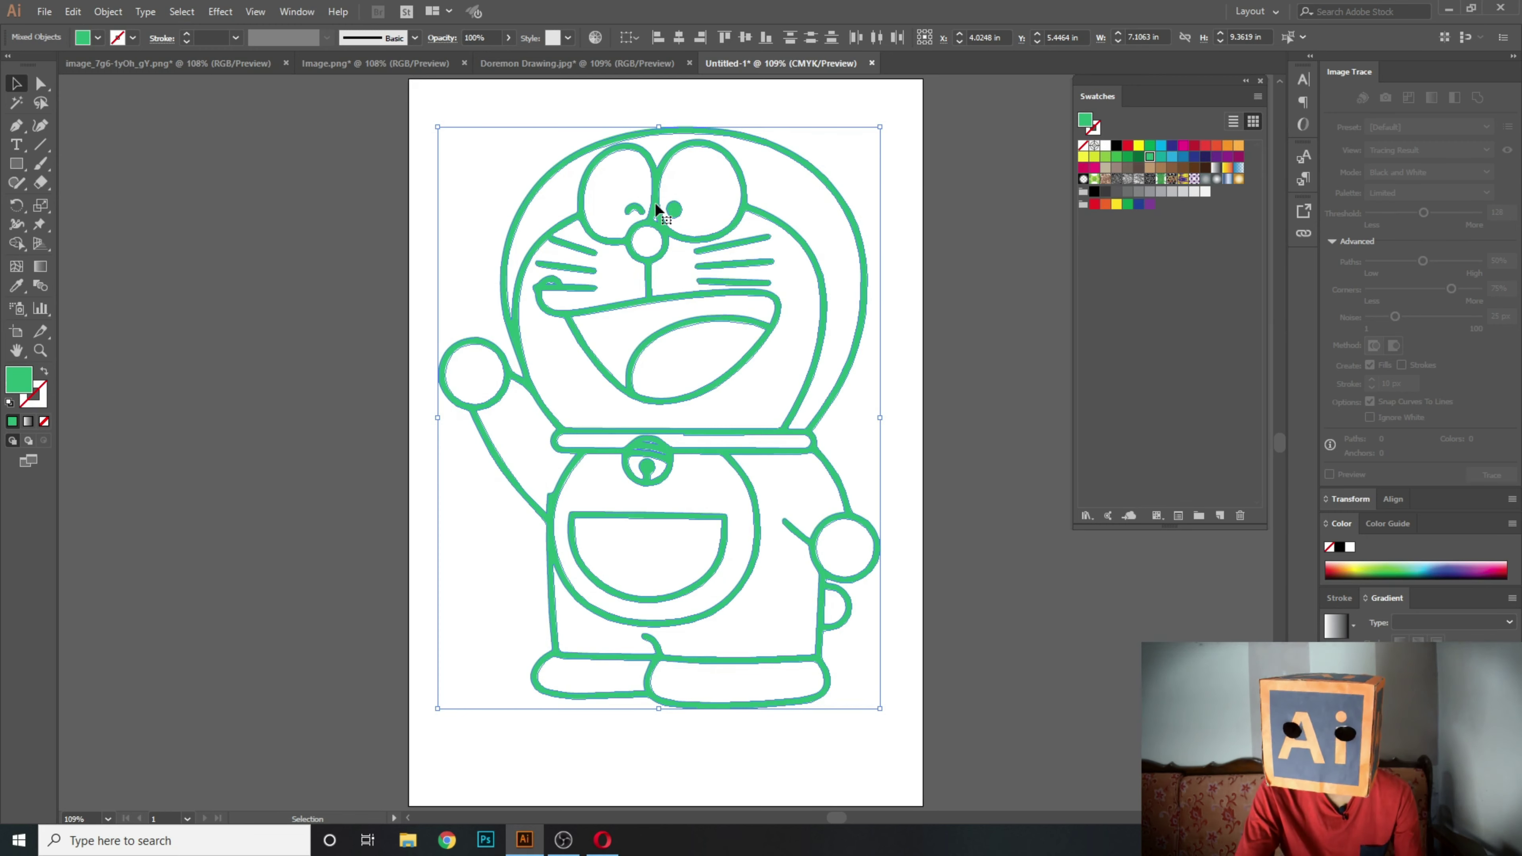
pyautogui.click(1115, 146)
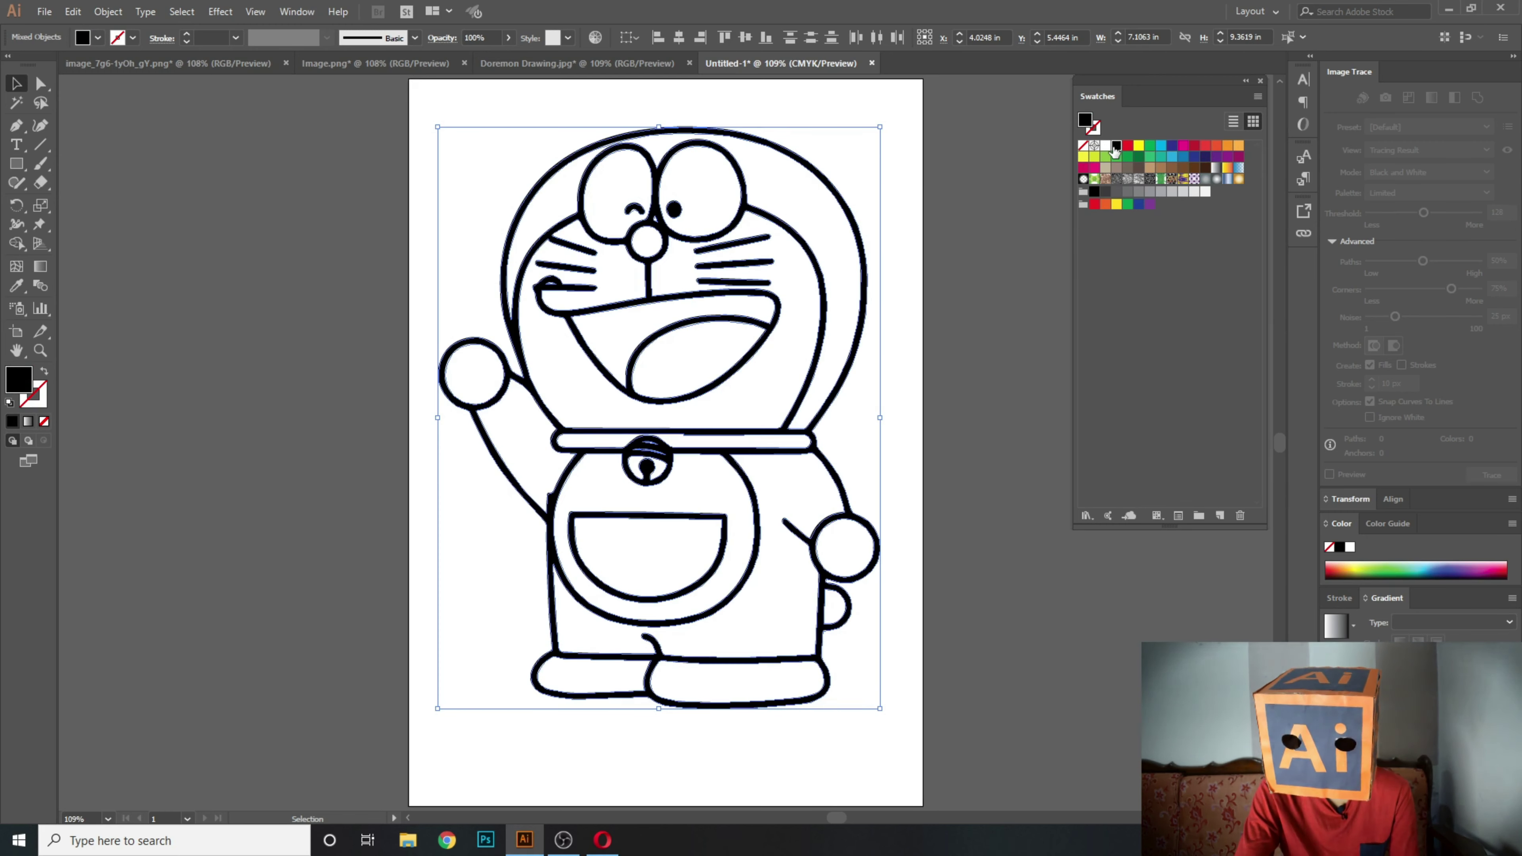
pyautogui.click(883, 340)
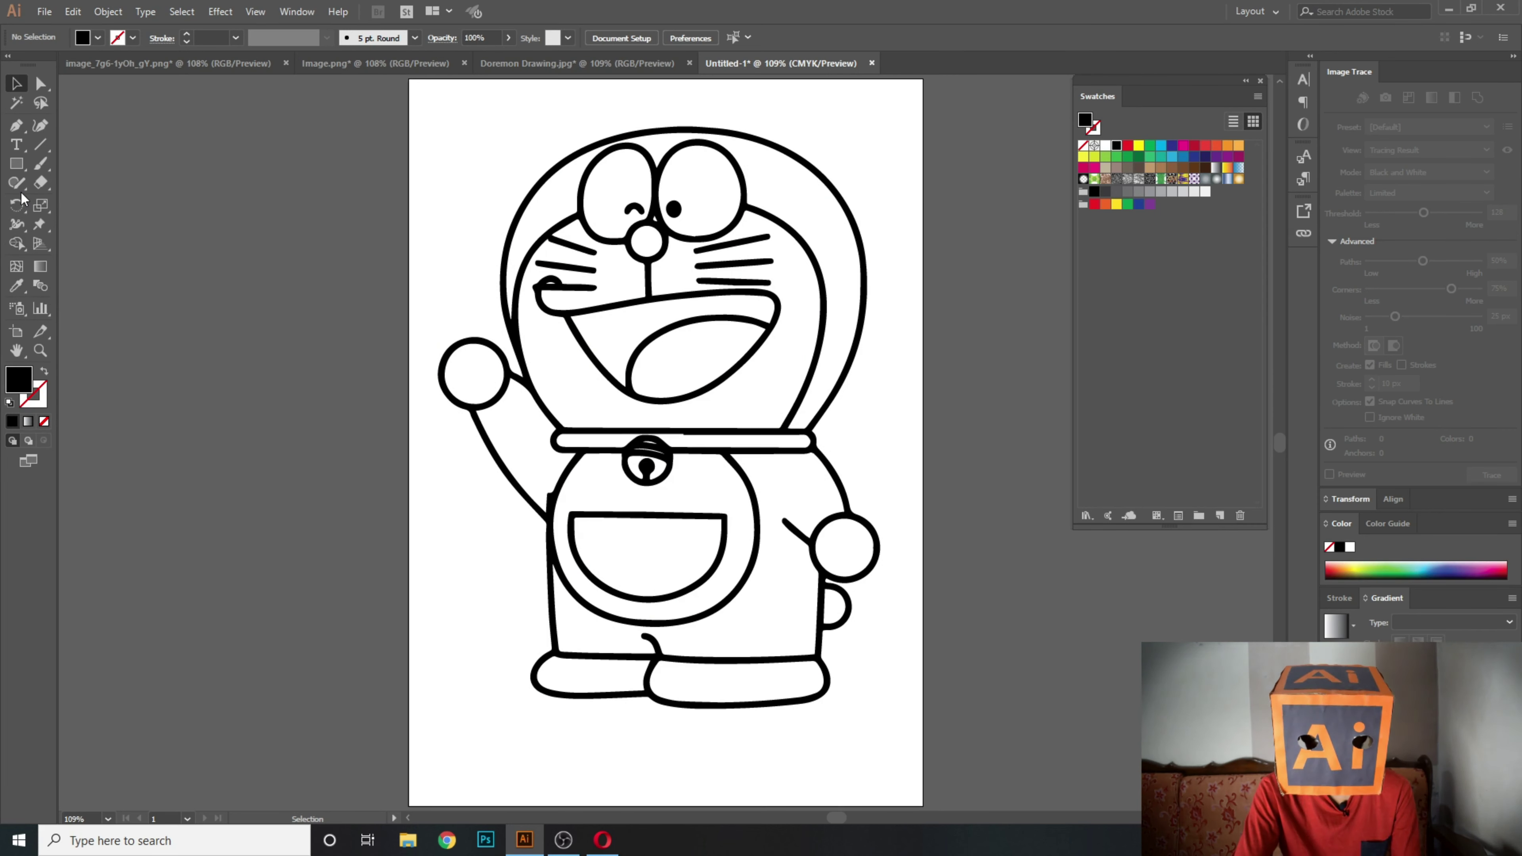
pyautogui.moveTo(23, 191)
pyautogui.mouseDown()
pyautogui.moveTo(18, 245)
pyautogui.moveTo(77, 262)
pyautogui.moveTo(104, 64)
pyautogui.moveTo(263, 174)
pyautogui.mouseUp()
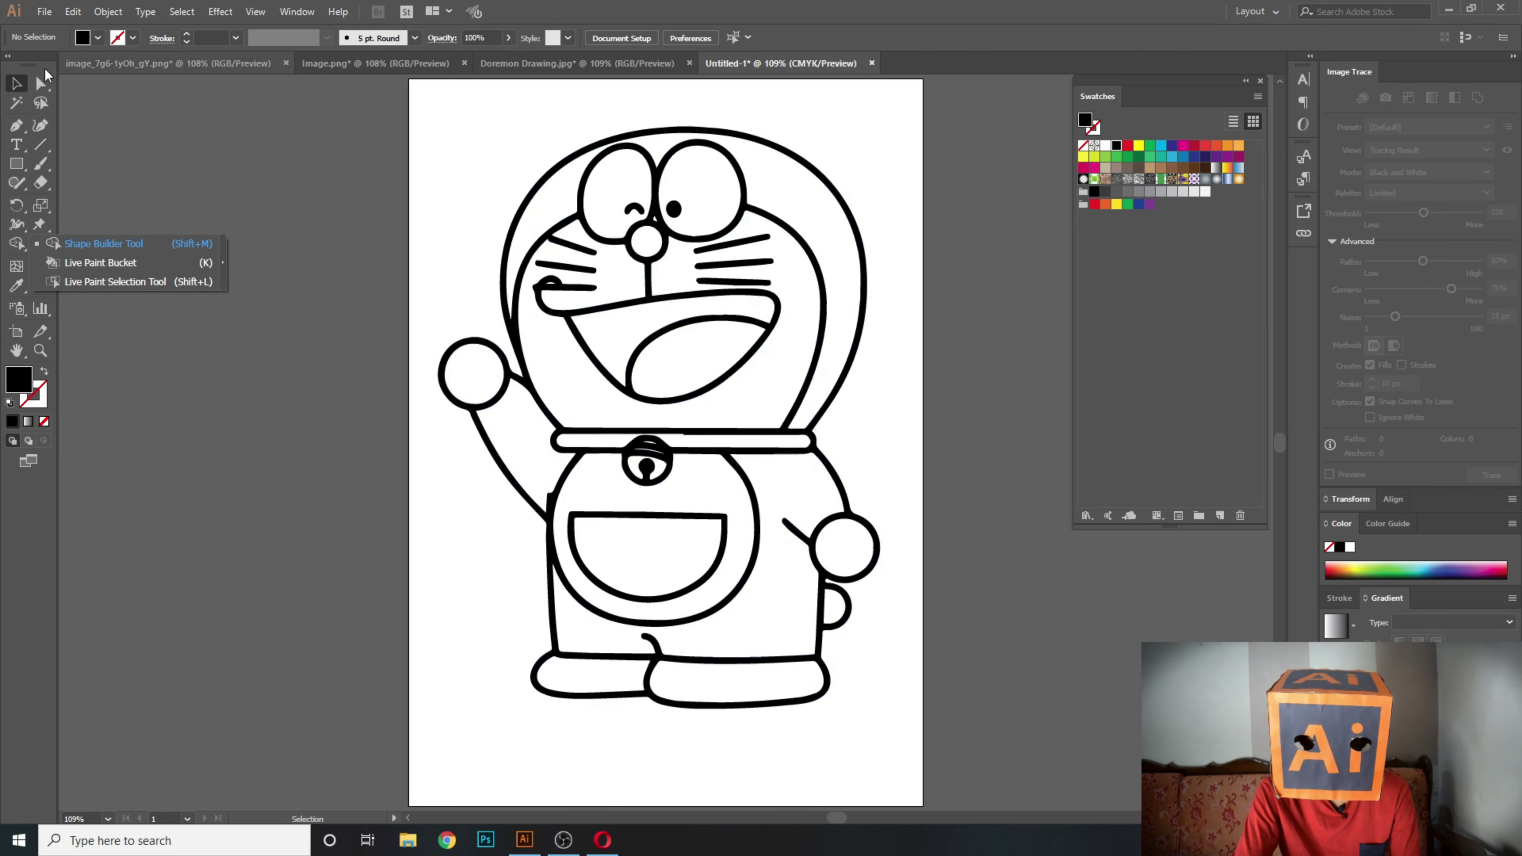
# Compare the image_7g6 colour reference with the Untitled-1 line drawing, zooming in on the reference.
pyautogui.click(88, 64)
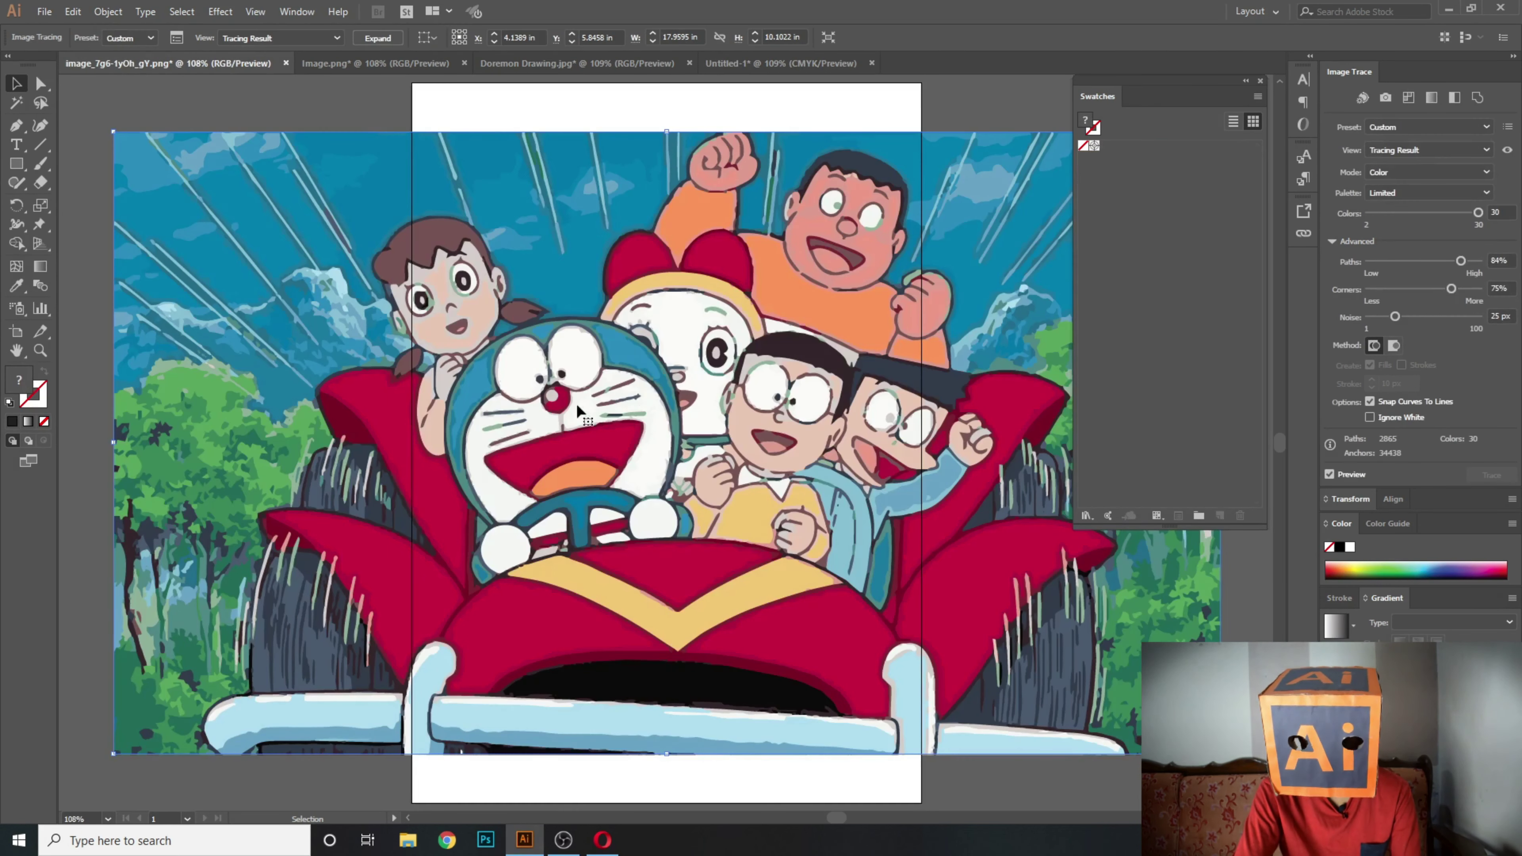
pyautogui.click(738, 56)
pyautogui.click(85, 60)
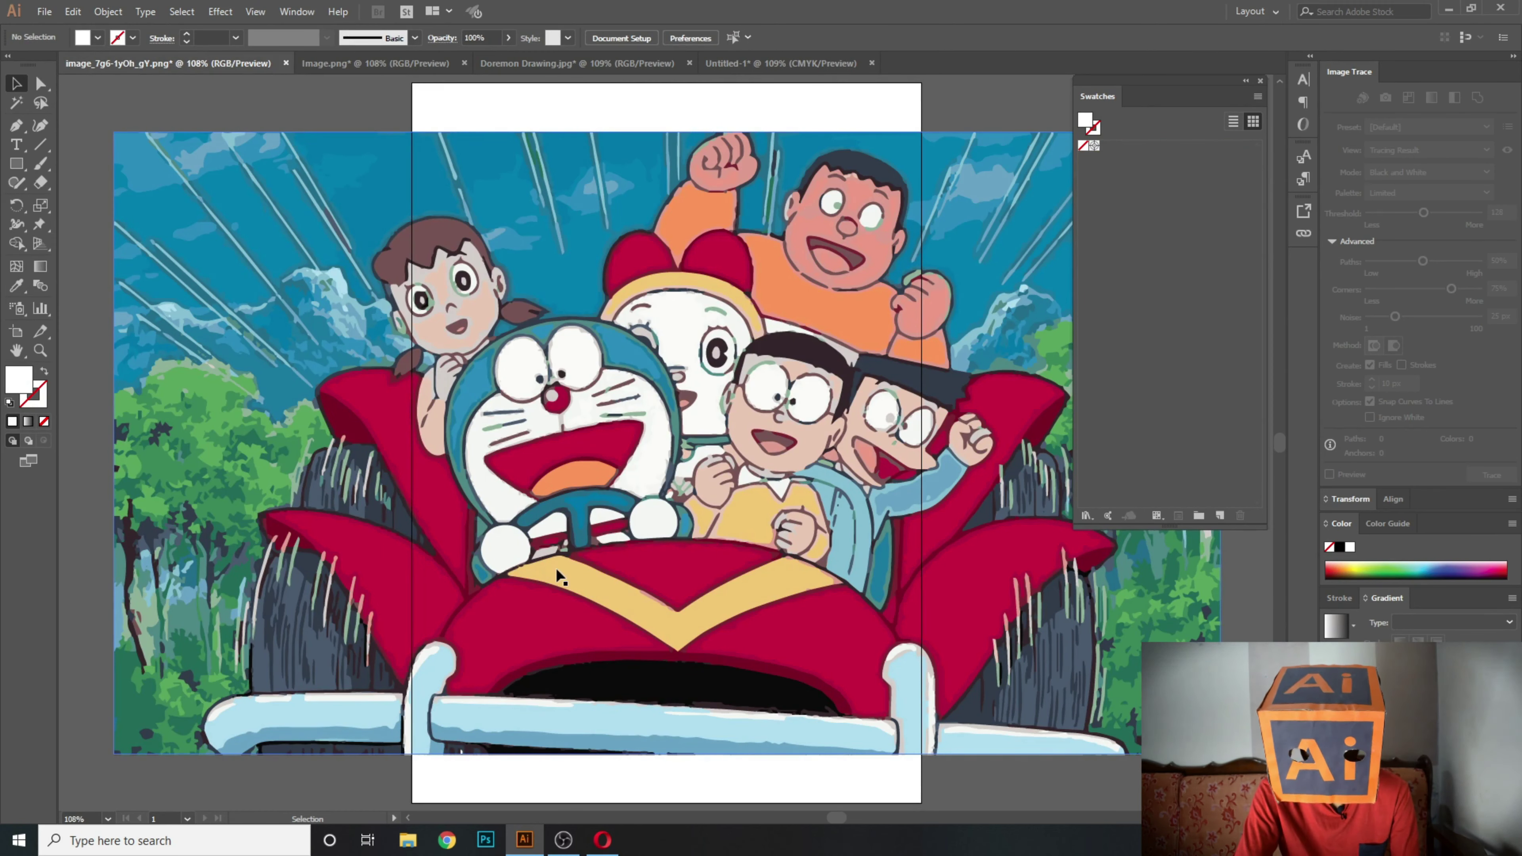
pyautogui.hotkey('ctrl', '+')
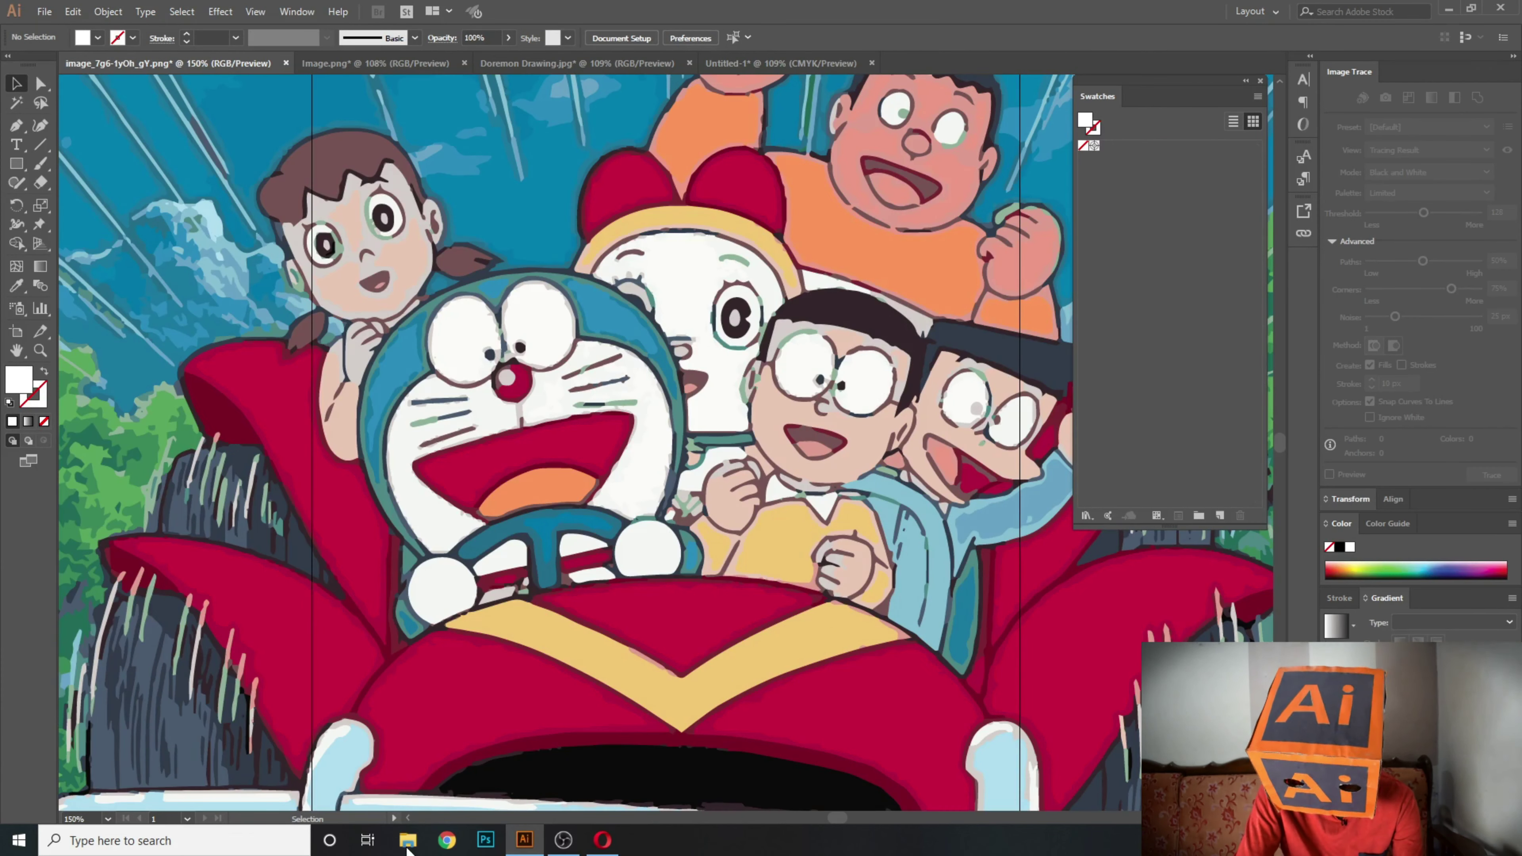
pyautogui.click(761, 62)
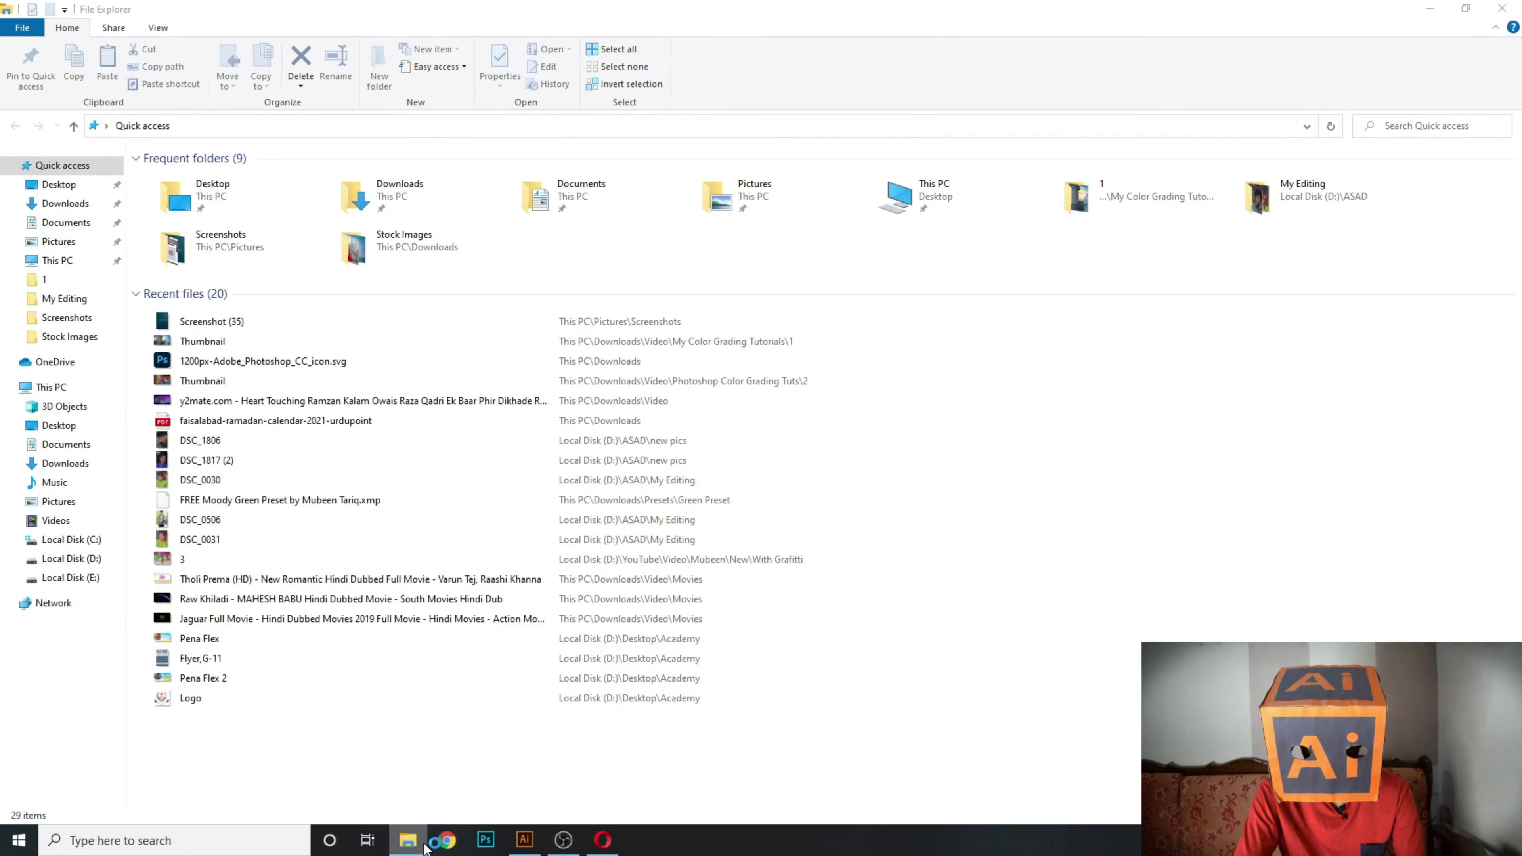
# Find the Pinterest Doraemon image in Google Images for 'Doremon' and open it in a new tab.
pyautogui.click(425, 842)
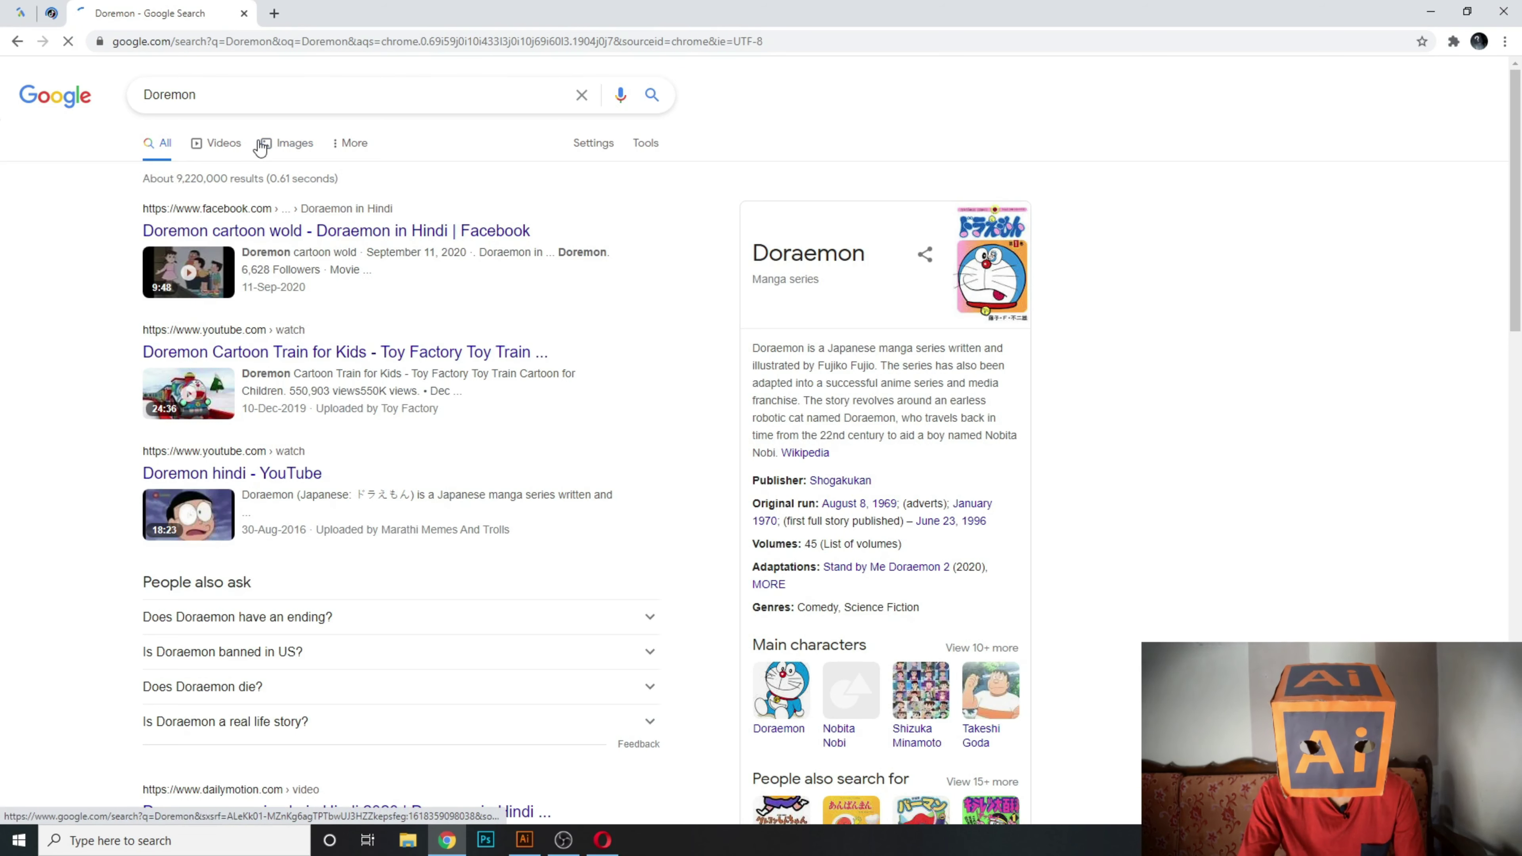
pyautogui.click(262, 144)
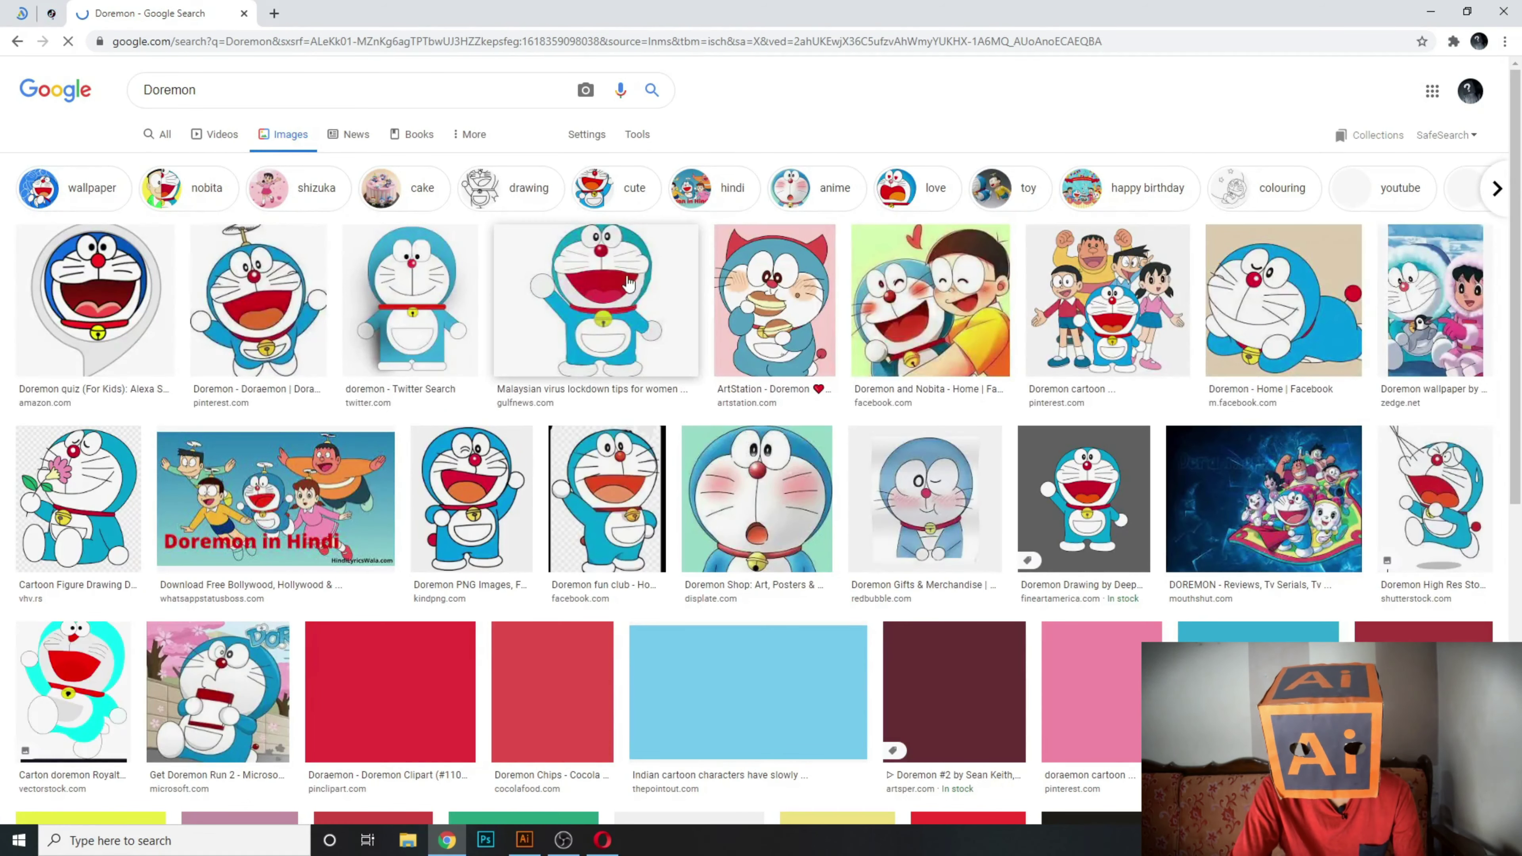
pyautogui.click(626, 283)
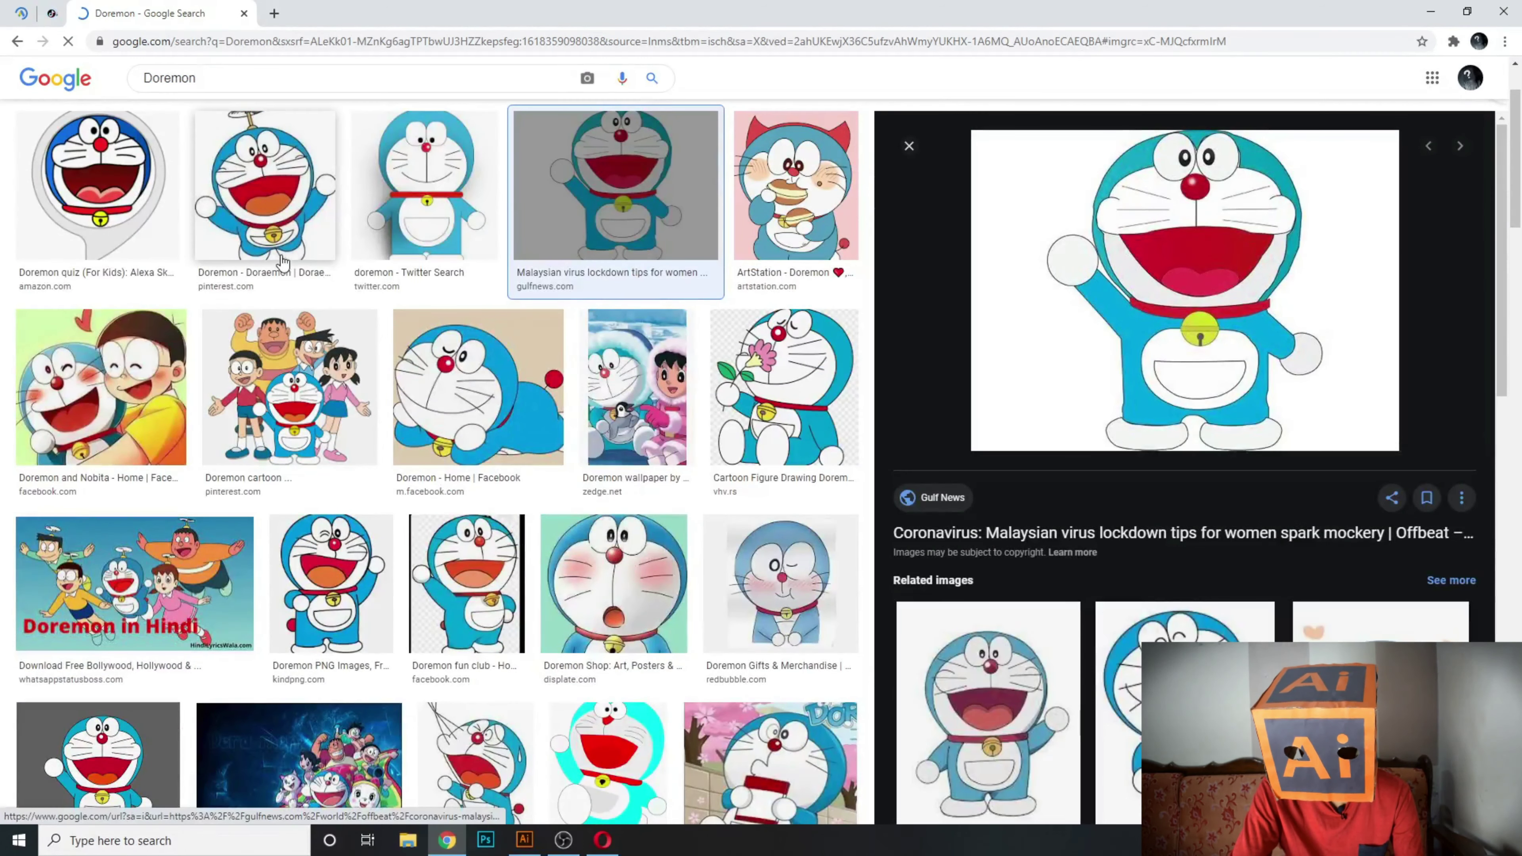
pyautogui.click(282, 261)
pyautogui.rightClick(1207, 280)
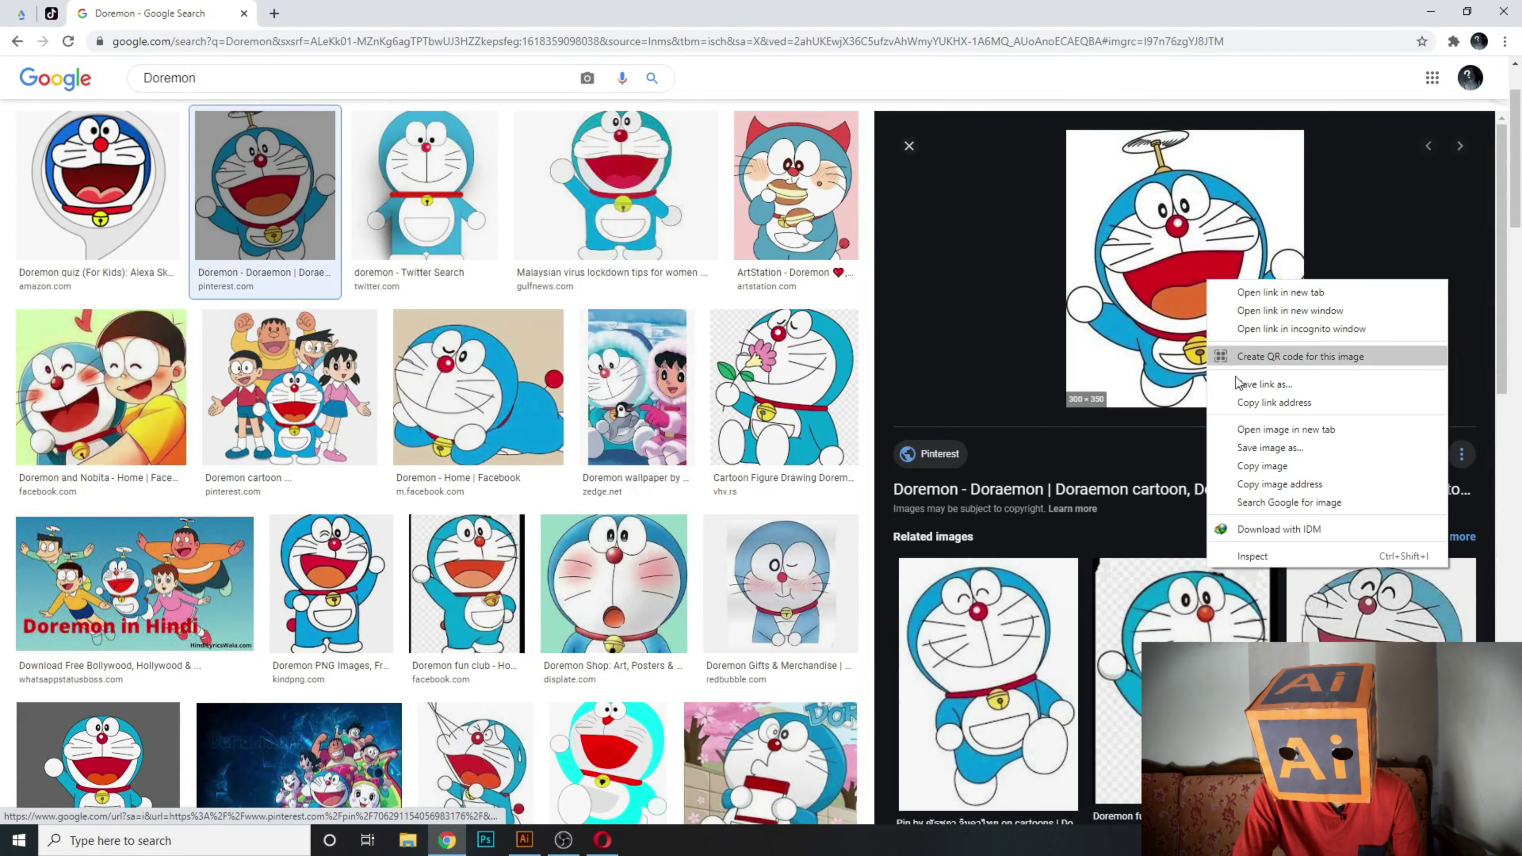
pyautogui.rightClick(1170, 288)
pyautogui.click(1224, 440)
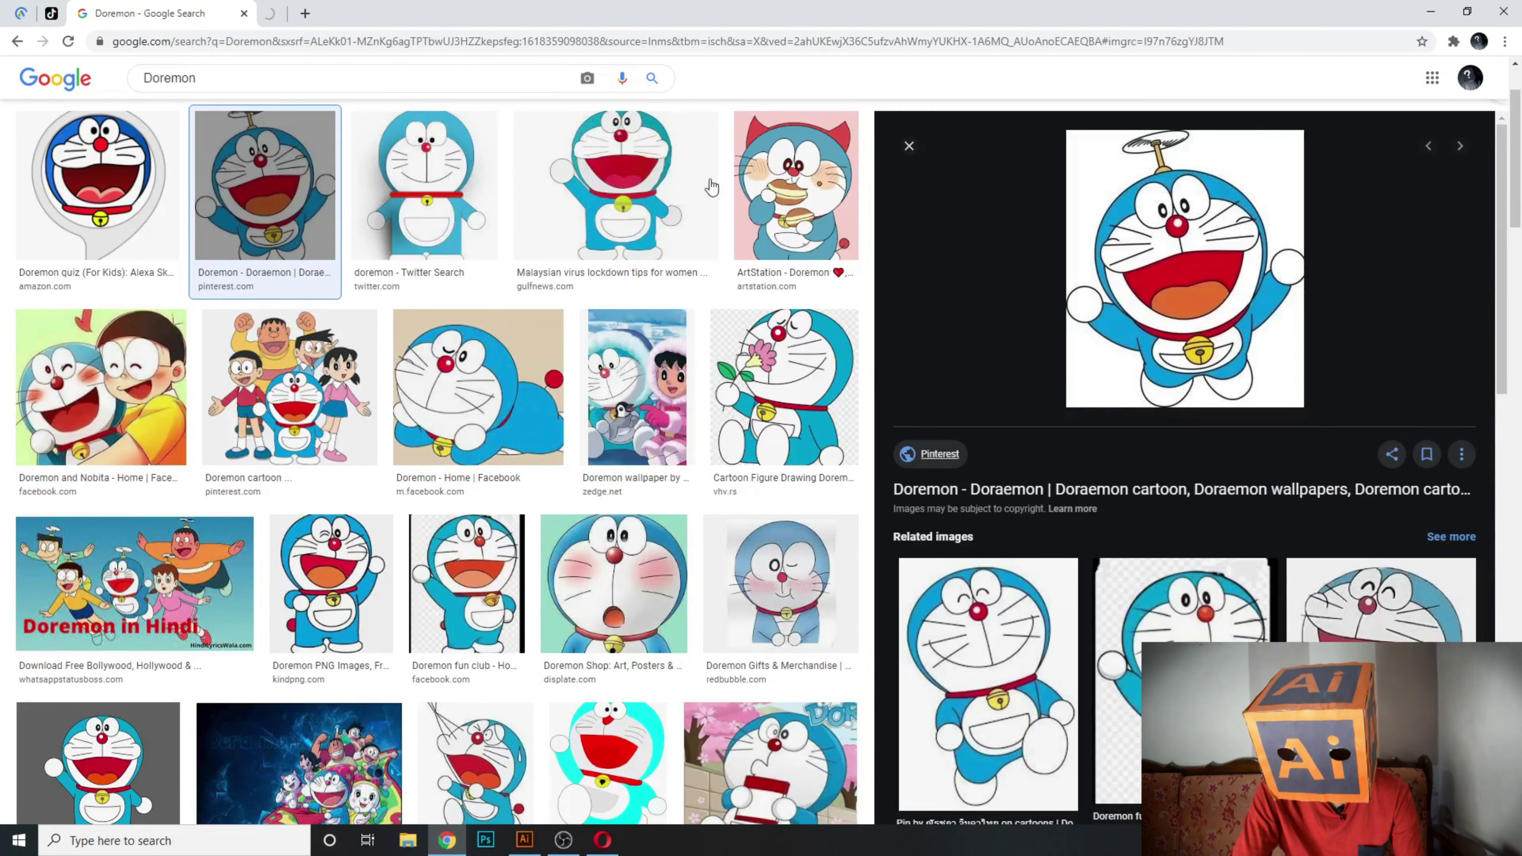
pyautogui.click(269, 10)
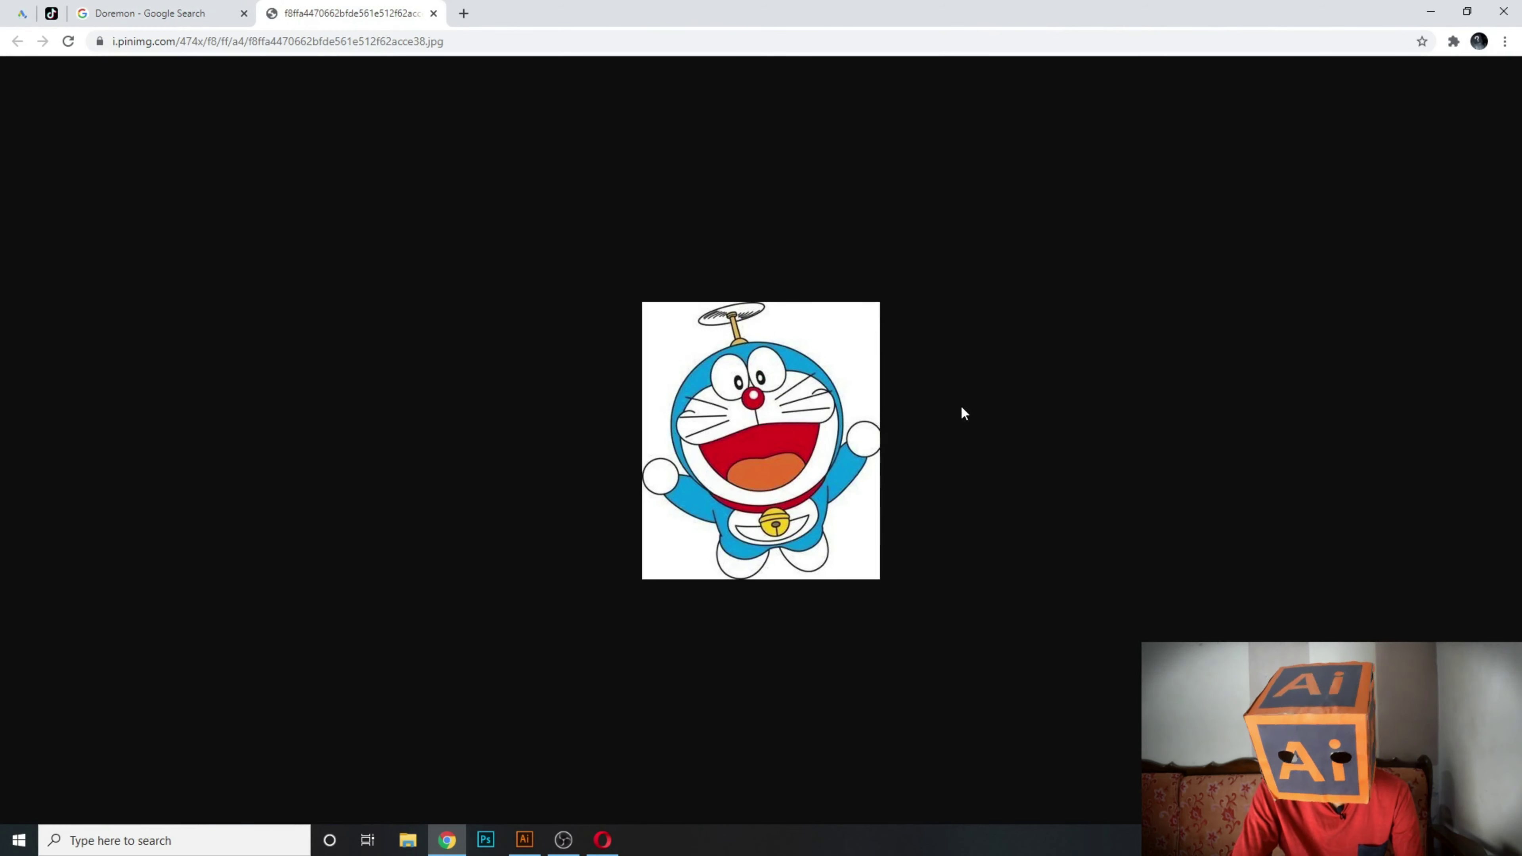
# Copy the Doraemon preview image from the search results and return to Illustrator.
pyautogui.rightClick(804, 374)
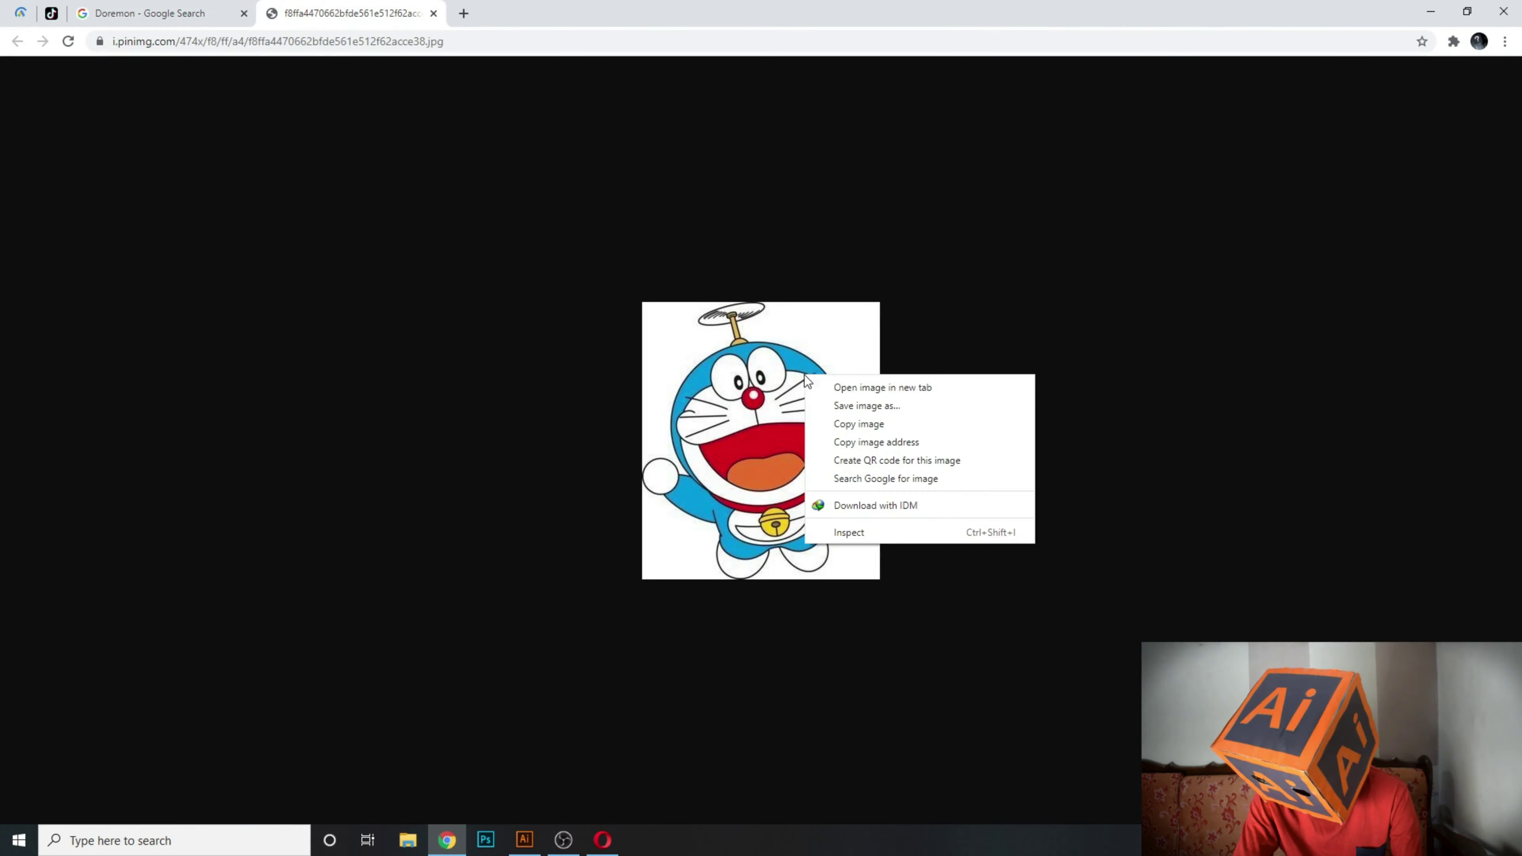
pyautogui.click(128, 6)
pyautogui.rightClick(1157, 282)
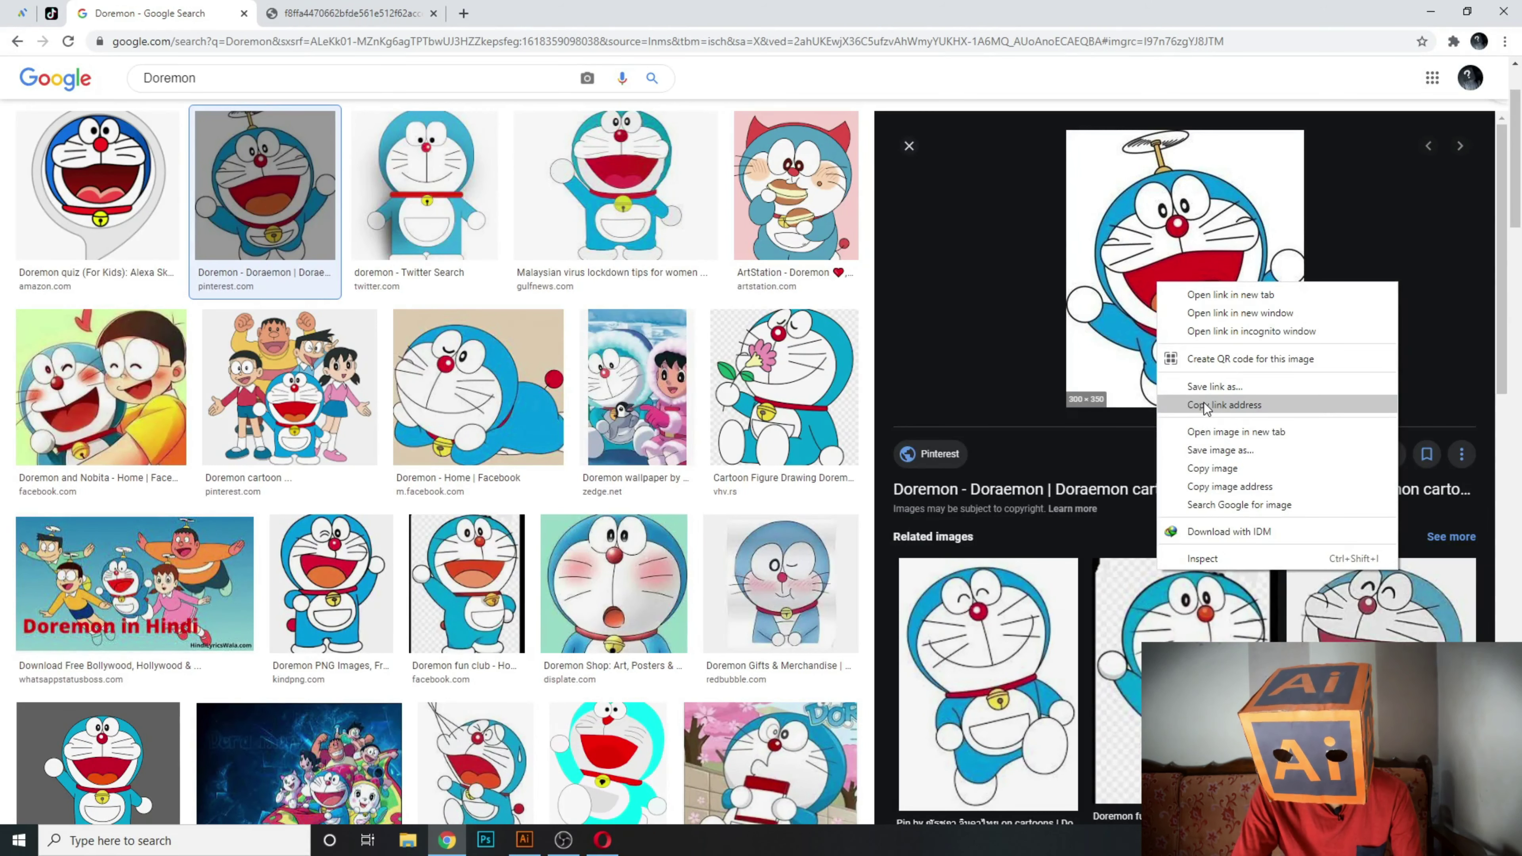
pyautogui.click(1211, 468)
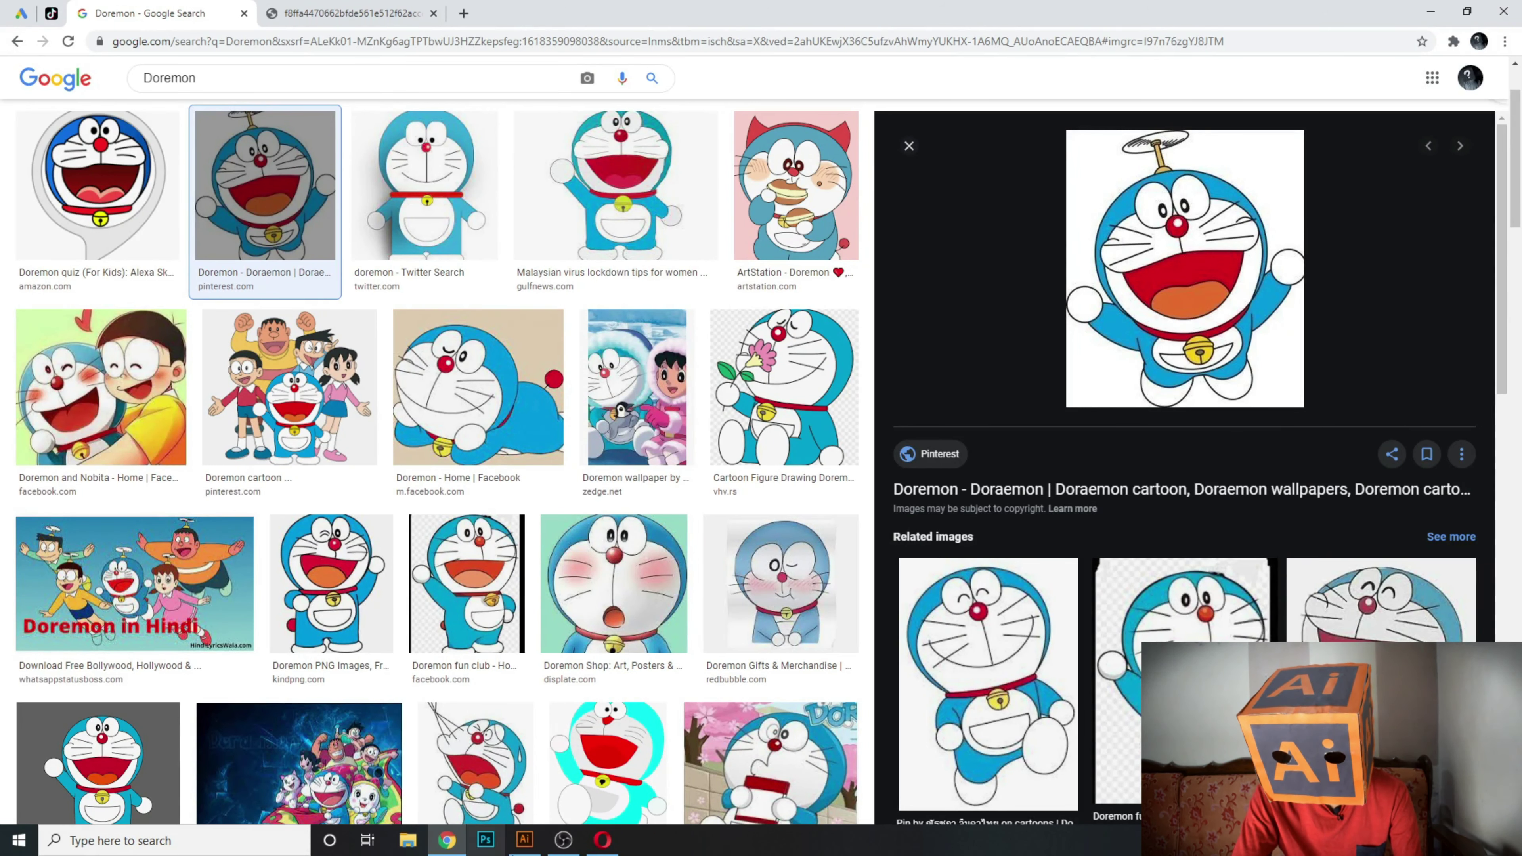
pyautogui.click(525, 840)
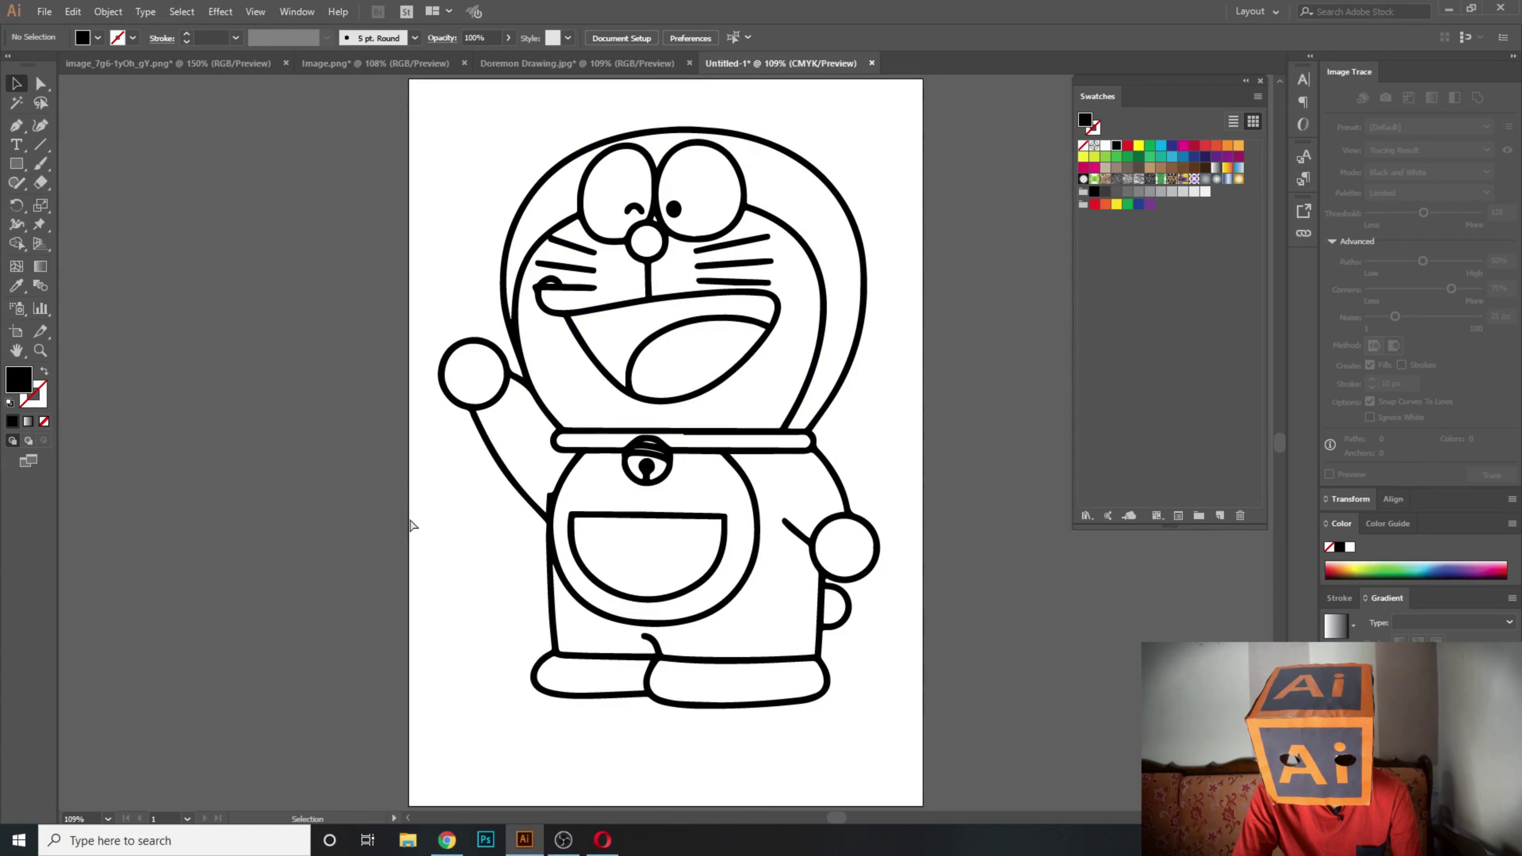
# Paste the colour reference image left of the artboard and delete the sample rectangles.
pyautogui.hotkey('ctrl', 'v')
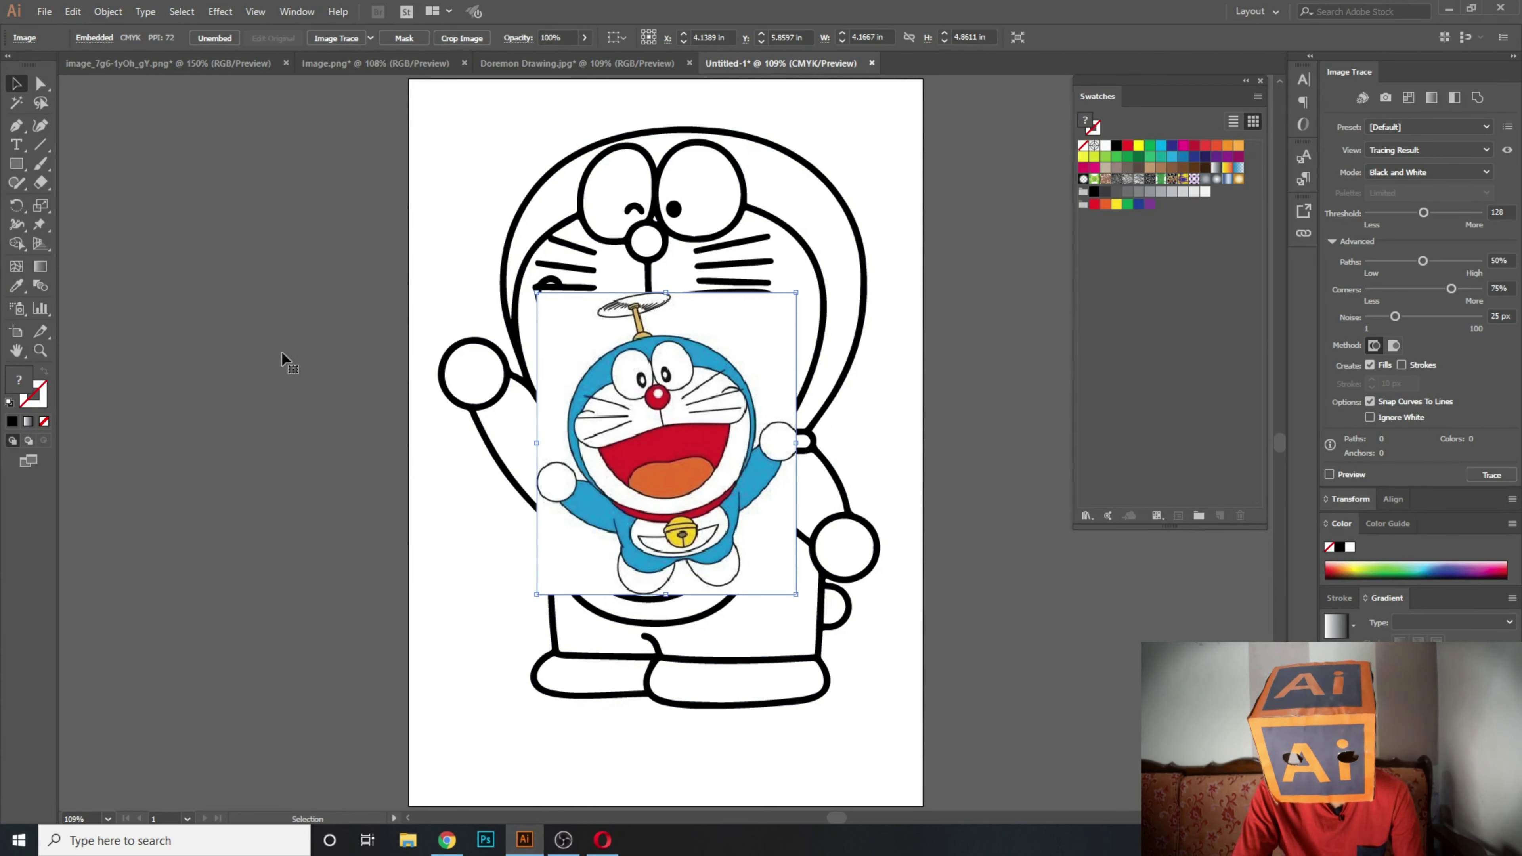
pyautogui.moveTo(203, 300); pyautogui.dragTo(203, 301)
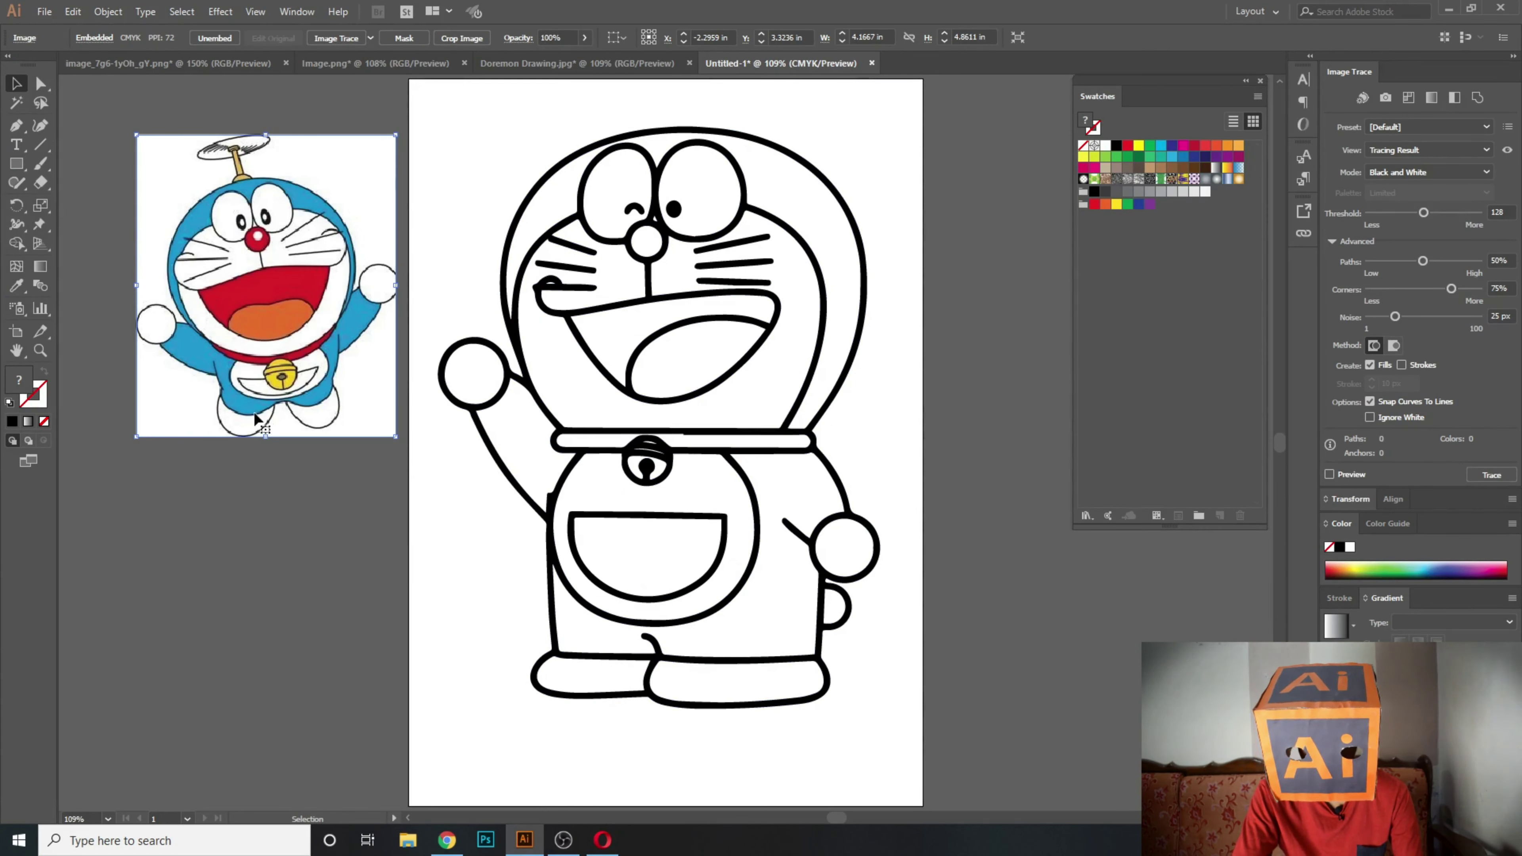
pyautogui.click(16, 163)
pyautogui.moveTo(196, 511); pyautogui.dragTo(263, 560)
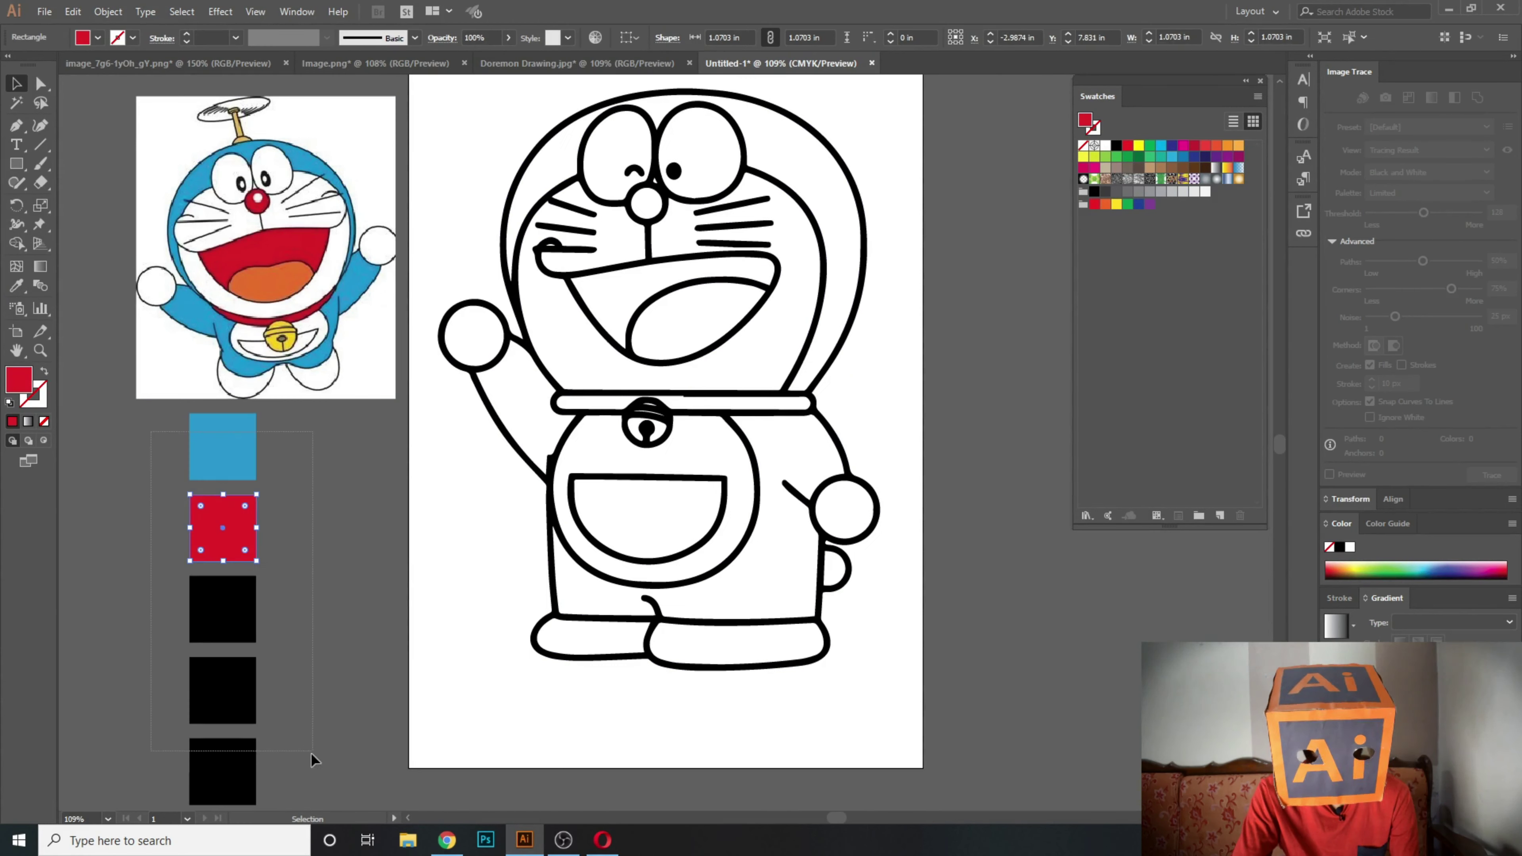
pyautogui.press('Delete')
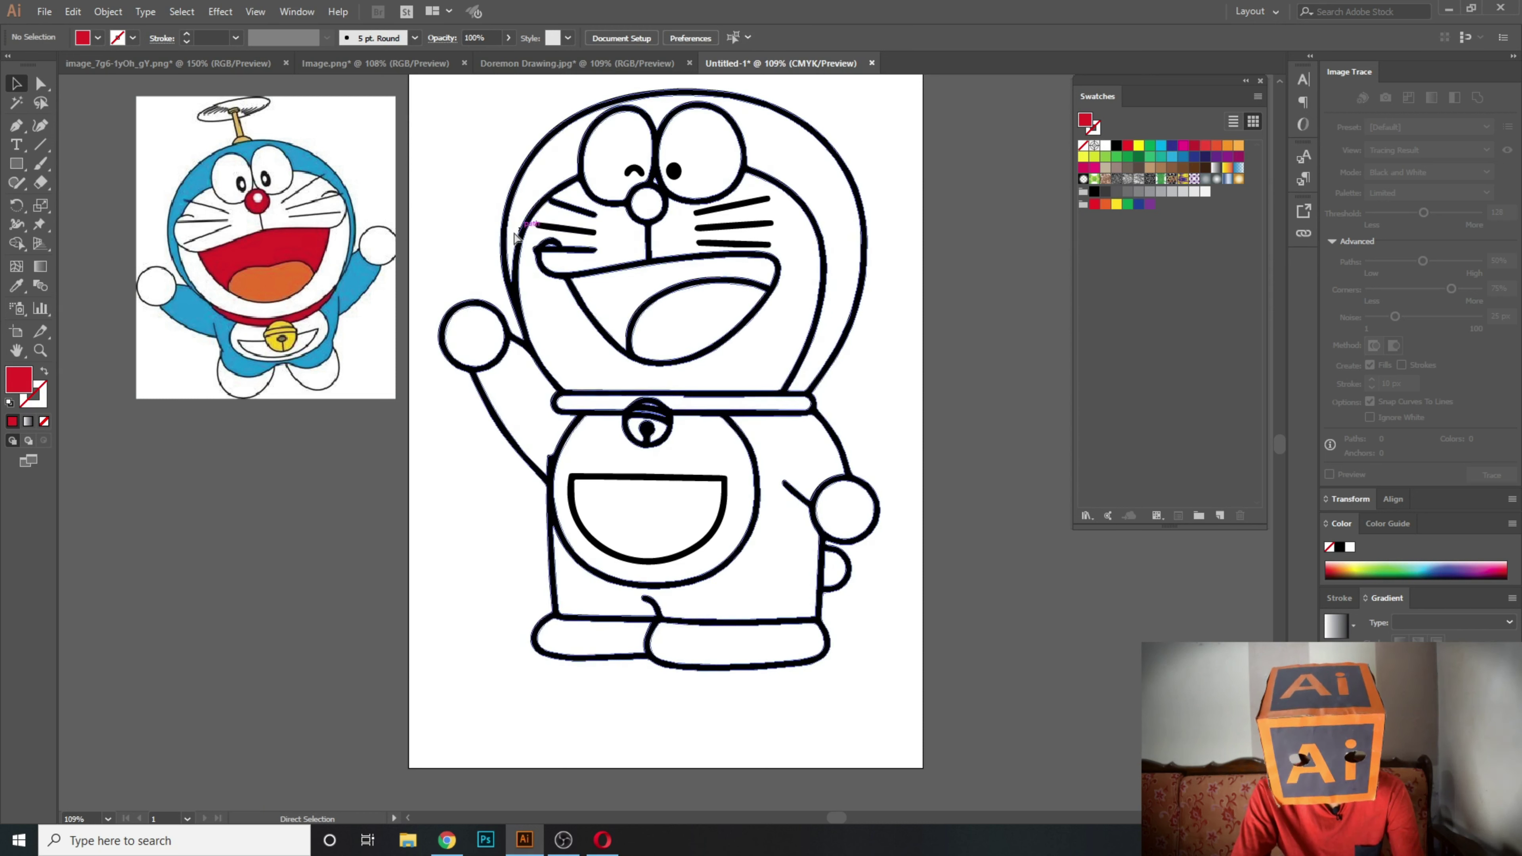
# Clear the selection and select the traced Doraemon line drawing.
pyautogui.hotkey('ctrl', 'a')
pyautogui.click(208, 463)
pyautogui.click(213, 351)
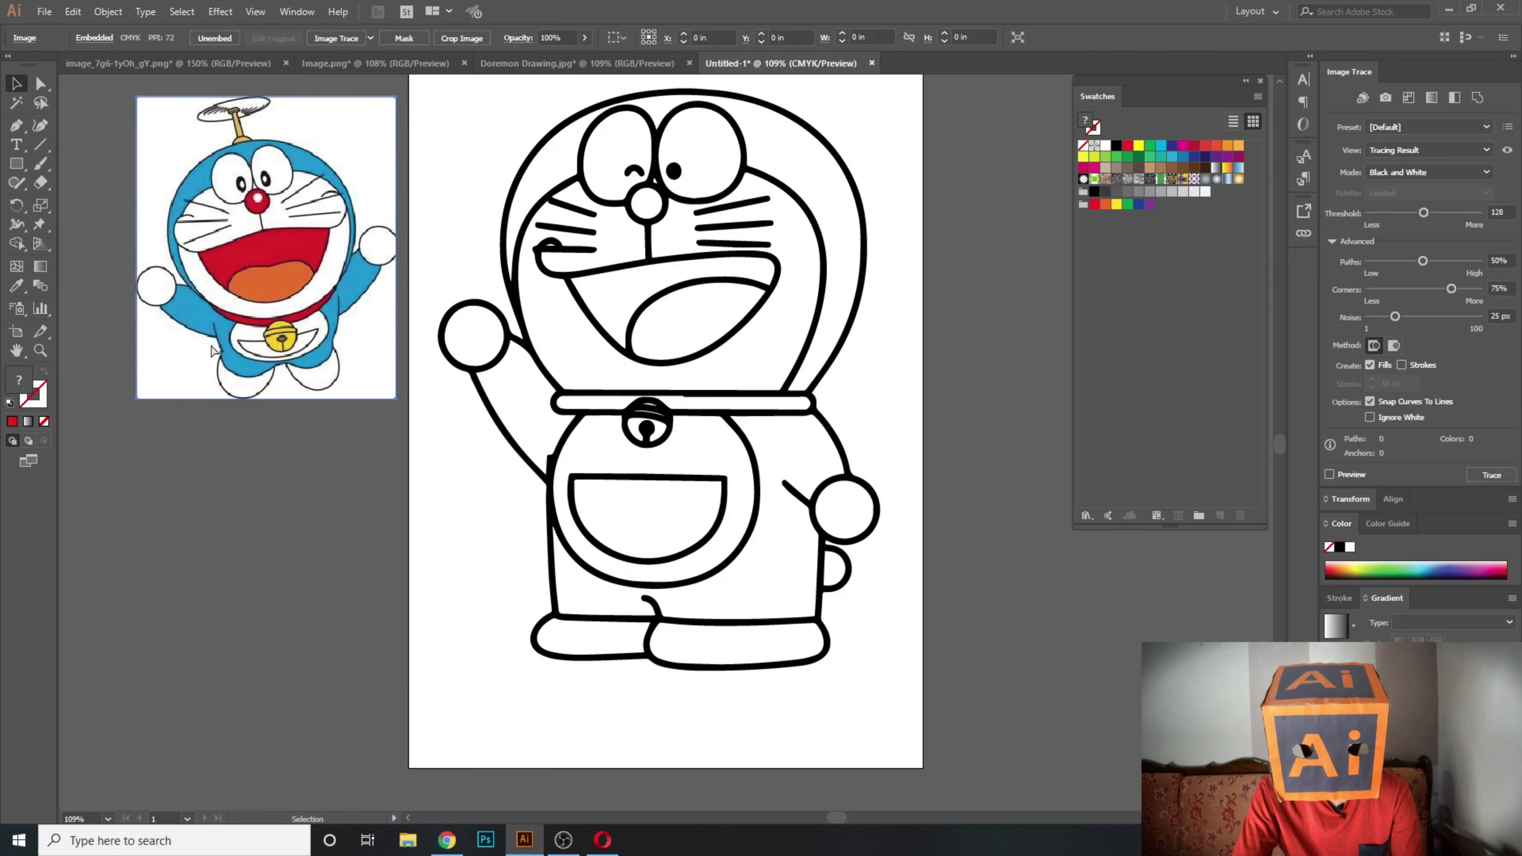
pyautogui.hotkey('ctrl', 'shift', 'a')
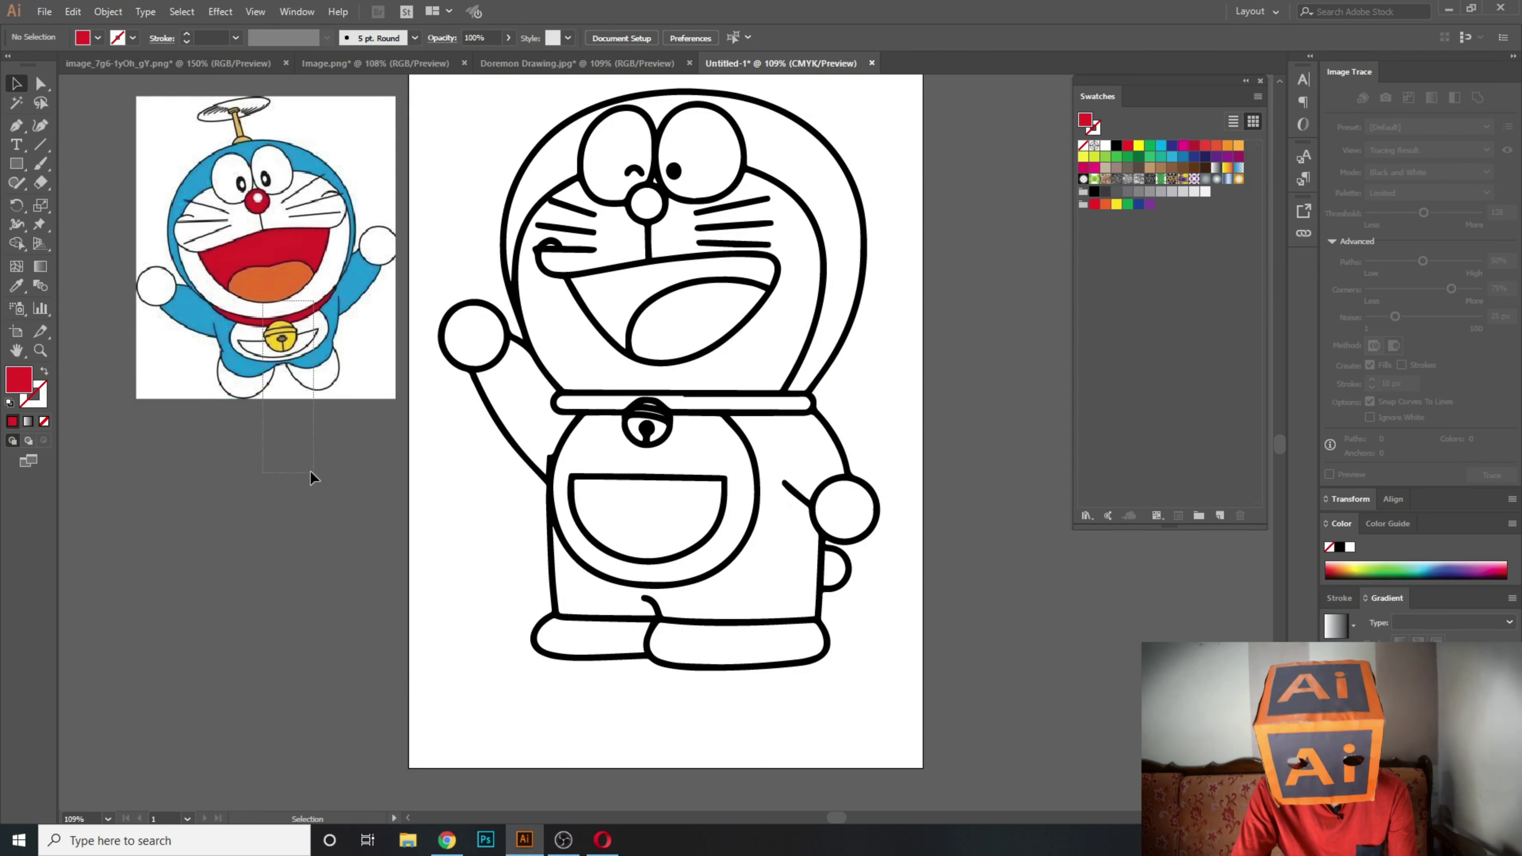
pyautogui.click(770, 303)
pyautogui.scroll(1, 772, 300)
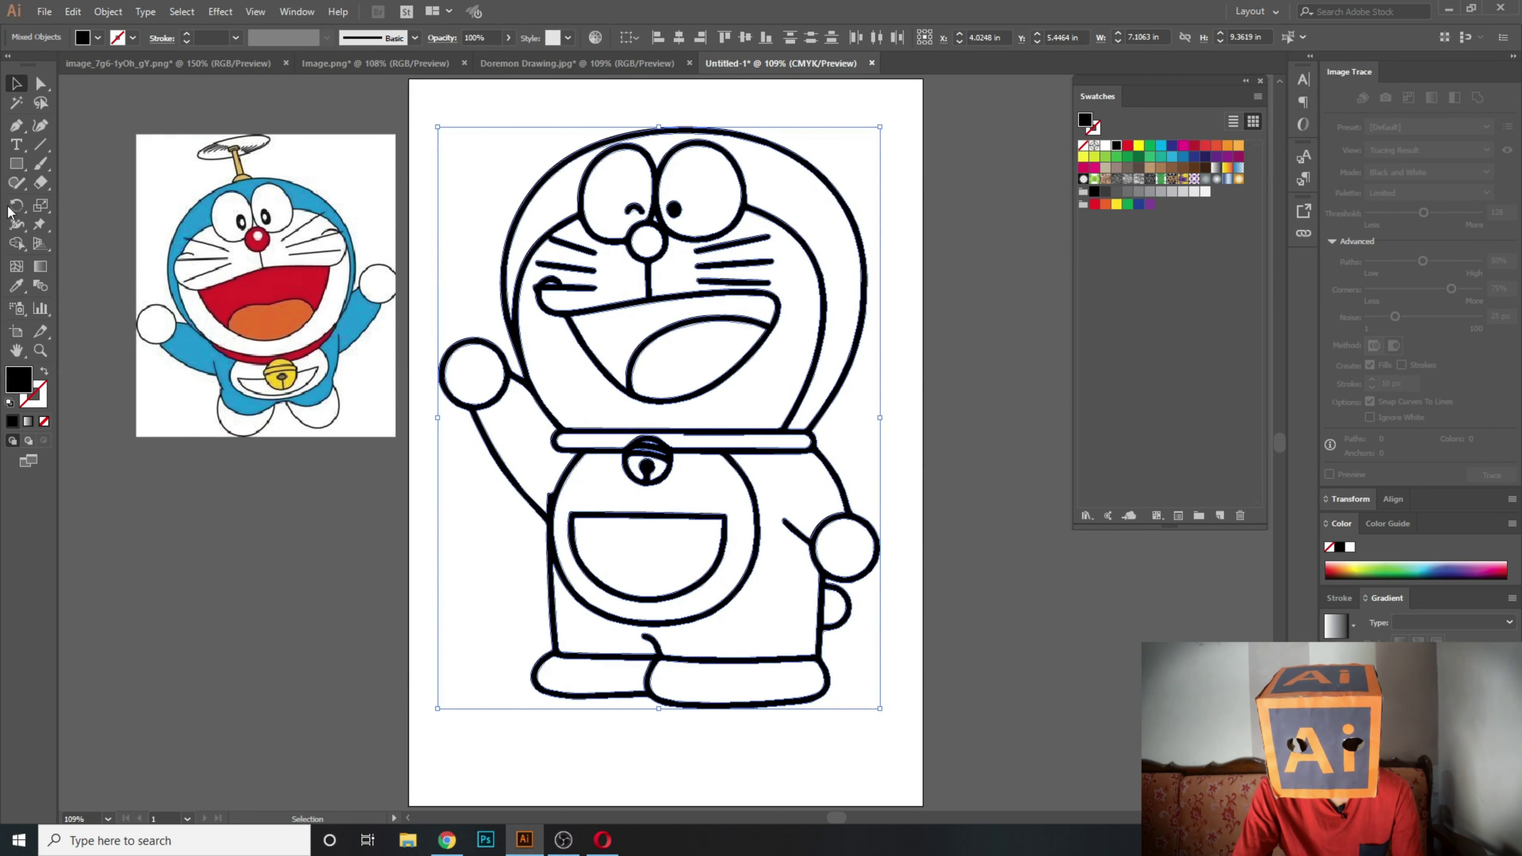
# With the Live Paint Bucket, sample blue from the reference and fill the head, arms and body.
pyautogui.moveTo(16, 244); pyautogui.dragTo(44, 264)
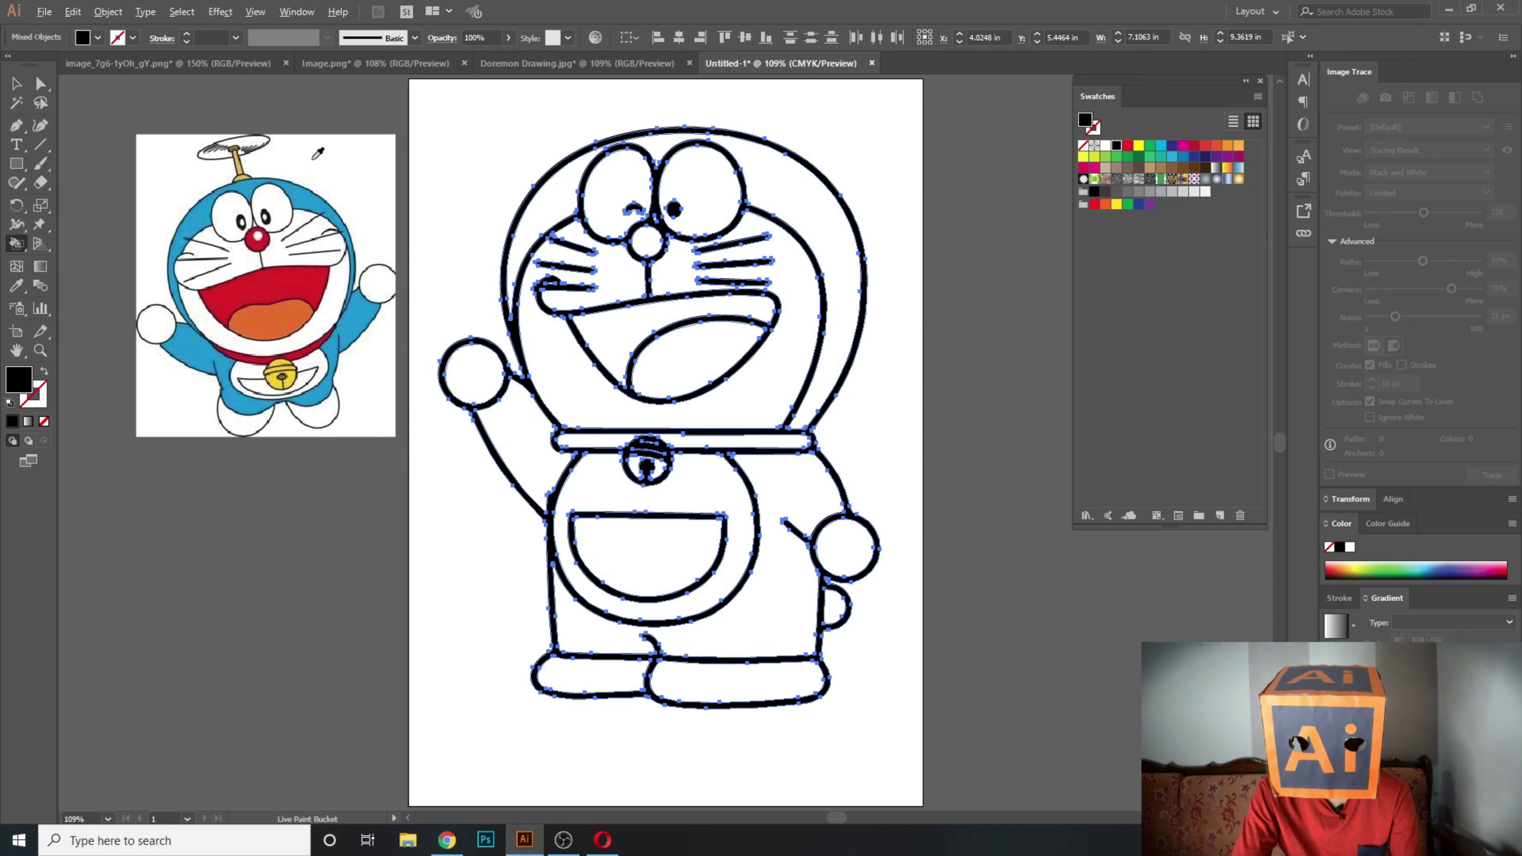
pyautogui.keyDown('alt'); pyautogui.click(309, 193); pyautogui.keyUp('alt')
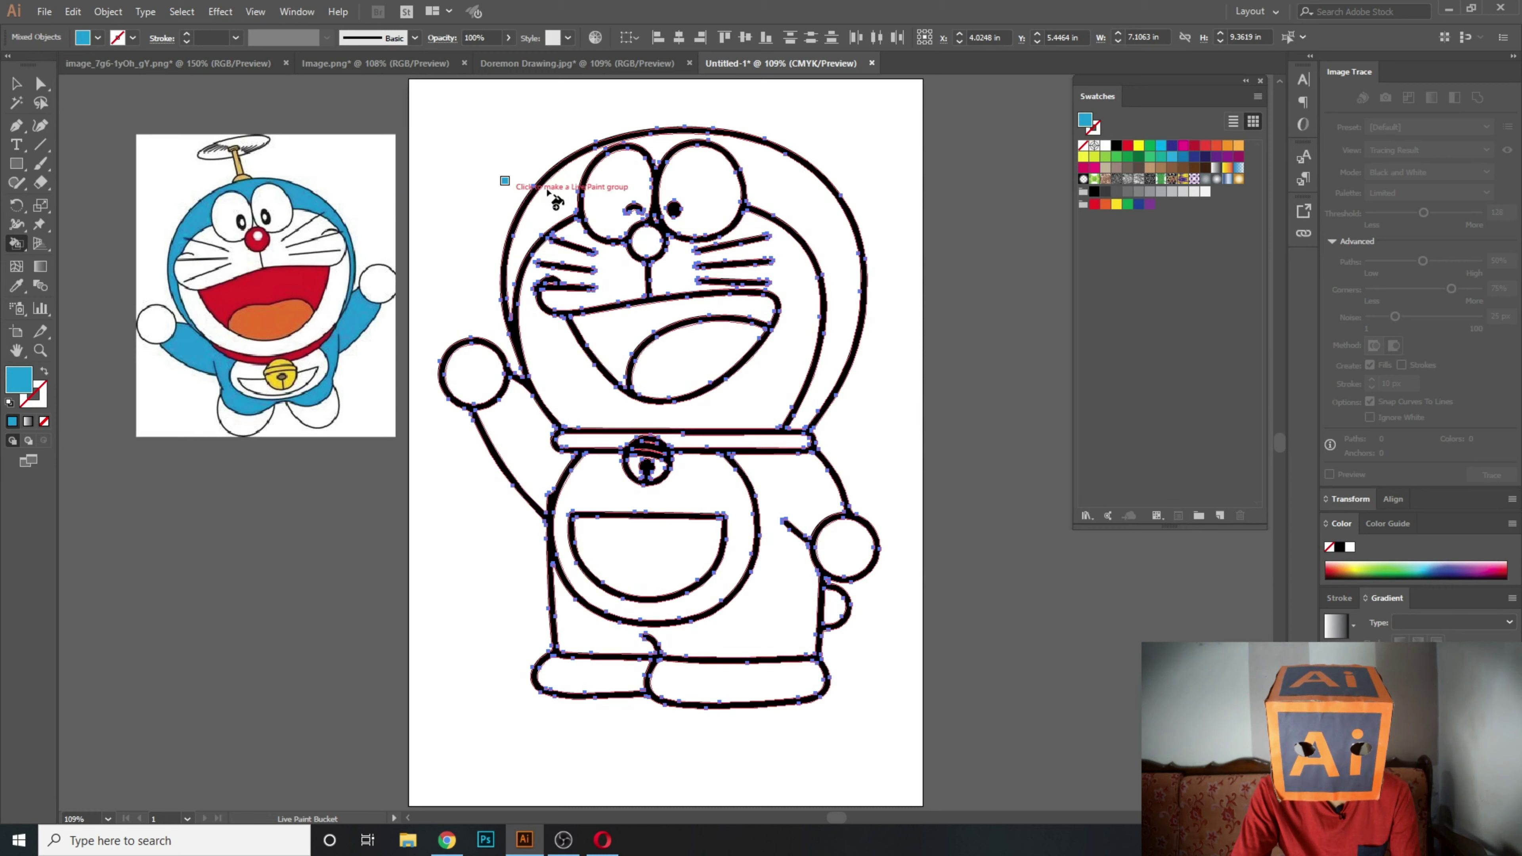
pyautogui.click(556, 204)
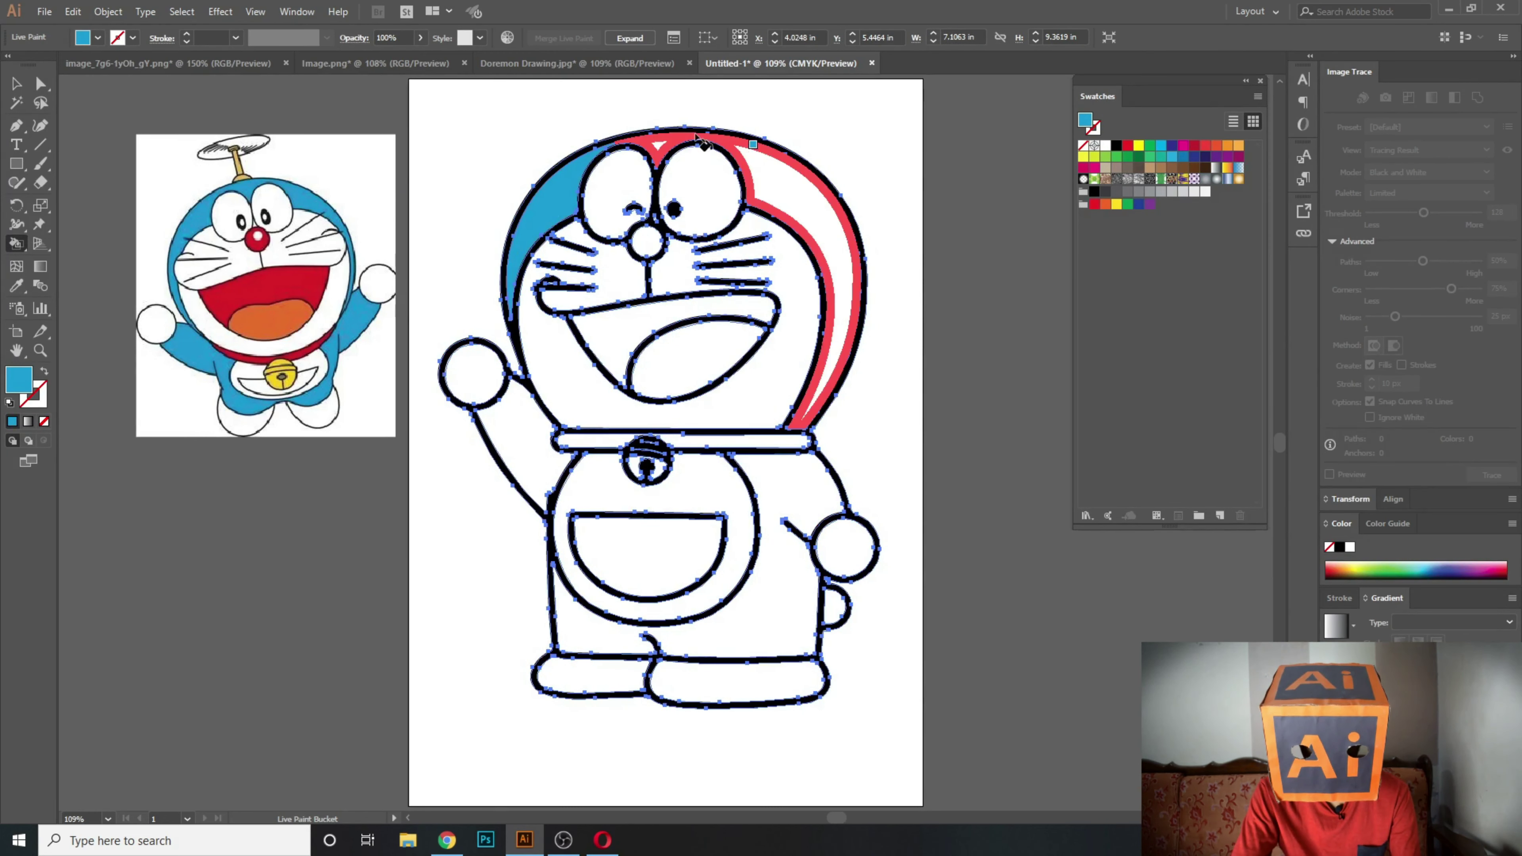
pyautogui.click(659, 144)
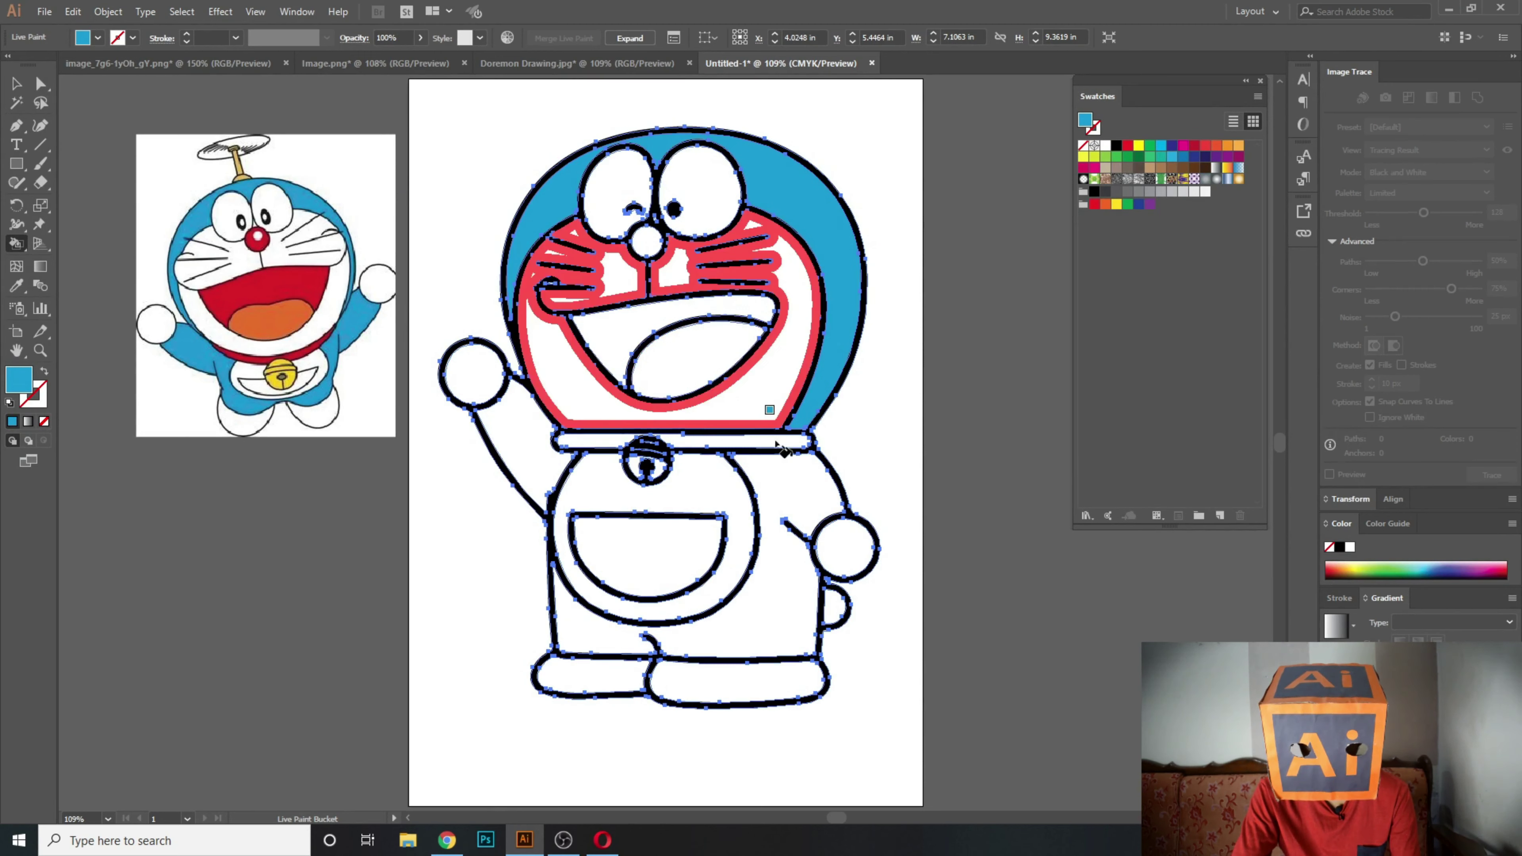
pyautogui.click(799, 473)
pyautogui.click(770, 581)
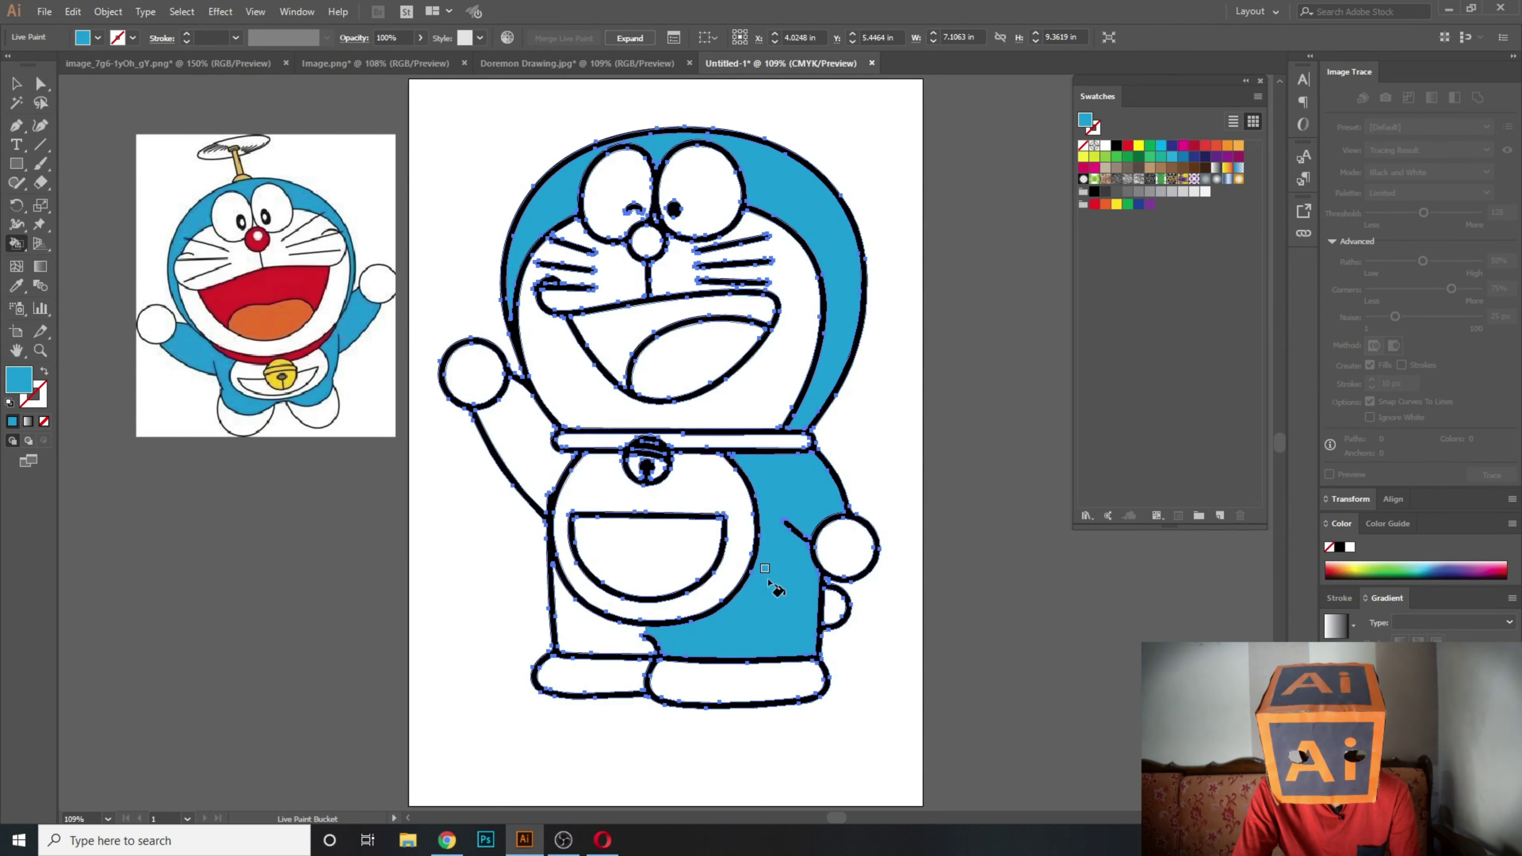
pyautogui.click(607, 645)
pyautogui.click(536, 470)
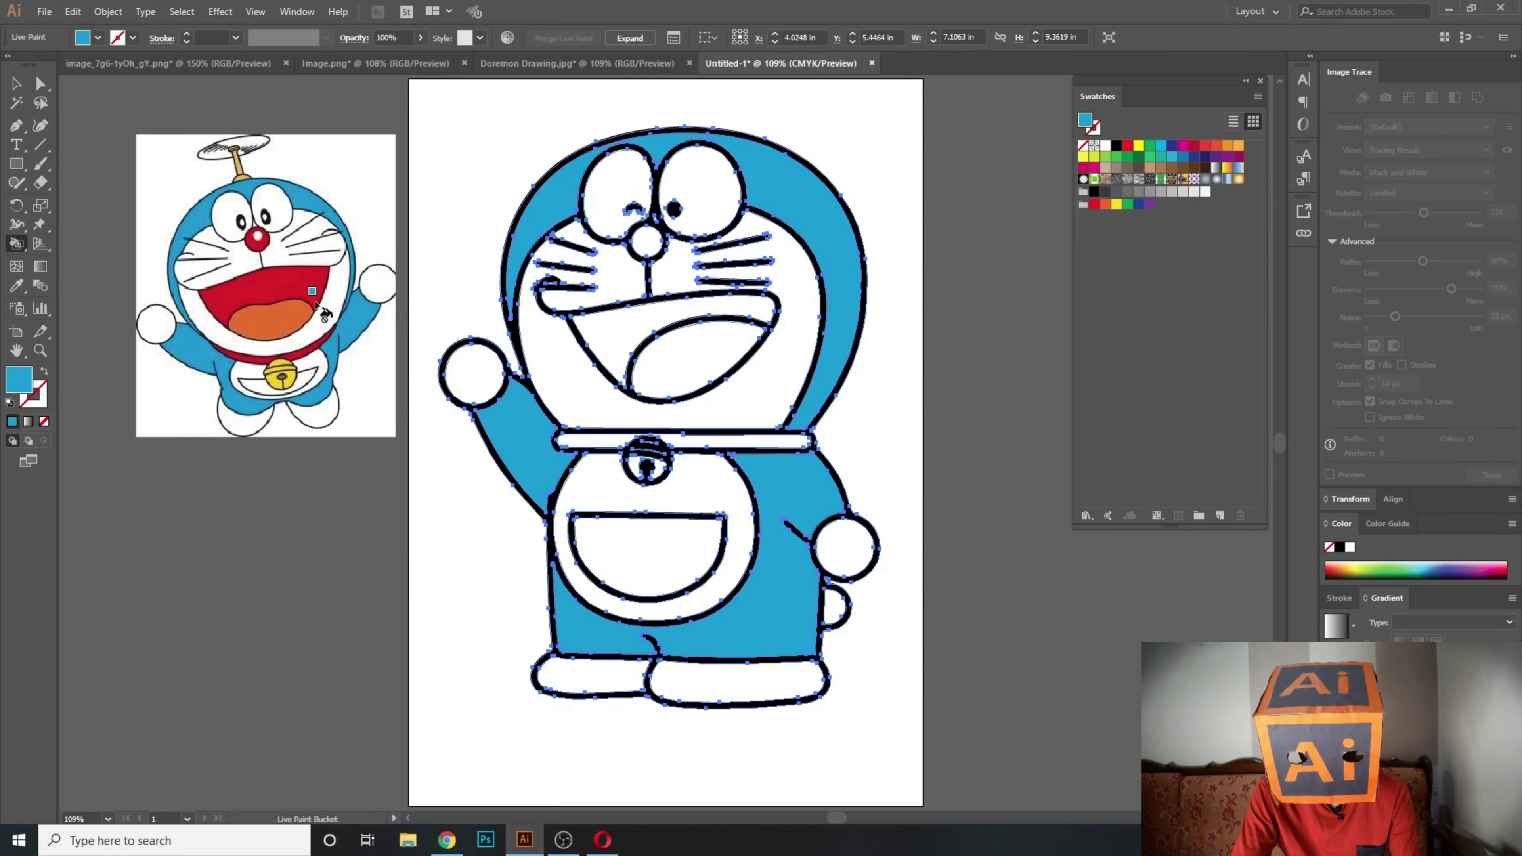
# Fill the mouth and nose red and the tongue orange, sampled from the reference.
pyautogui.keyDown('alt'); pyautogui.click(253, 283); pyautogui.keyUp('alt')
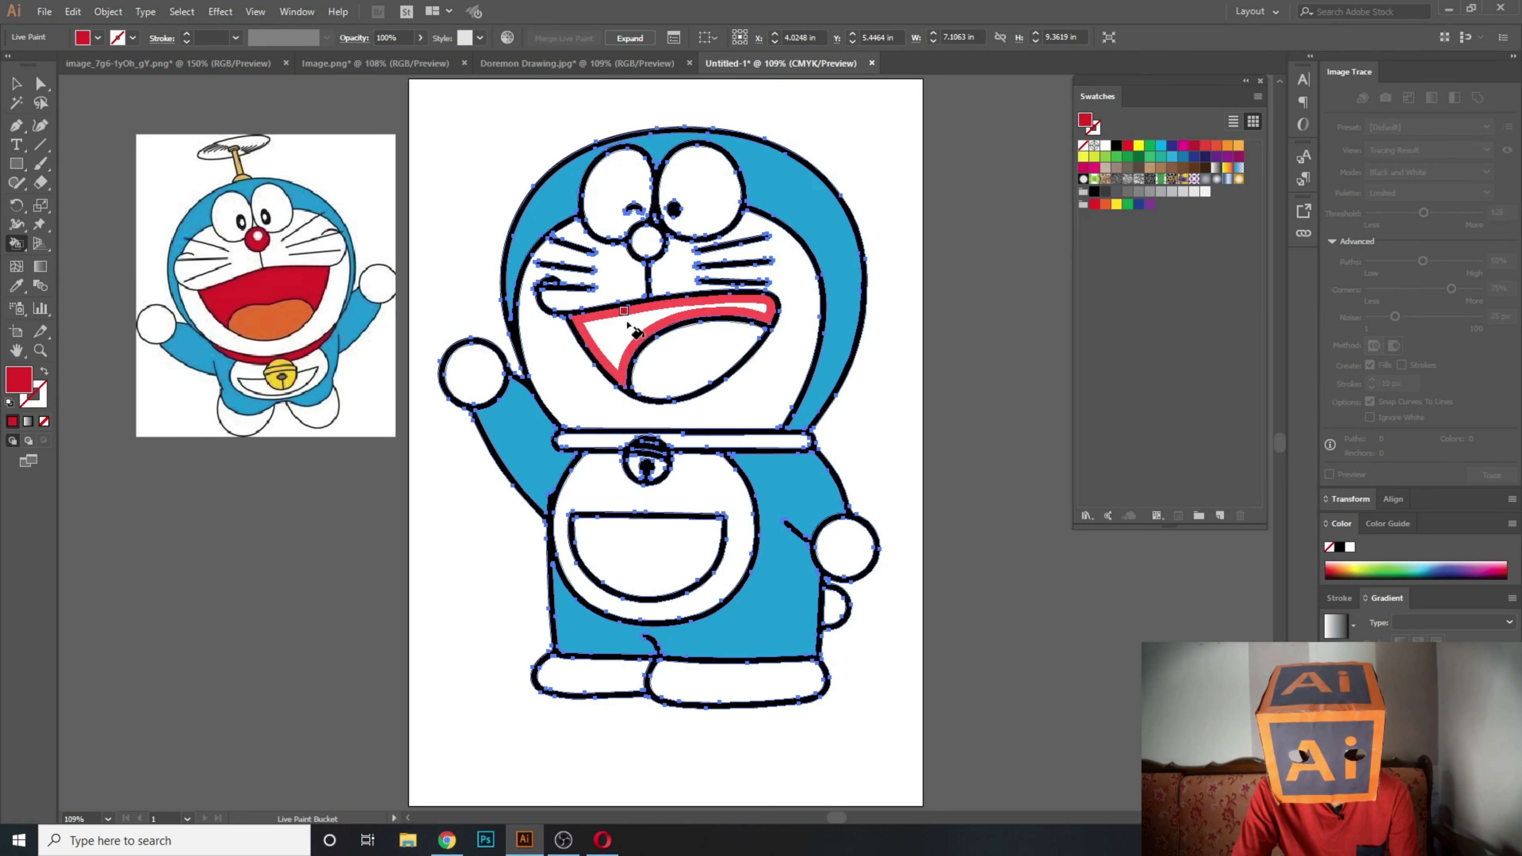
pyautogui.click(627, 324)
pyautogui.click(646, 240)
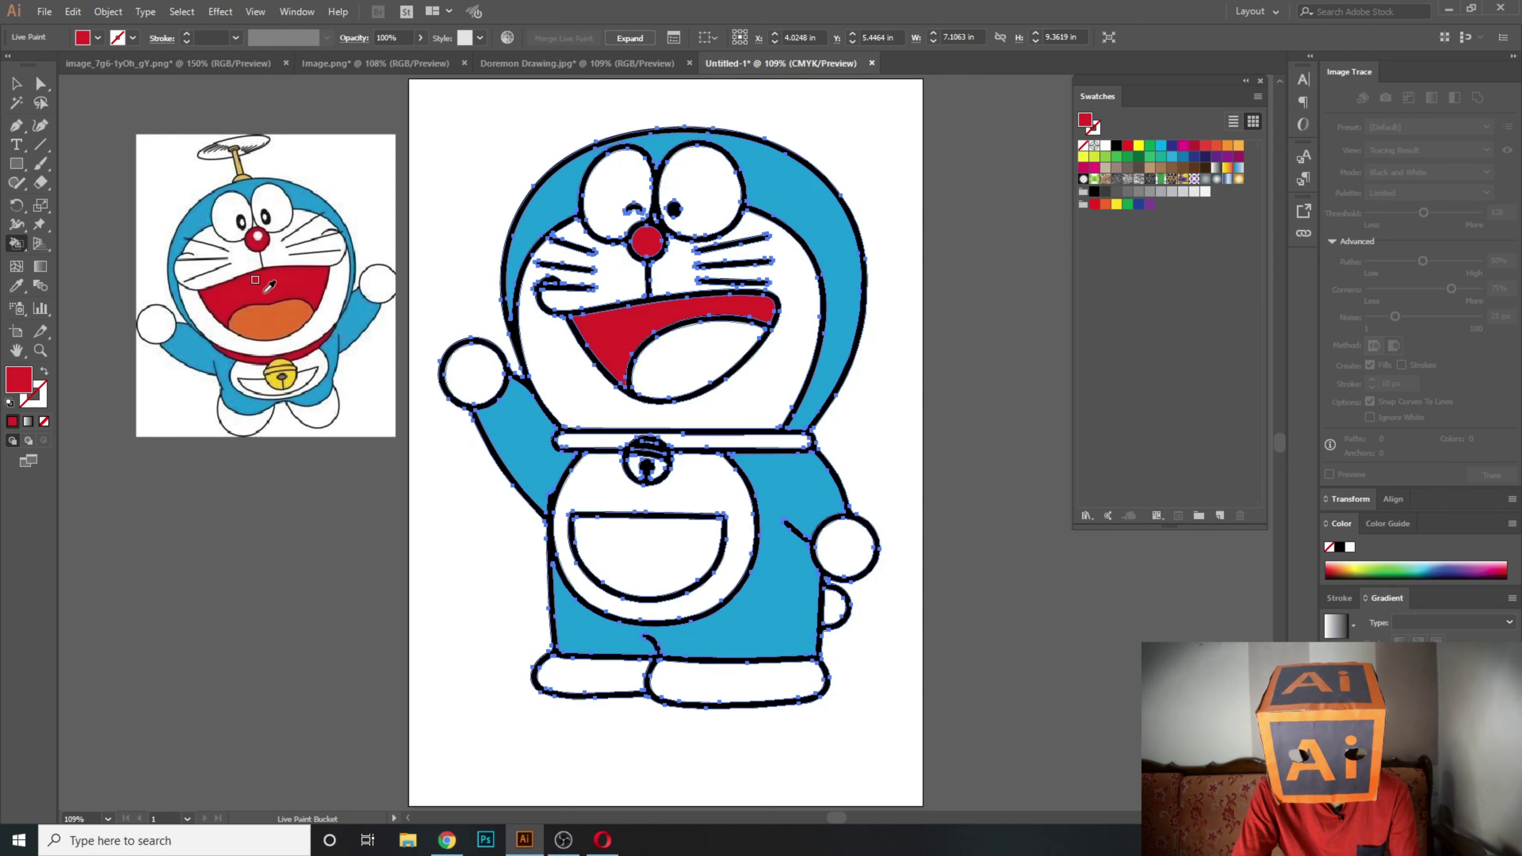
pyautogui.keyDown('alt'); pyautogui.click(273, 308); pyautogui.keyUp('alt')
pyautogui.click(675, 366)
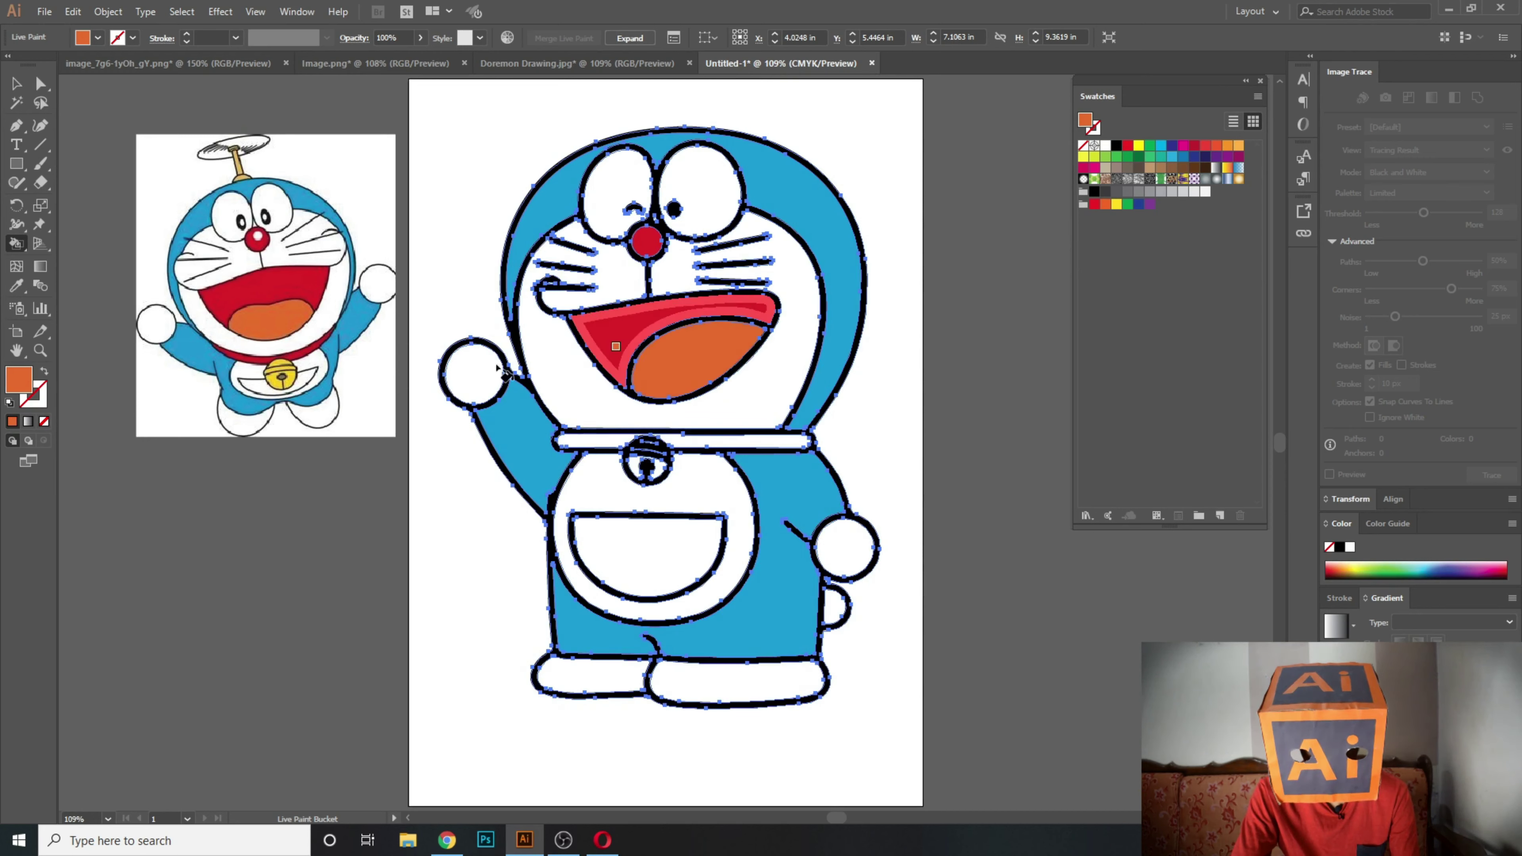
# Fill the collar red and the bell yellow, then deselect to view the result.
pyautogui.keyDown('alt'); pyautogui.click(267, 353); pyautogui.keyUp('alt')
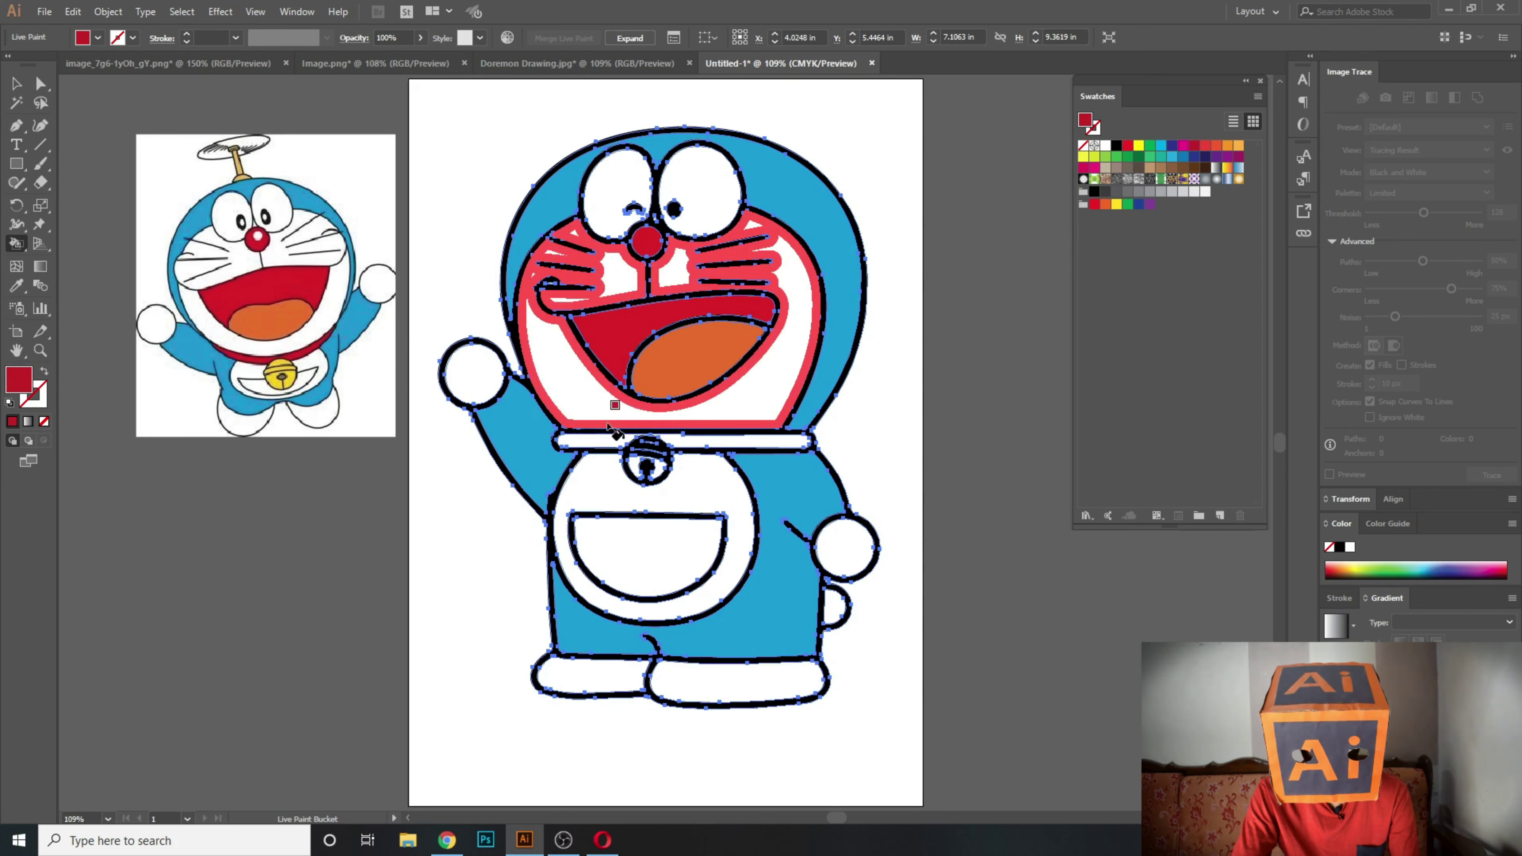
pyautogui.click(601, 439)
pyautogui.click(760, 440)
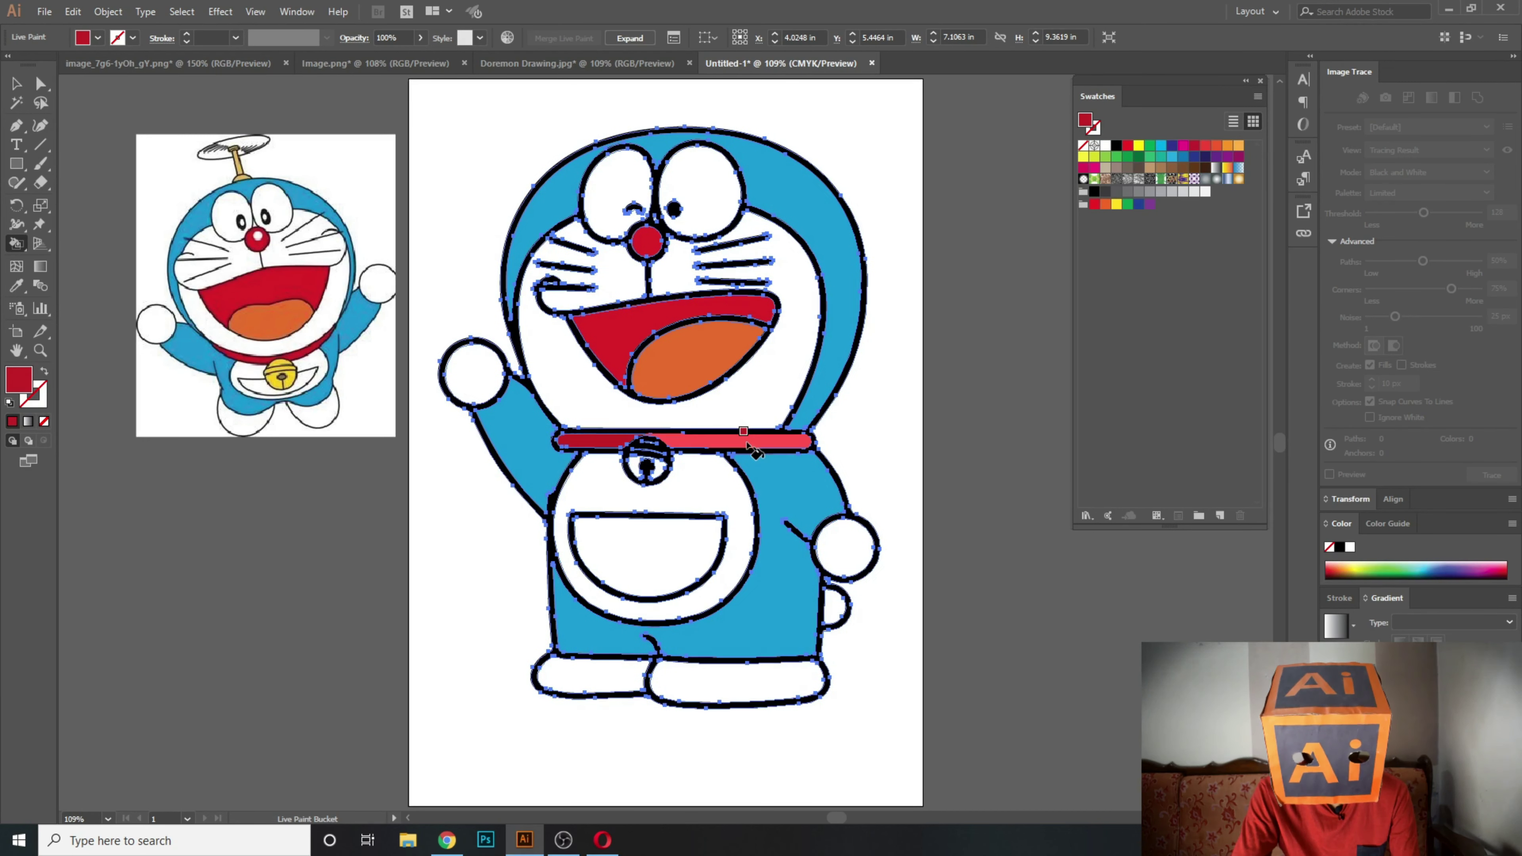
pyautogui.keyDown('alt'); pyautogui.click(297, 369); pyautogui.keyUp('alt')
pyautogui.click(660, 458)
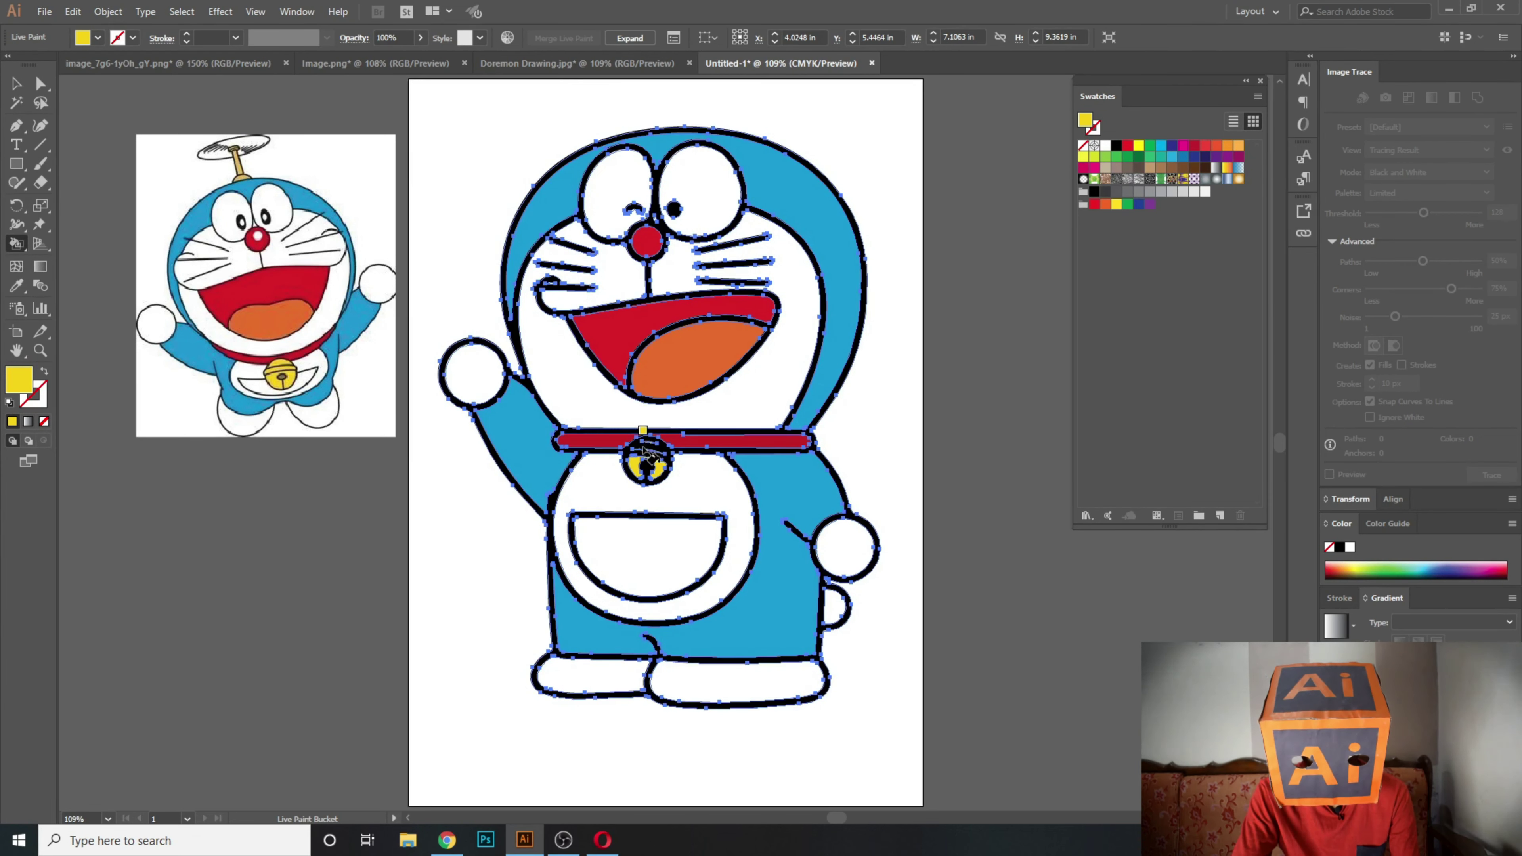
pyautogui.click(15, 84)
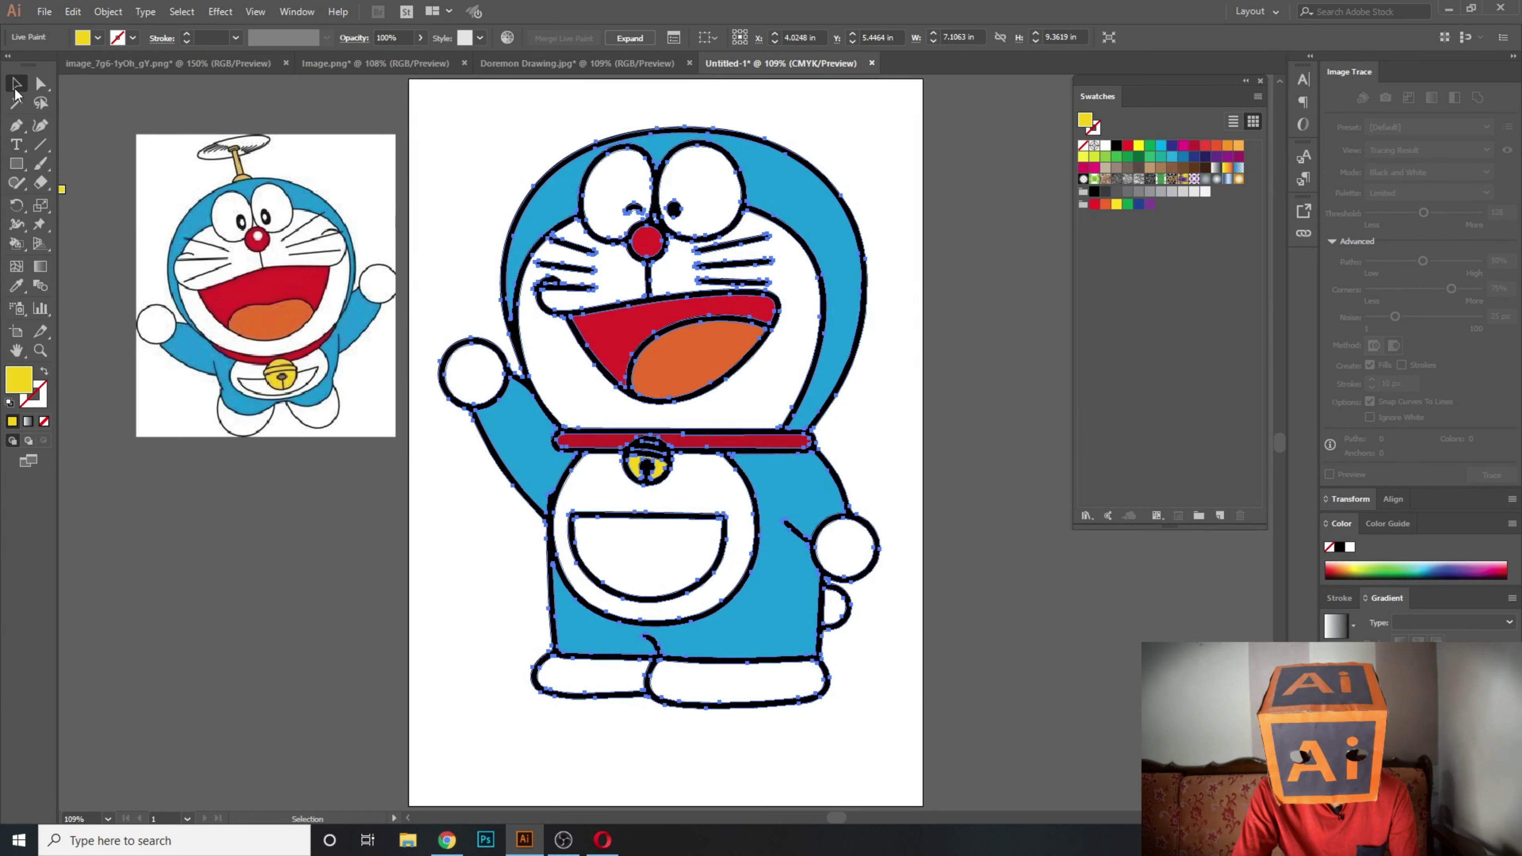
pyautogui.click(274, 626)
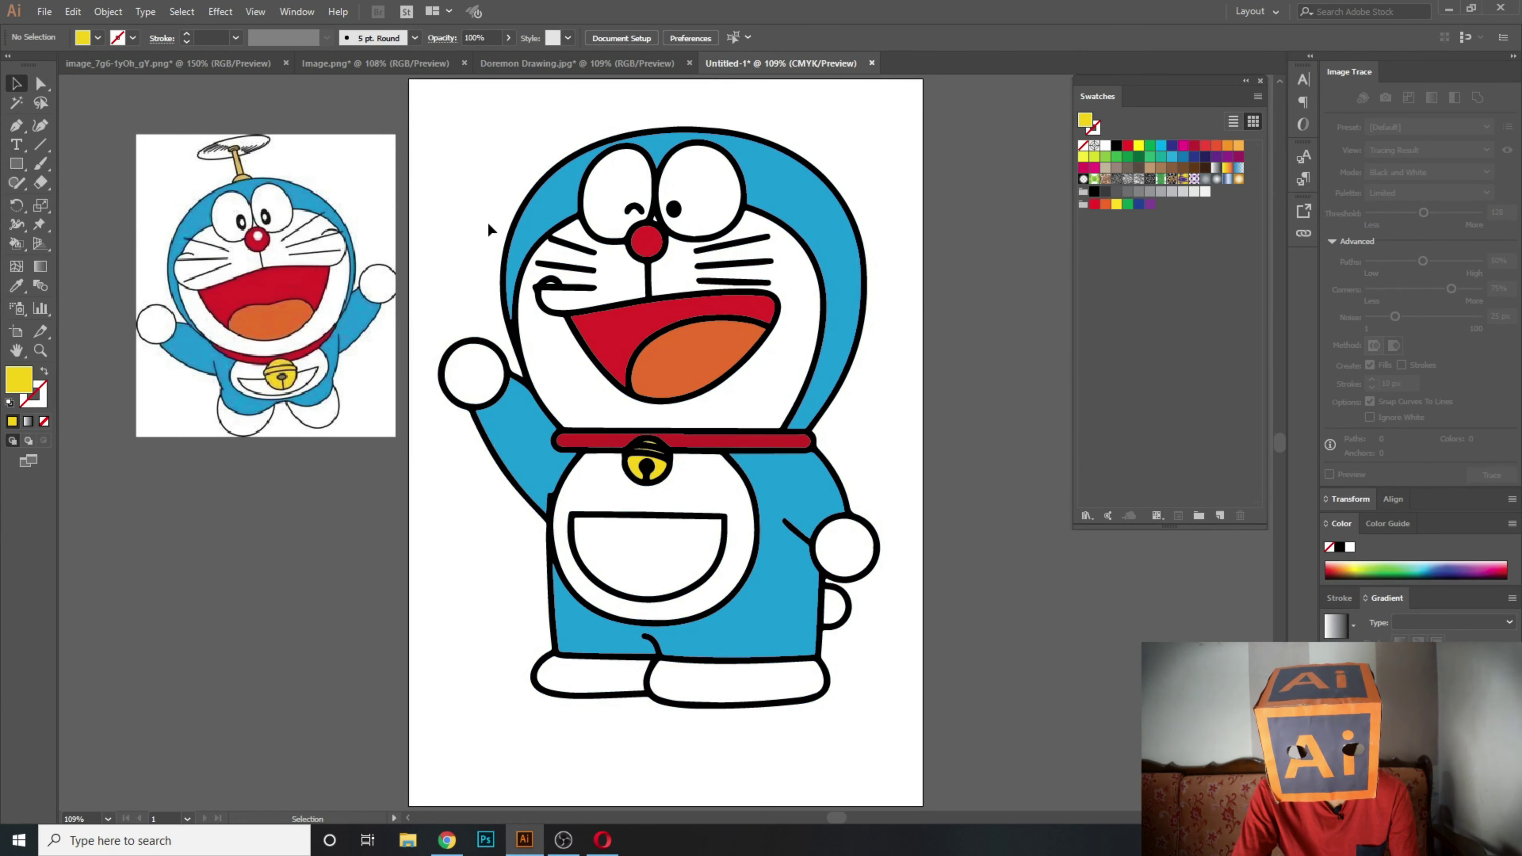